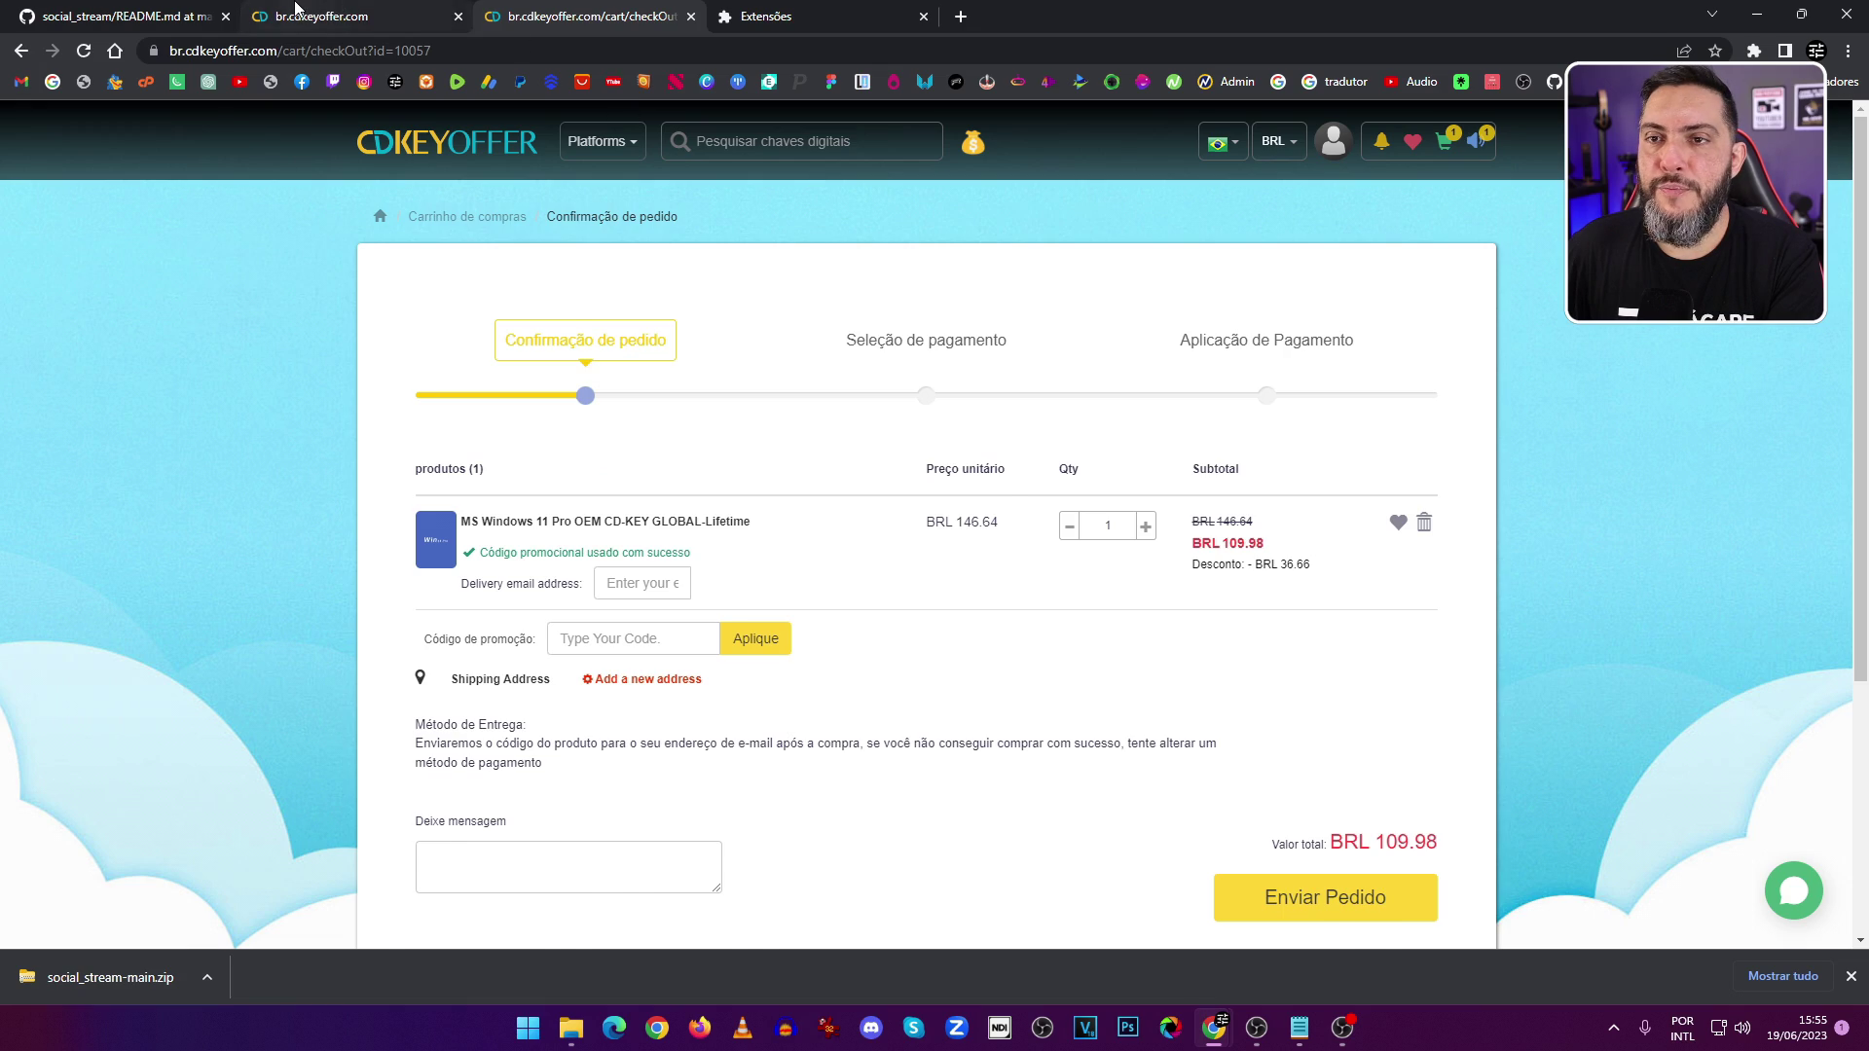
Switch to the CDKeyOffer 'windows 11' results tab and scroll through the listed products.
{"action": "key", "text": "ctrl+Page_Up"}
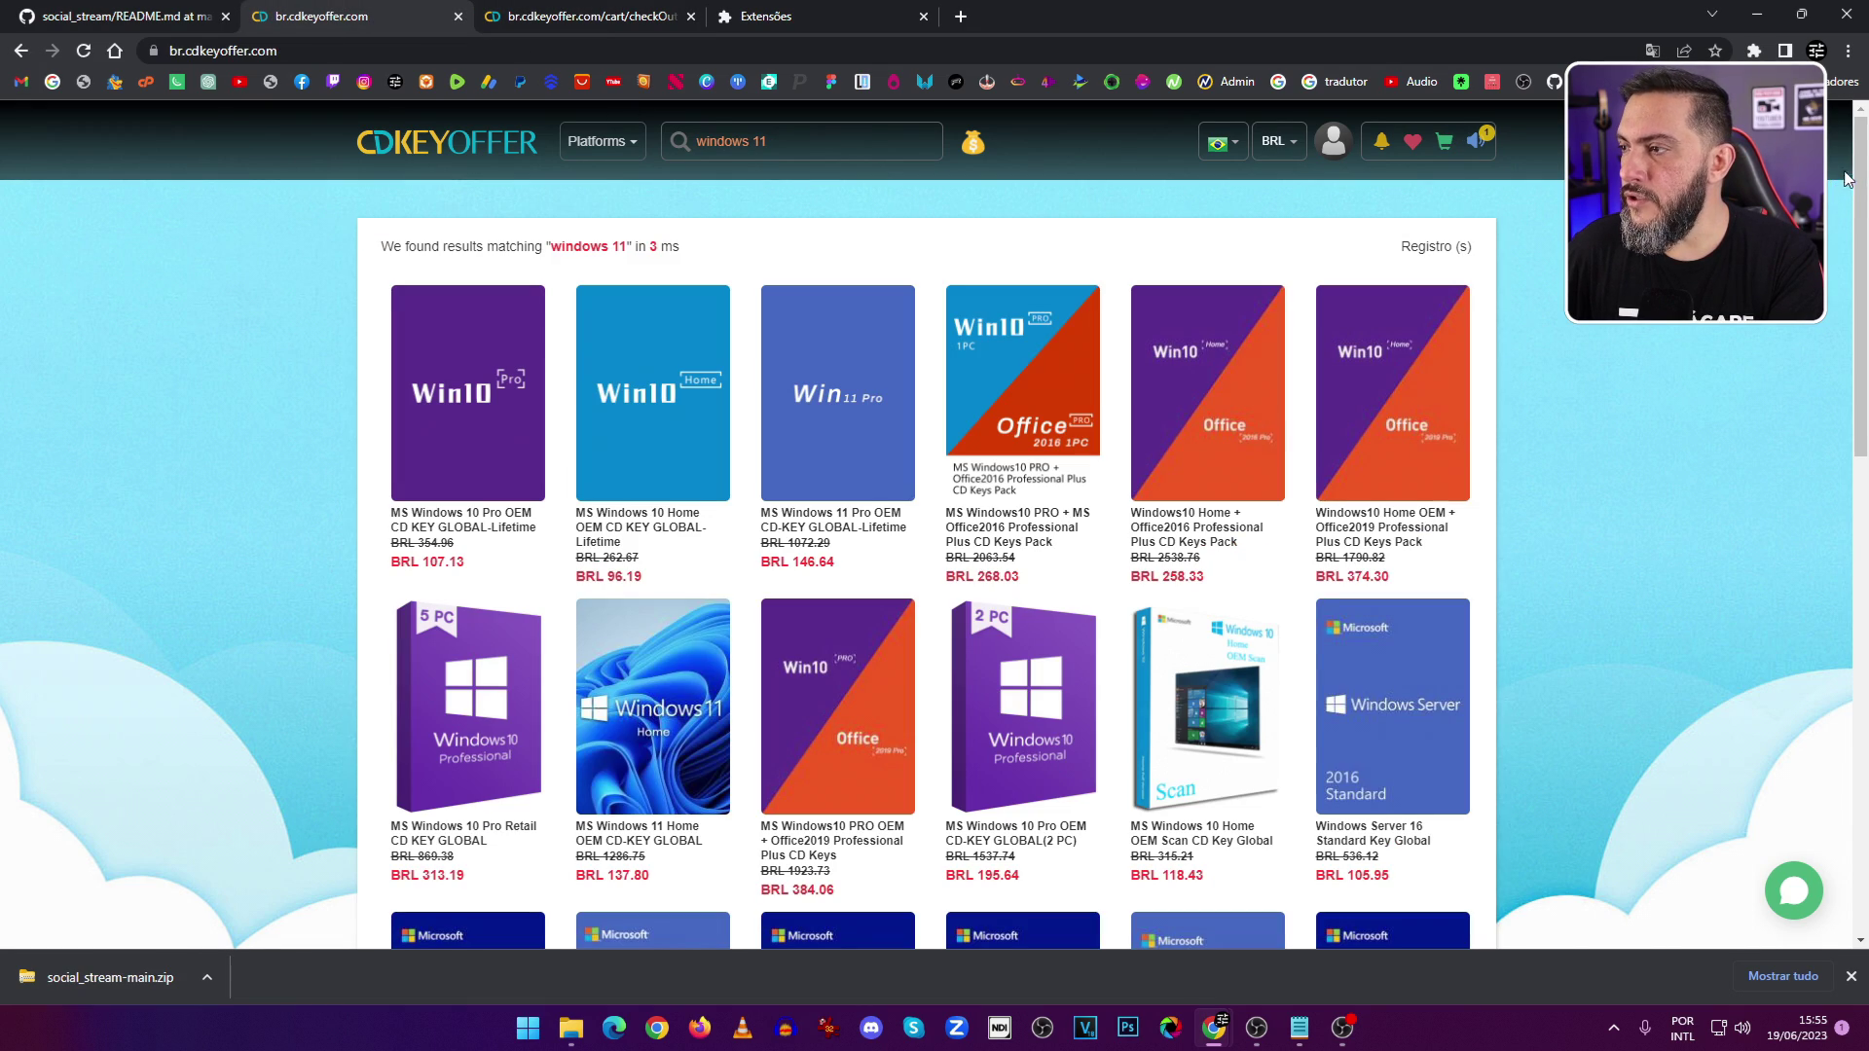
{"action": "left_click_drag", "start_coordinate": [1859, 156], "coordinate": [1852, 409]}
{"action": "scroll", "coordinate": [1853, 409], "scroll_direction": "up", "scroll_amount": 7}
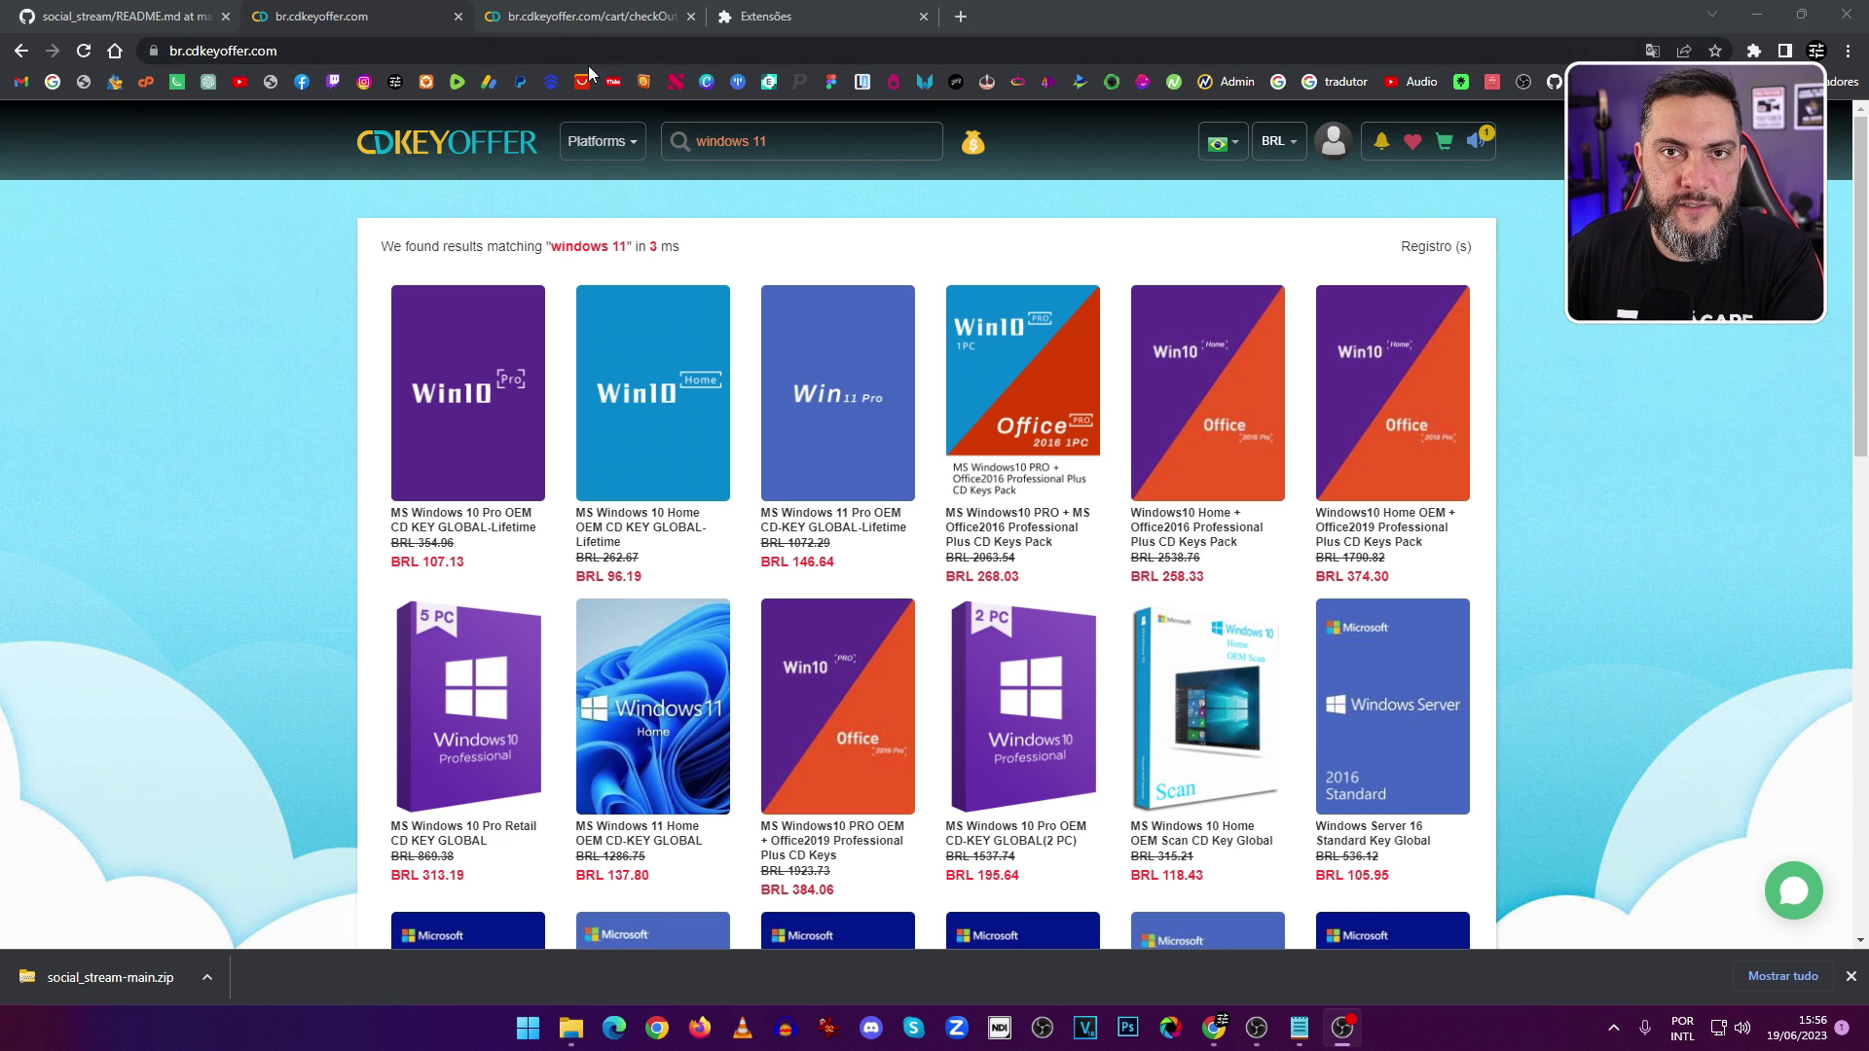
Turn on the Social Stream Ninja extension from its popup on the Extensions page.
{"action": "left_click", "coordinate": [827, 13]}
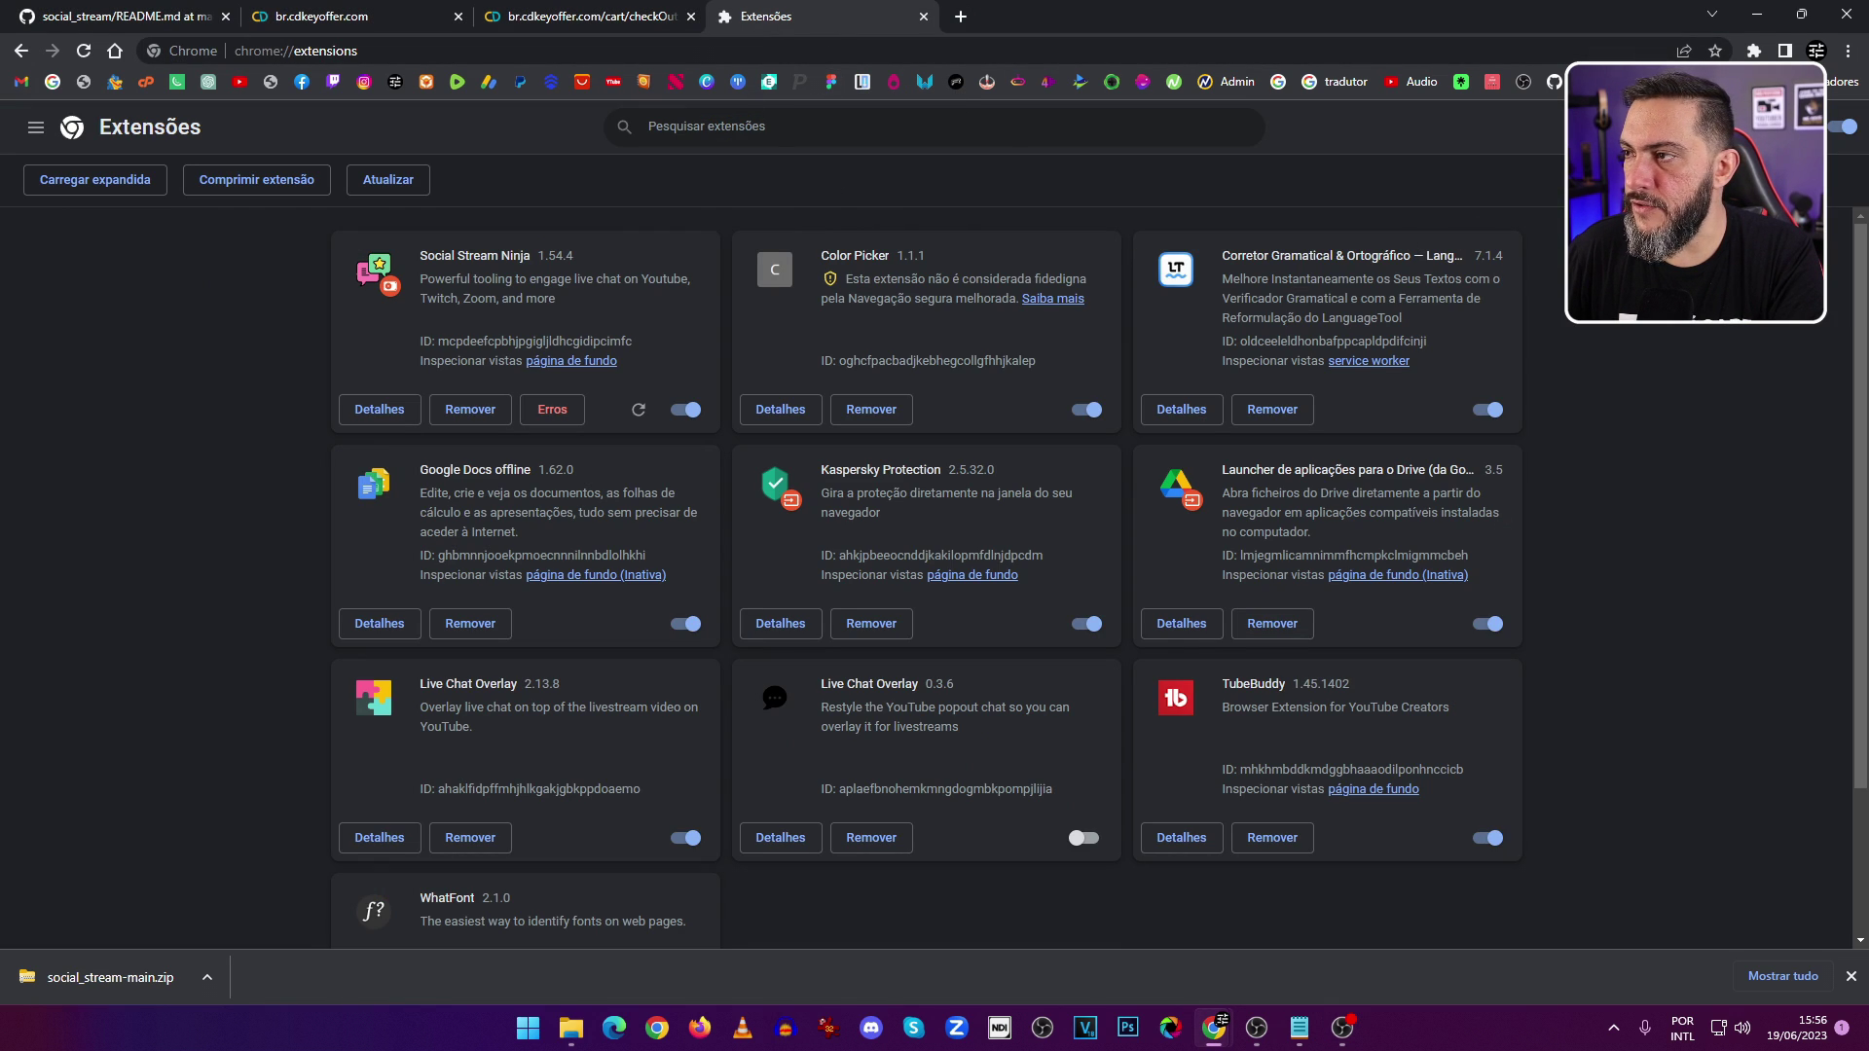
{"action": "left_click", "coordinate": [1754, 51]}
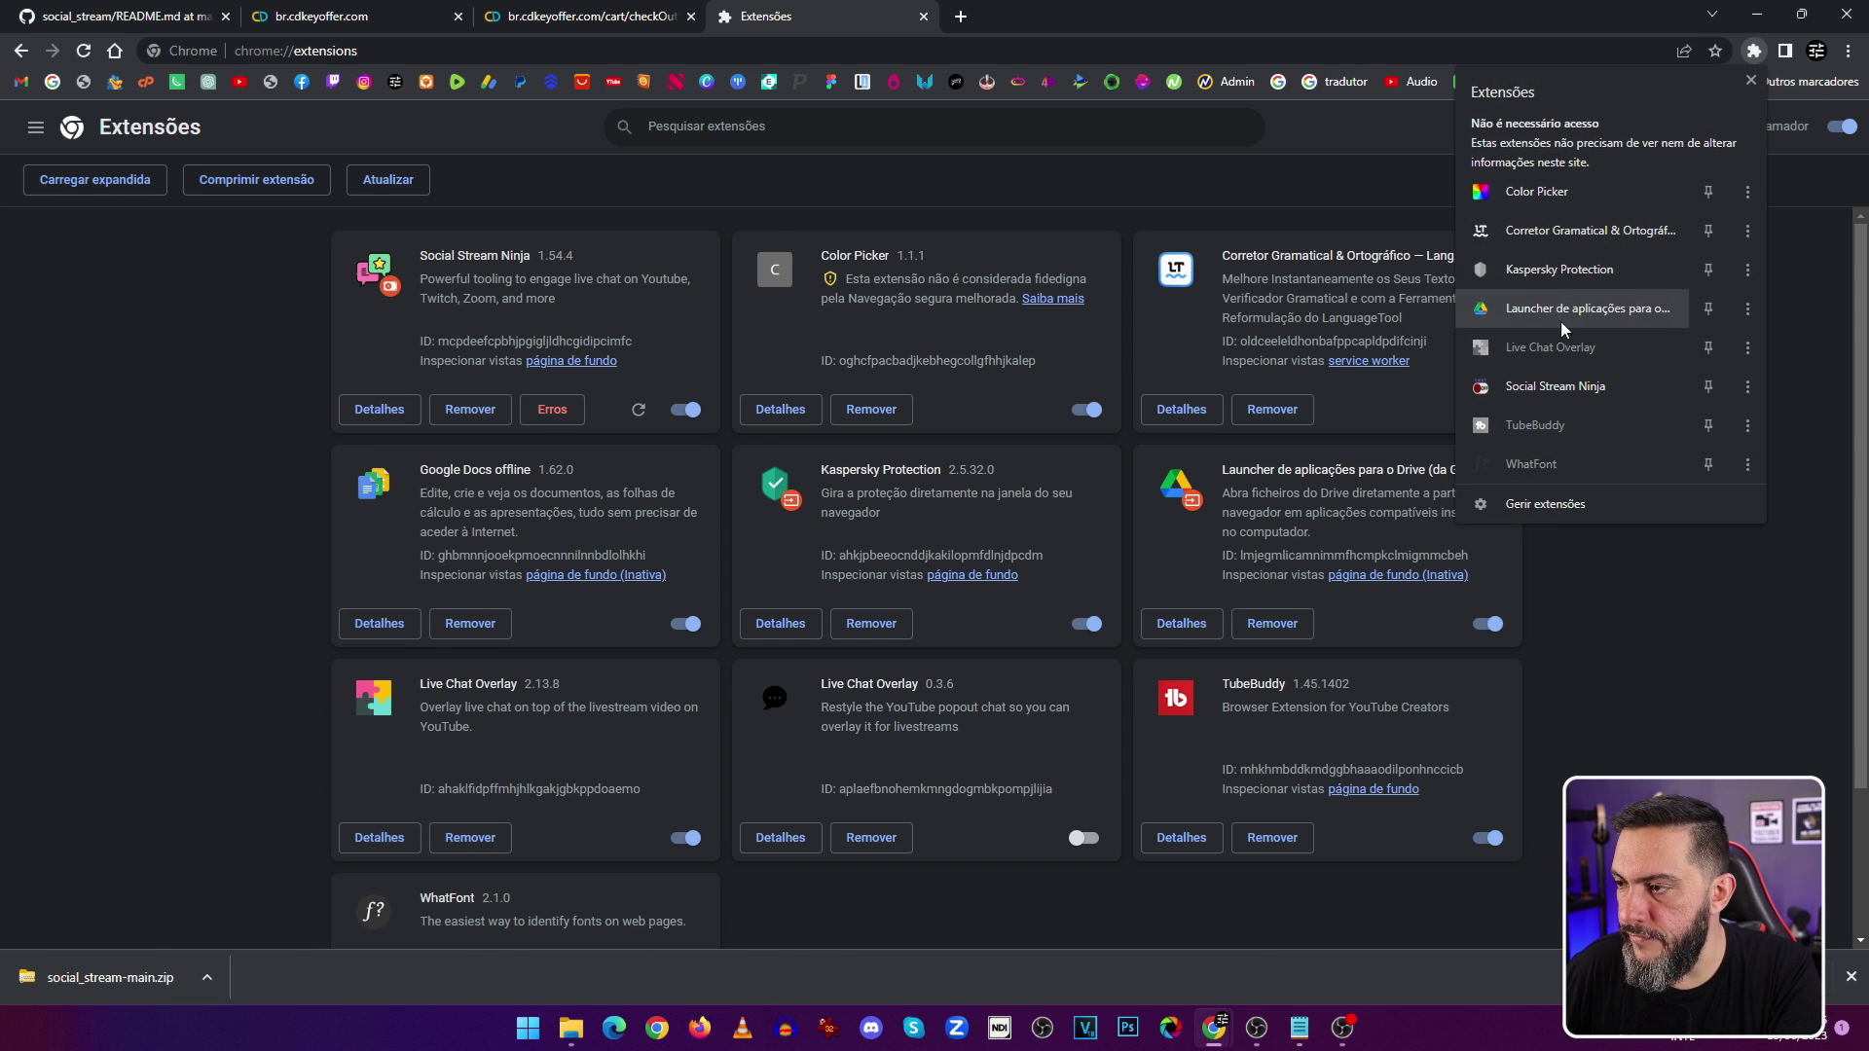
{"action": "left_click", "coordinate": [1550, 386]}
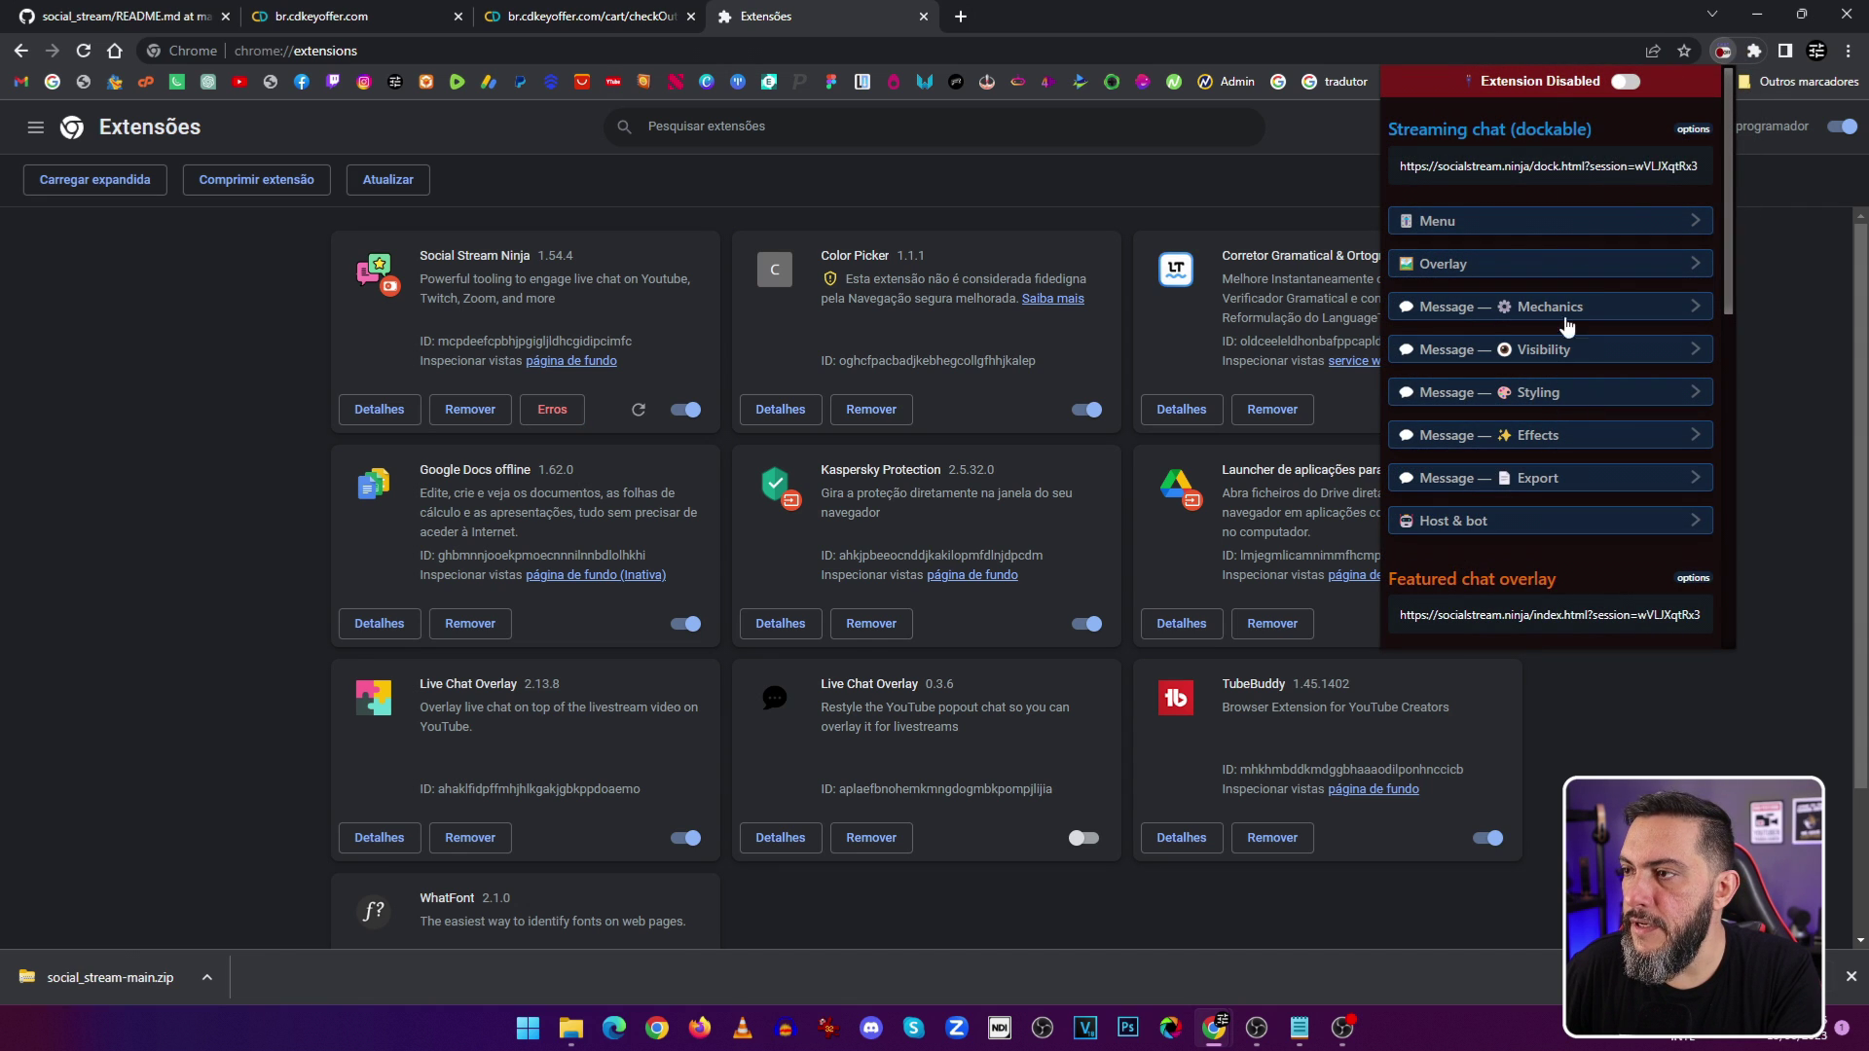
{"action": "left_click", "coordinate": [1626, 83]}
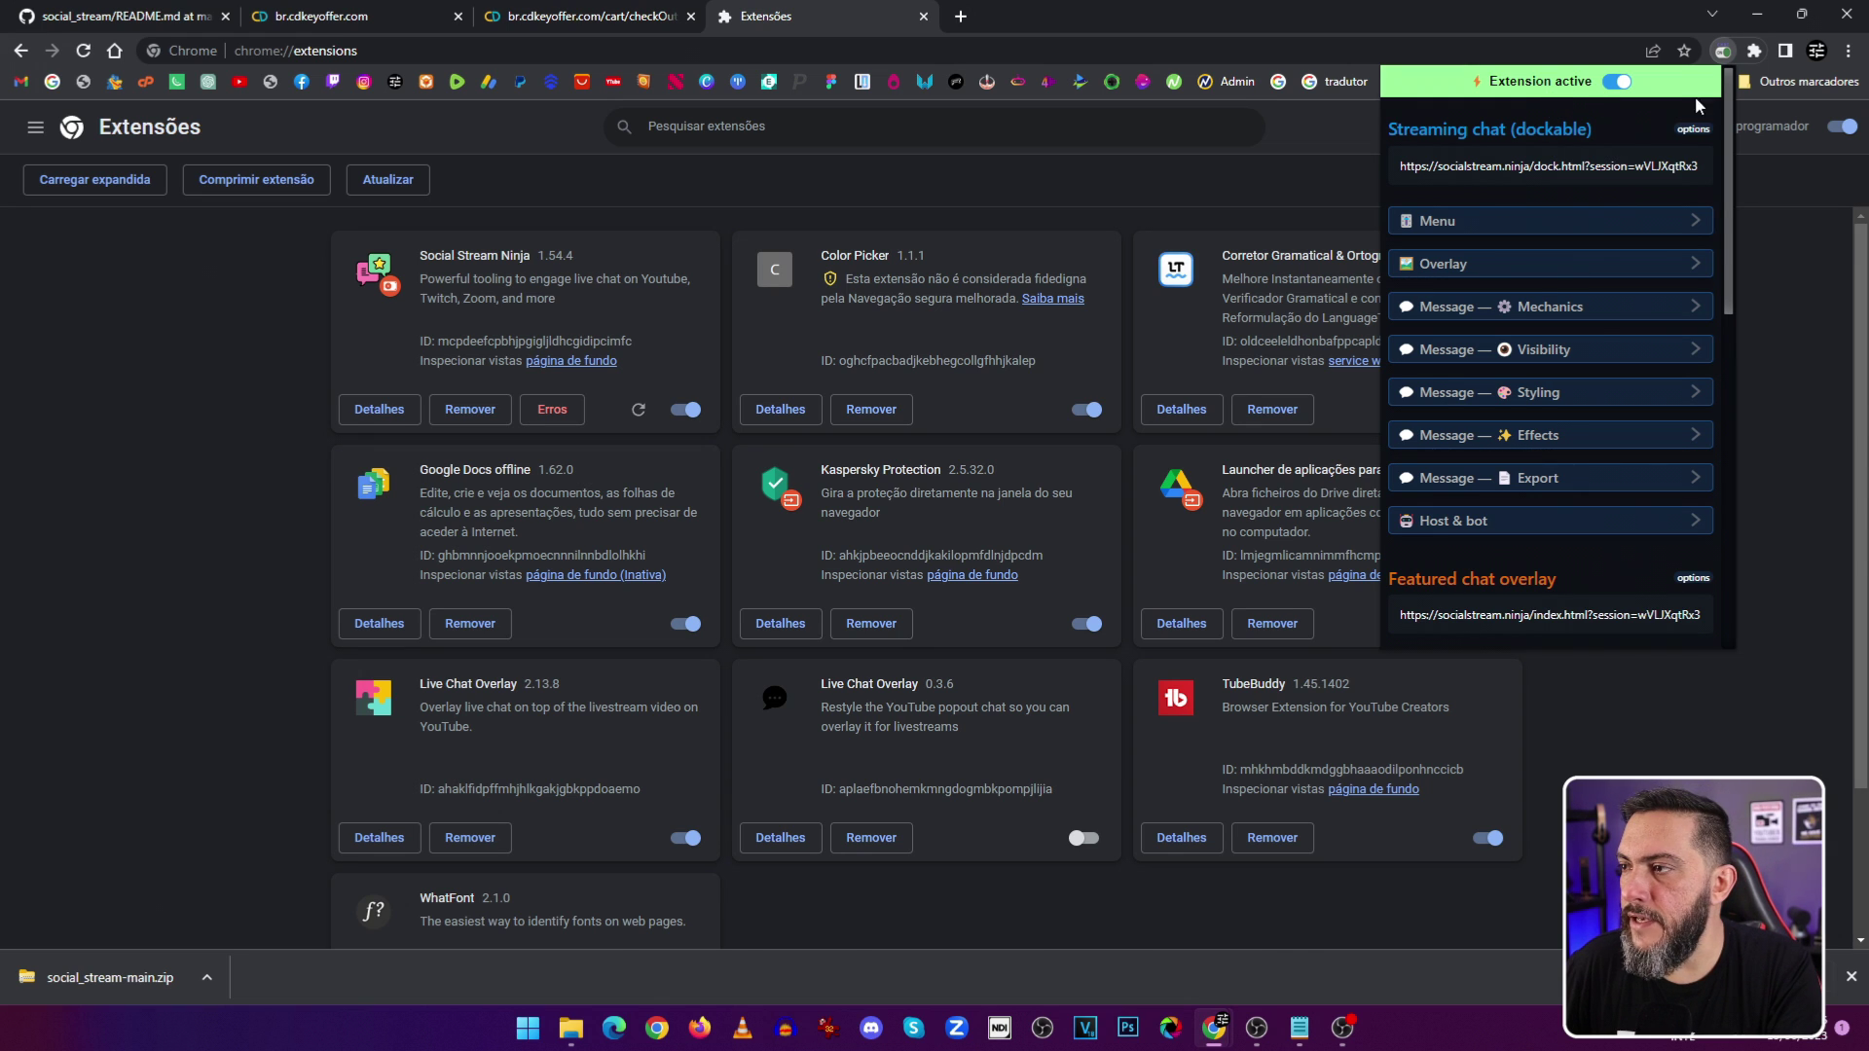
Pin Social Stream Ninja to the toolbar and shrink the Chrome window to the upper left.
{"action": "left_click", "coordinate": [1755, 52]}
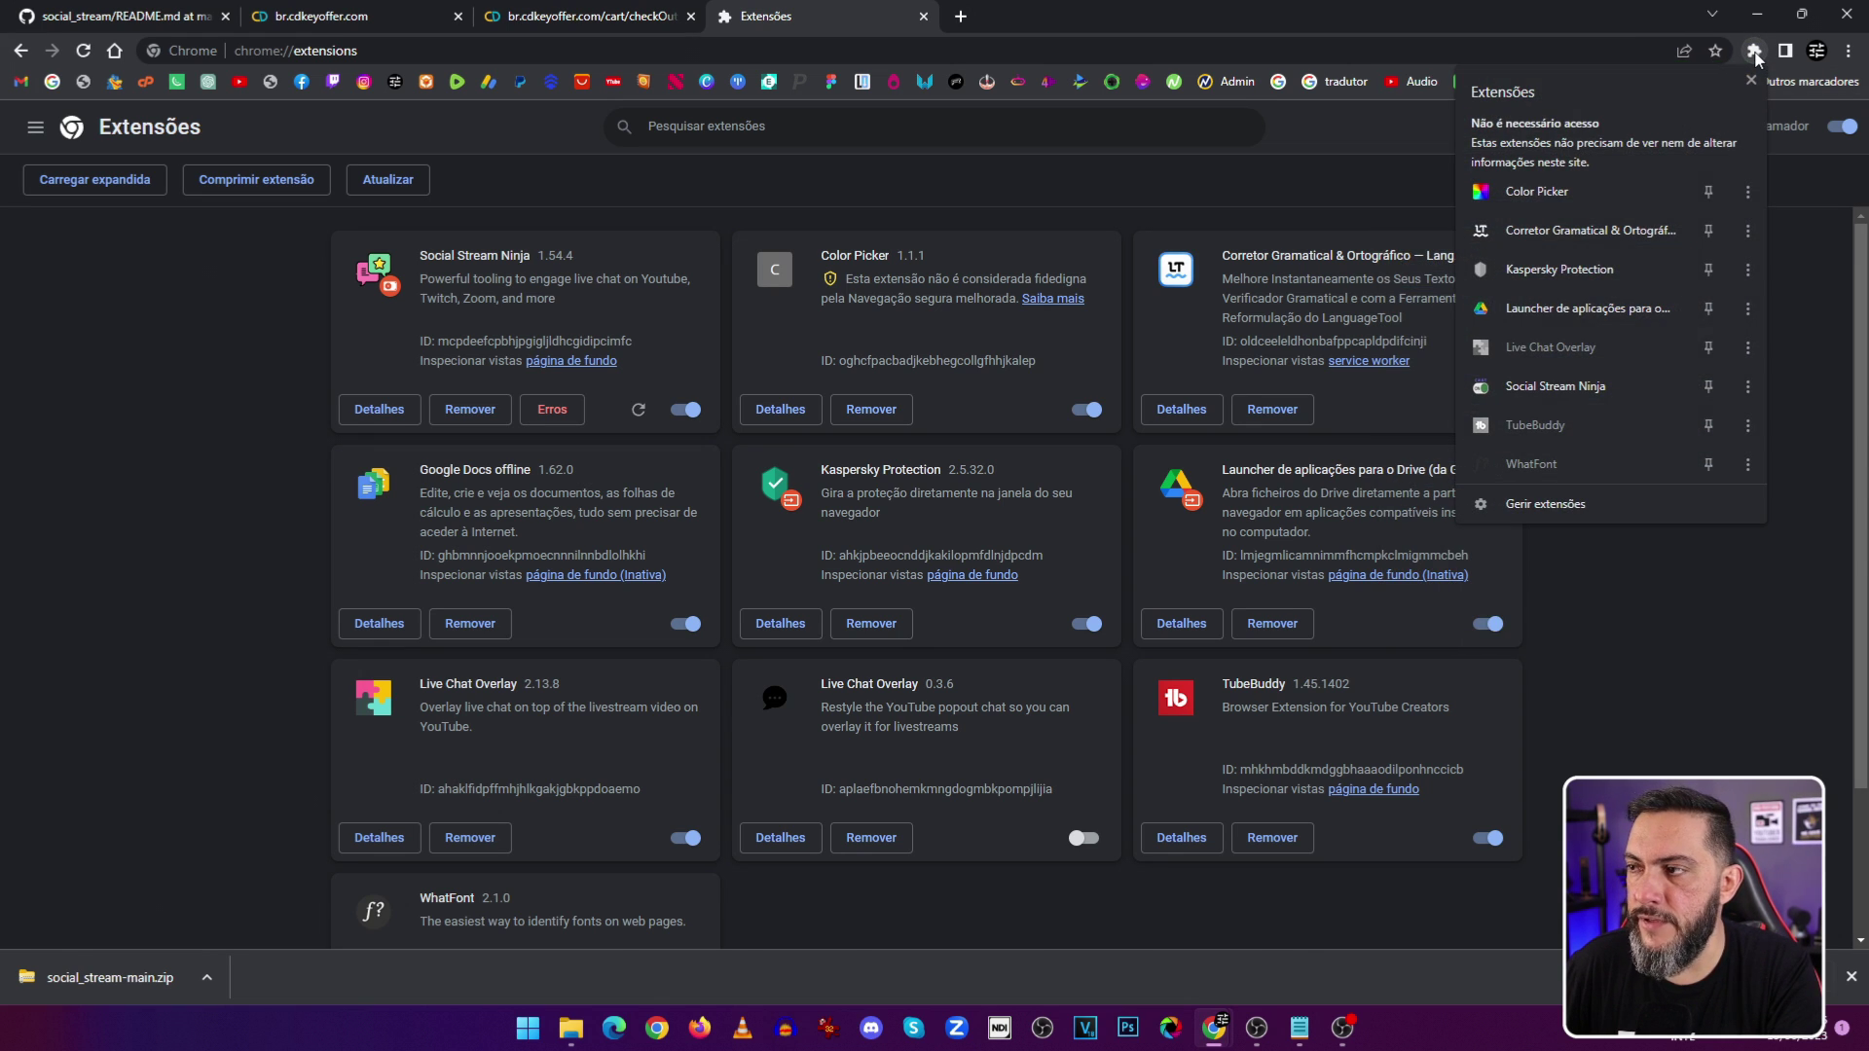
{"action": "left_click", "coordinate": [1710, 386]}
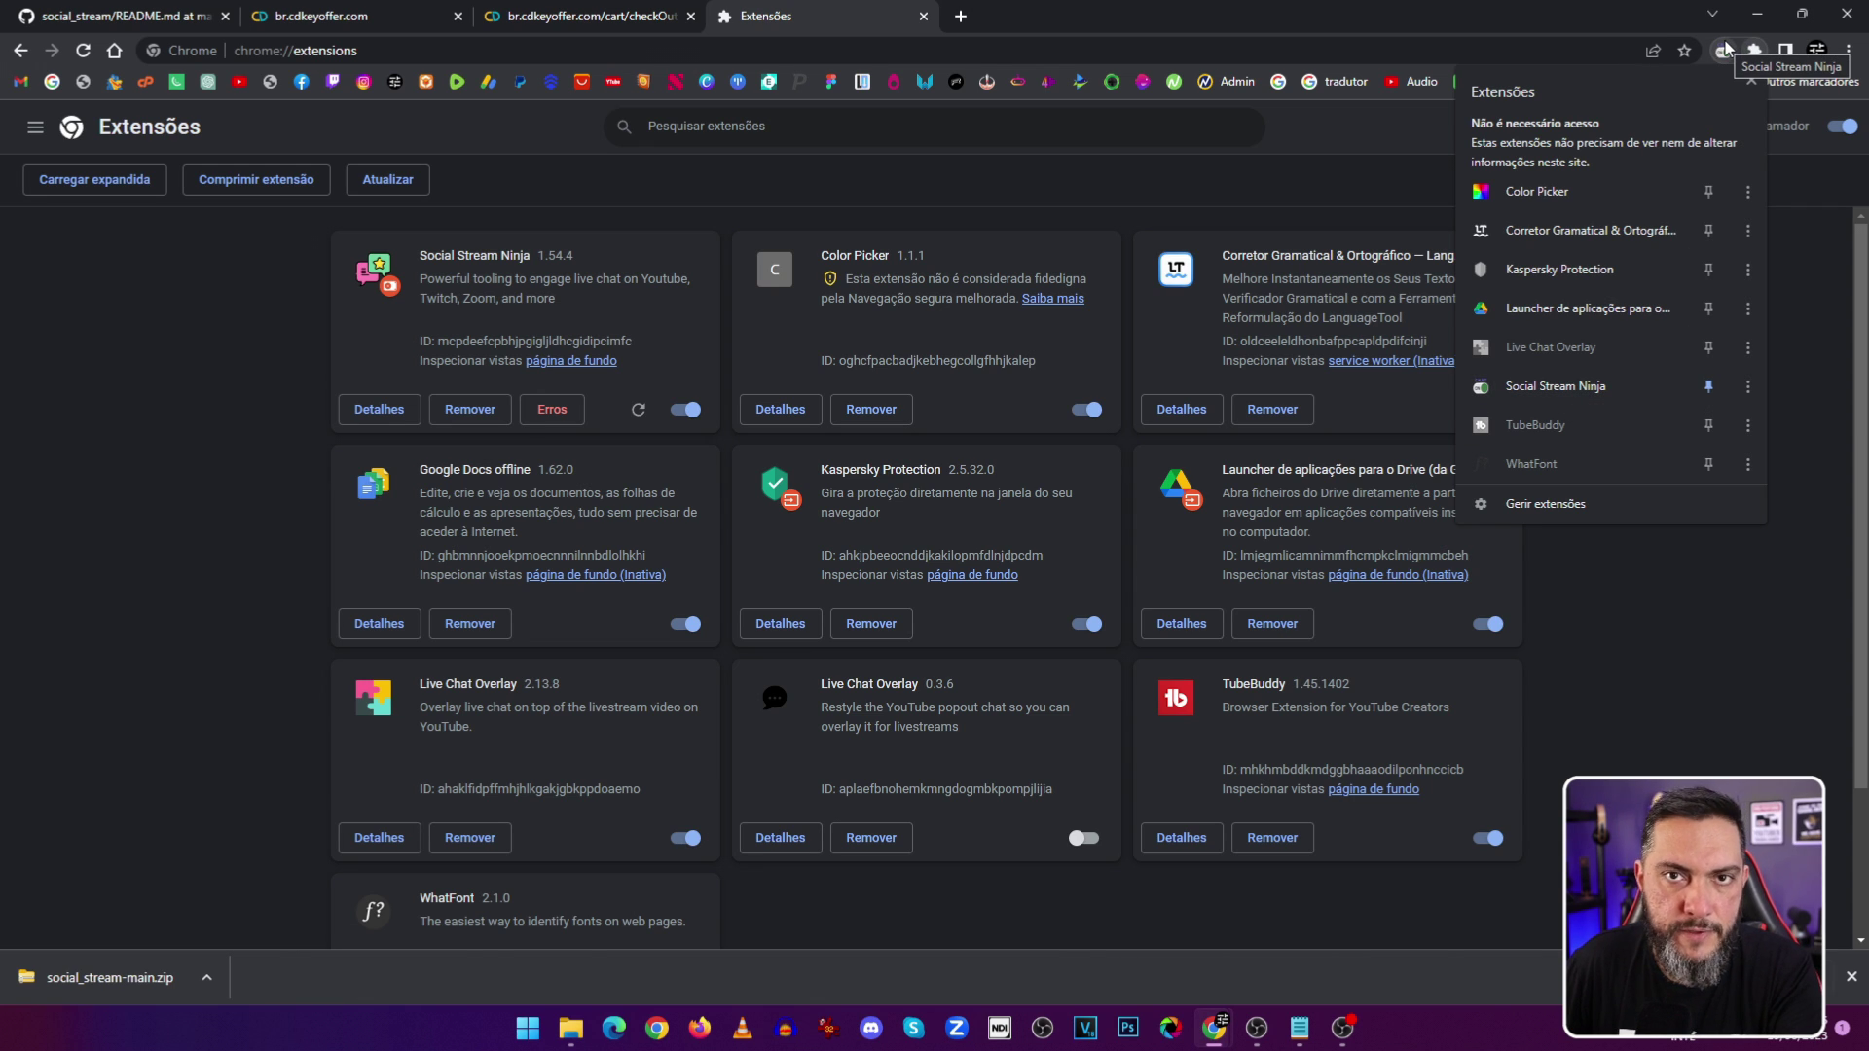
{"action": "left_click", "coordinate": [1723, 51]}
{"action": "left_click_drag", "start_coordinate": [942, 13], "coordinate": [545, 86]}
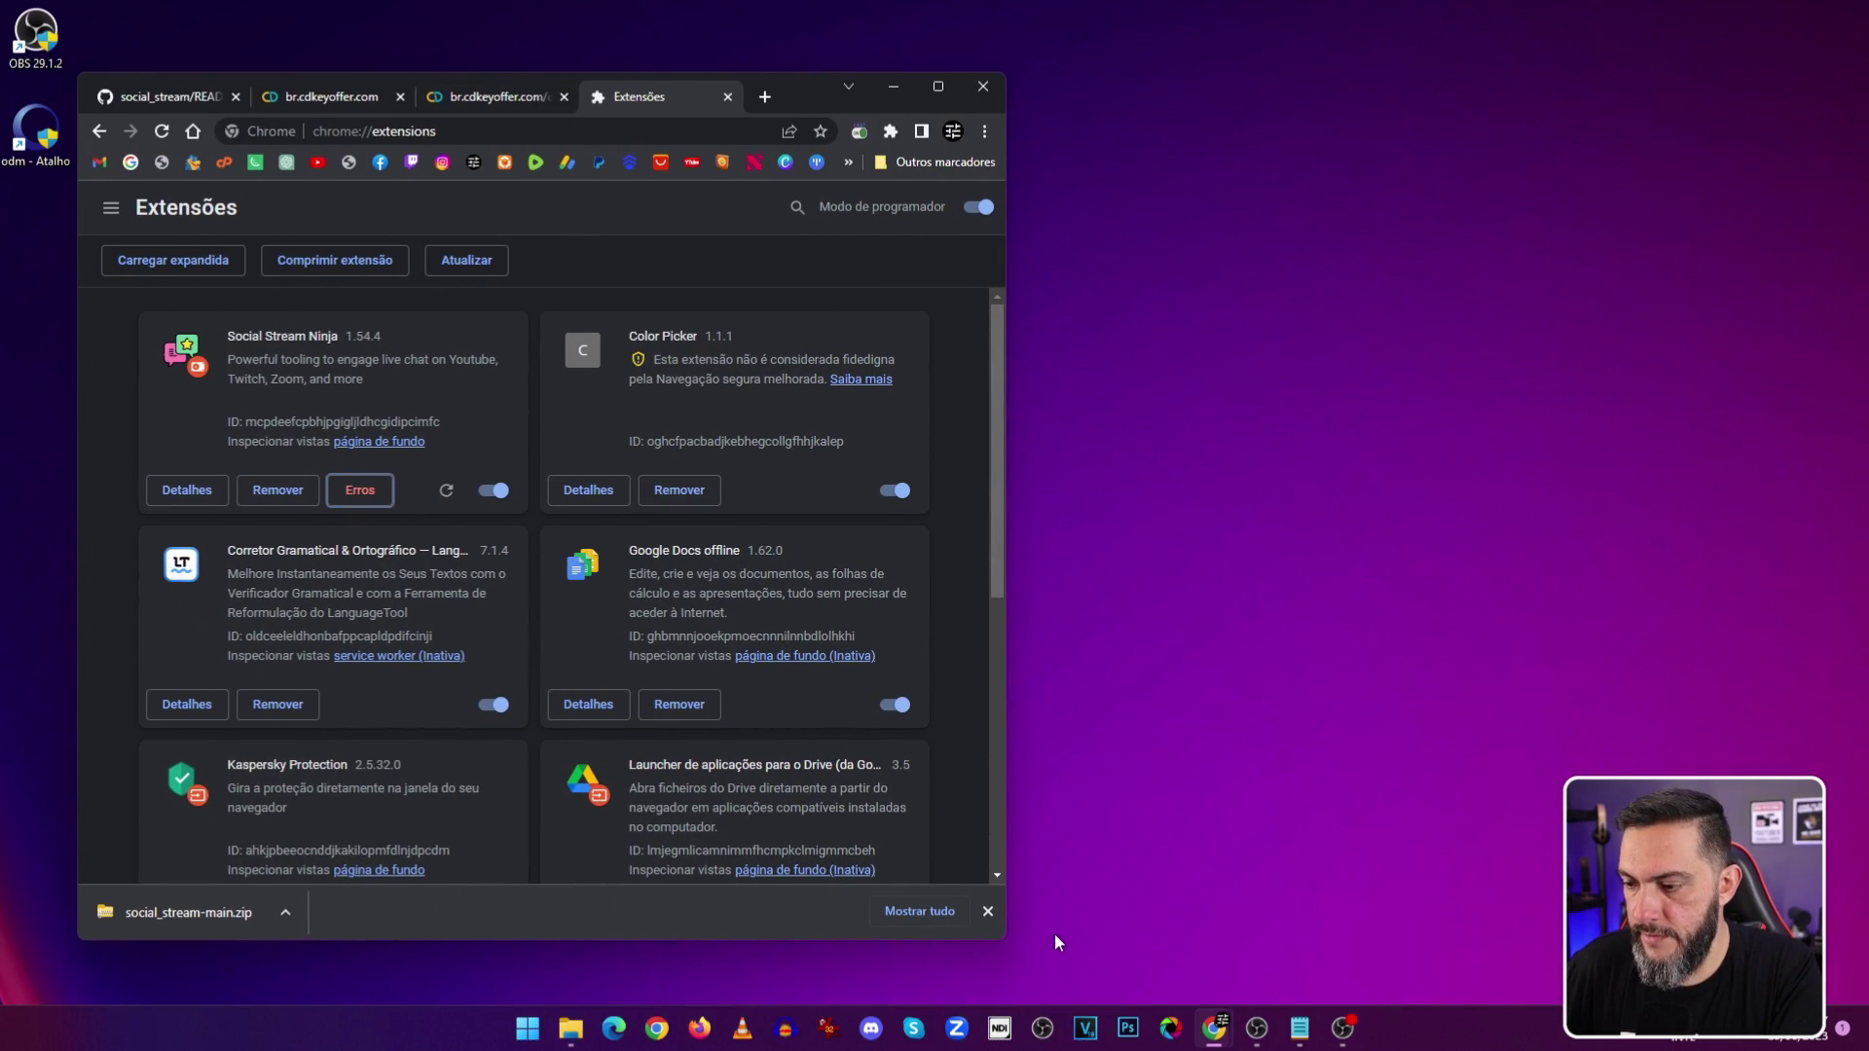
Copy the Social Stream Ninja 'Streaming chat (dockable)' link address with OBS placed beside Chrome.
{"action": "left_click", "coordinate": [1256, 1029]}
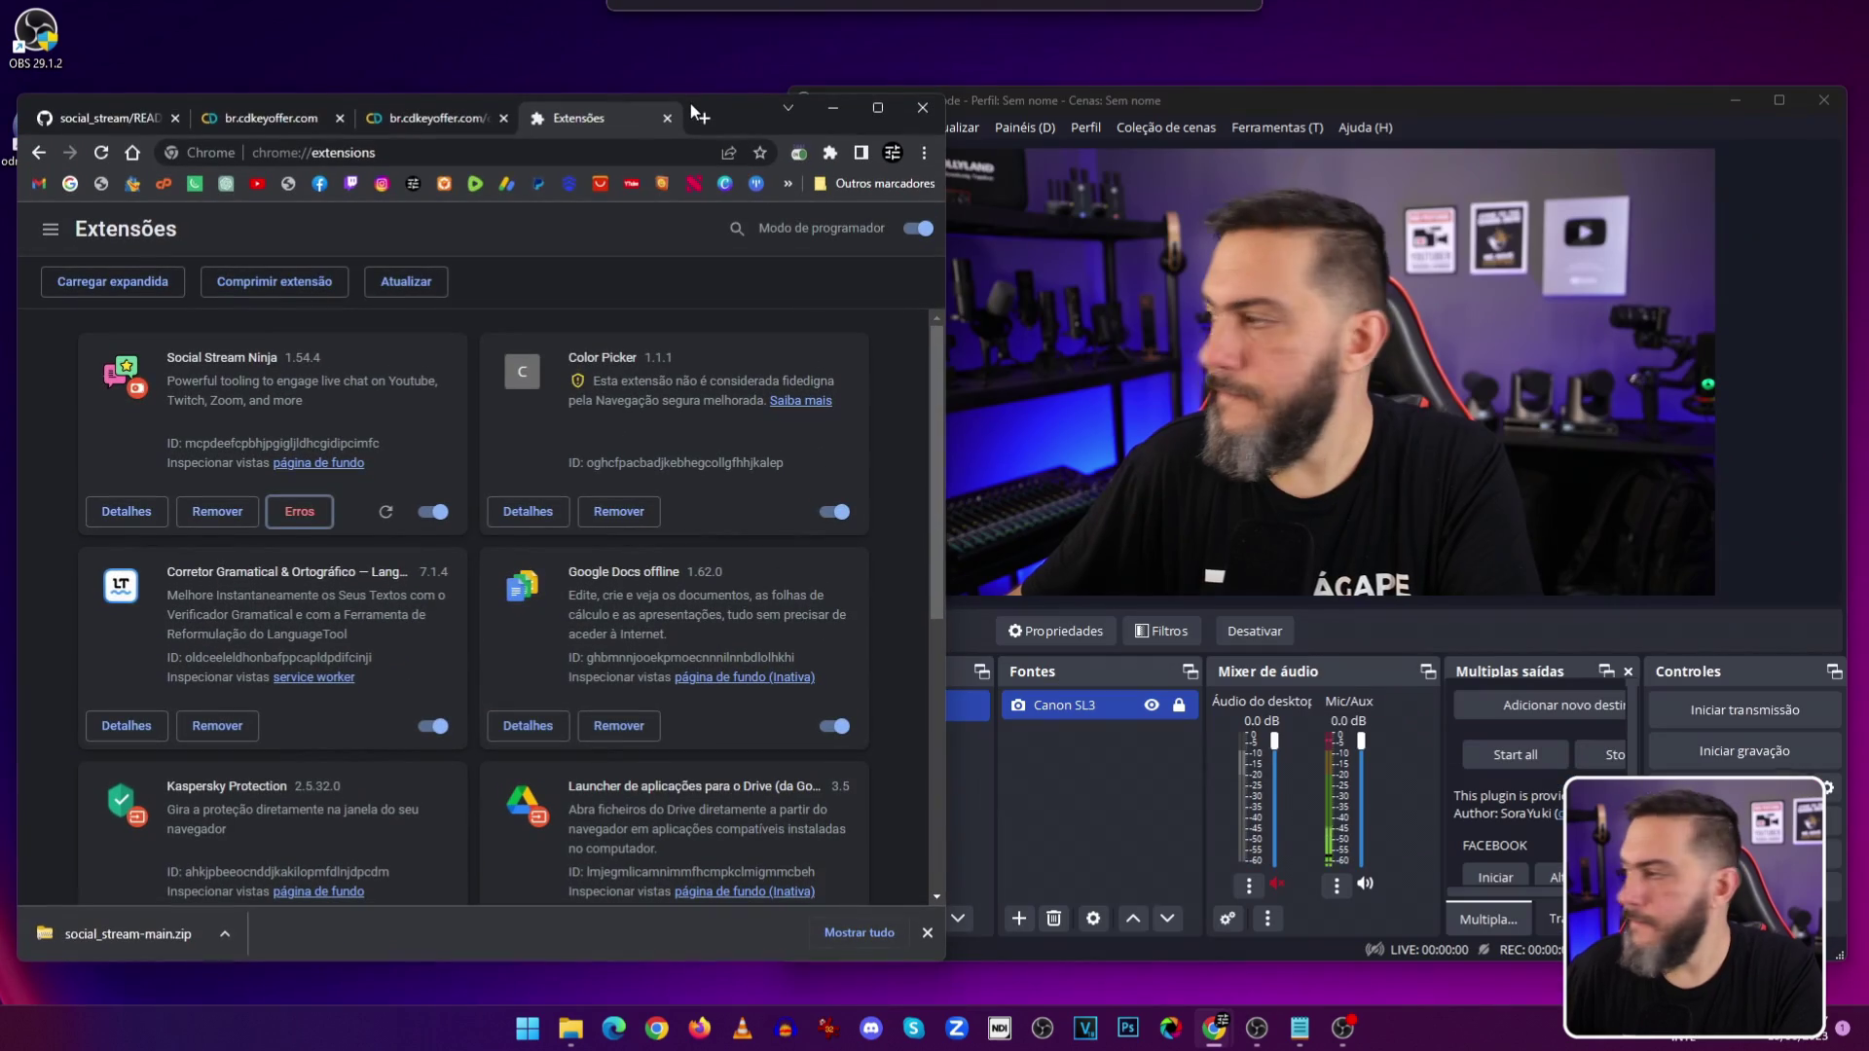
{"action": "left_click", "coordinate": [800, 141]}
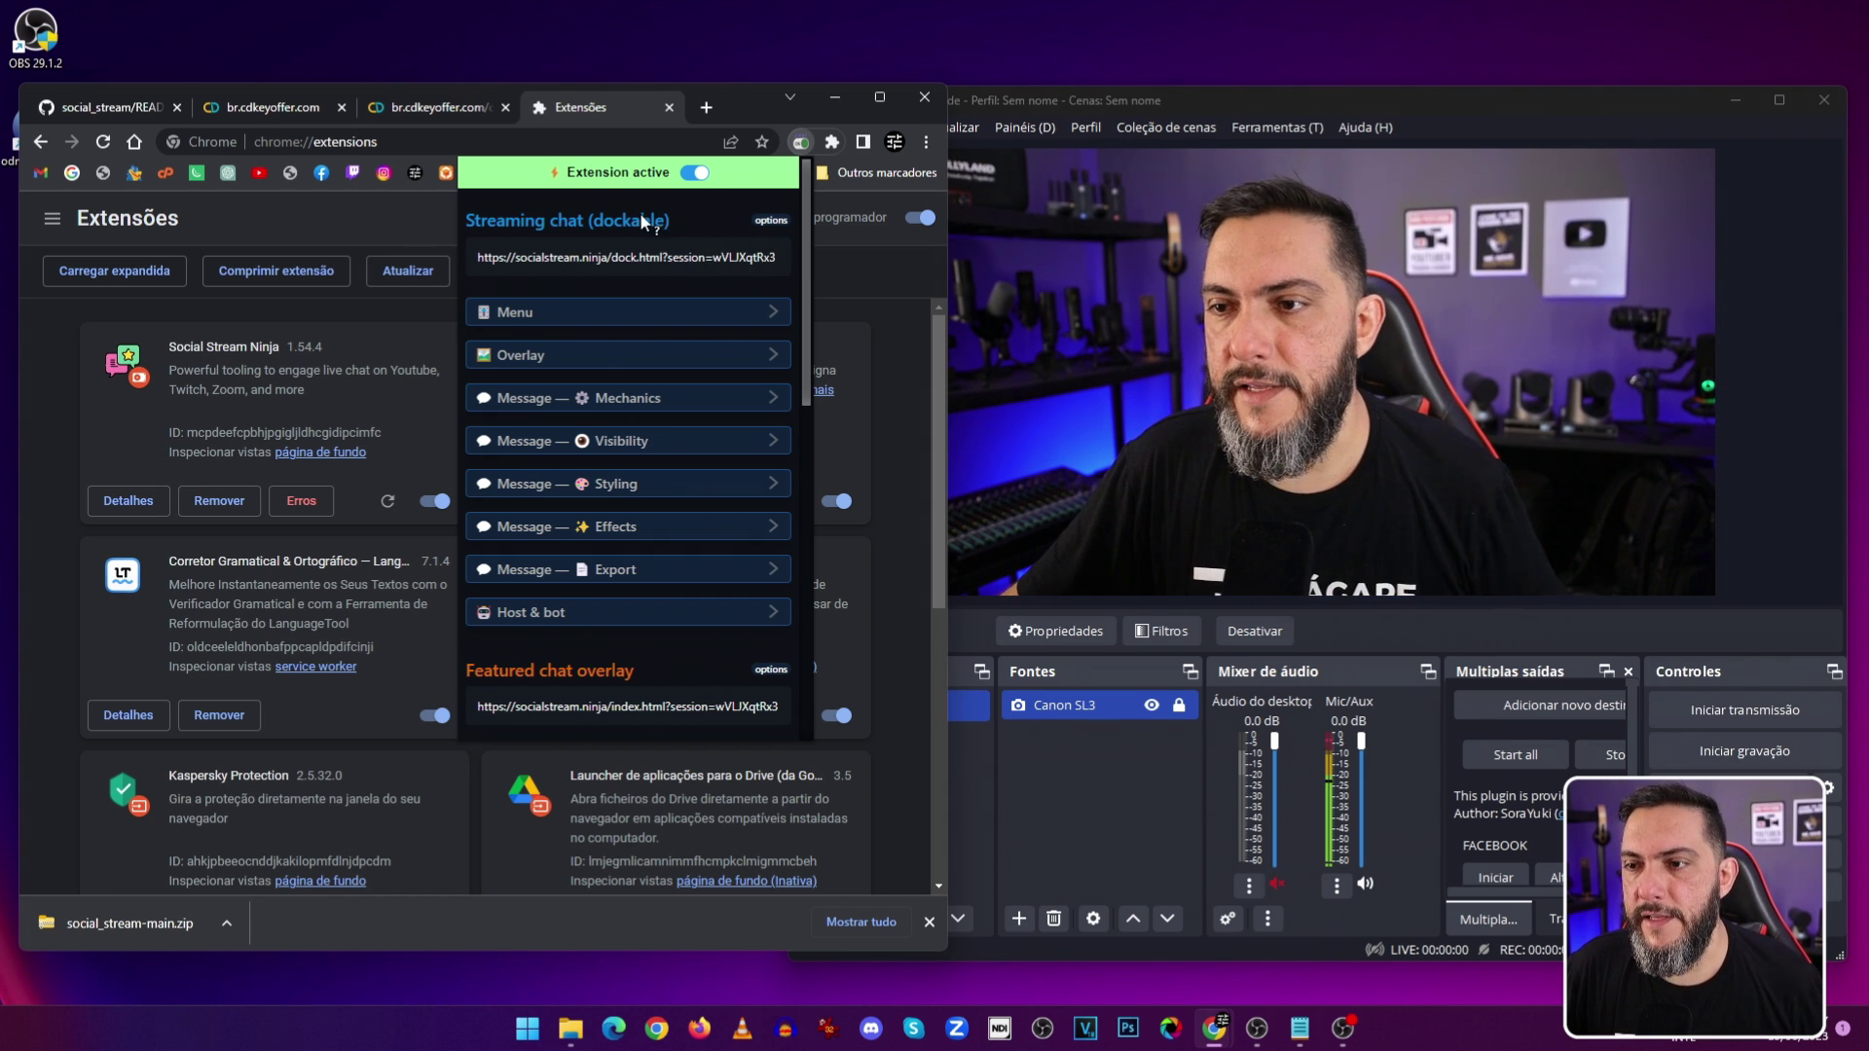
{"action": "mouse_move", "coordinate": [580, 253]}
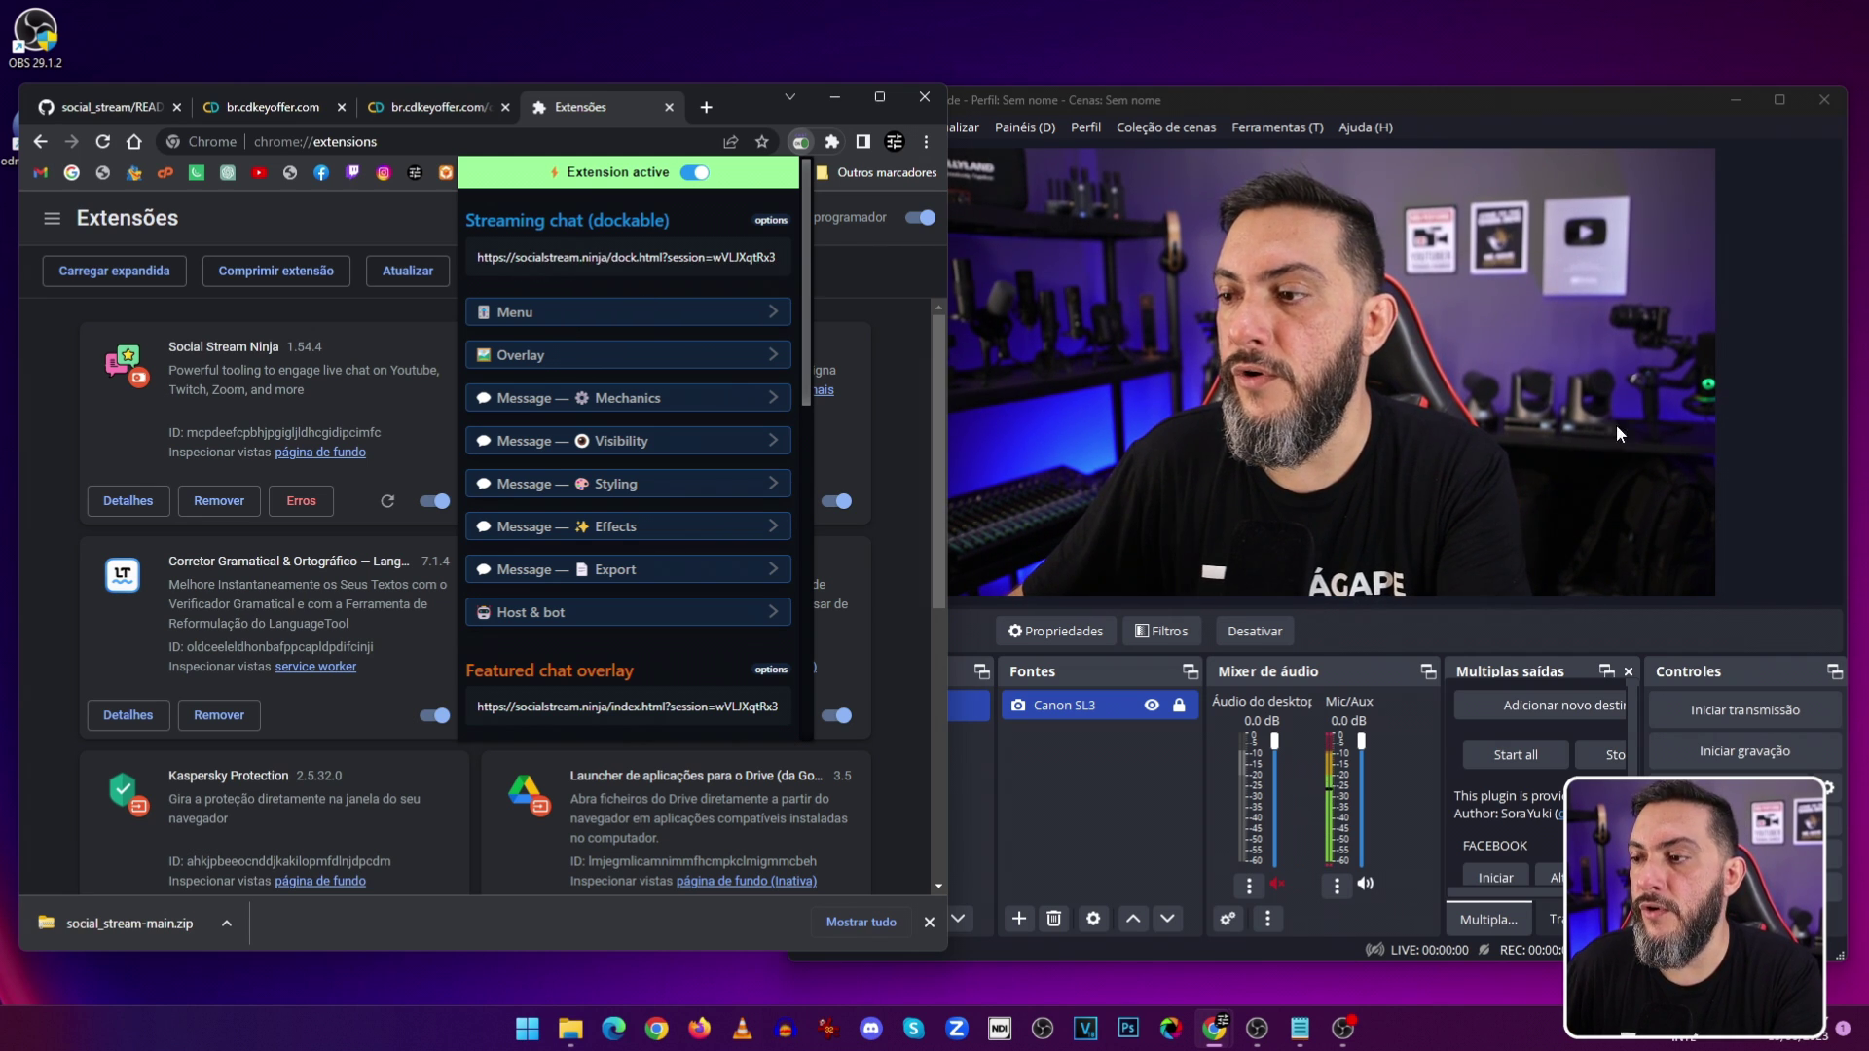
{"action": "left_click", "coordinate": [1242, 96]}
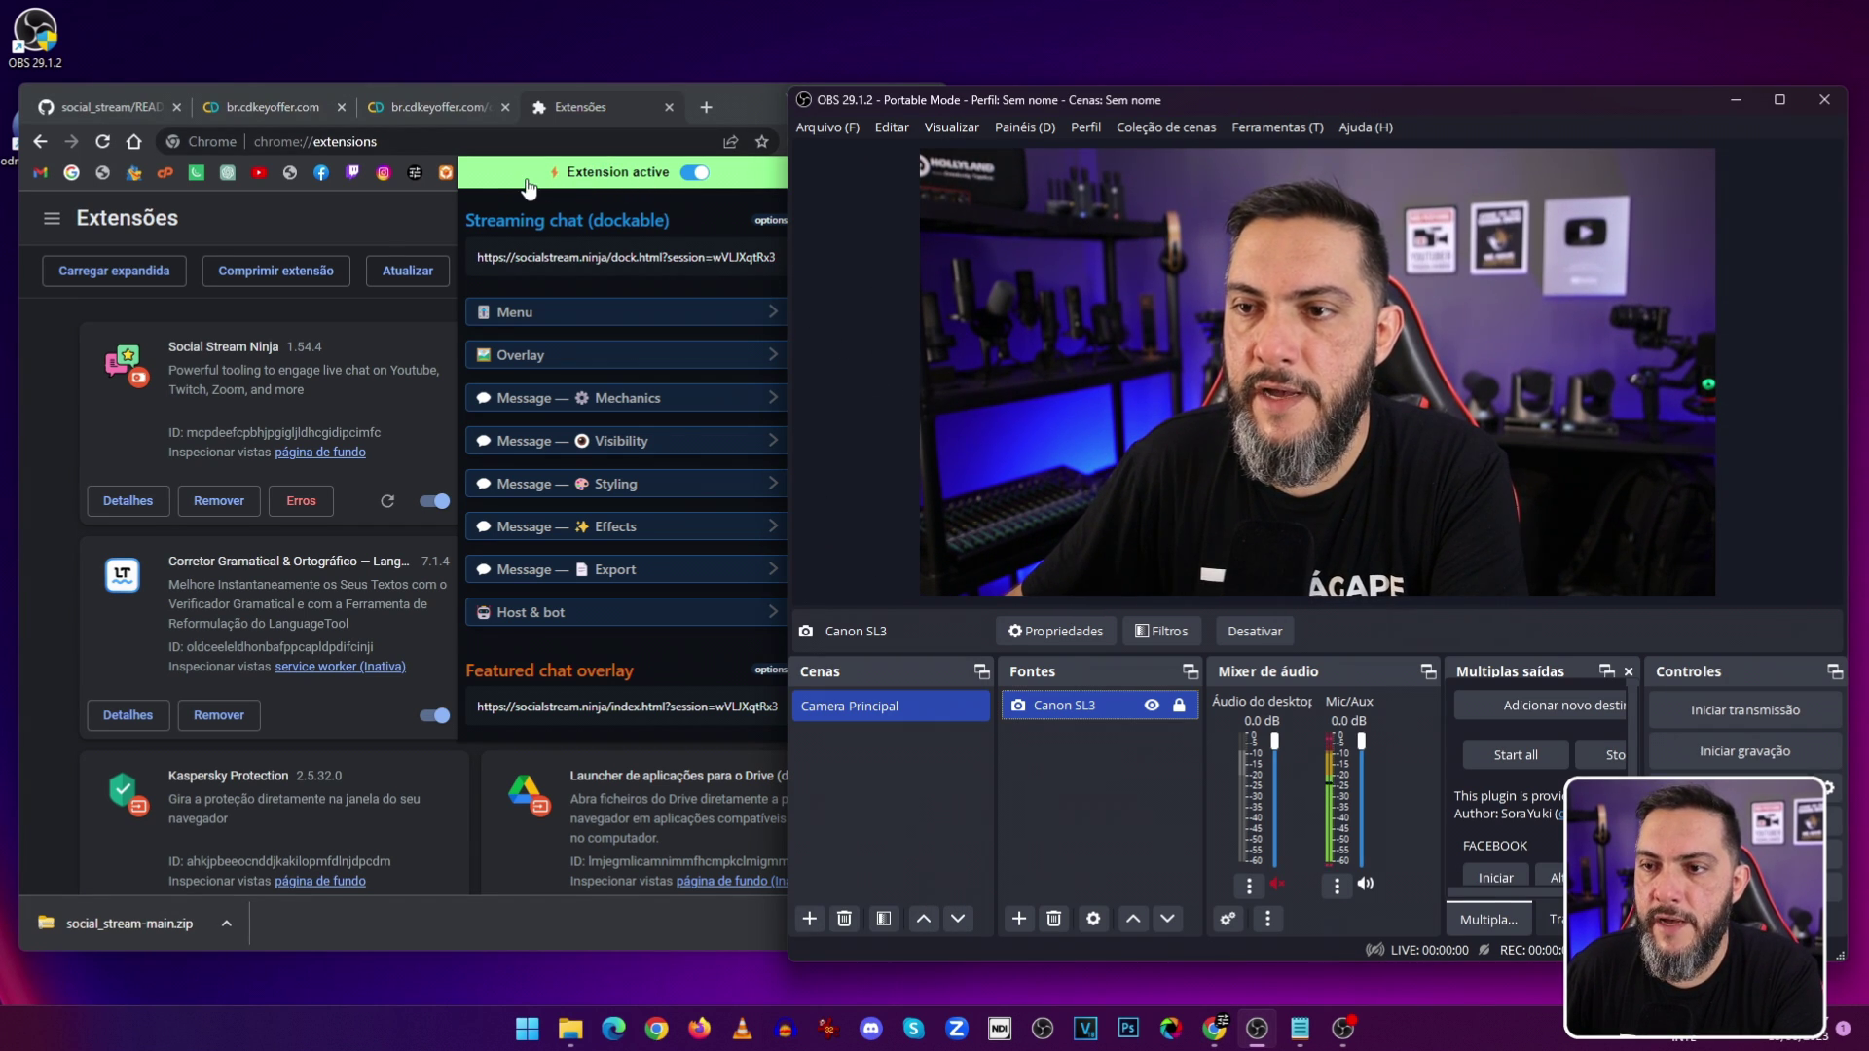
{"action": "right_click", "coordinate": [557, 258]}
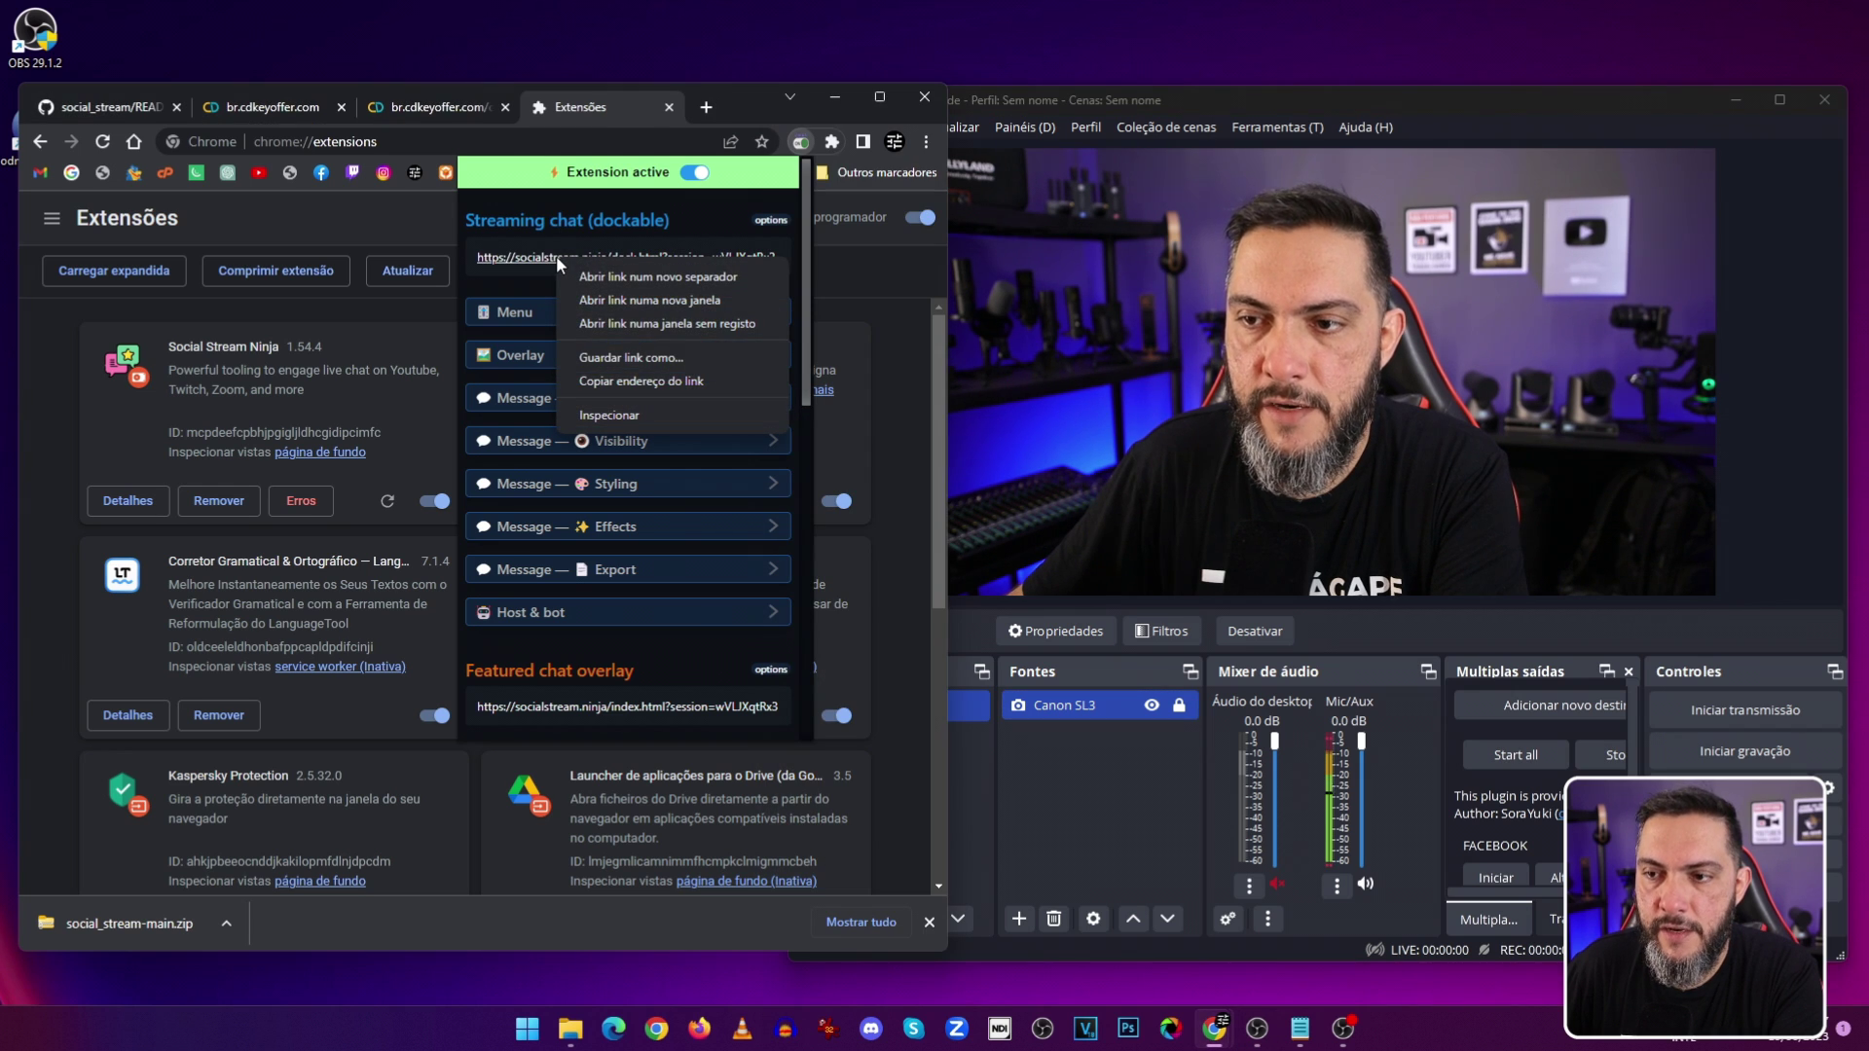
{"action": "left_click", "coordinate": [616, 378]}
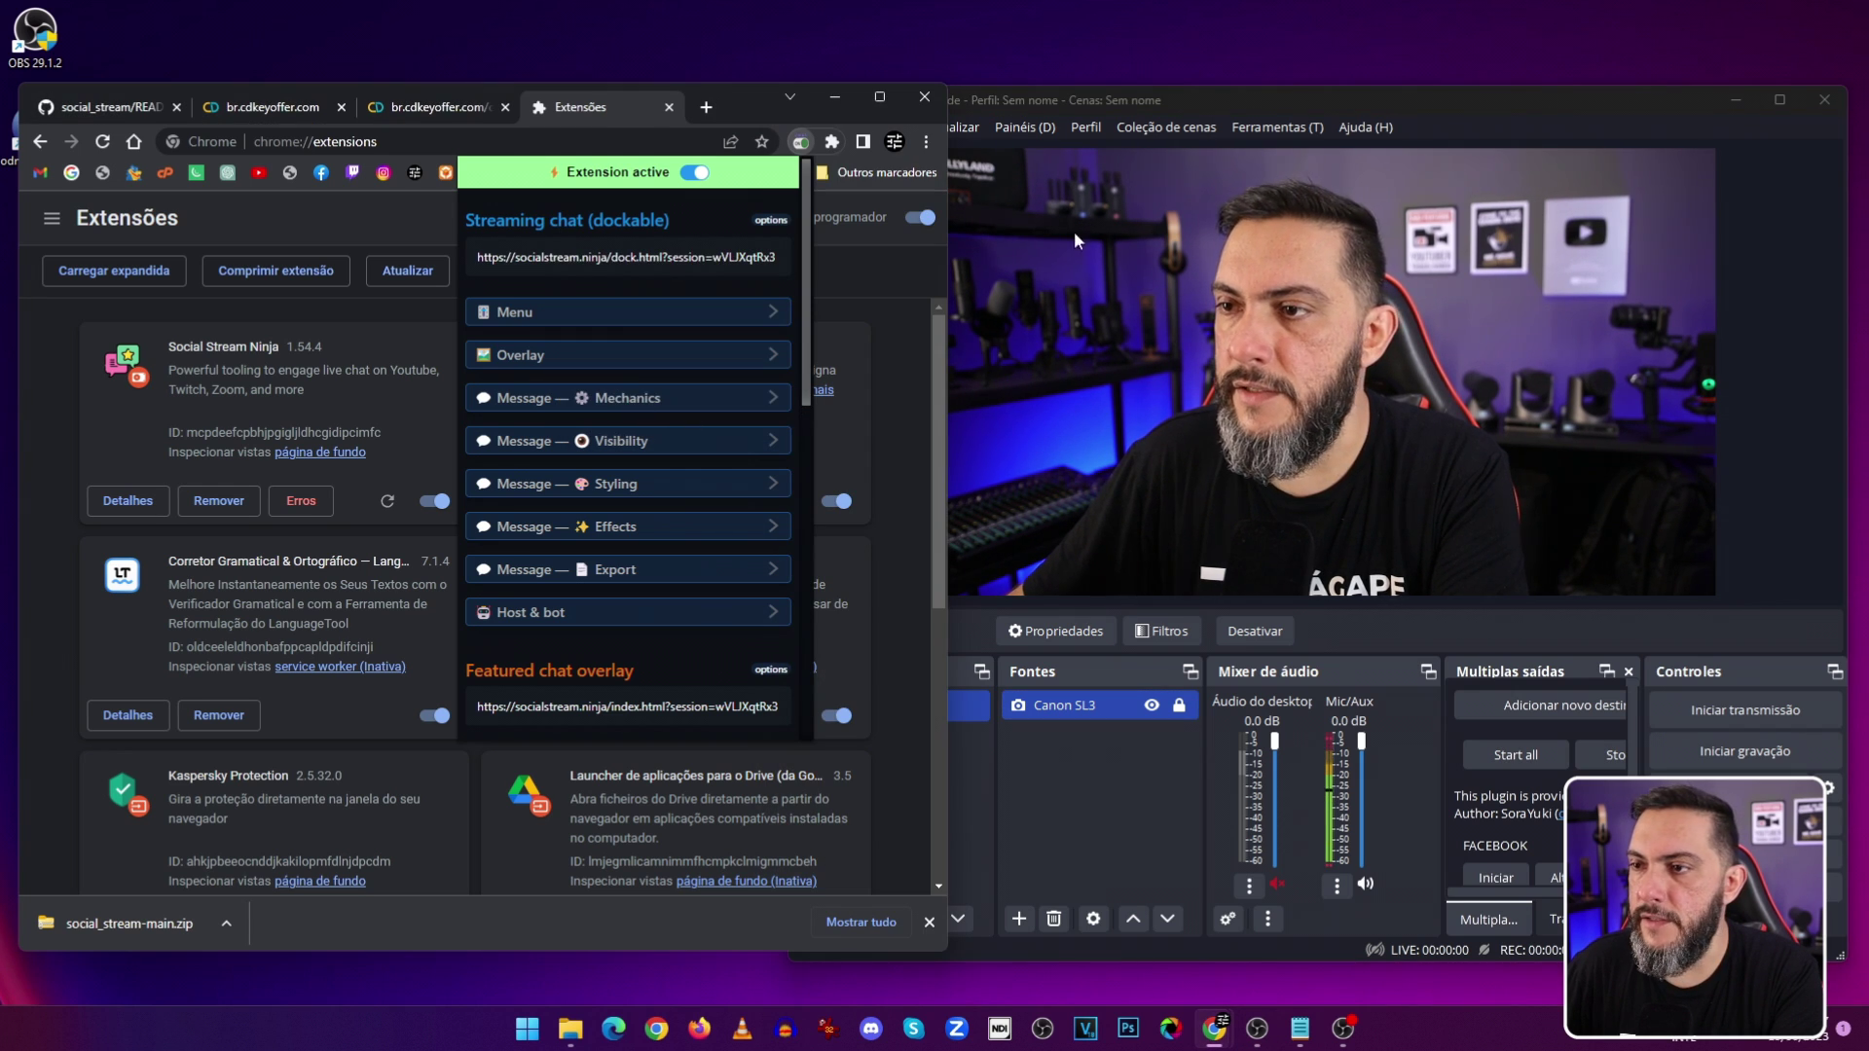
{"action": "left_click", "coordinate": [983, 98]}
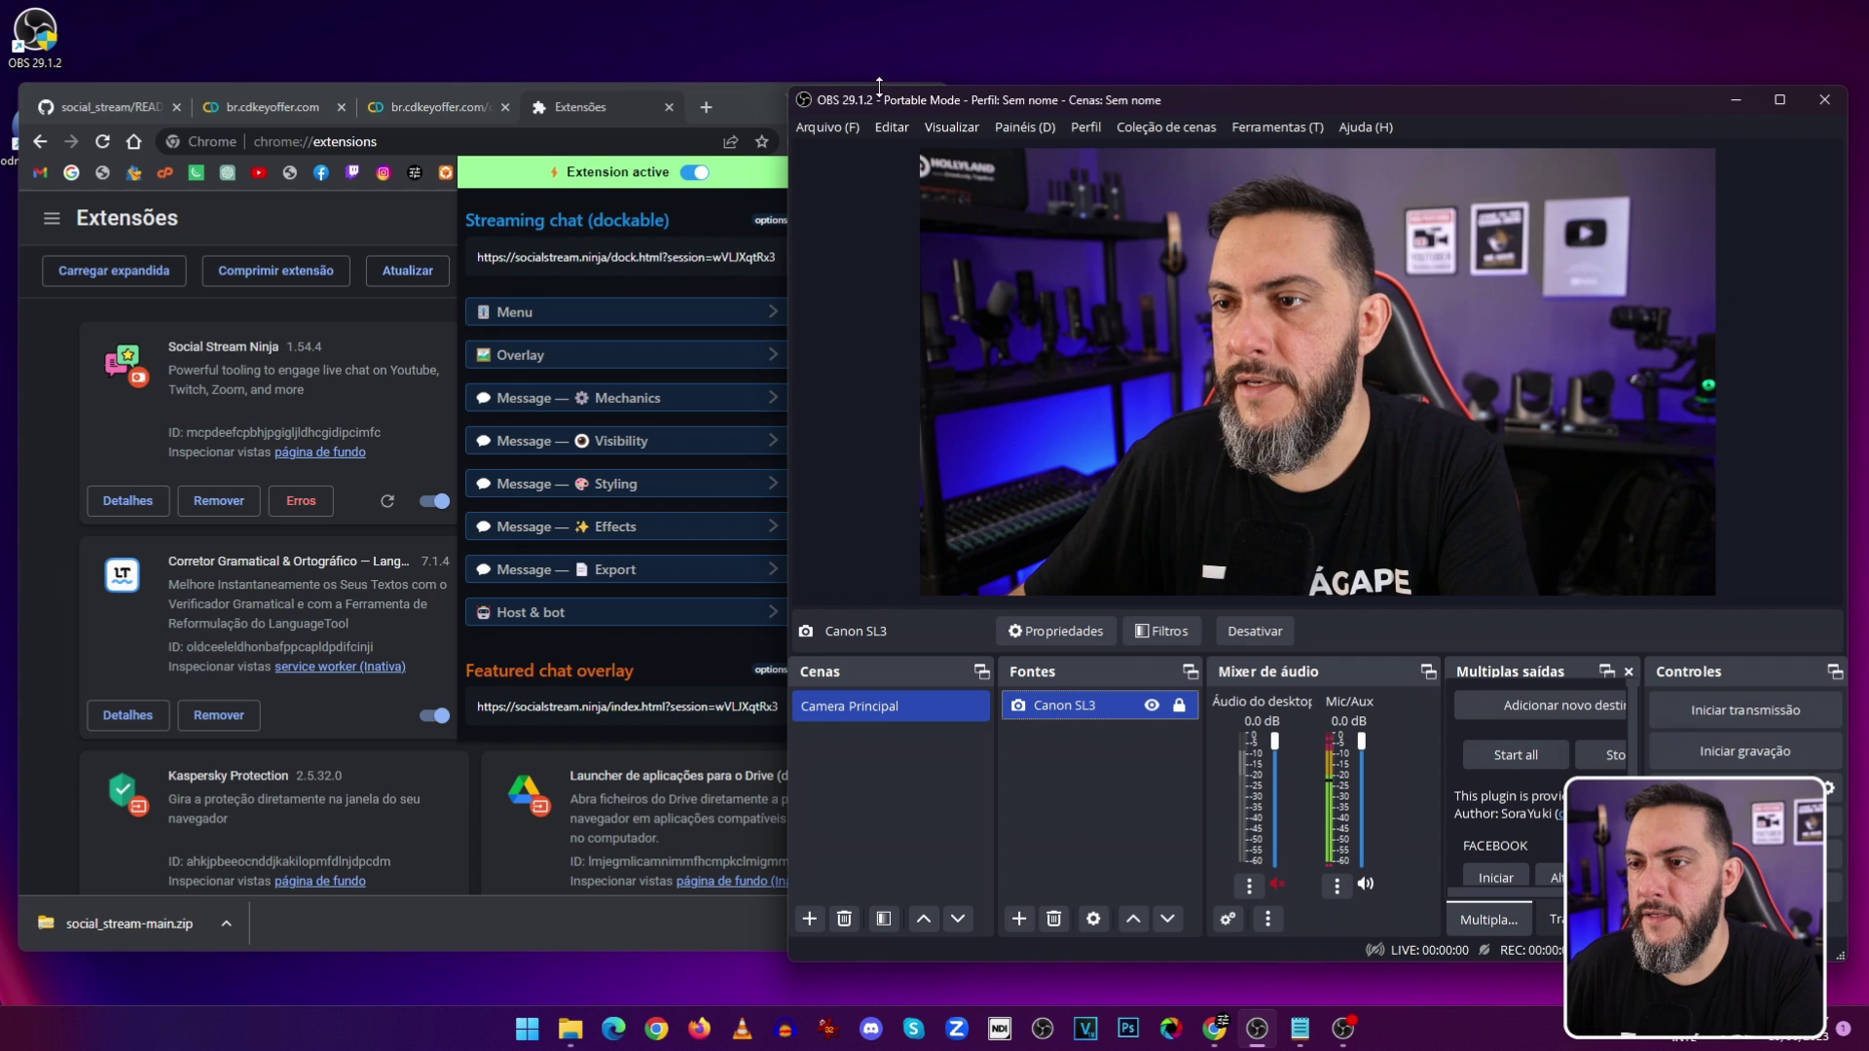
{"action": "left_click", "coordinate": [1025, 127]}
Create a custom browser dock 'Social stream' from the pasted chat URL and dock it left of the preview.
{"action": "left_click", "coordinate": [1054, 221]}
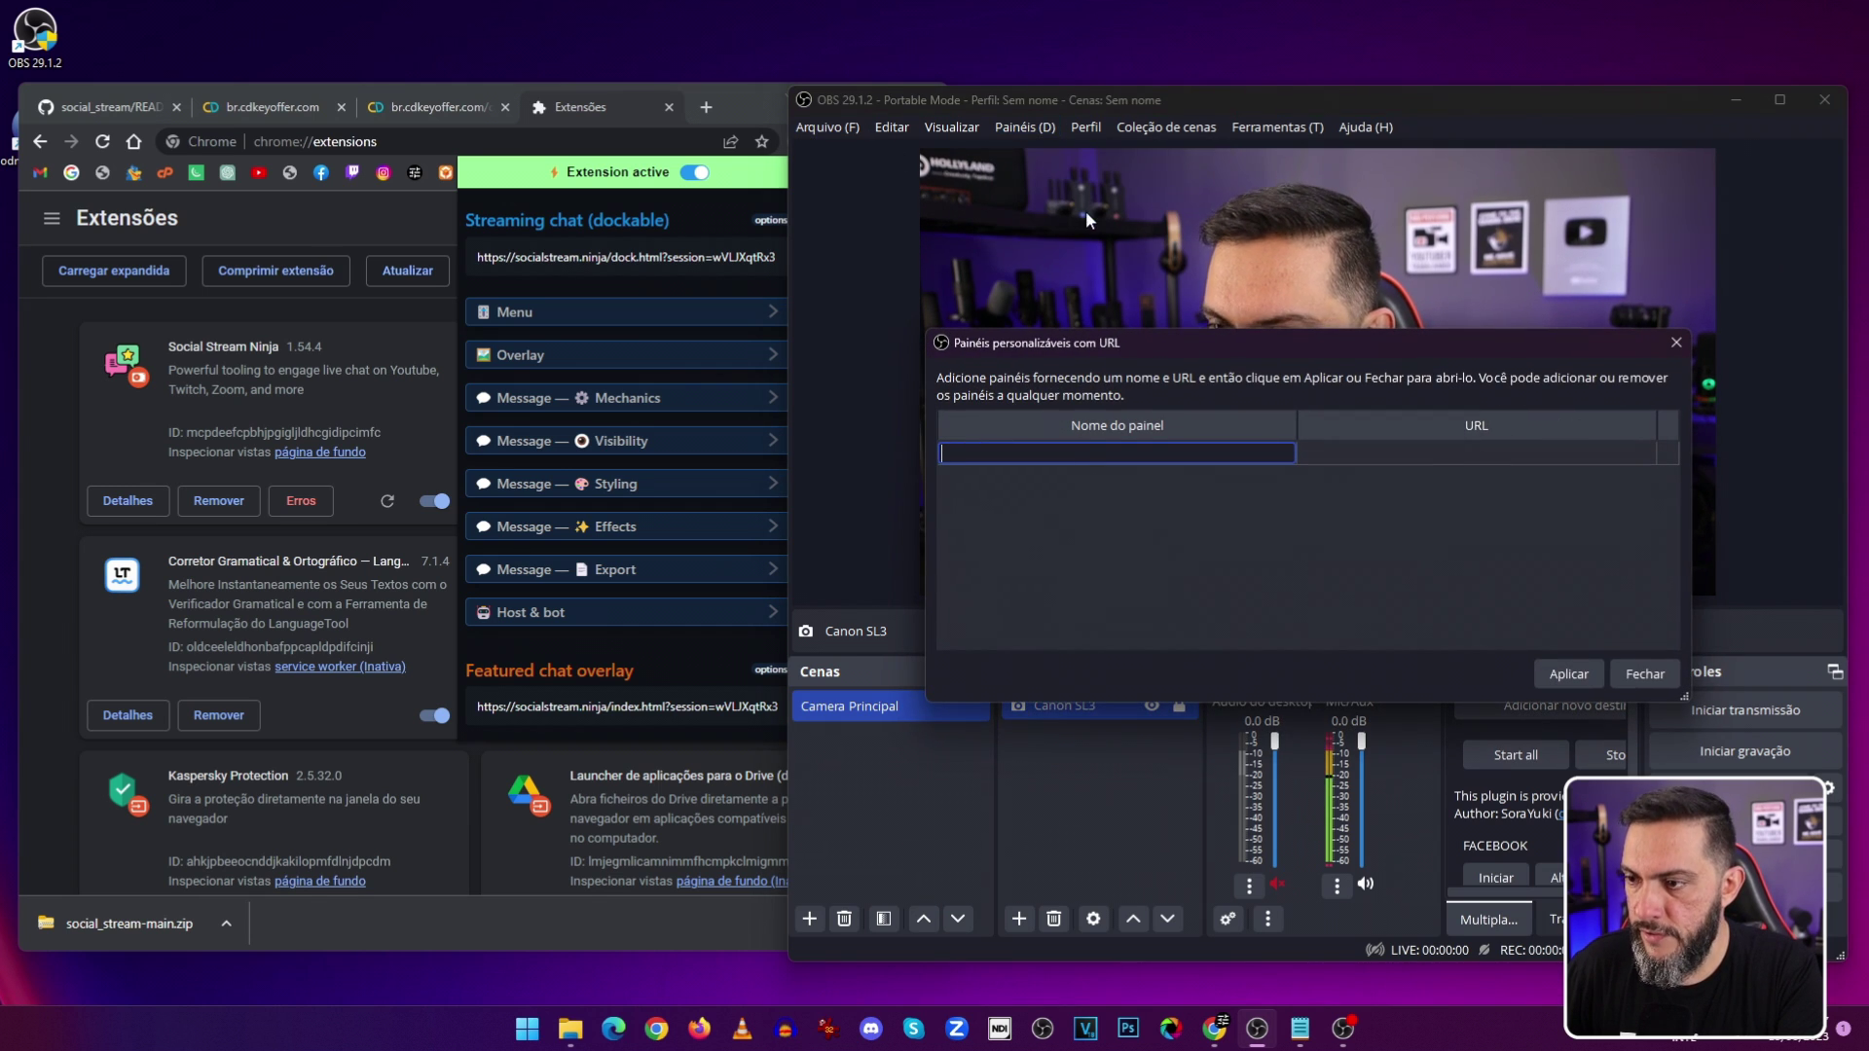
{"action": "type", "text": "Social stream"}
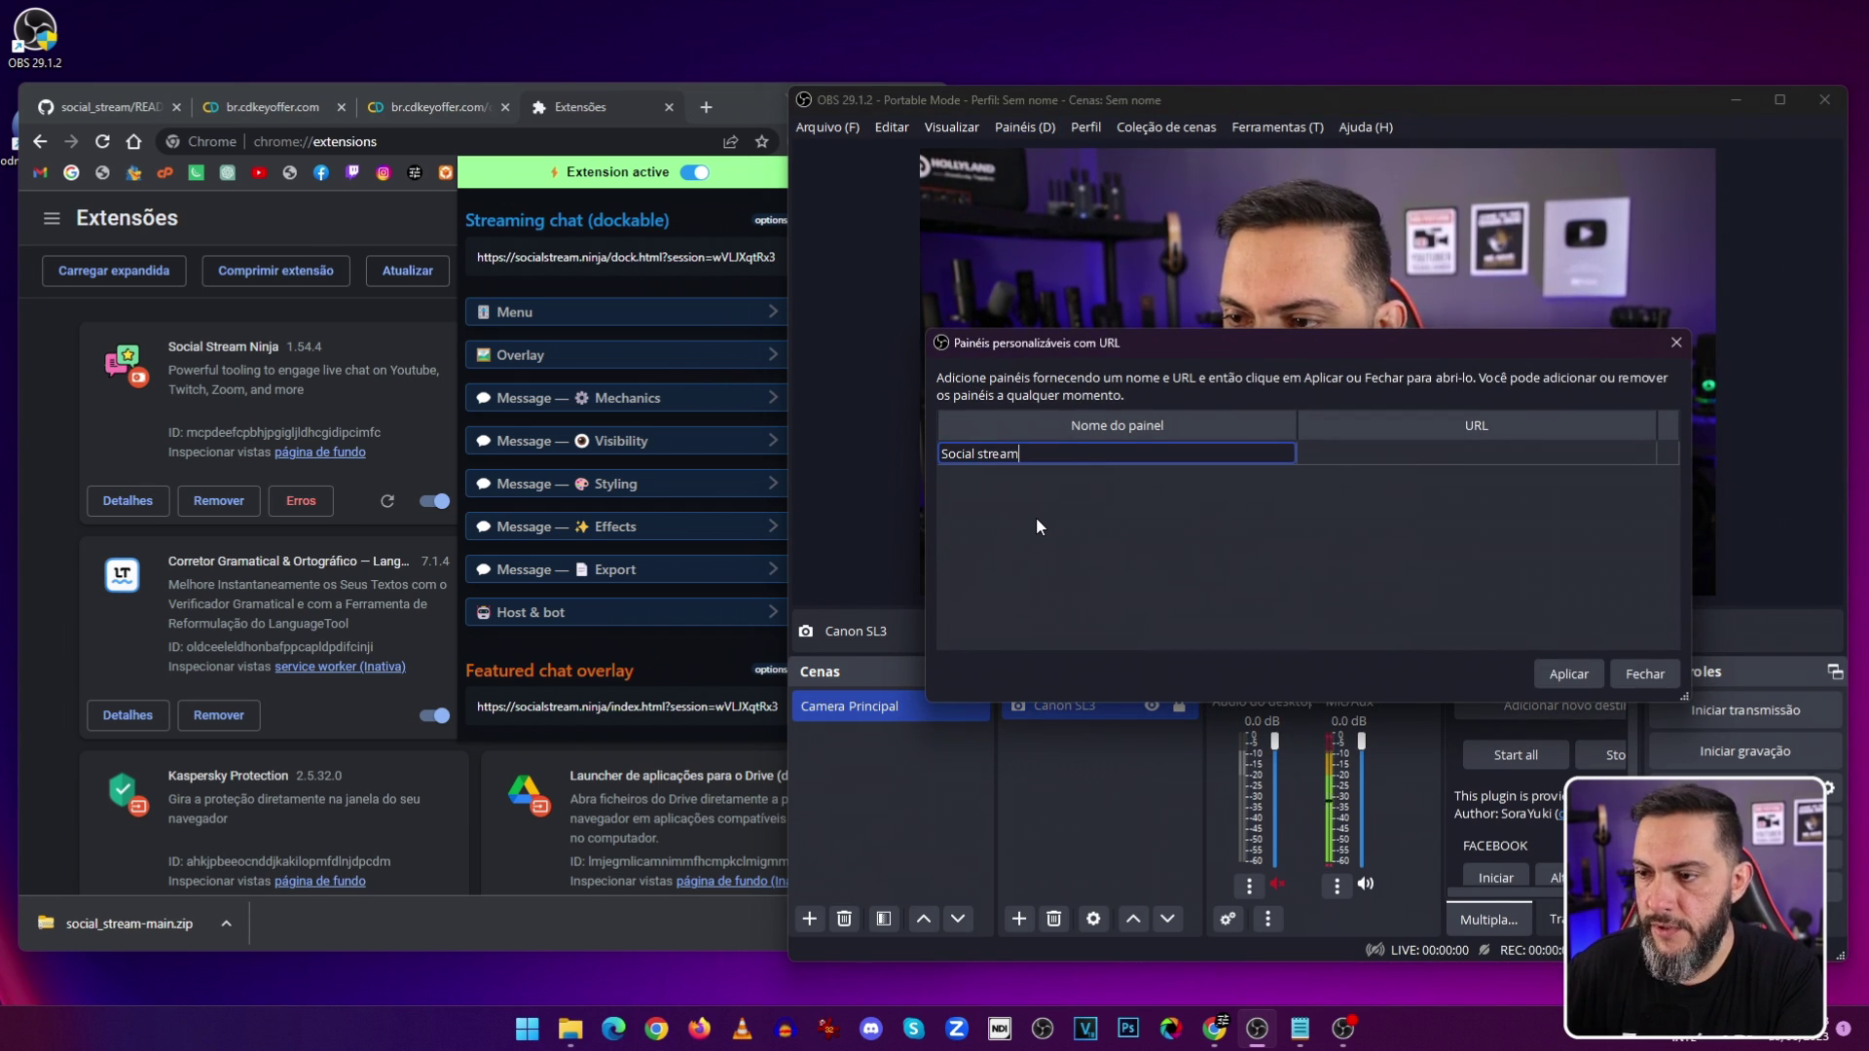
{"action": "key", "text": "Tab"}
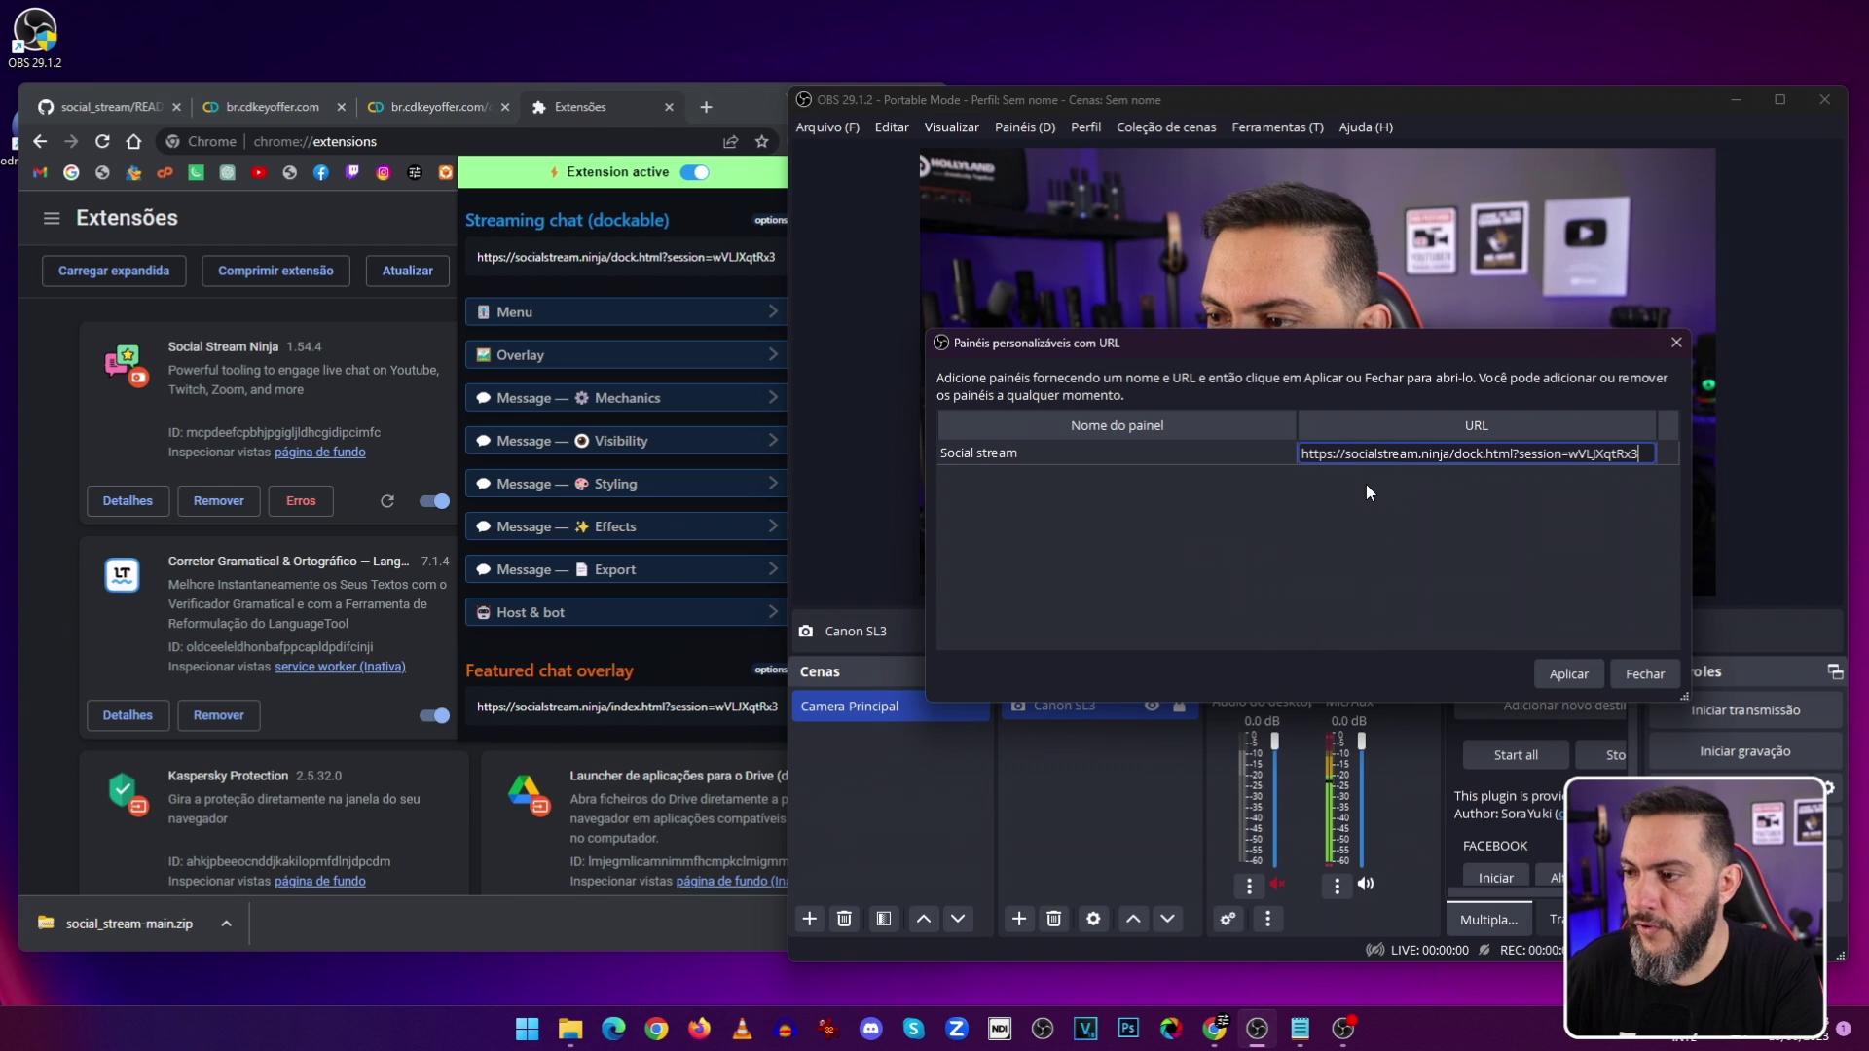
{"action": "left_click", "coordinate": [1567, 674]}
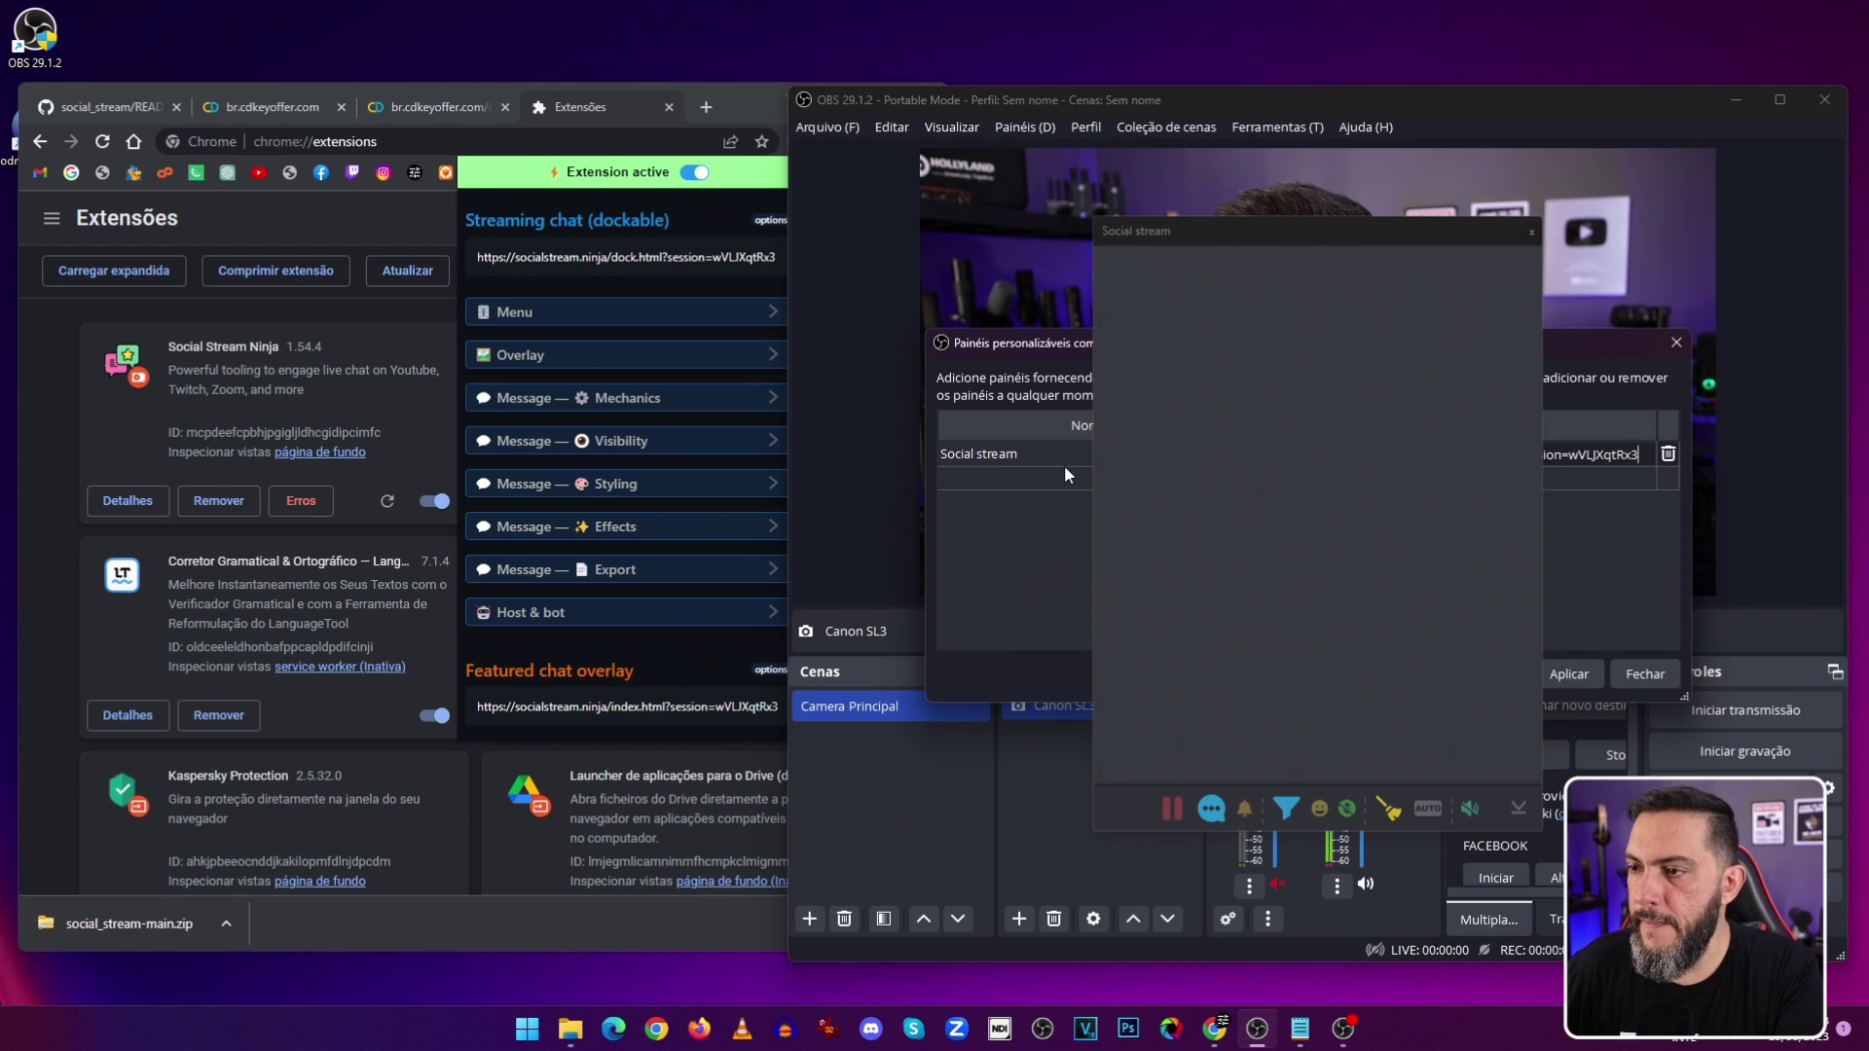
{"action": "left_click", "coordinate": [1642, 671]}
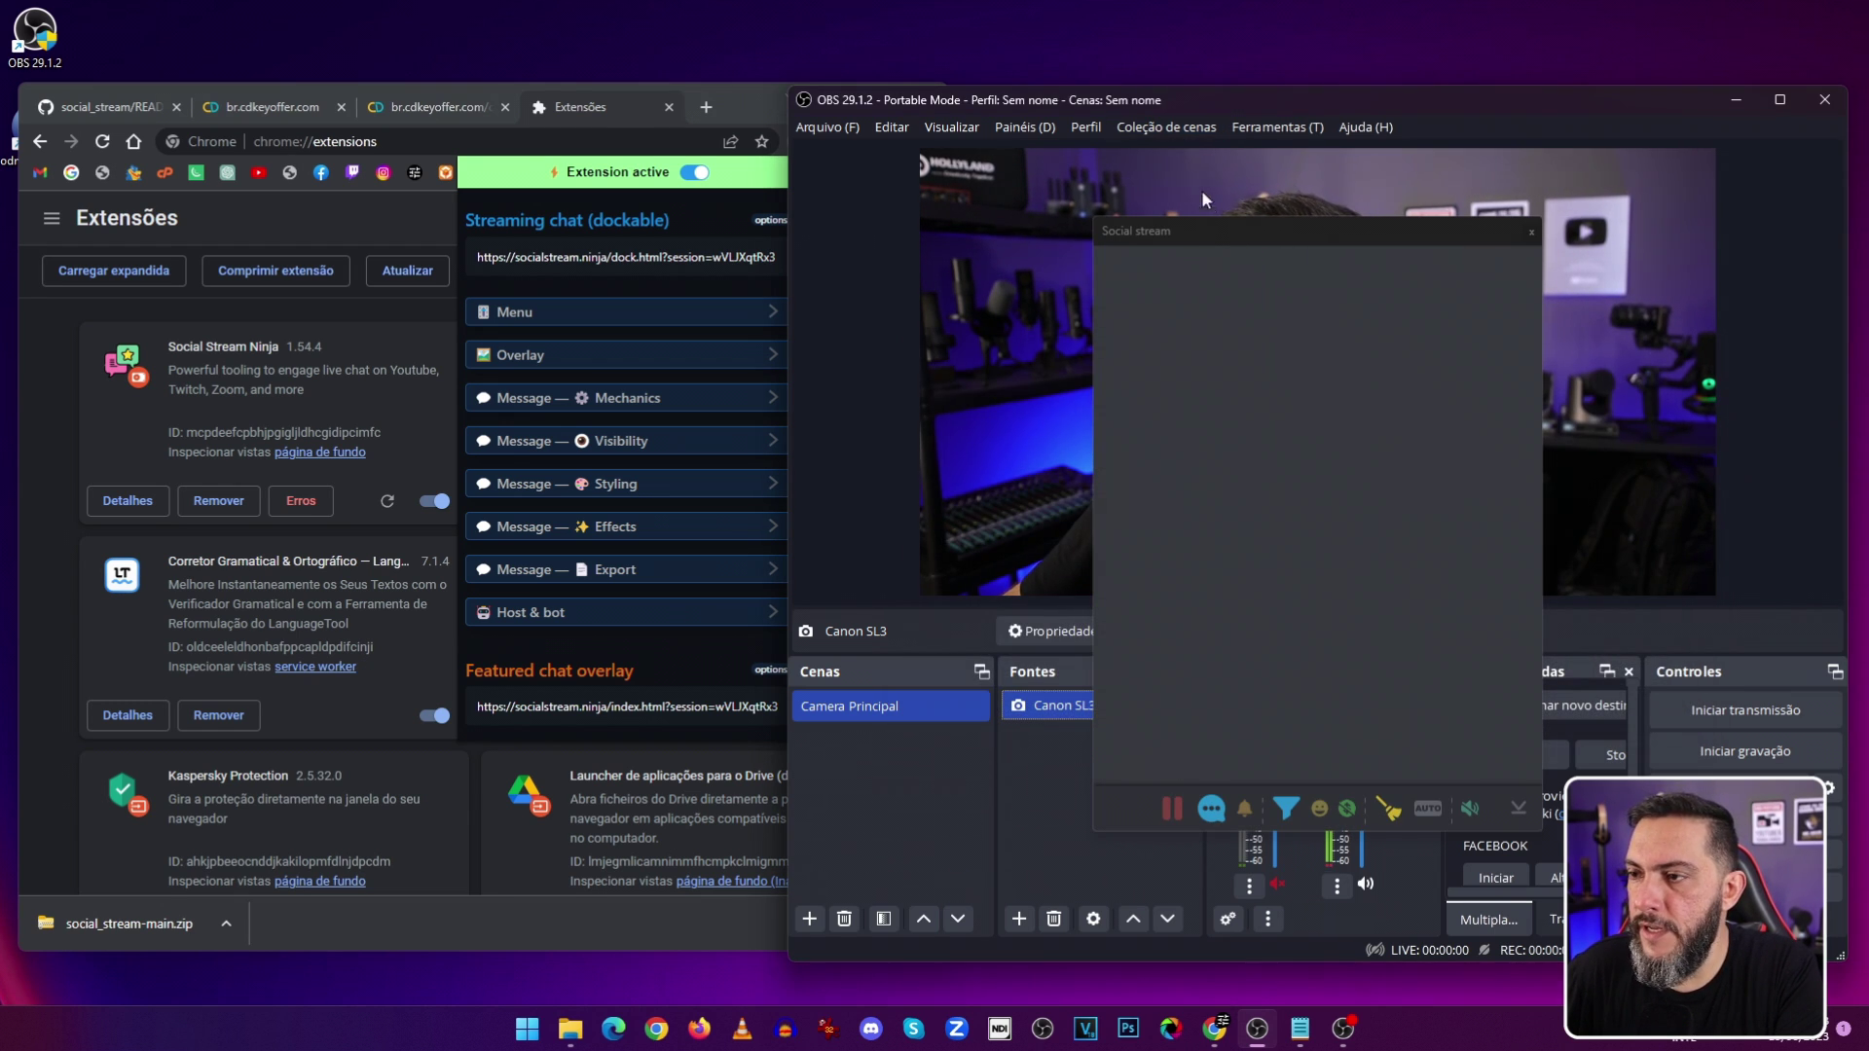
{"action": "left_click_drag", "start_coordinate": [1200, 231], "coordinate": [885, 146]}
{"action": "left_click_drag", "start_coordinate": [1154, 341], "coordinate": [1064, 351]}
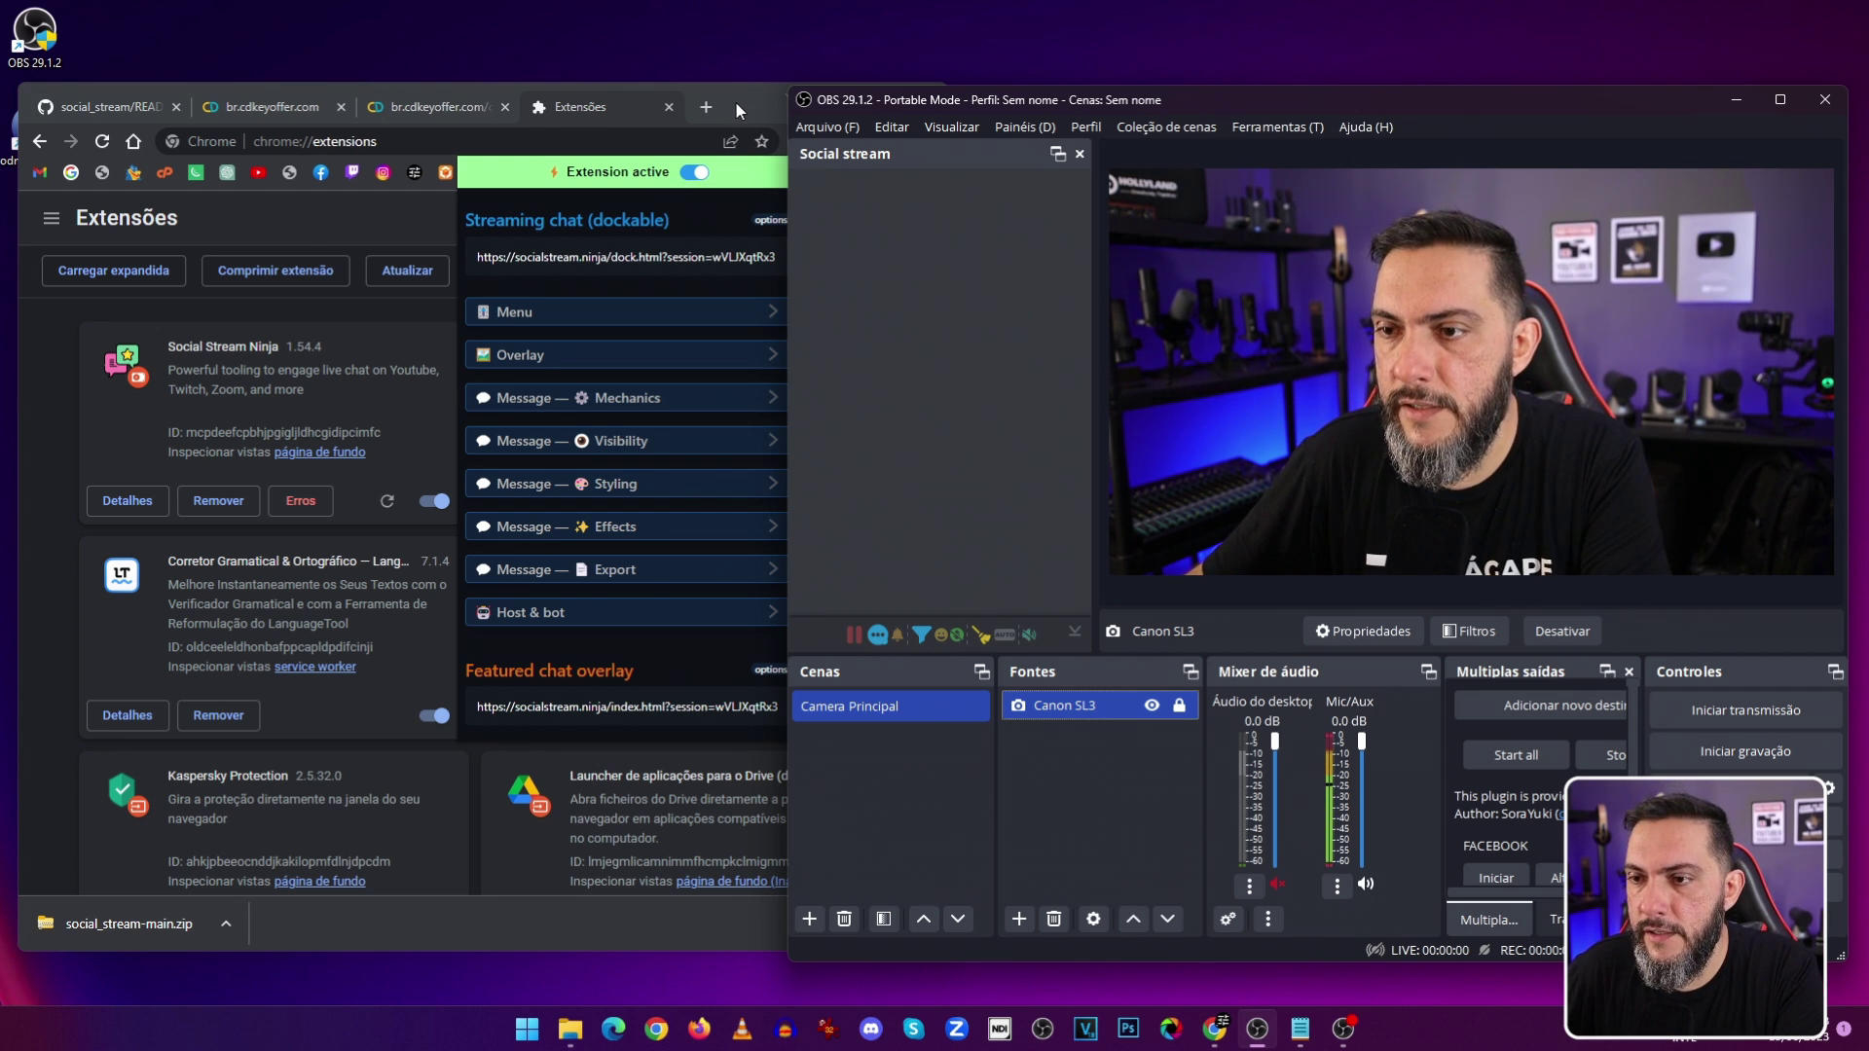
Browse the popup's Menu, Overlay and Message Mechanics sections, then reopen OBS's custom URL docks list.
{"action": "left_click", "coordinate": [711, 224]}
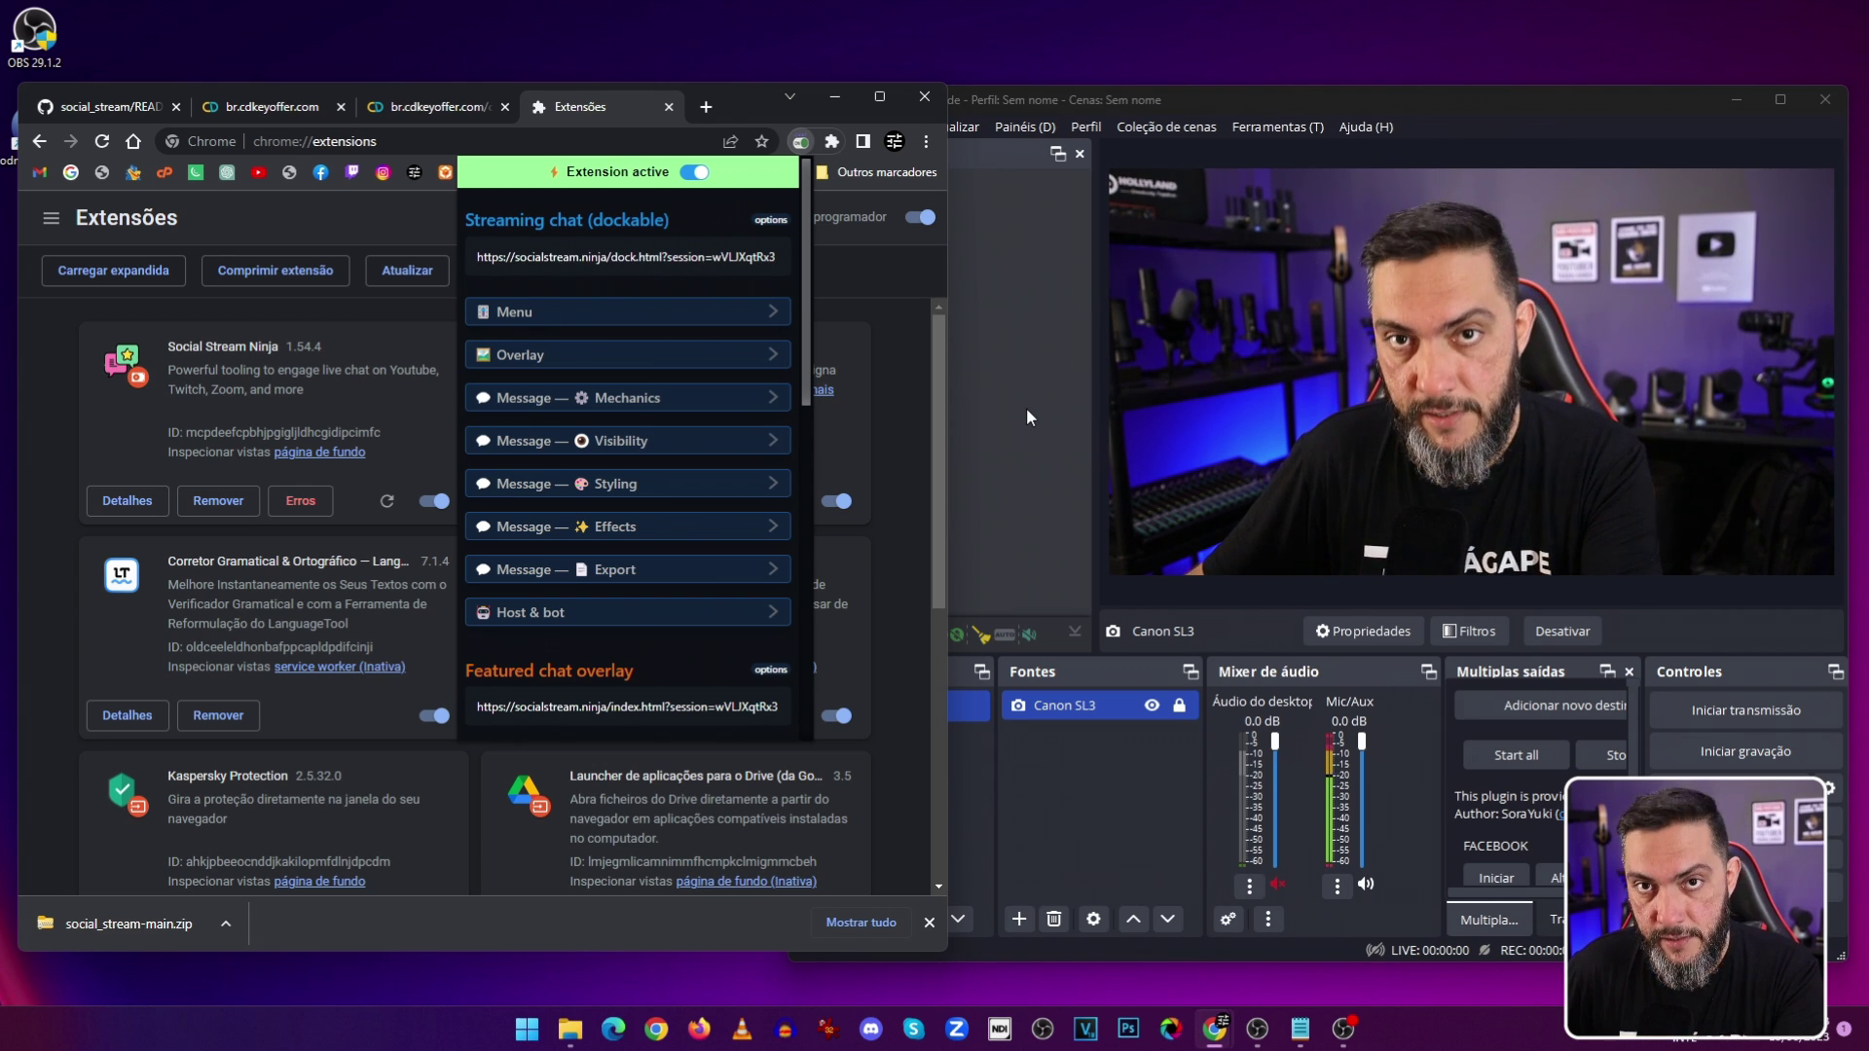
{"action": "left_click", "coordinate": [775, 313]}
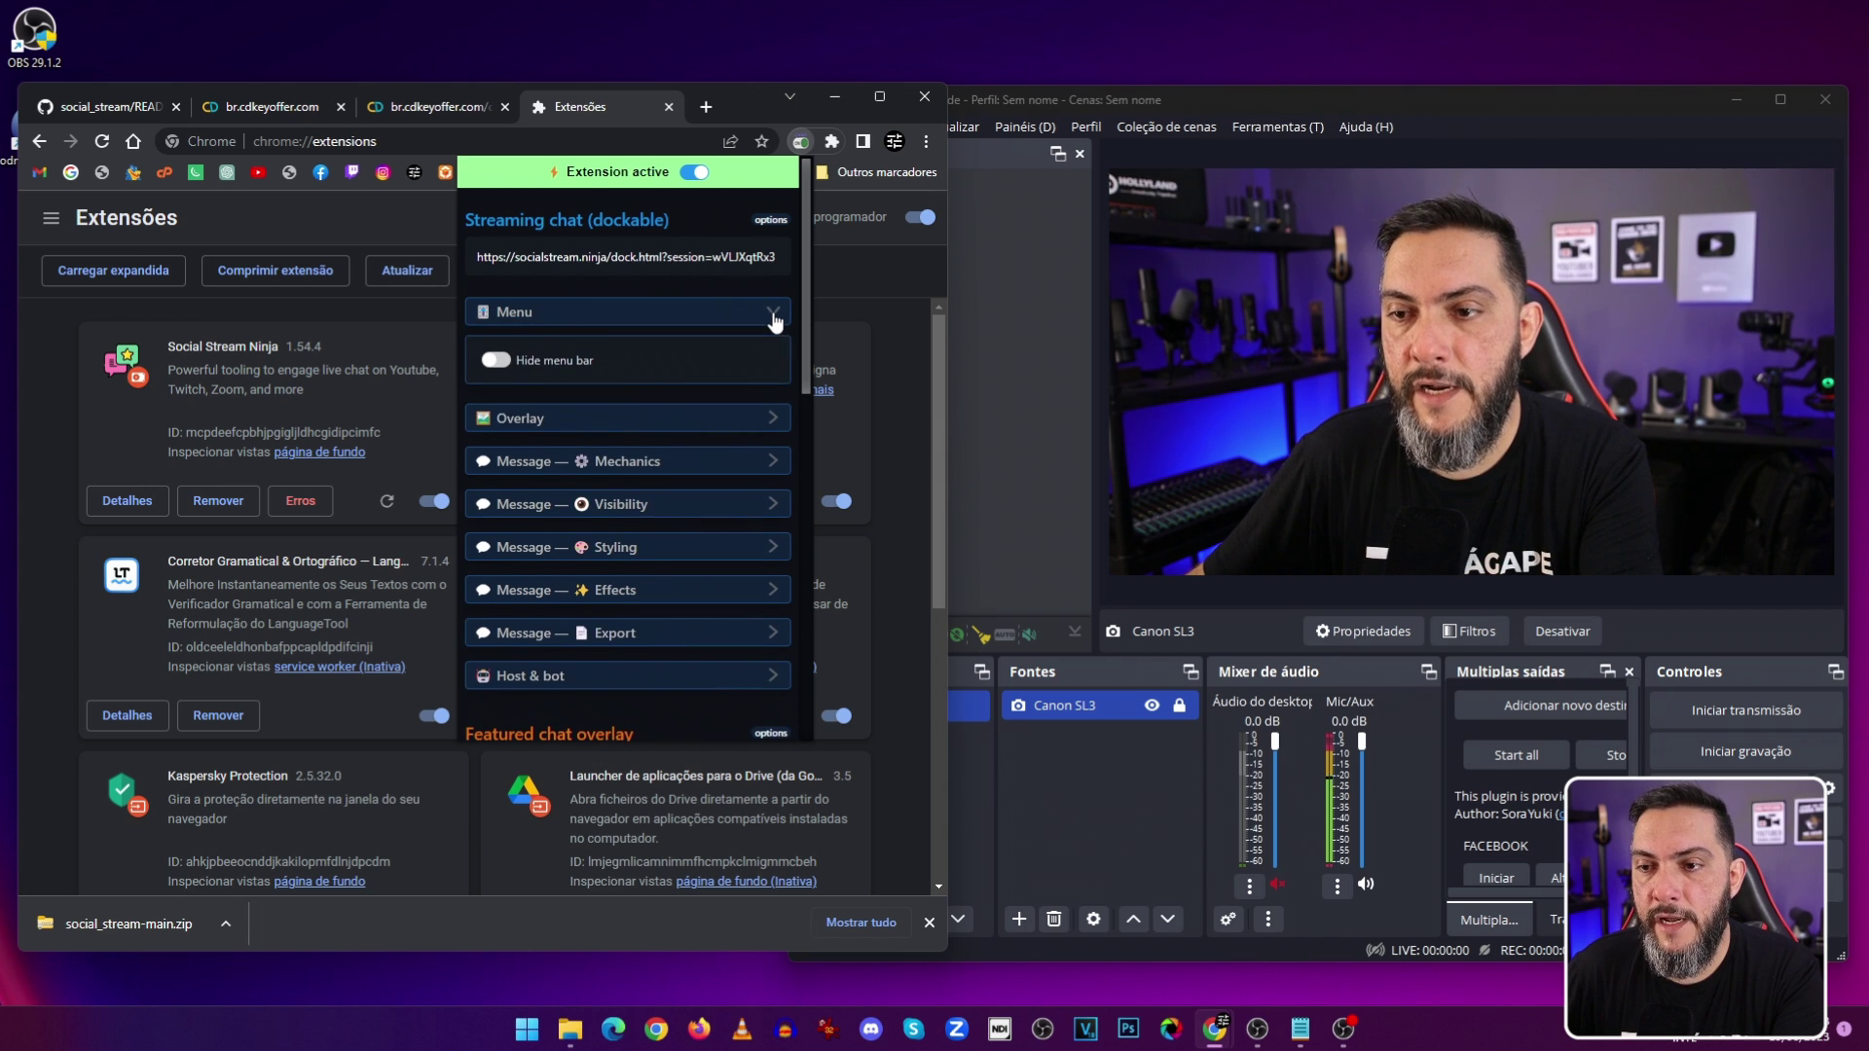
{"action": "left_click", "coordinate": [777, 356]}
{"action": "left_click", "coordinate": [779, 356]}
{"action": "left_click", "coordinate": [777, 399]}
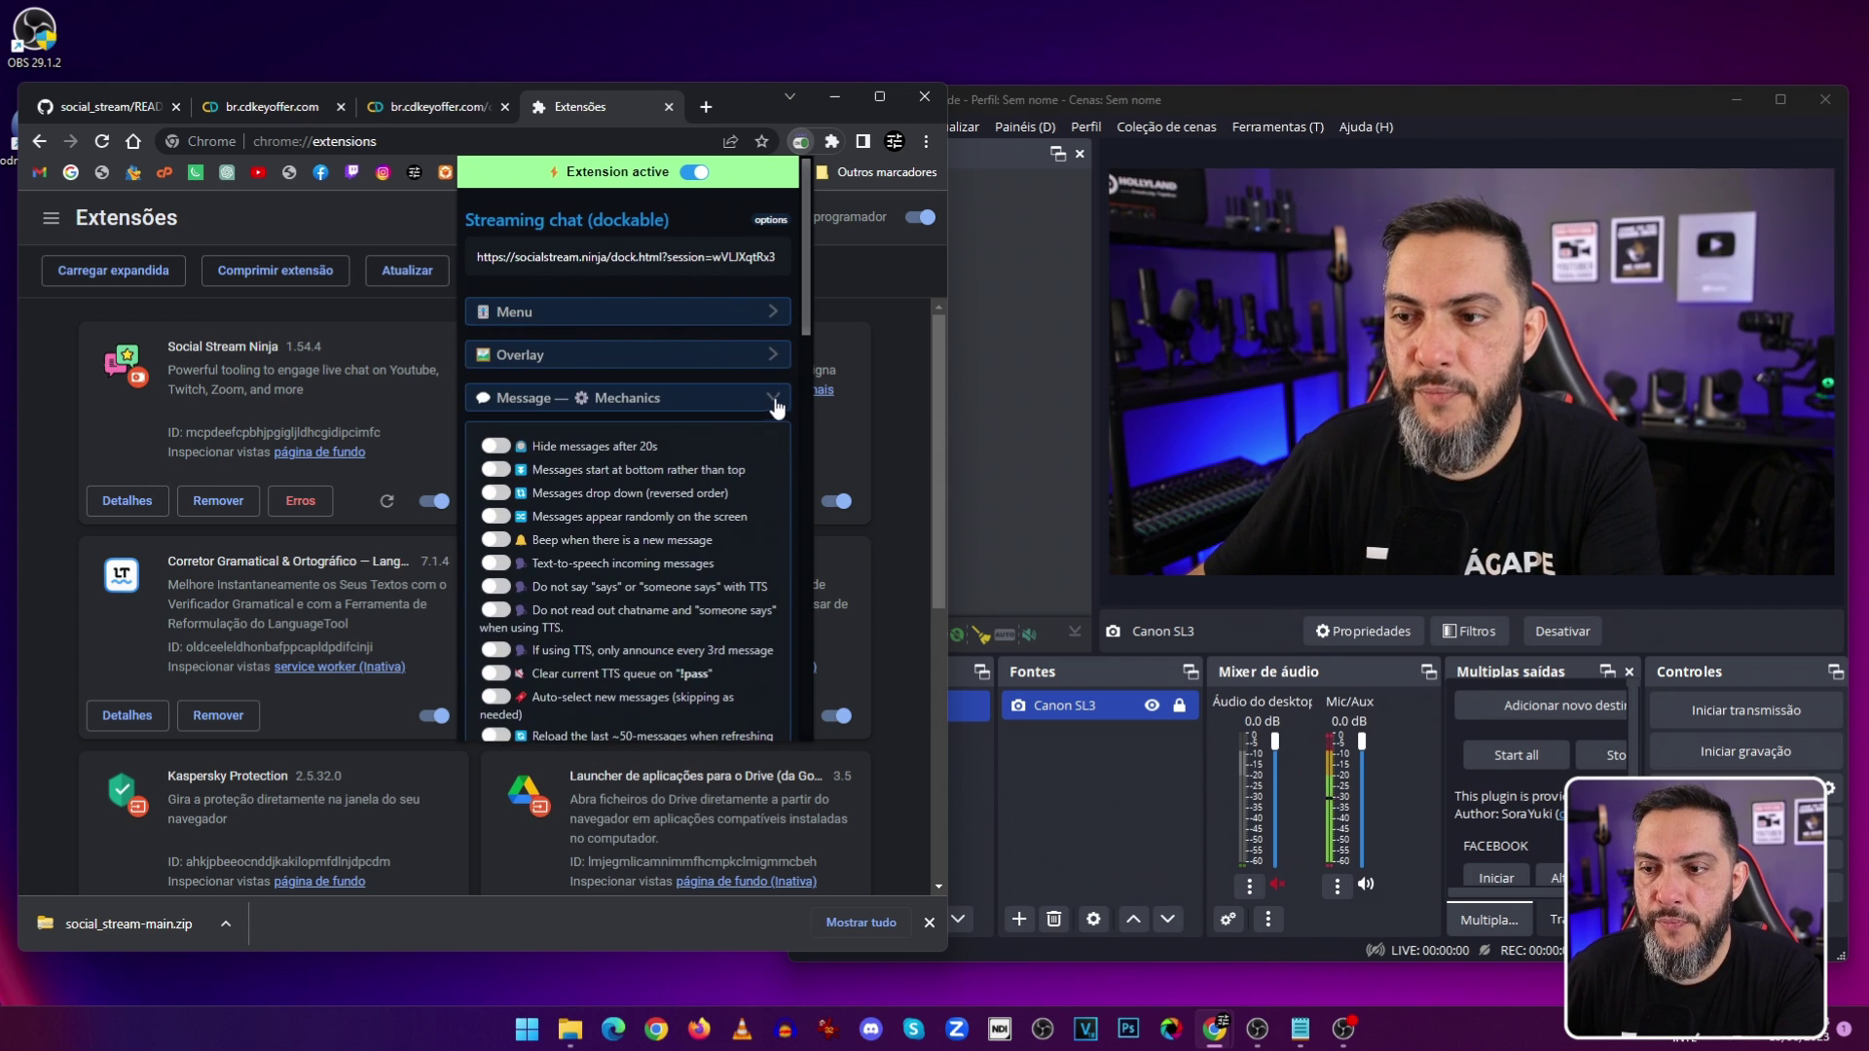
{"action": "left_click", "coordinate": [777, 401]}
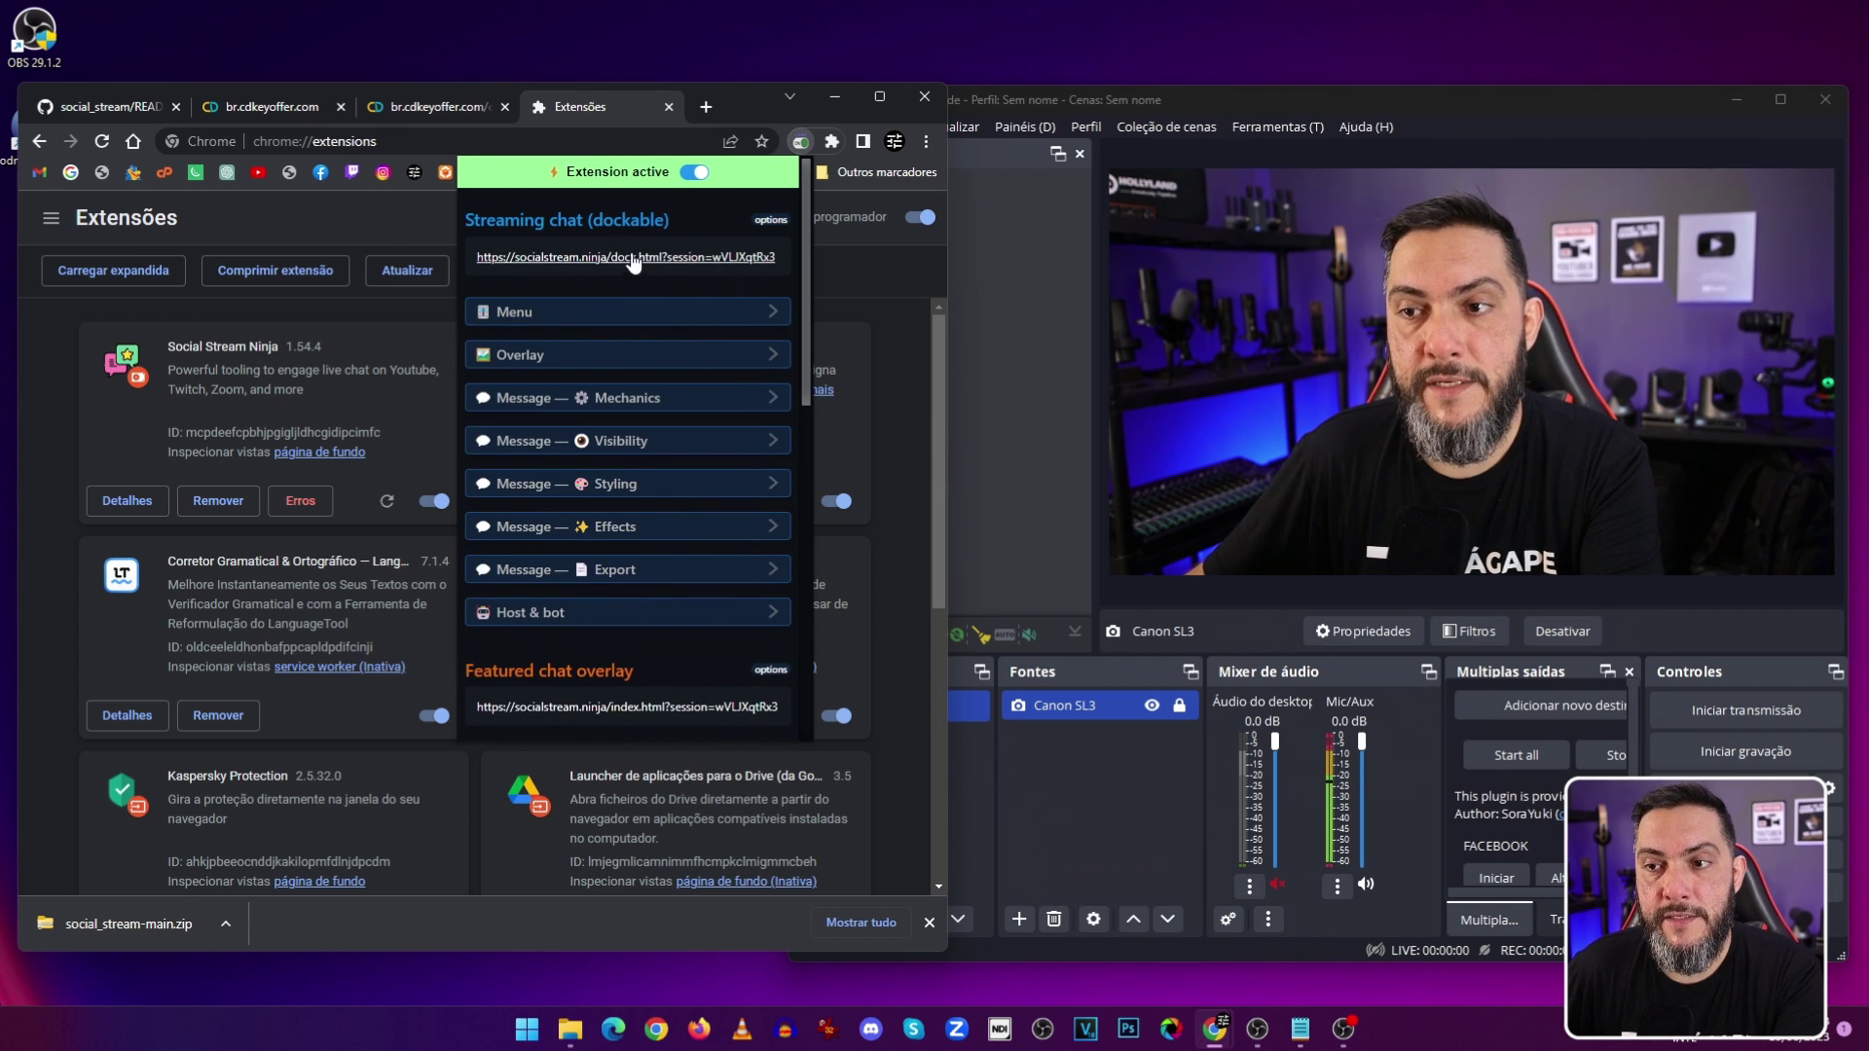
{"action": "left_click", "coordinate": [1025, 126]}
{"action": "left_click", "coordinate": [1077, 226]}
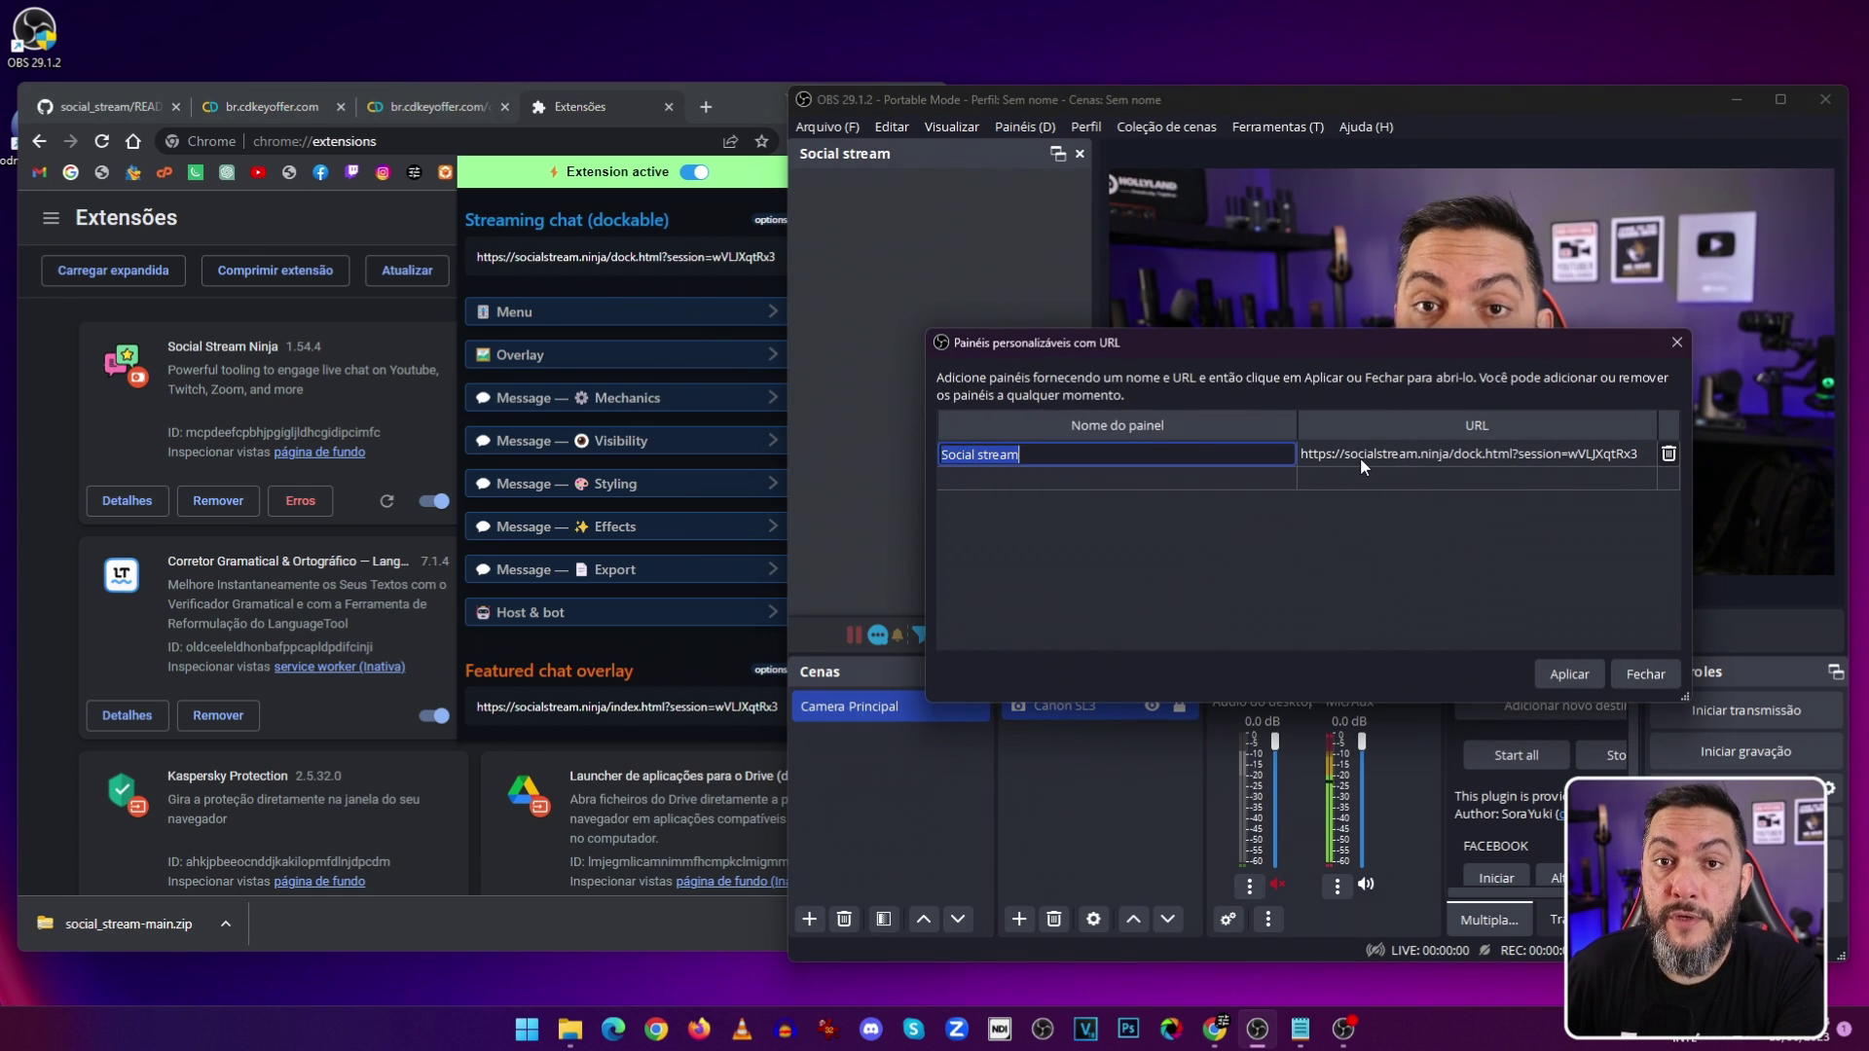
Close the custom docks dialog and enable hiding the dock's menu bar in the streaming chat options.
{"action": "left_click", "coordinate": [1655, 671]}
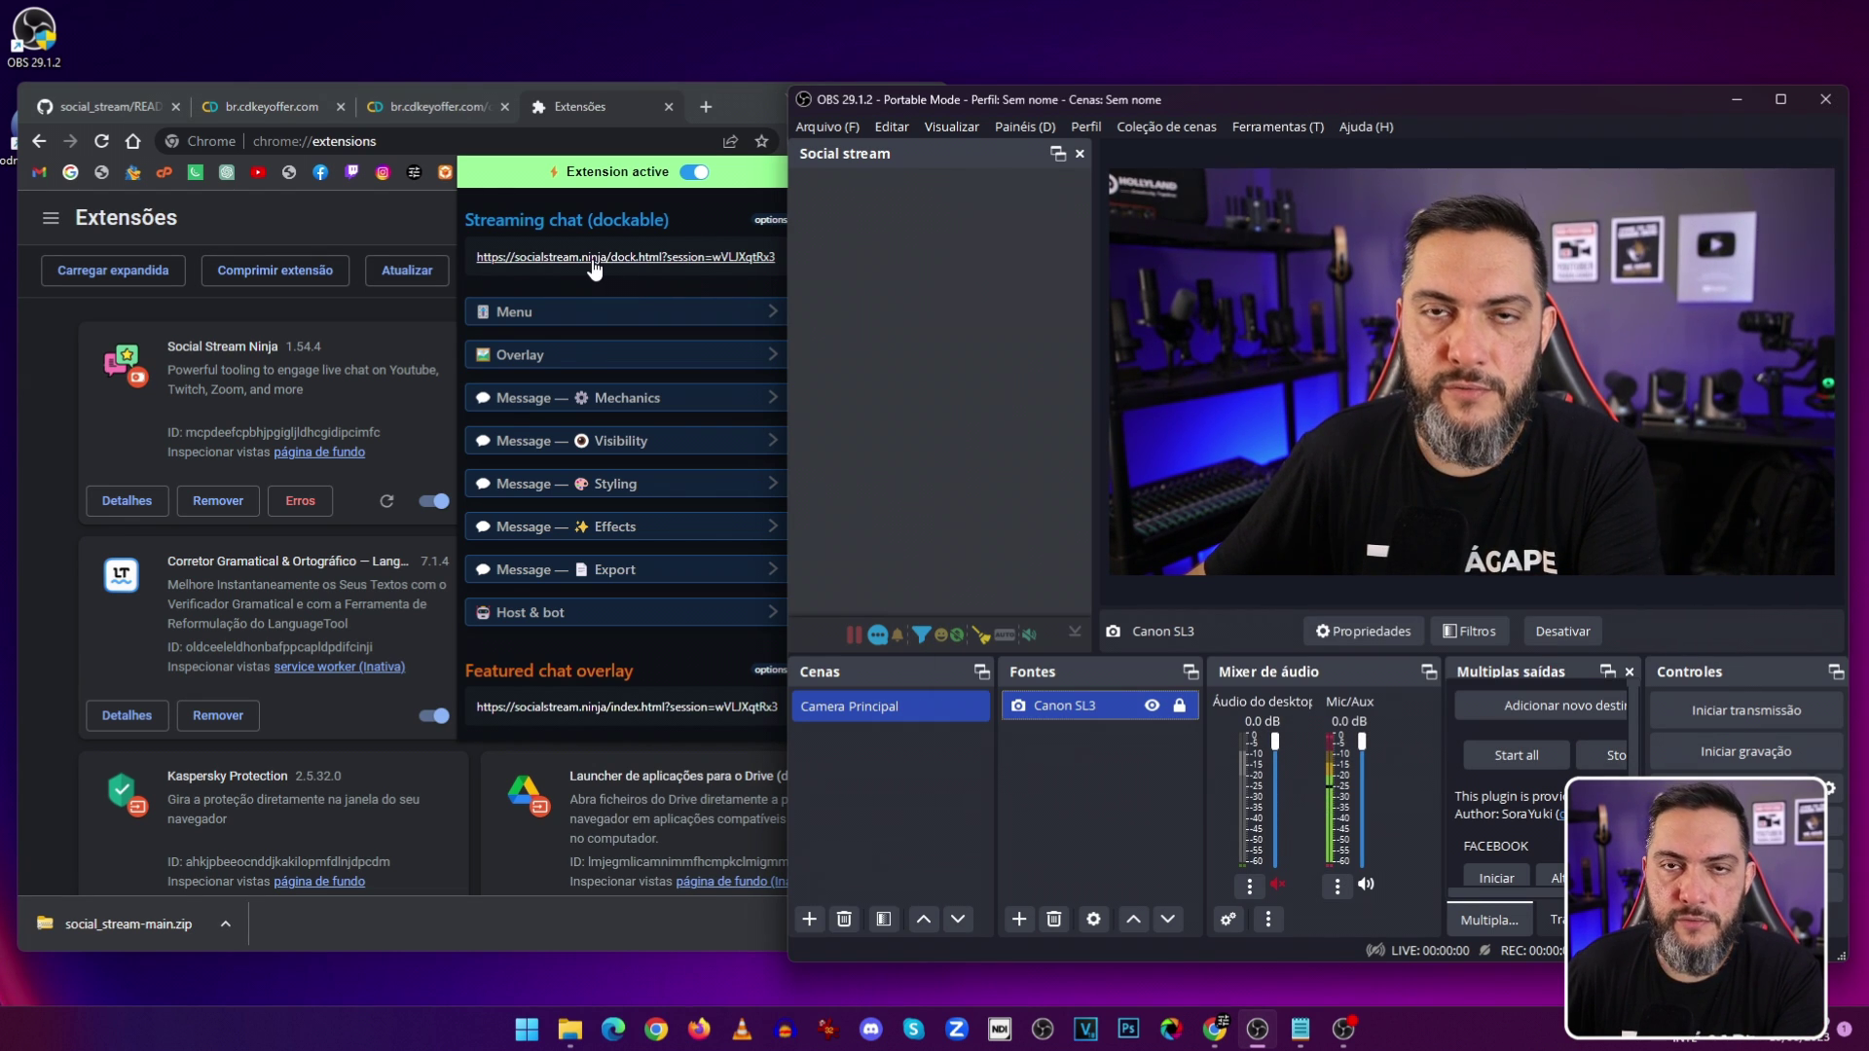
{"action": "left_click", "coordinate": [650, 269]}
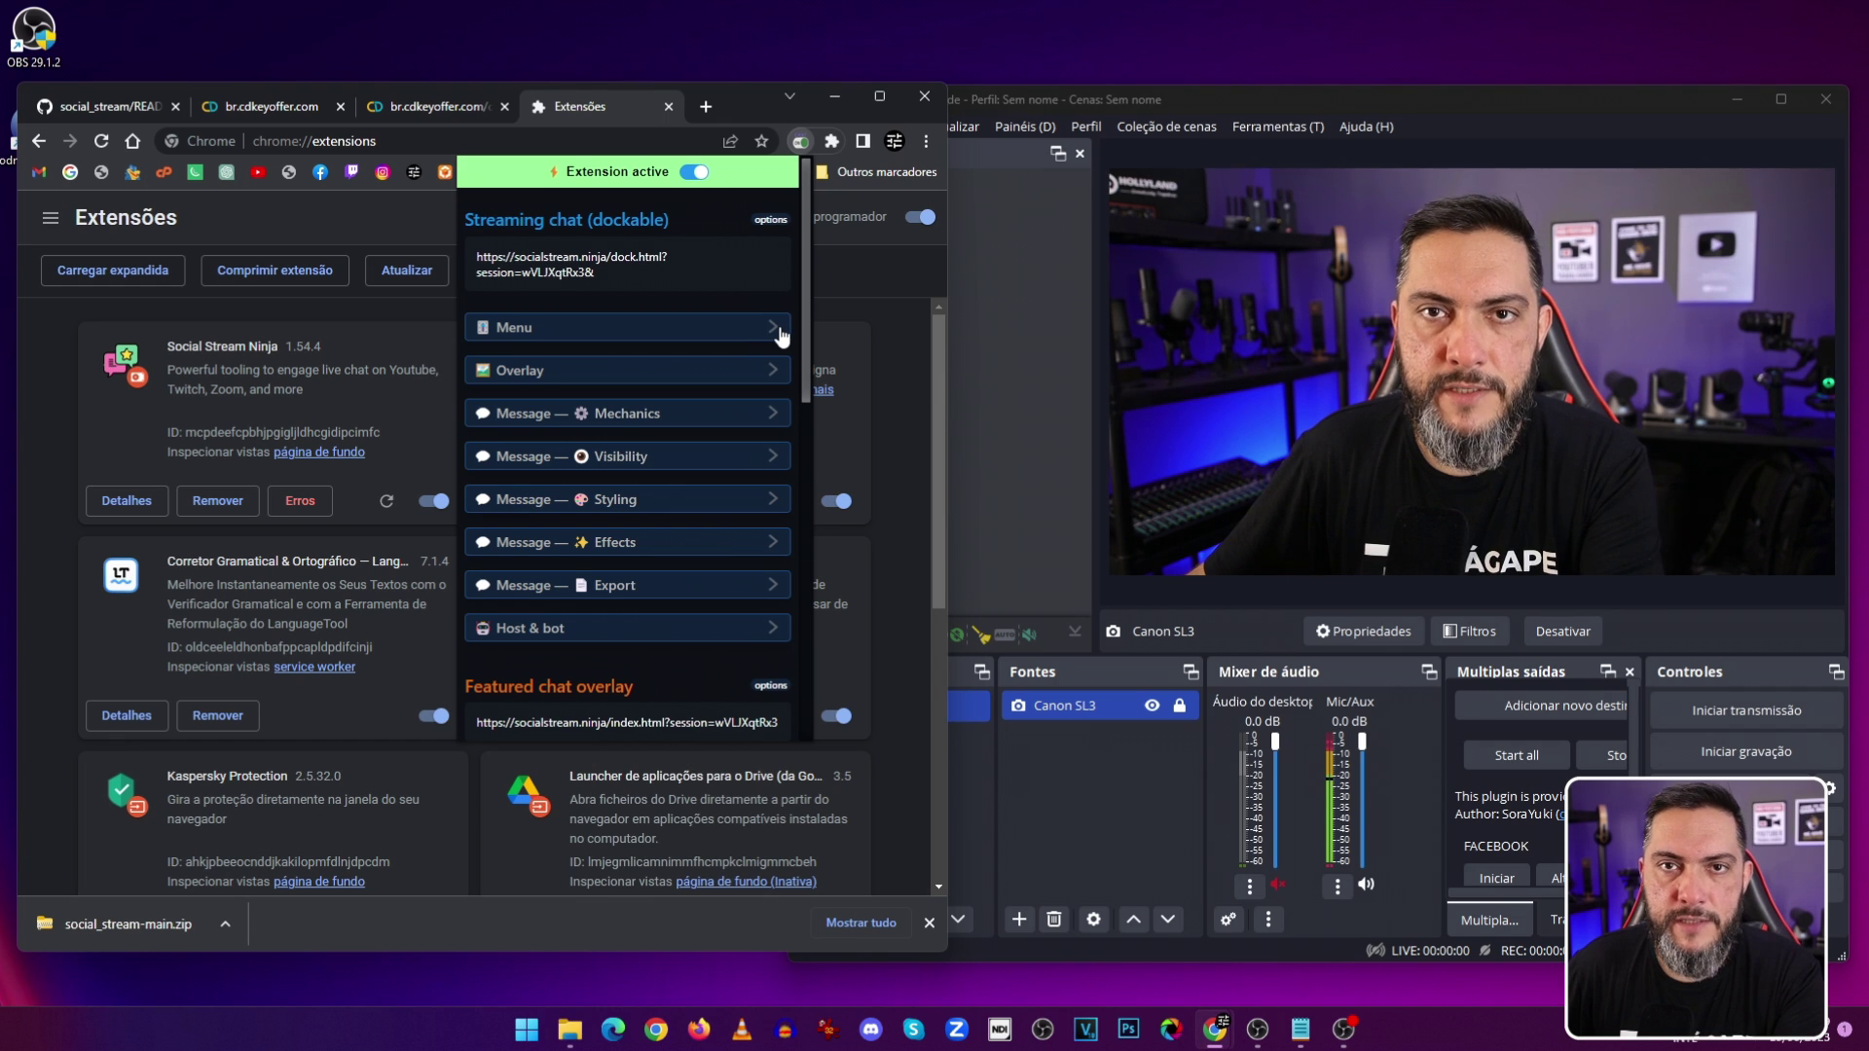
{"action": "left_click", "coordinate": [780, 331]}
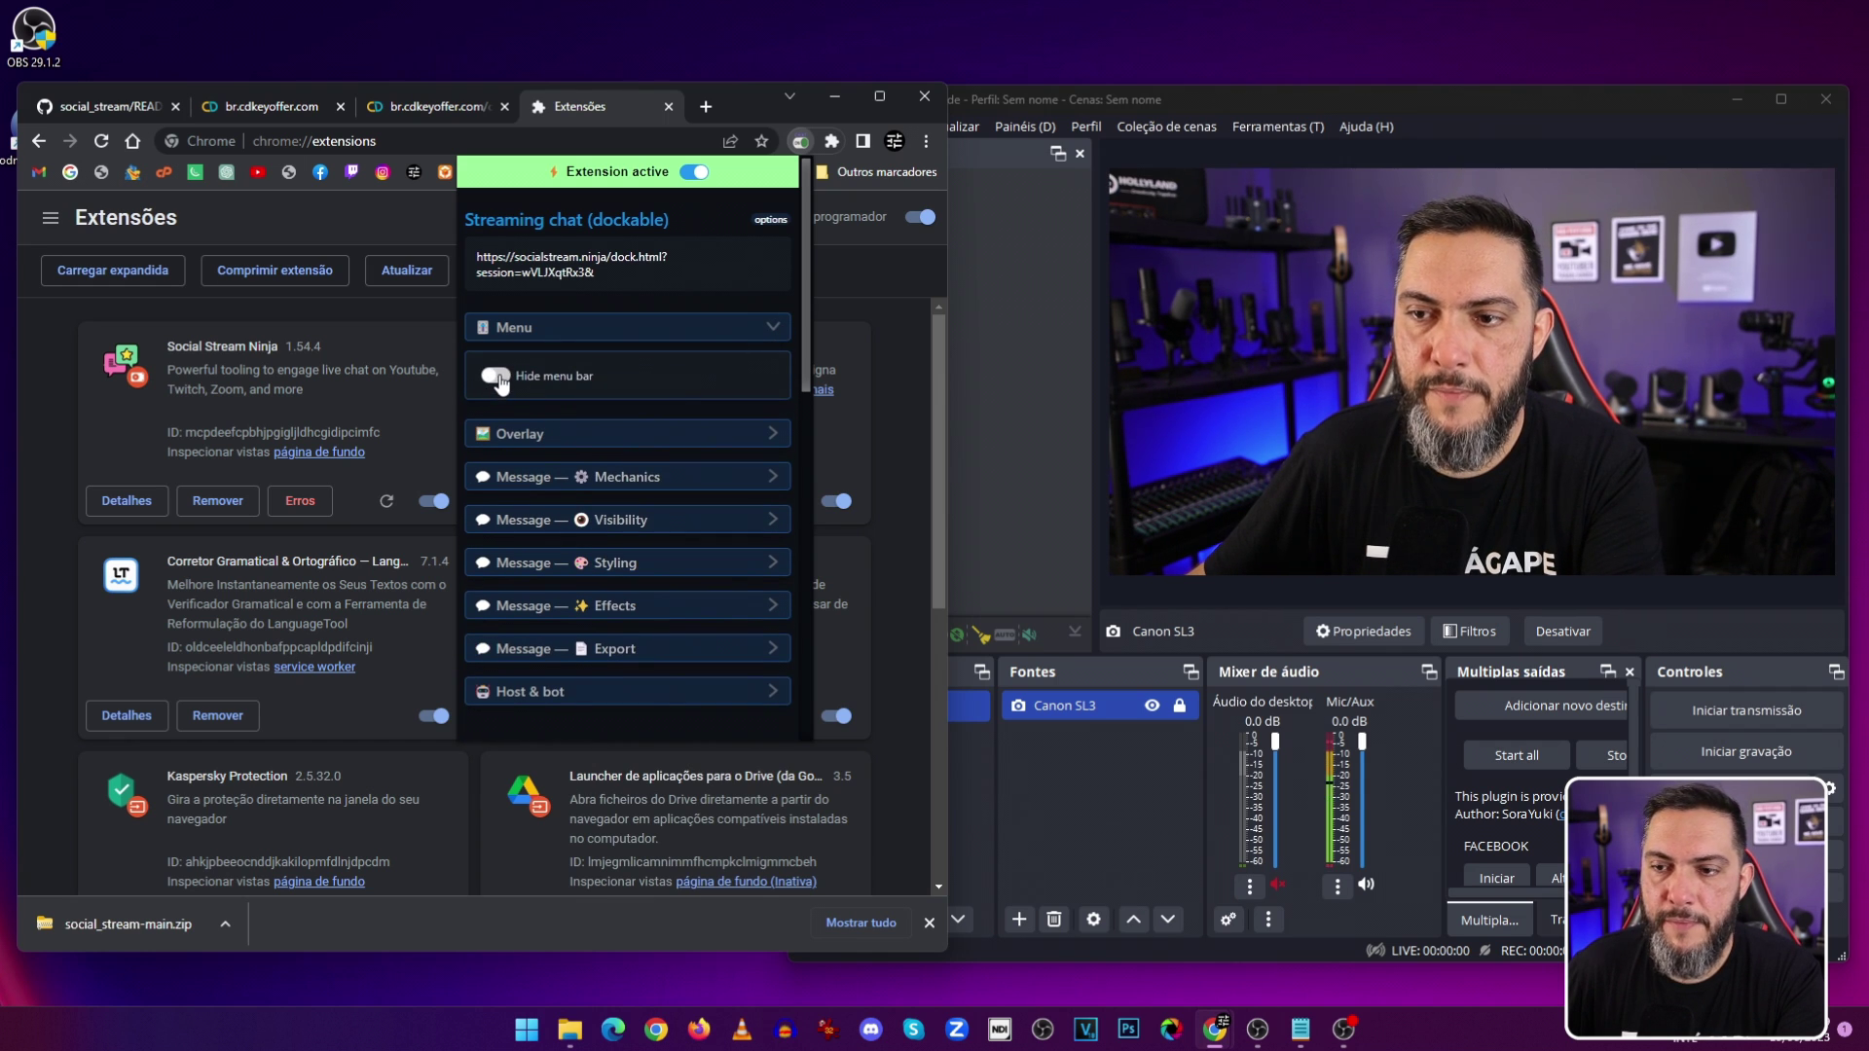
{"action": "left_click", "coordinate": [496, 376]}
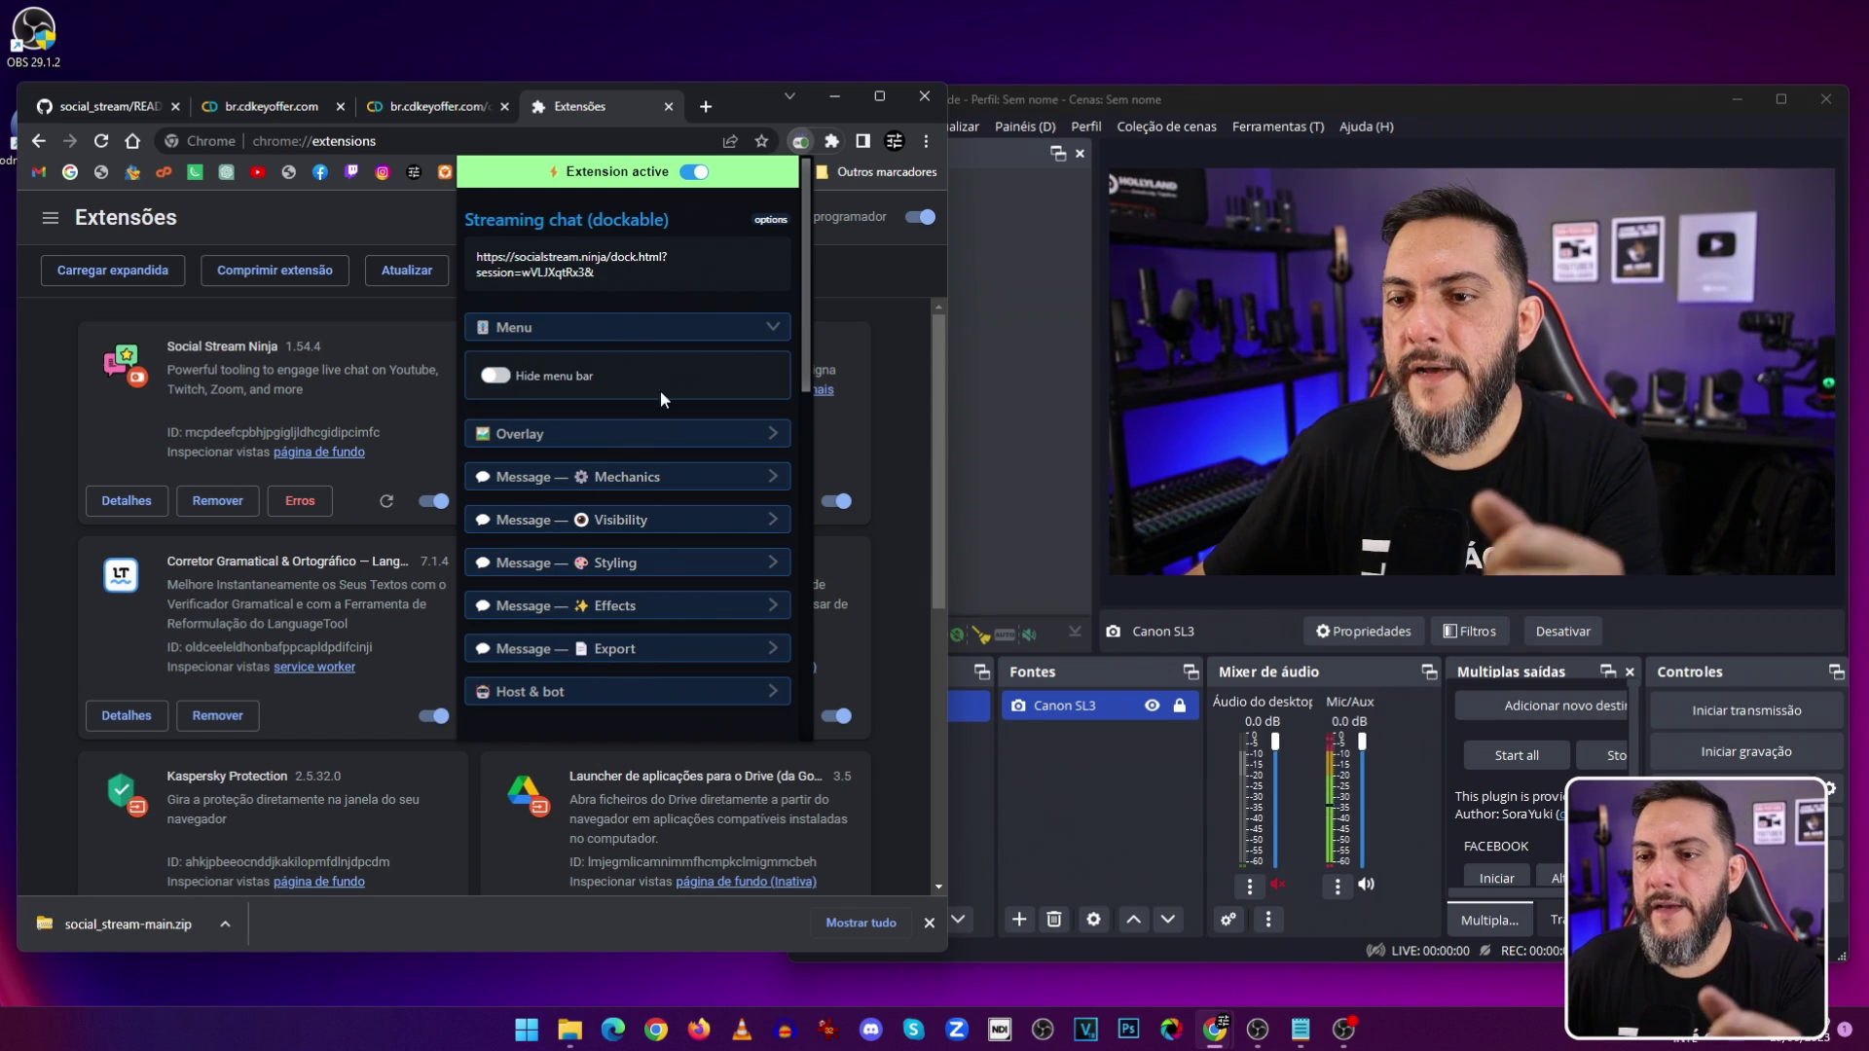
{"action": "left_click", "coordinate": [770, 329]}
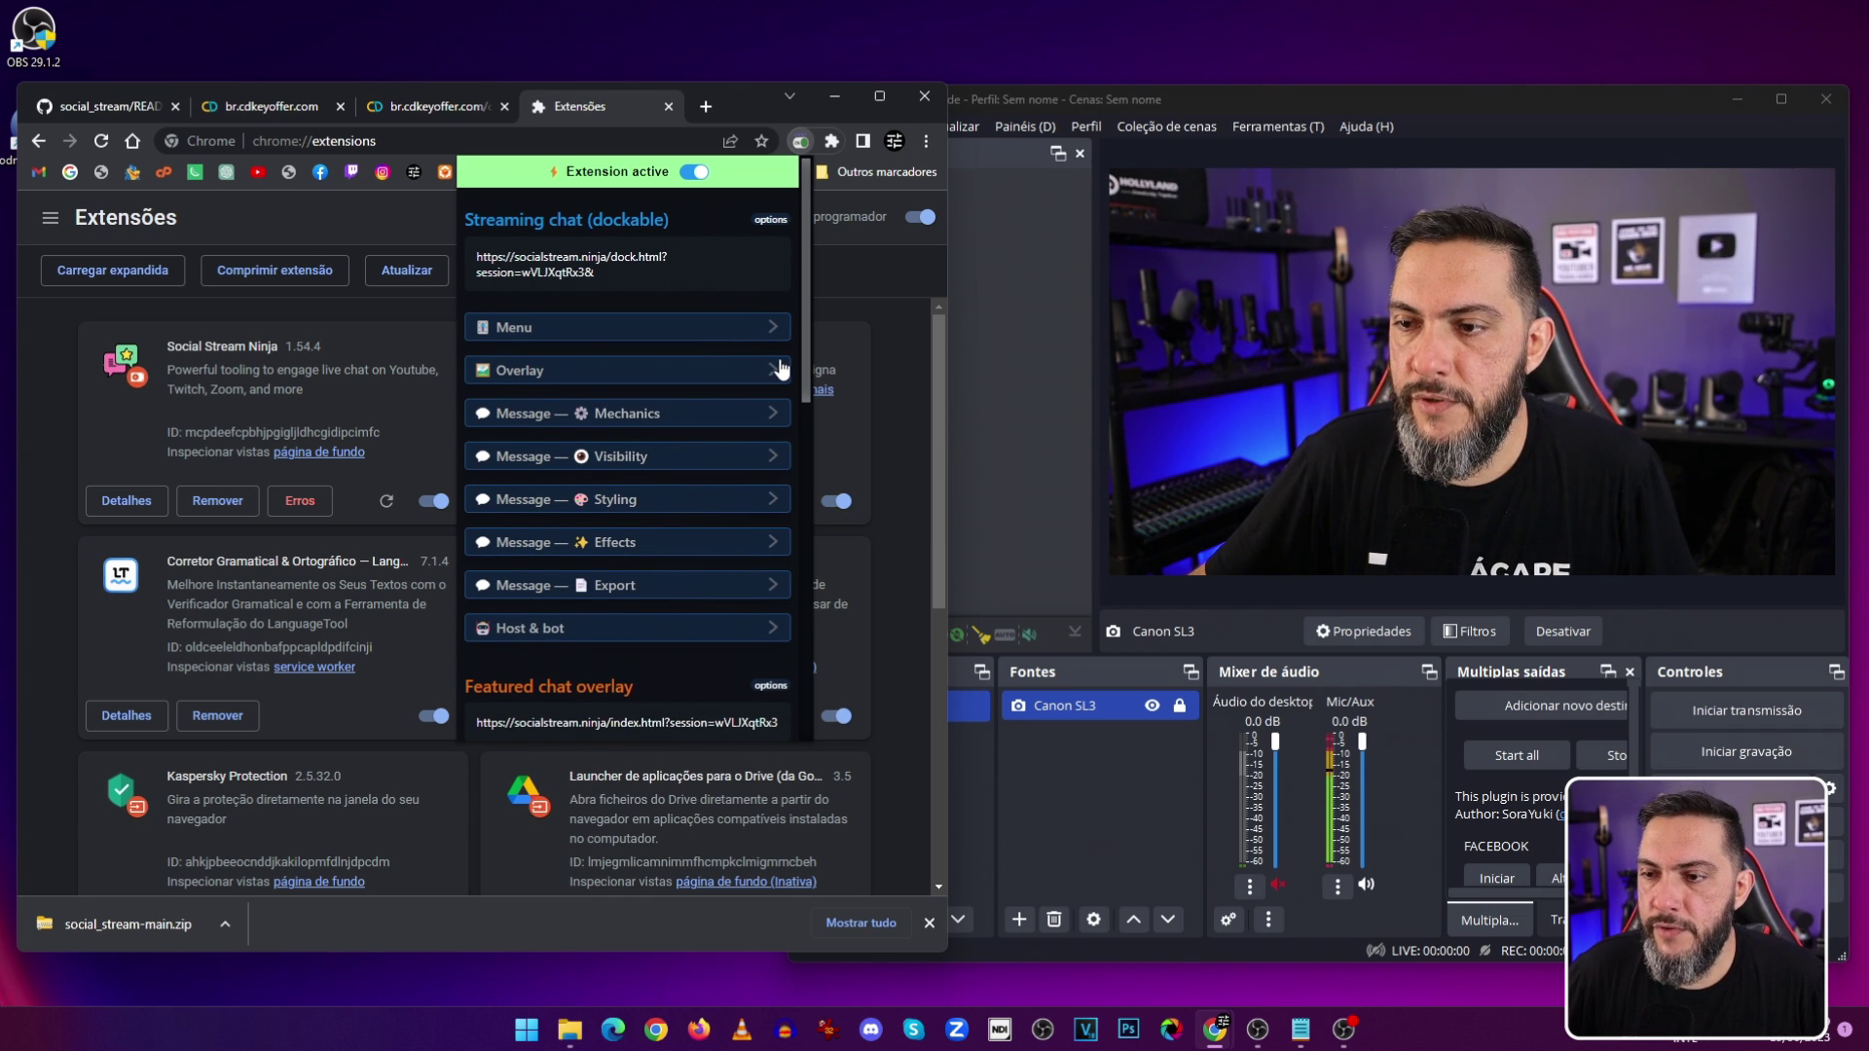
Expand the streaming chat's Overlay options and send the test message 'teste teste teste'.
{"action": "left_click", "coordinate": [772, 371]}
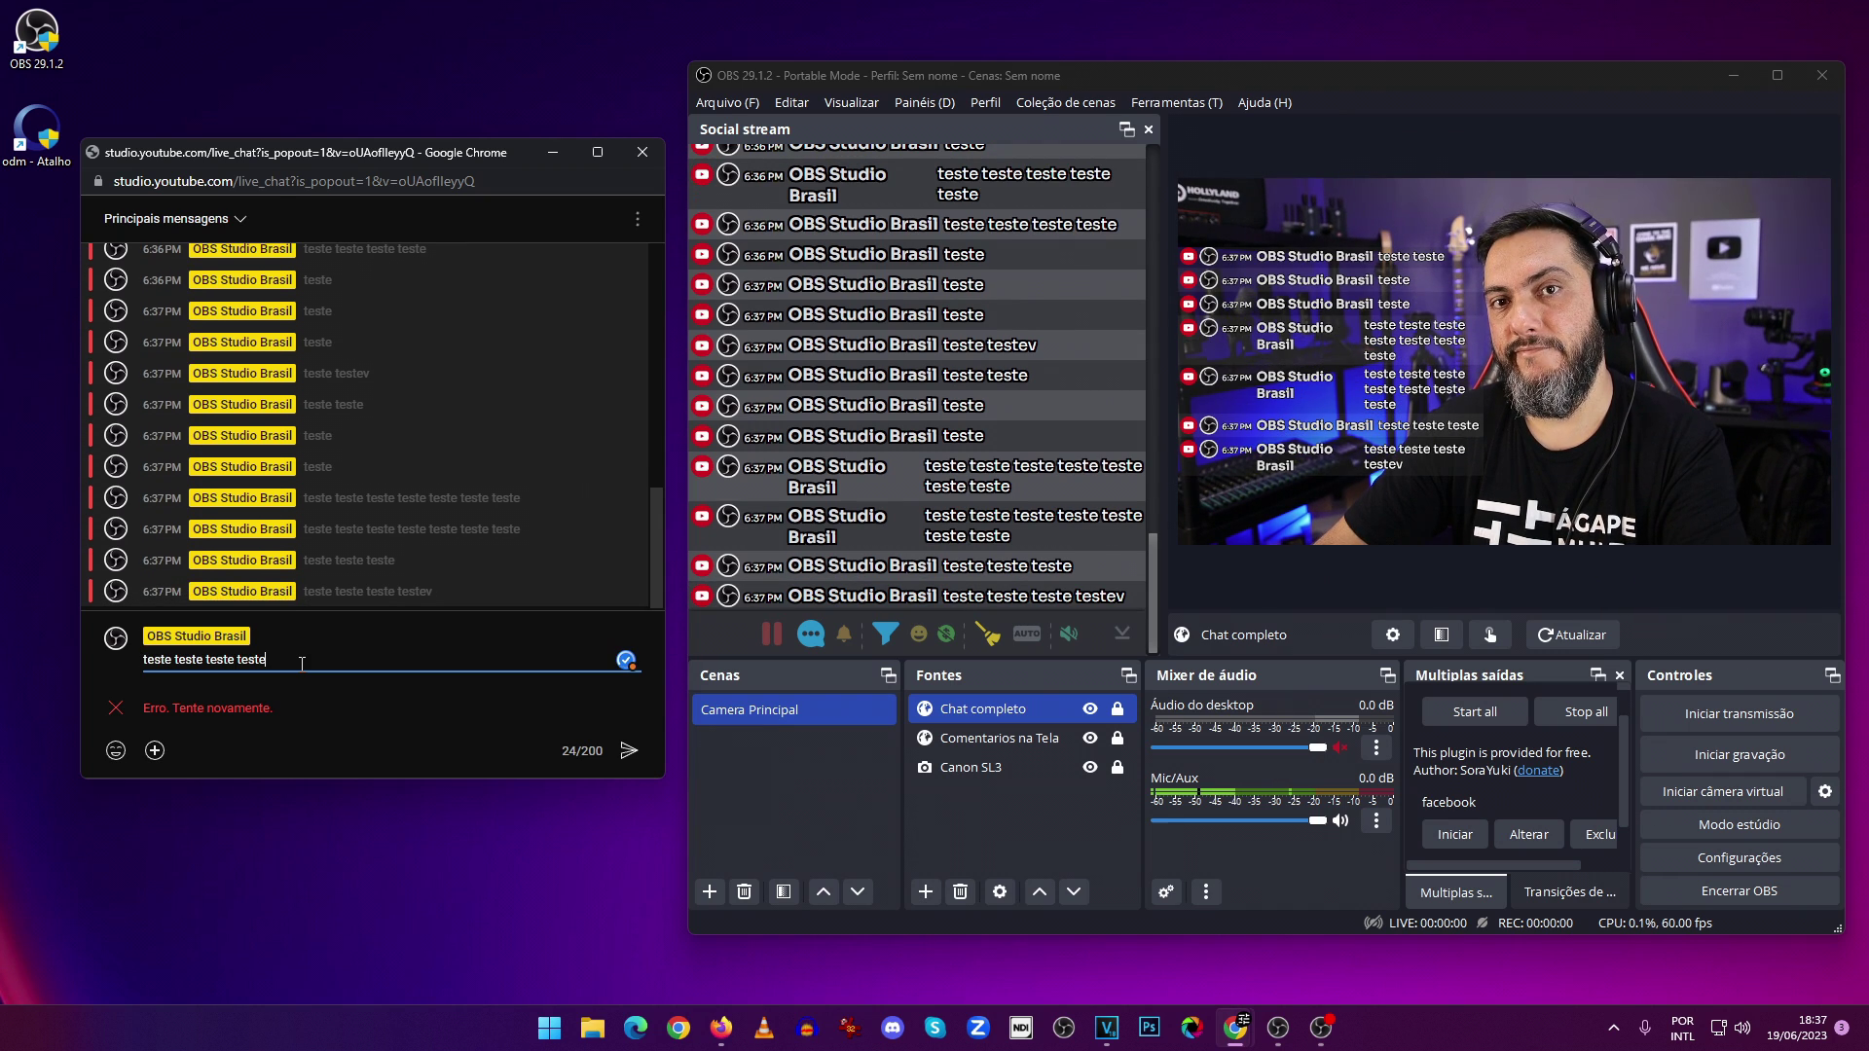
{"action": "key", "text": "Return"}
{"action": "type", "text": "teste teste teste"}
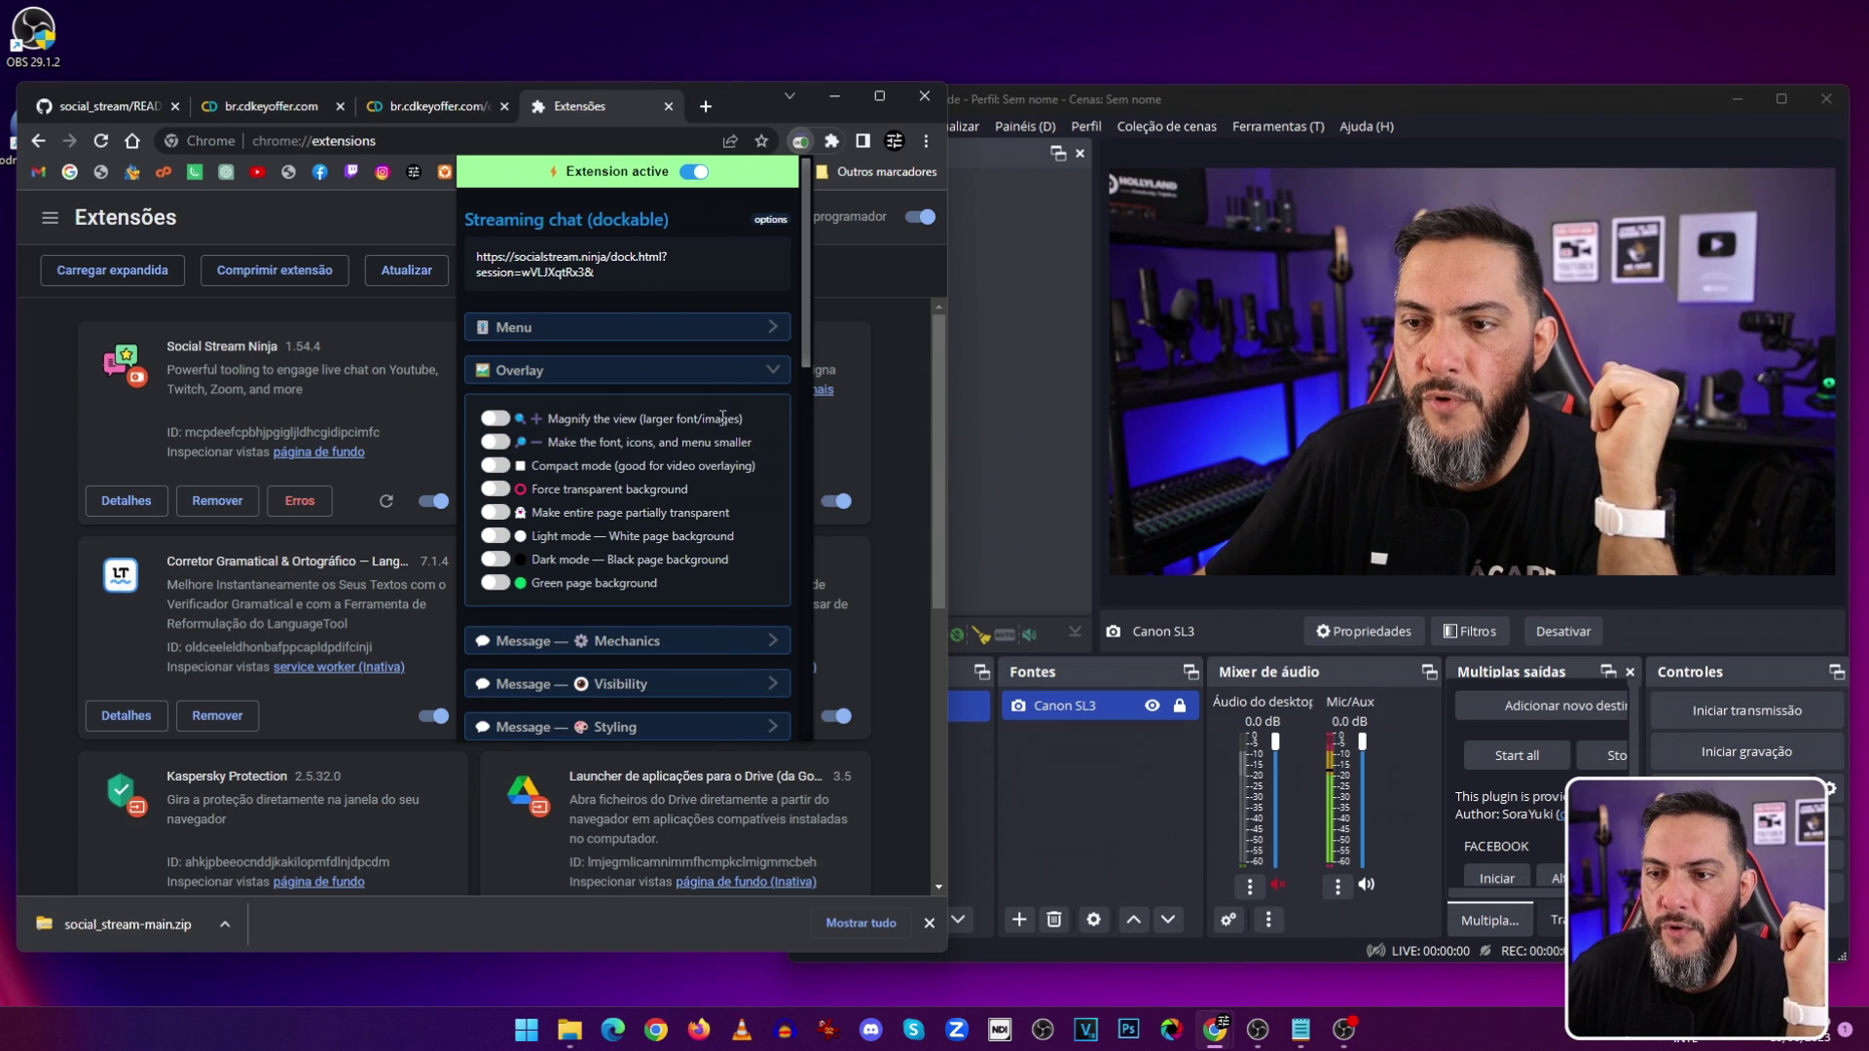
Look through the streaming chat's Message Mechanics and Visibility option groups.
{"action": "left_click", "coordinate": [778, 371]}
{"action": "left_click", "coordinate": [779, 414]}
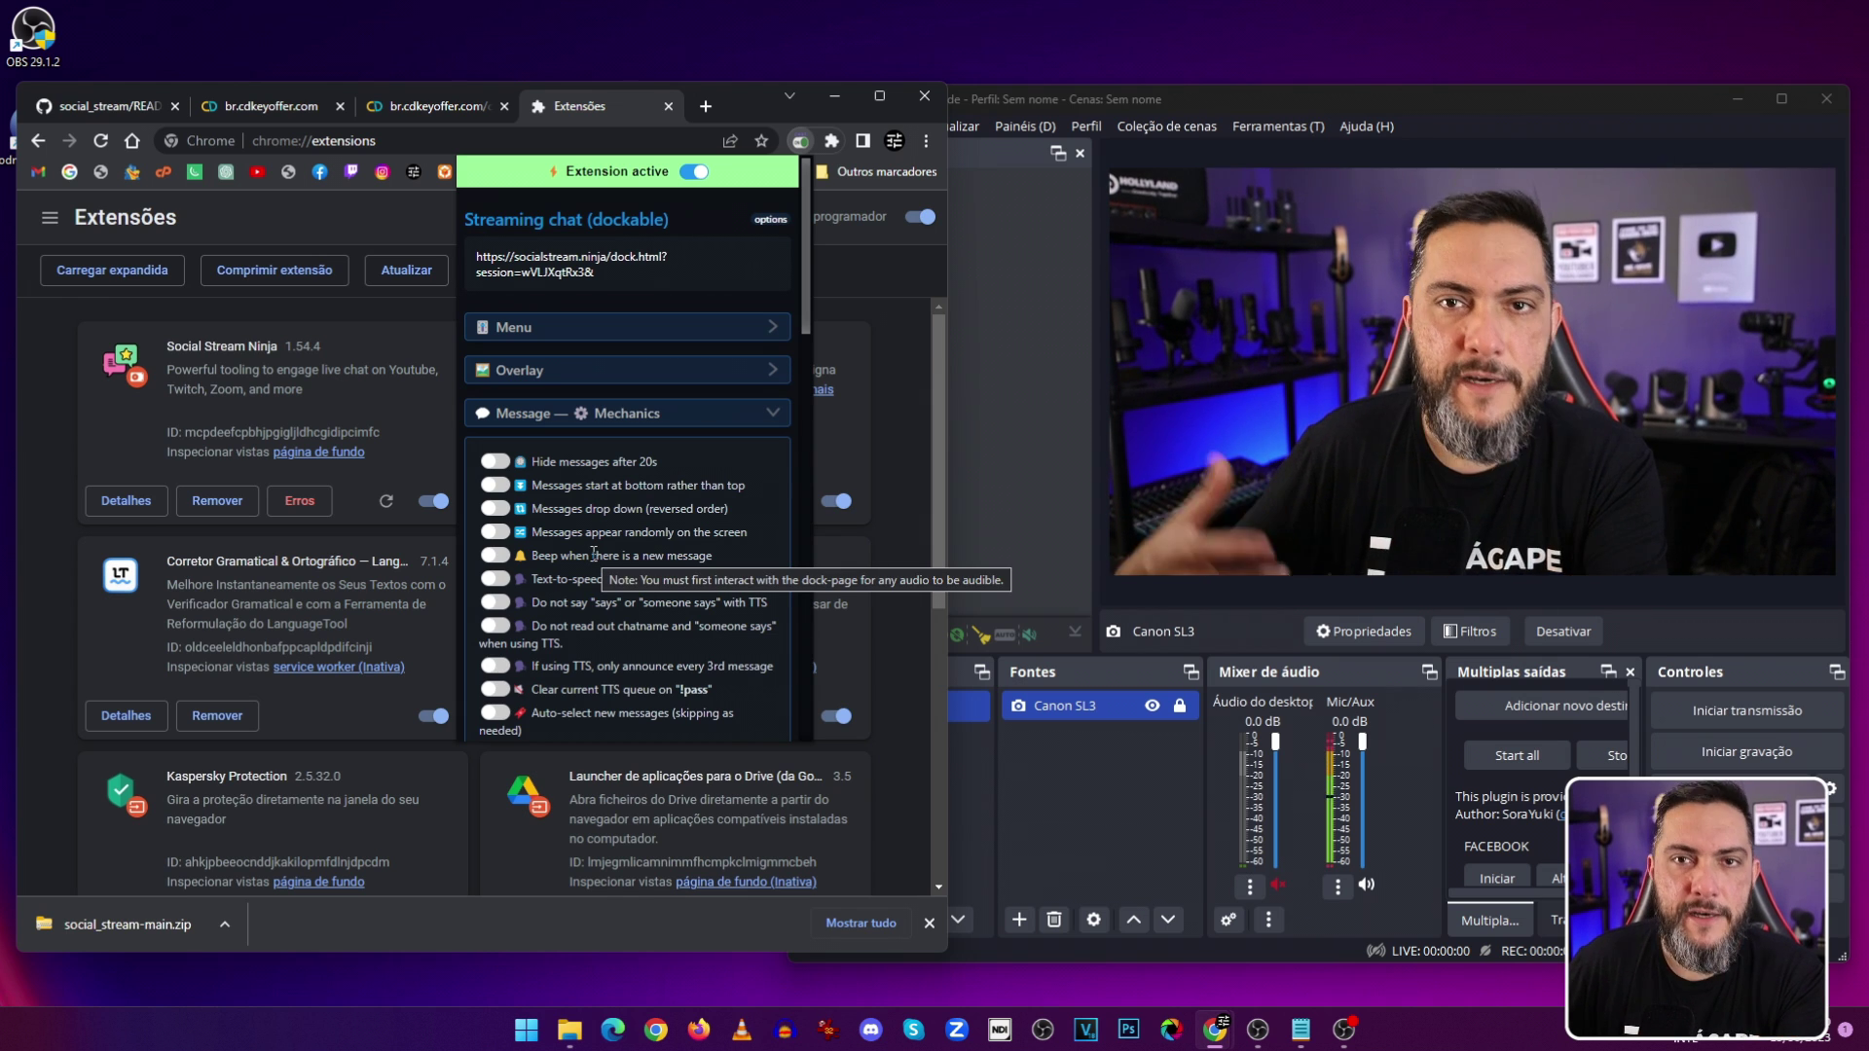
{"action": "left_click", "coordinate": [774, 417]}
{"action": "left_click", "coordinate": [774, 458]}
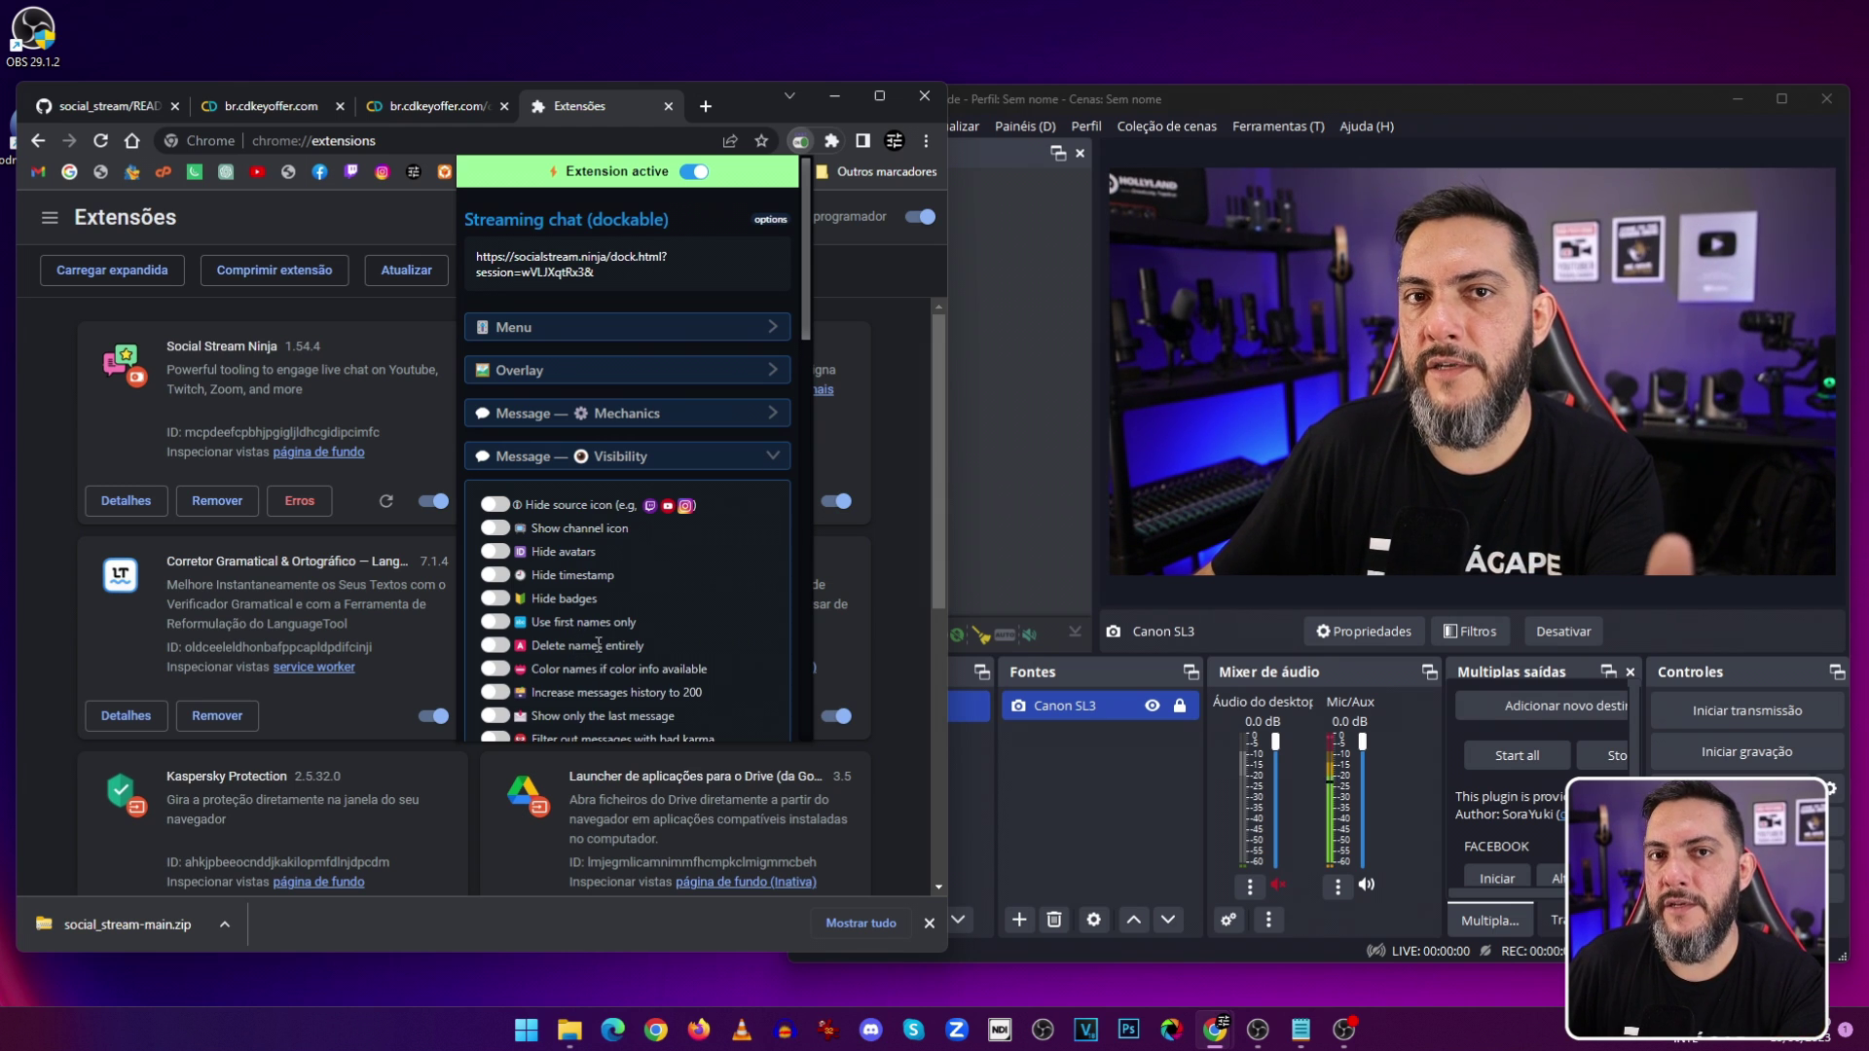
{"action": "scroll", "coordinate": [584, 624], "scroll_direction": "down", "scroll_amount": 2}
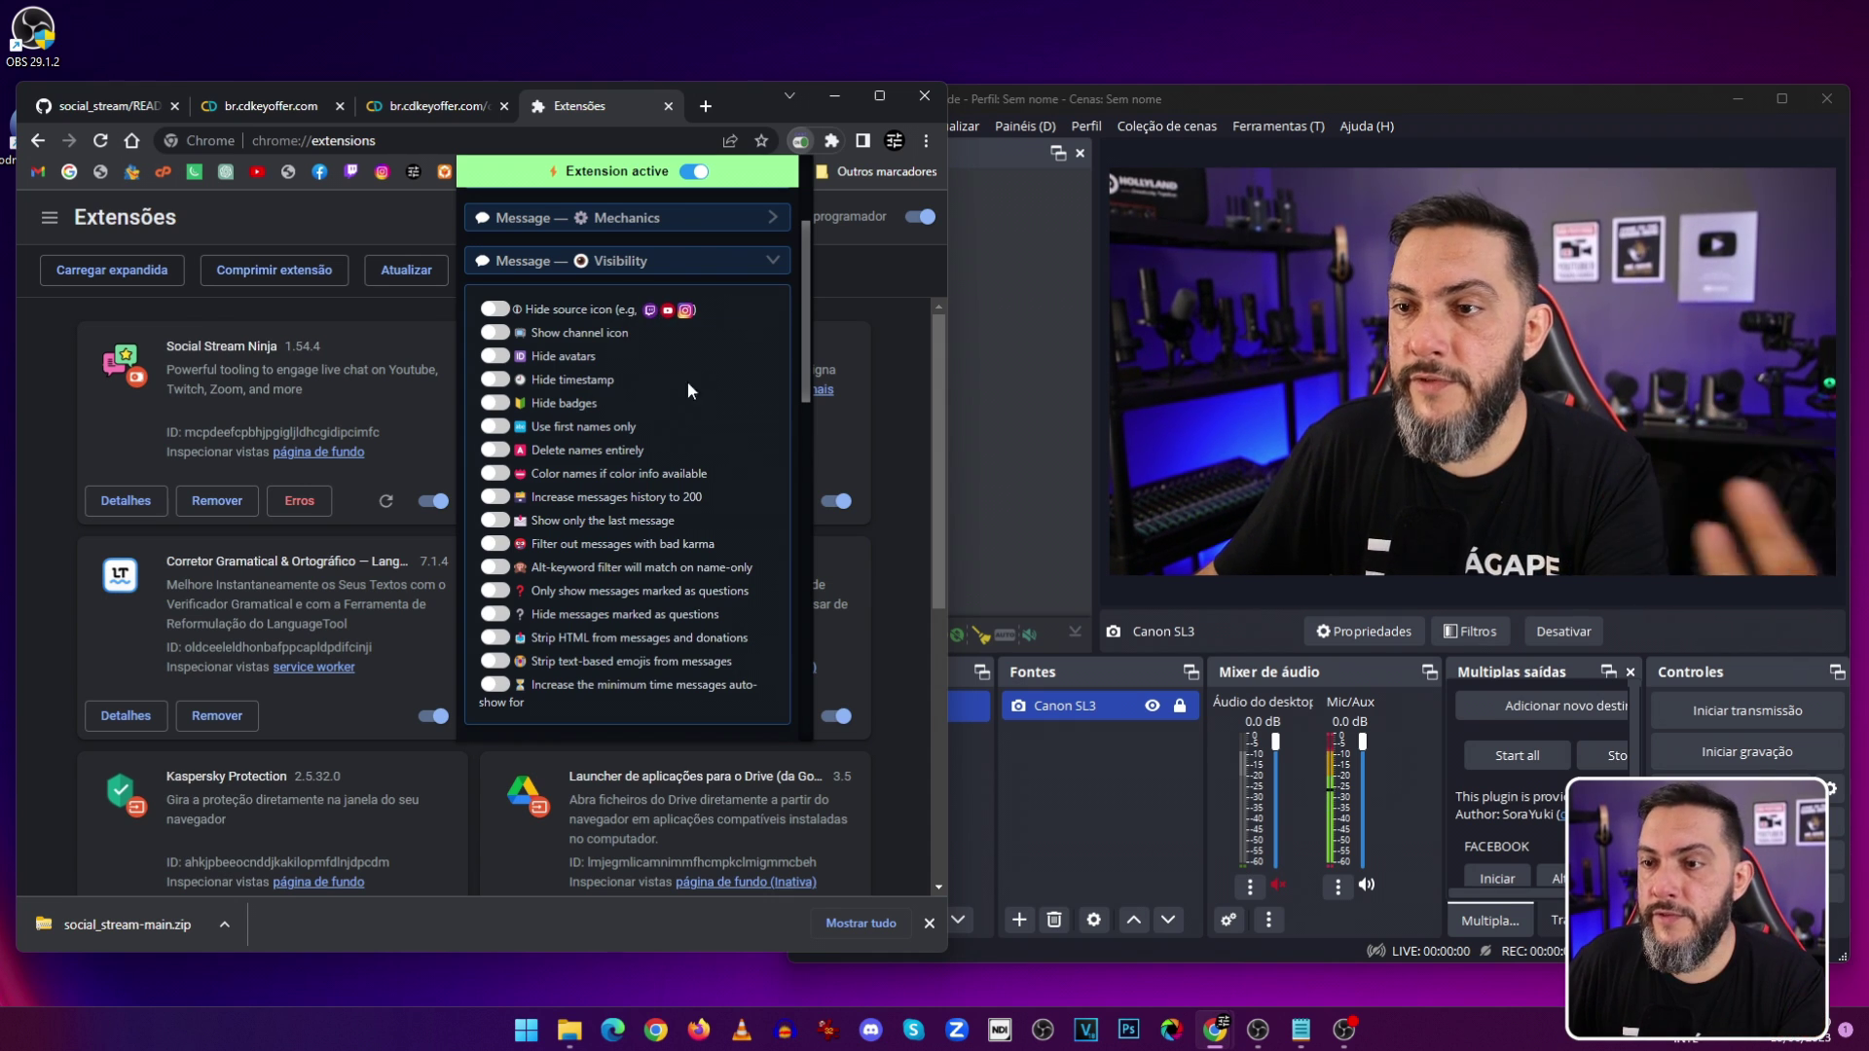
Check the Effects, Styling and Export groups, then scroll down to the Featured chat overlay section.
{"action": "left_click", "coordinate": [771, 263]}
{"action": "left_click", "coordinate": [779, 353]}
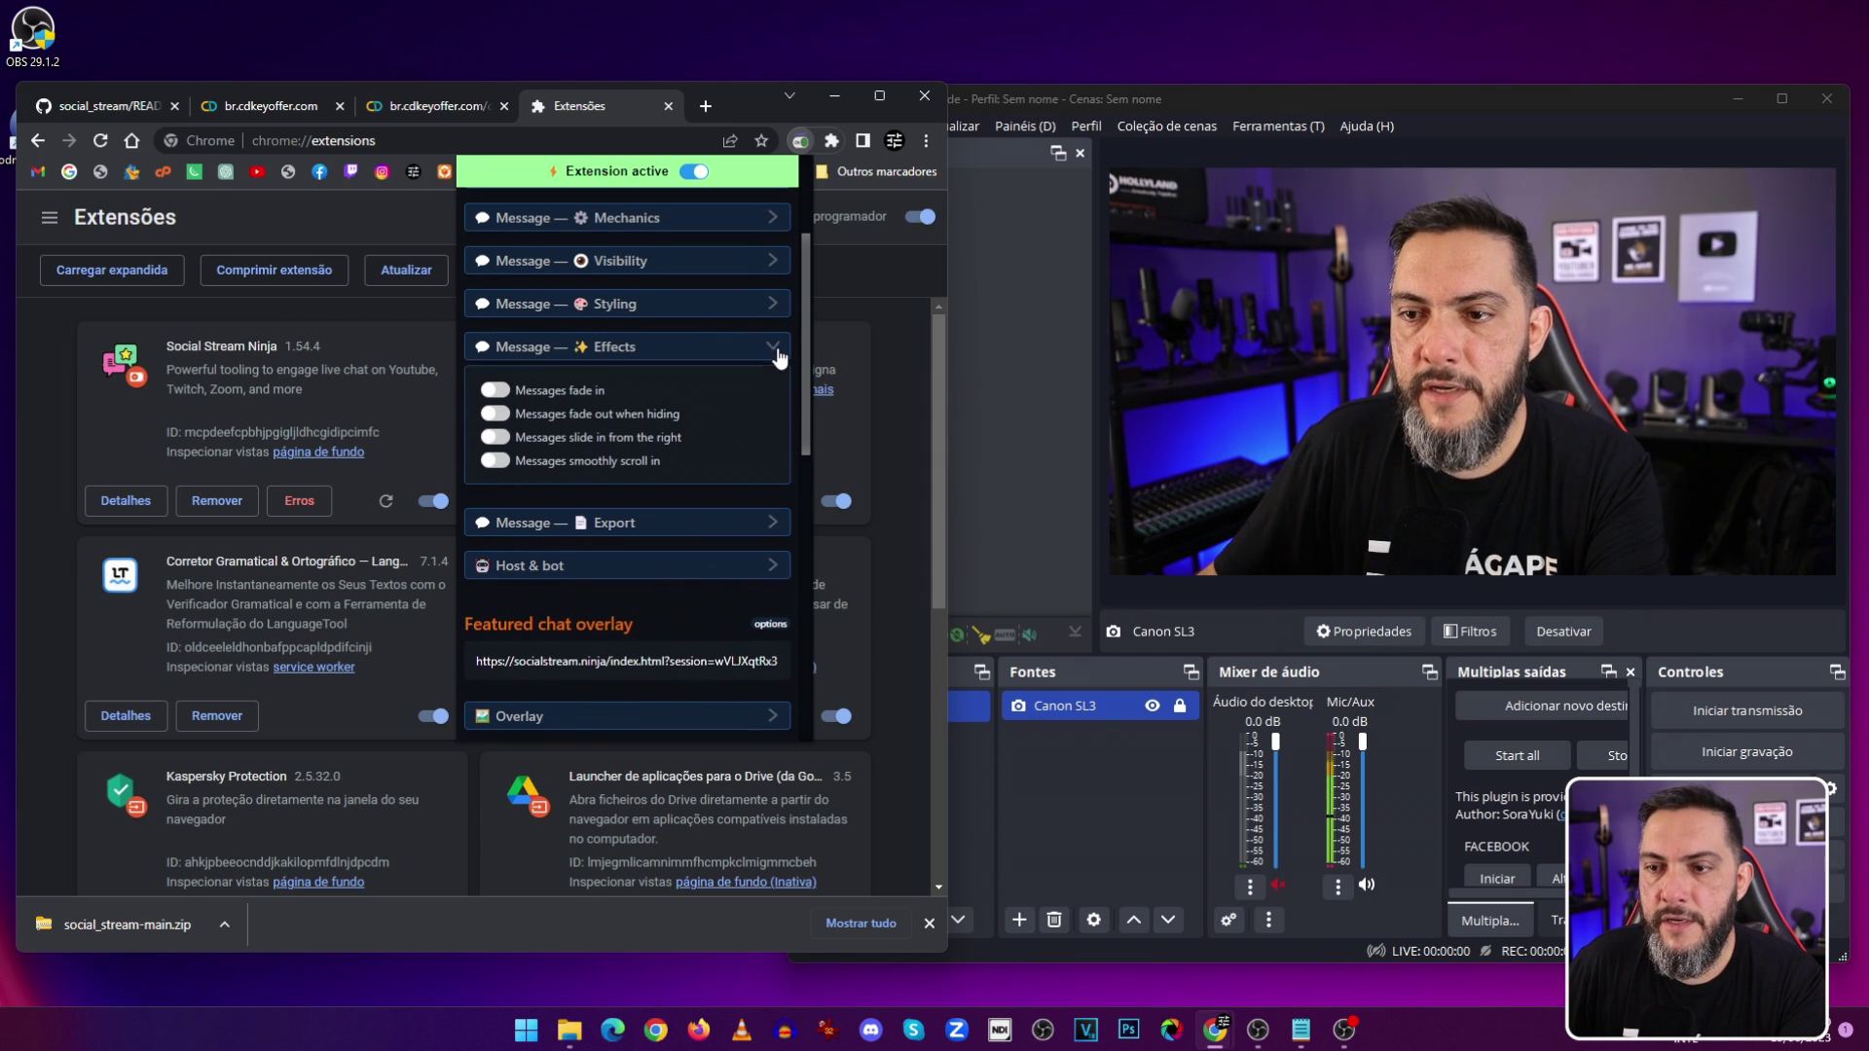
{"action": "left_click", "coordinate": [786, 305]}
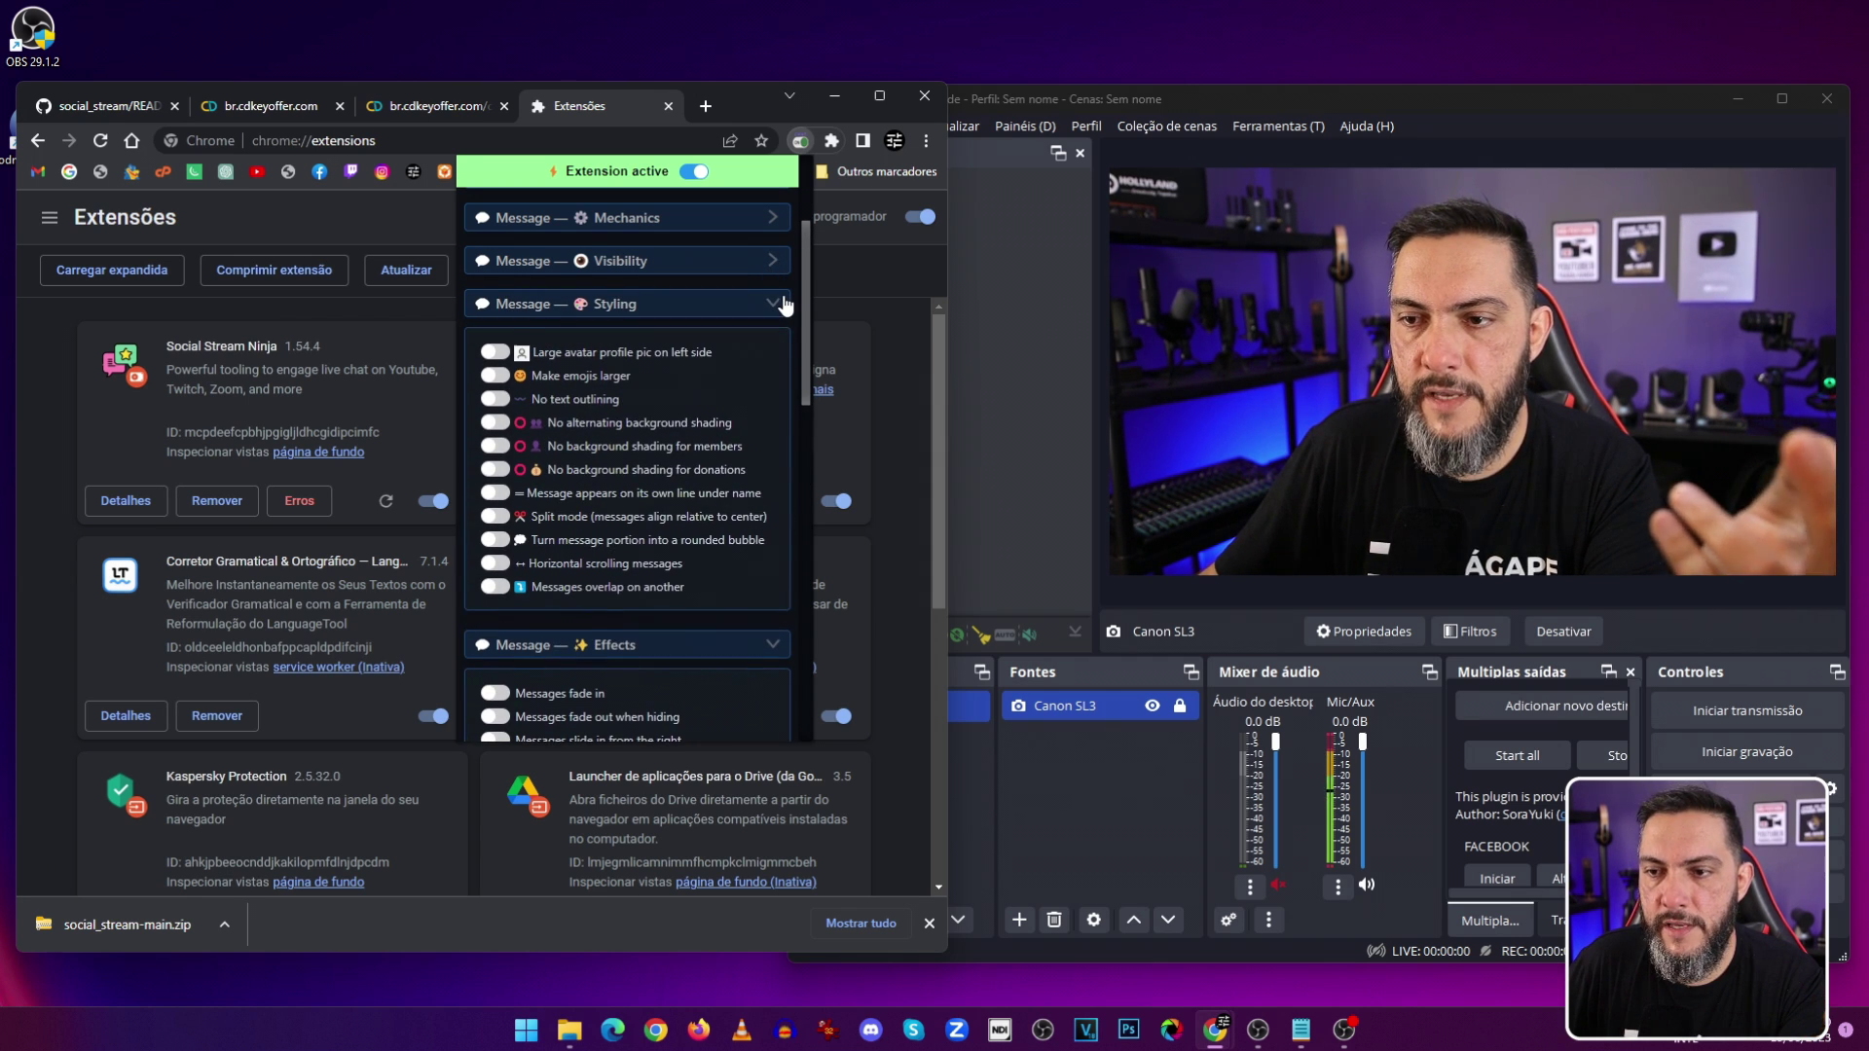
{"action": "left_click", "coordinate": [783, 304]}
{"action": "left_click", "coordinate": [774, 348]}
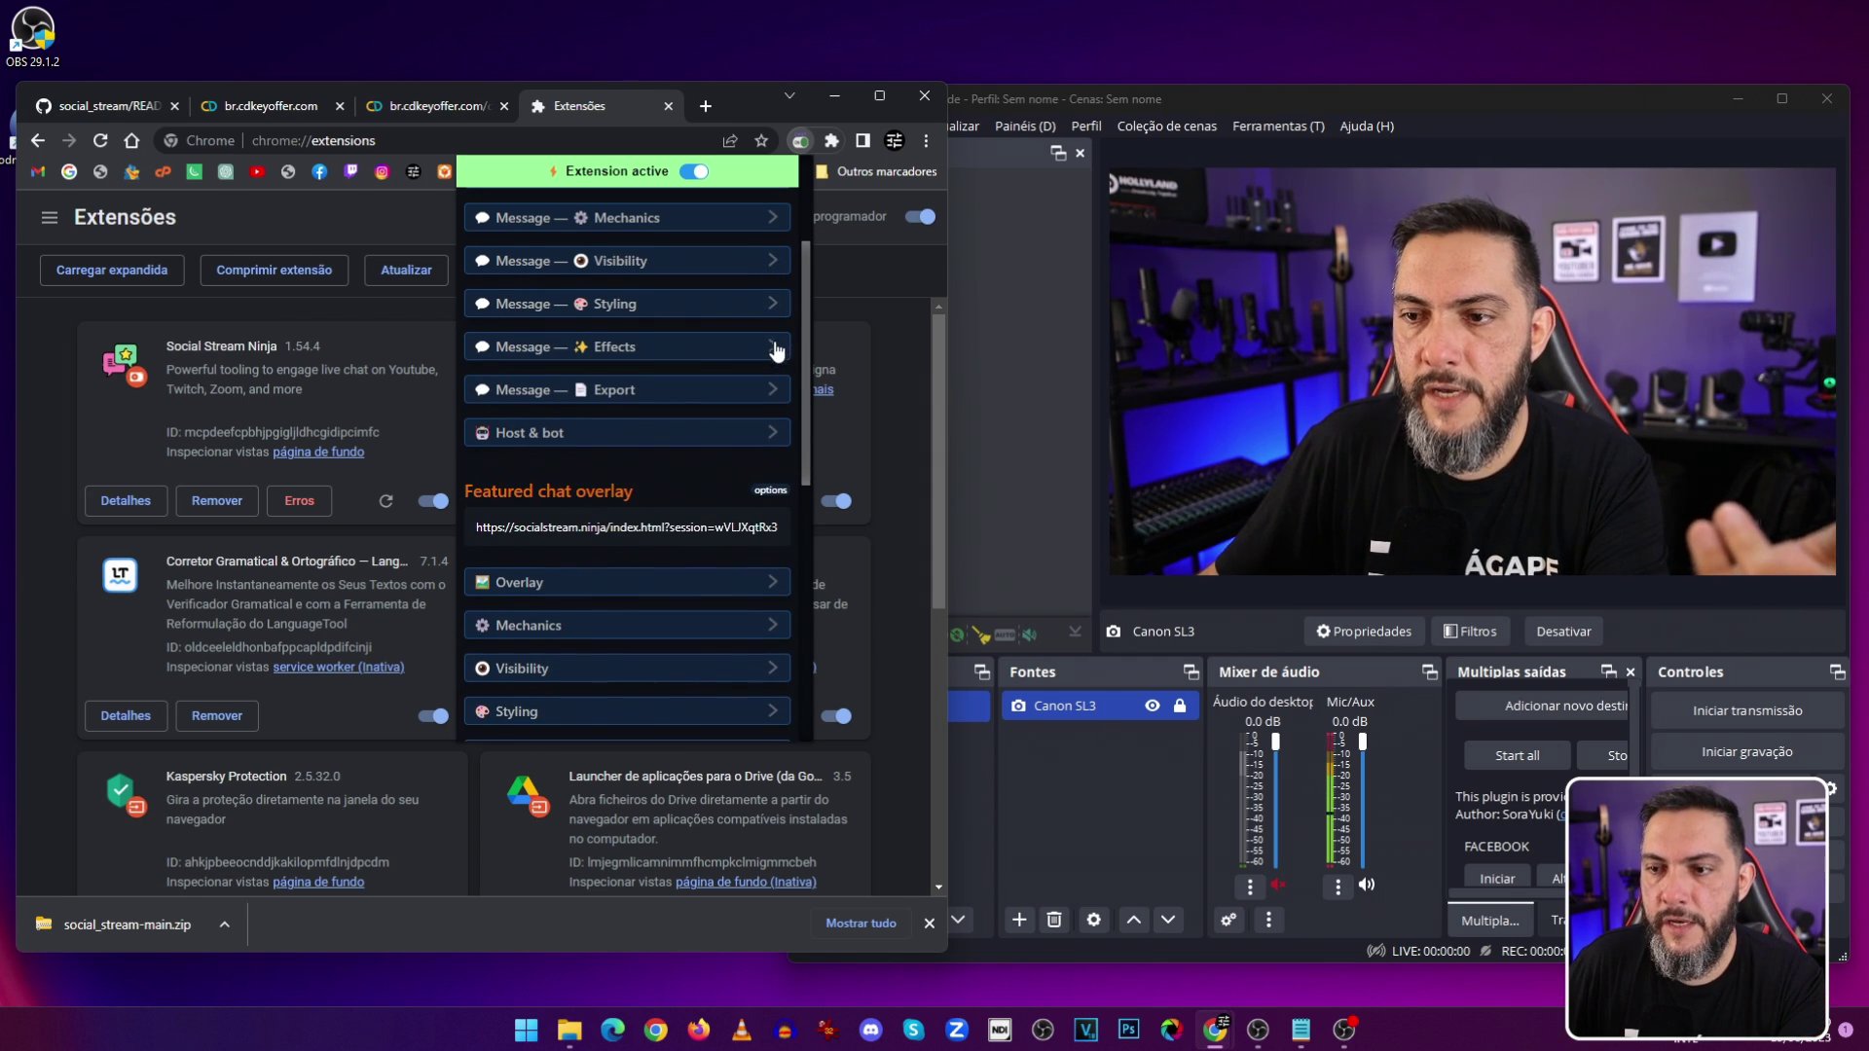
{"action": "left_click", "coordinate": [770, 394]}
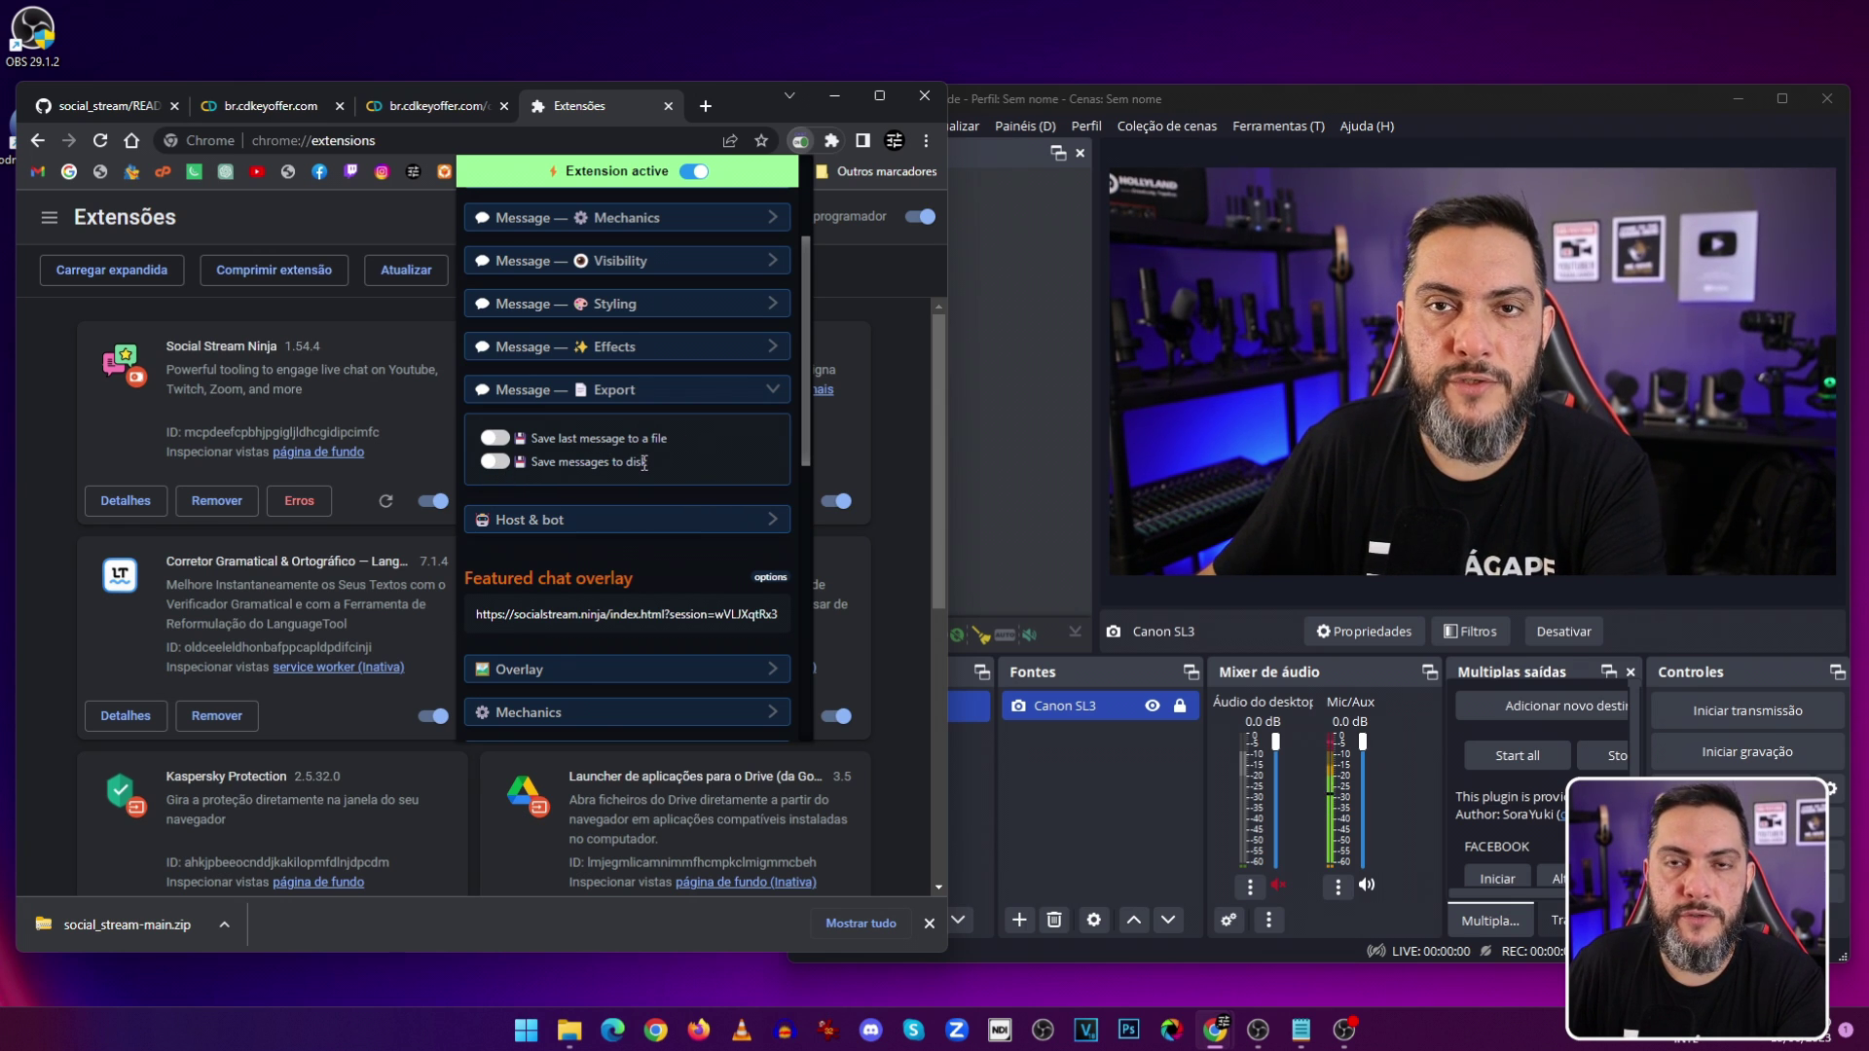
{"action": "left_click", "coordinate": [781, 398]}
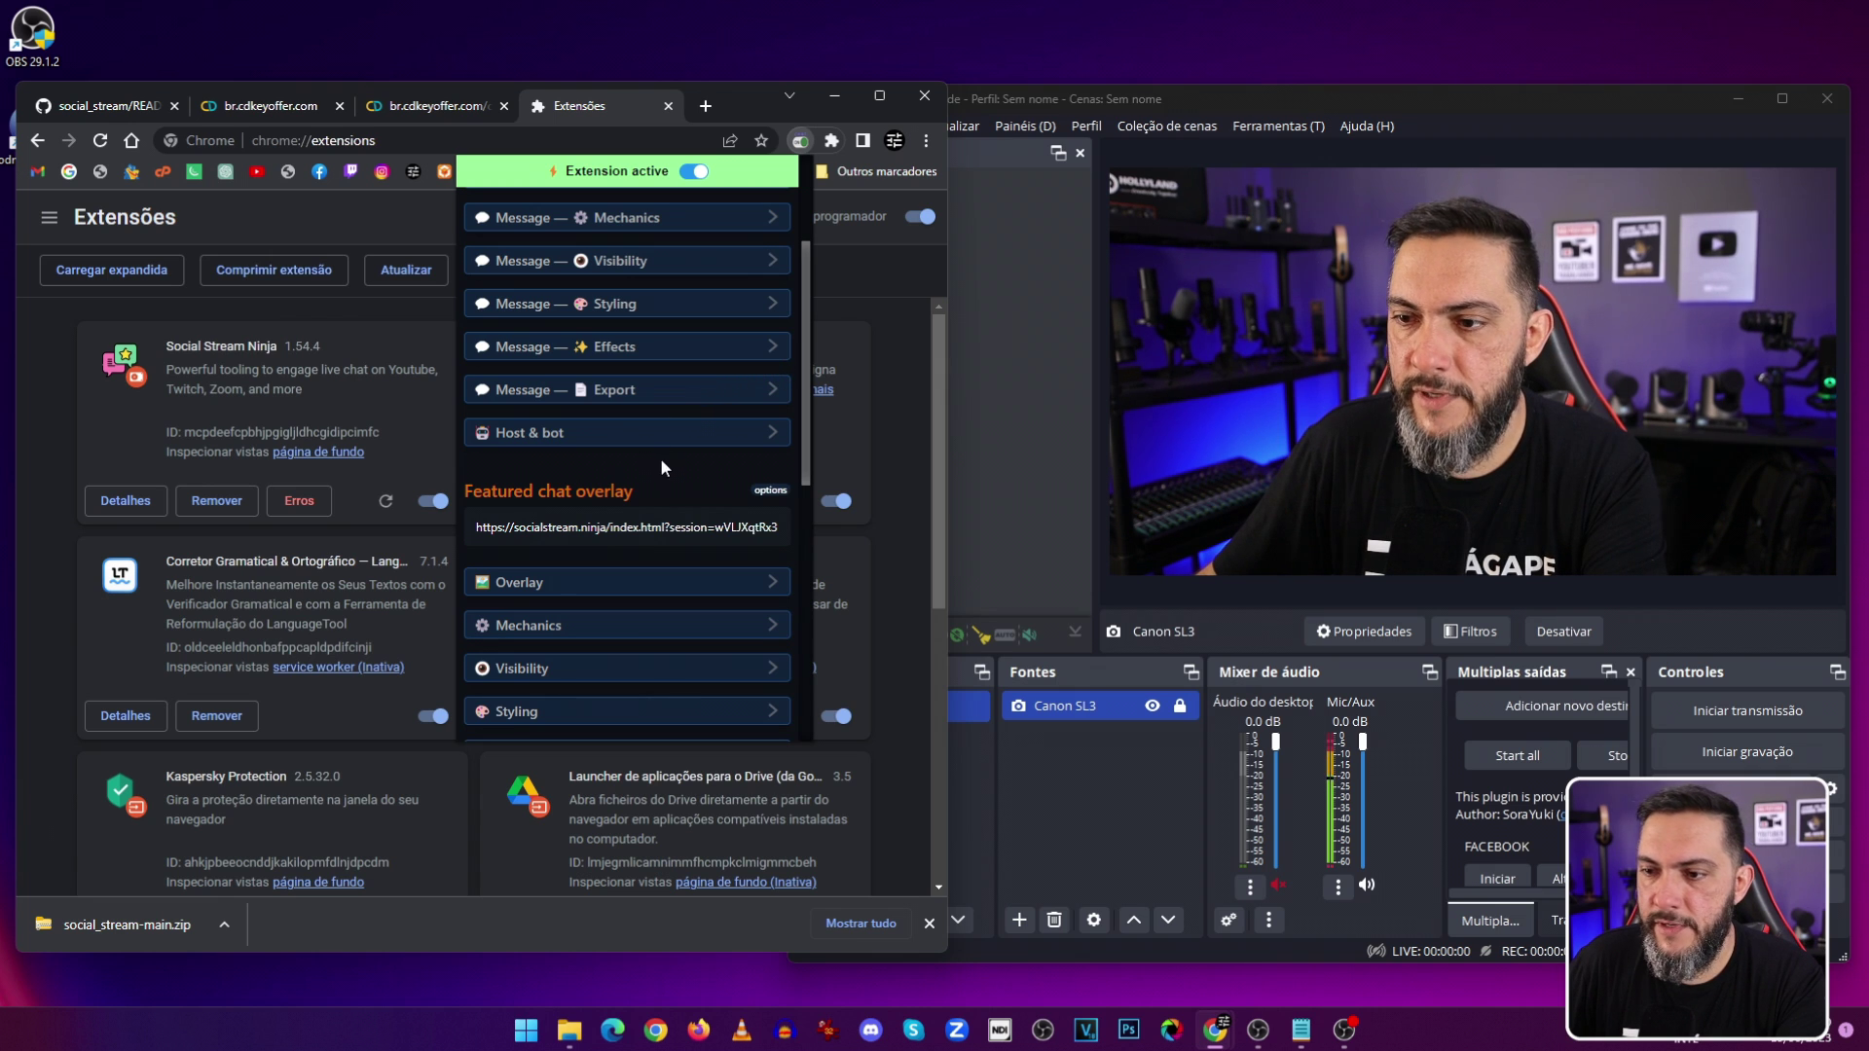
{"action": "scroll", "coordinate": [662, 456], "scroll_direction": "down", "scroll_amount": 2}
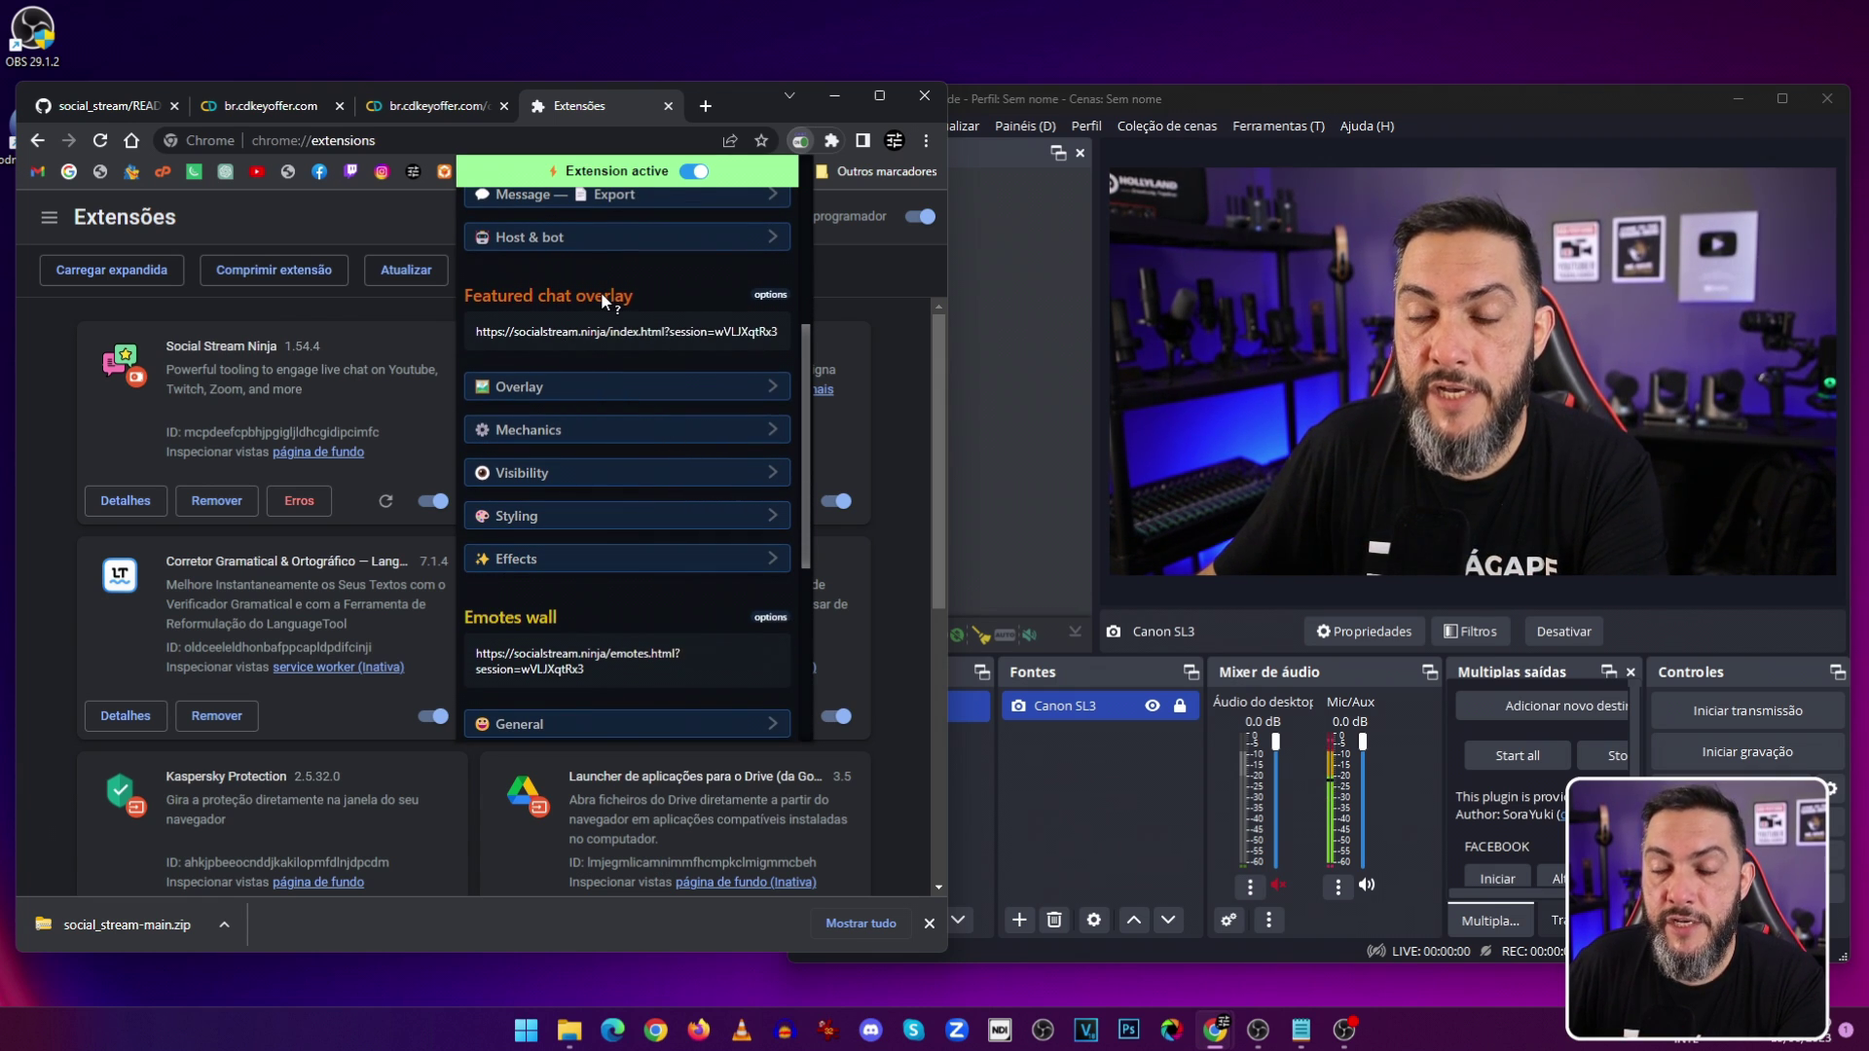
{"action": "mouse_move", "coordinate": [600, 291]}
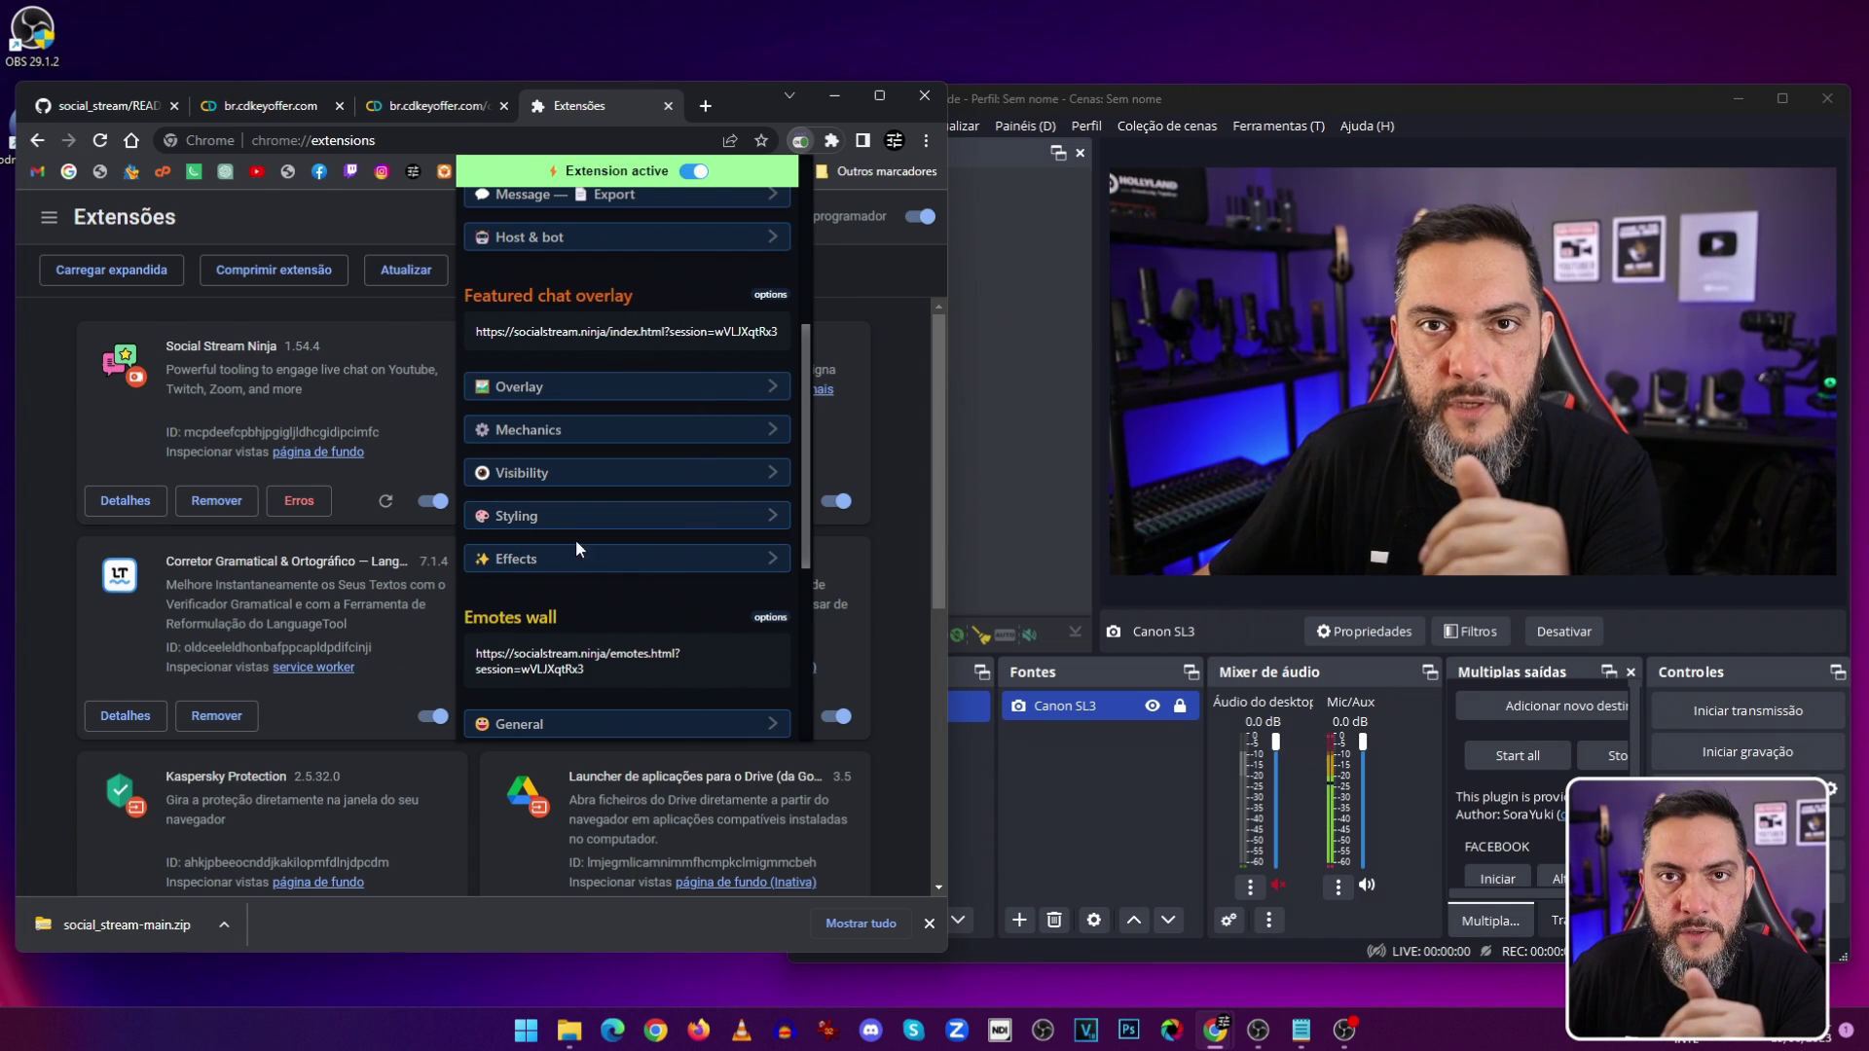
Review the featured overlay's Overlay, Mechanics and Visibility groups, then expand Styling to its colour options.
{"action": "left_click", "coordinate": [771, 389]}
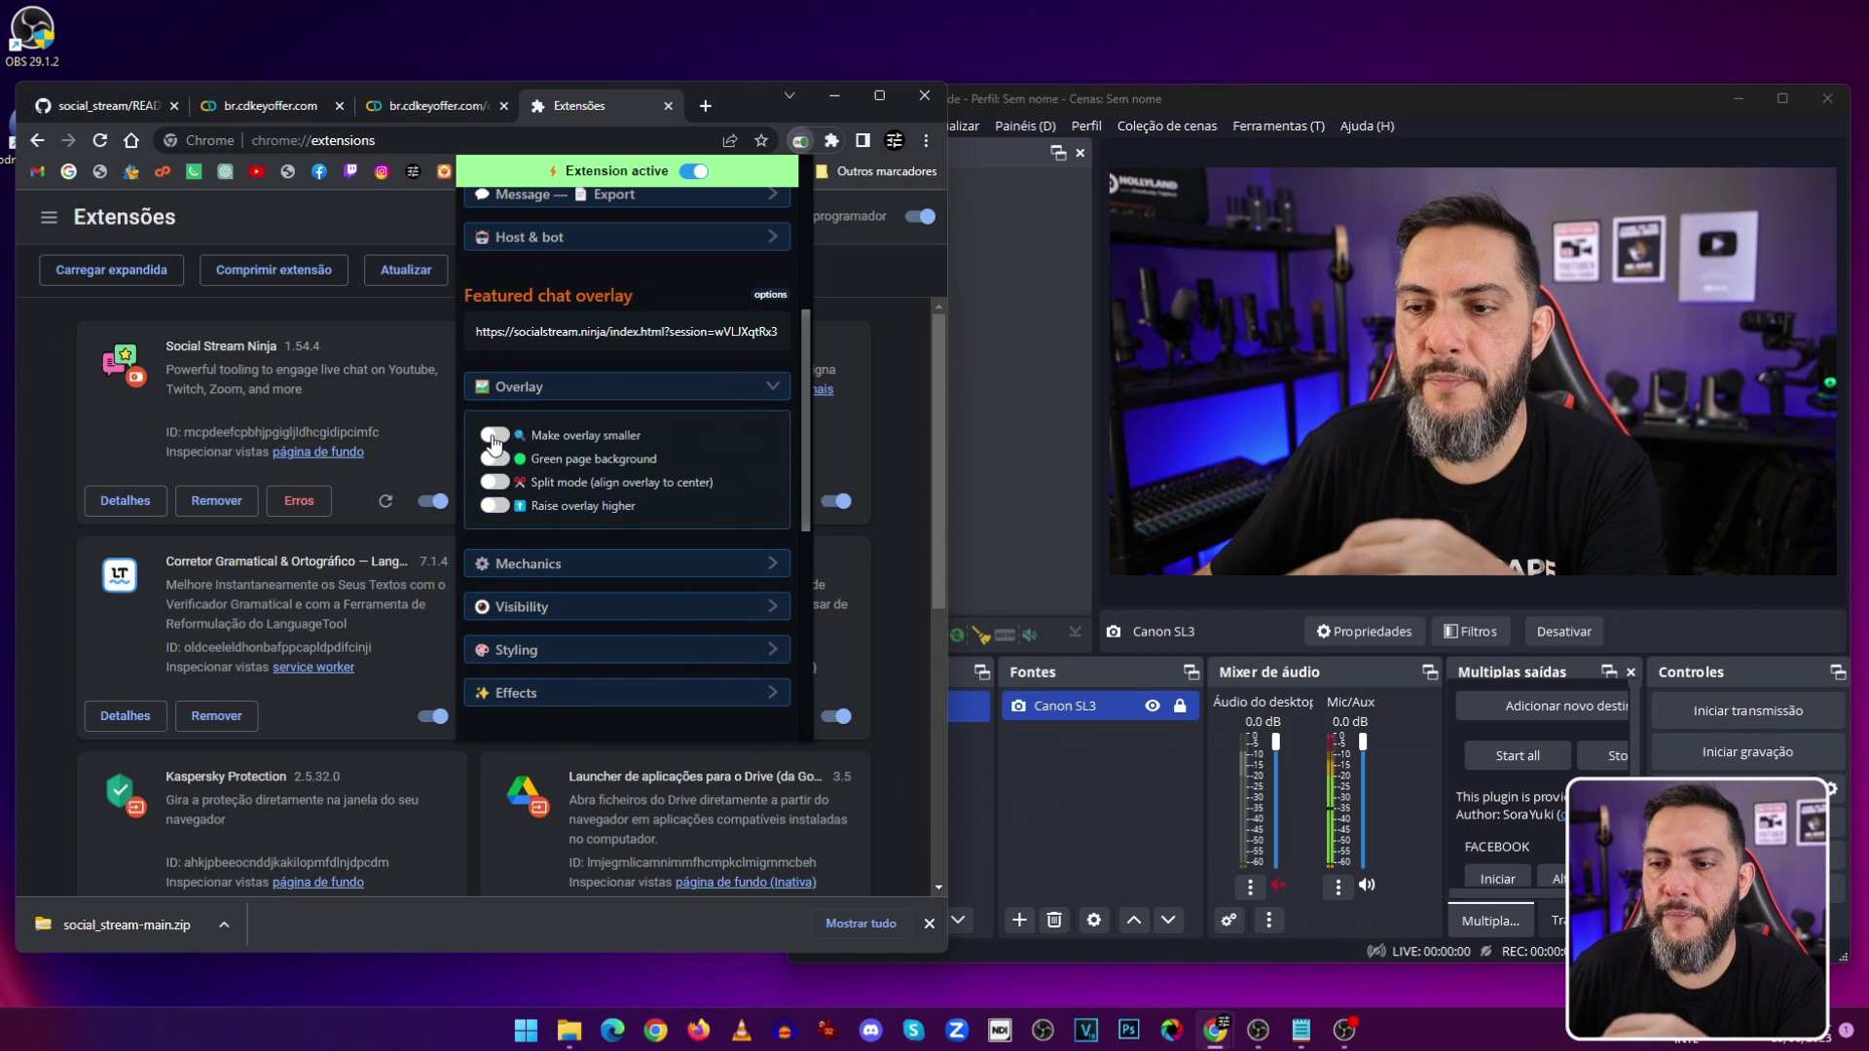
{"action": "left_click", "coordinate": [776, 390]}
{"action": "left_click", "coordinate": [773, 438]}
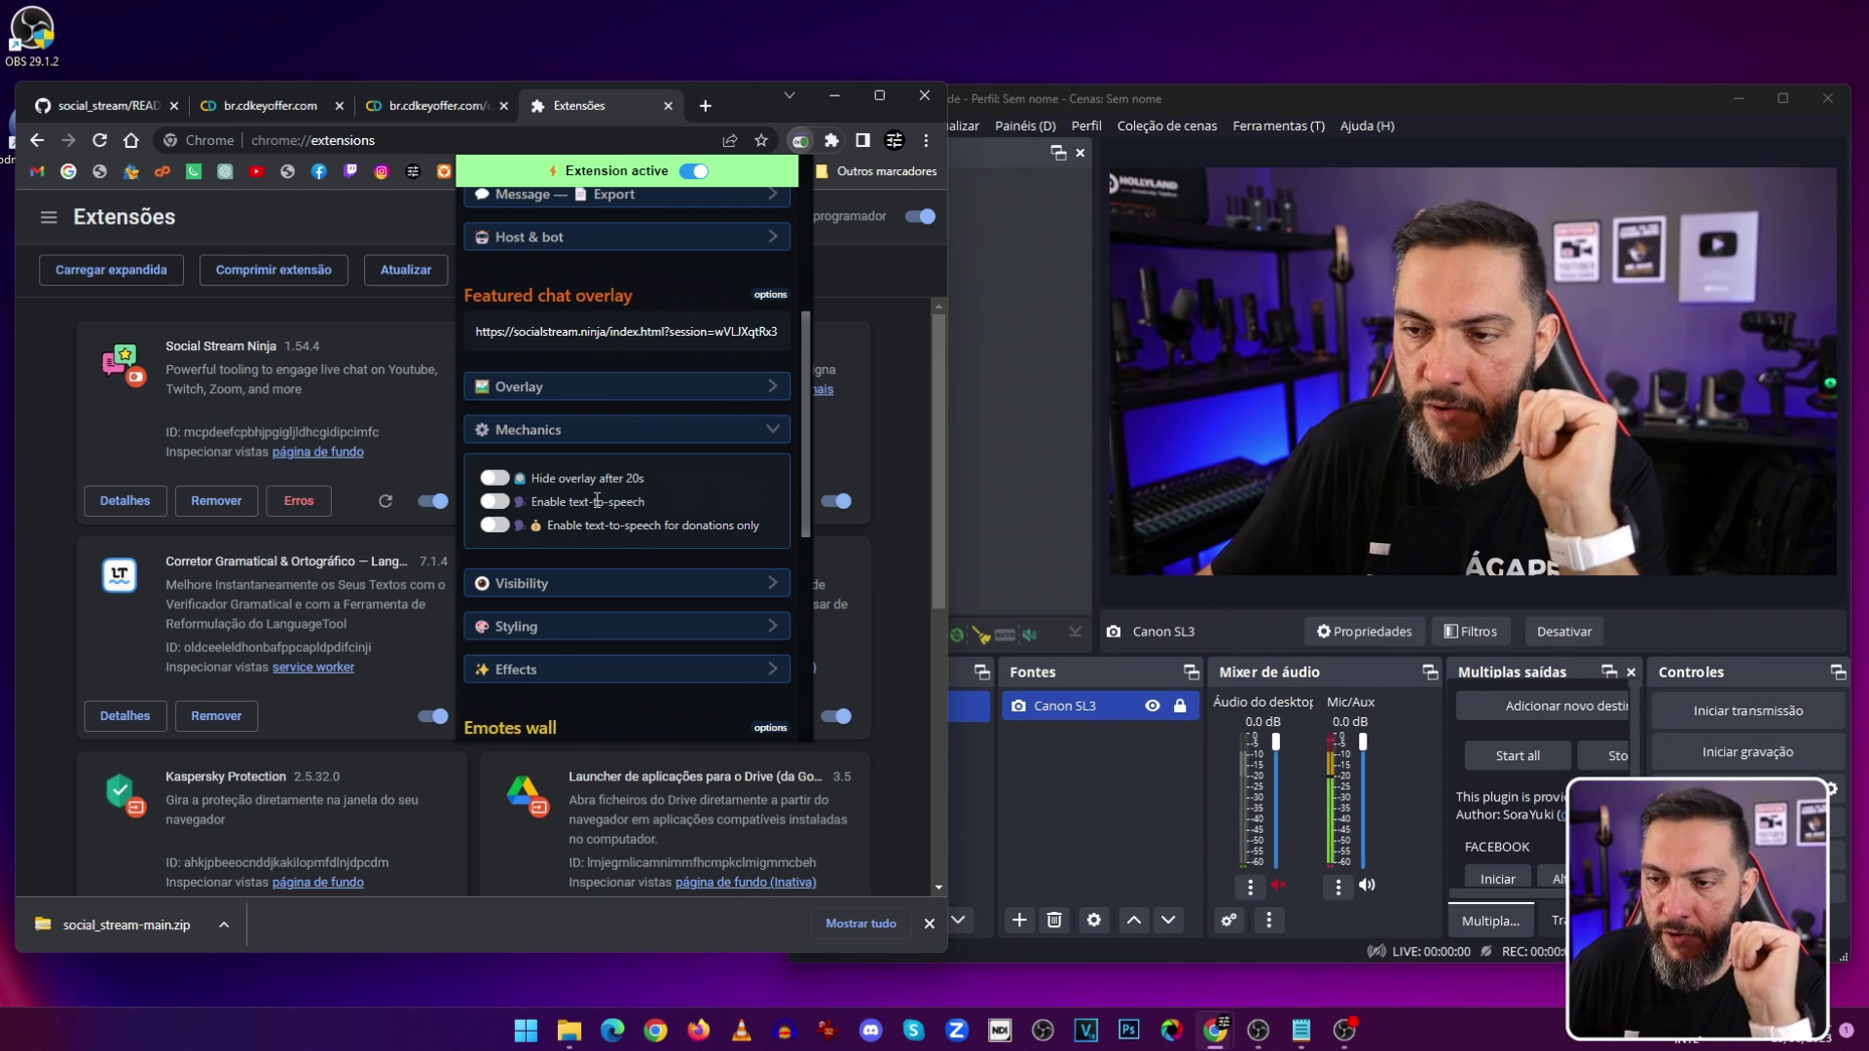
{"action": "left_click", "coordinate": [776, 429]}
{"action": "left_click", "coordinate": [775, 476]}
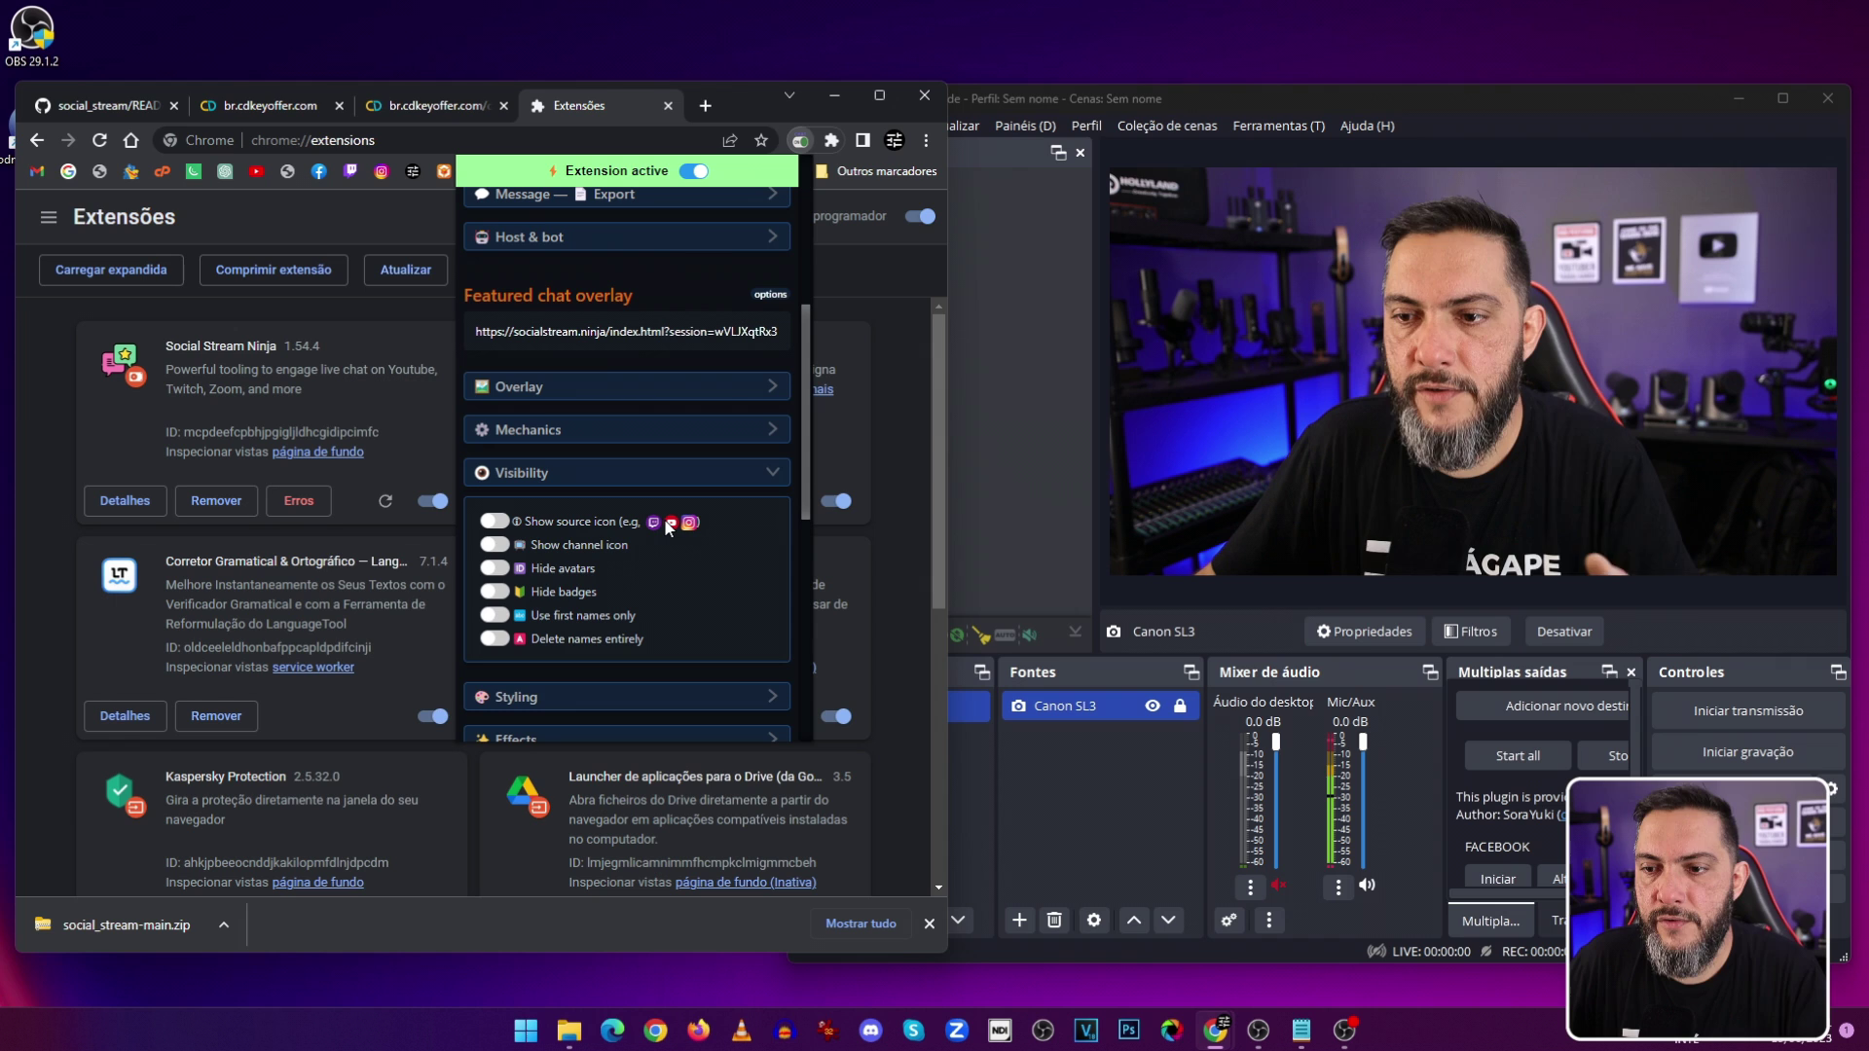
{"action": "left_click", "coordinate": [770, 476]}
{"action": "left_click", "coordinate": [772, 520]}
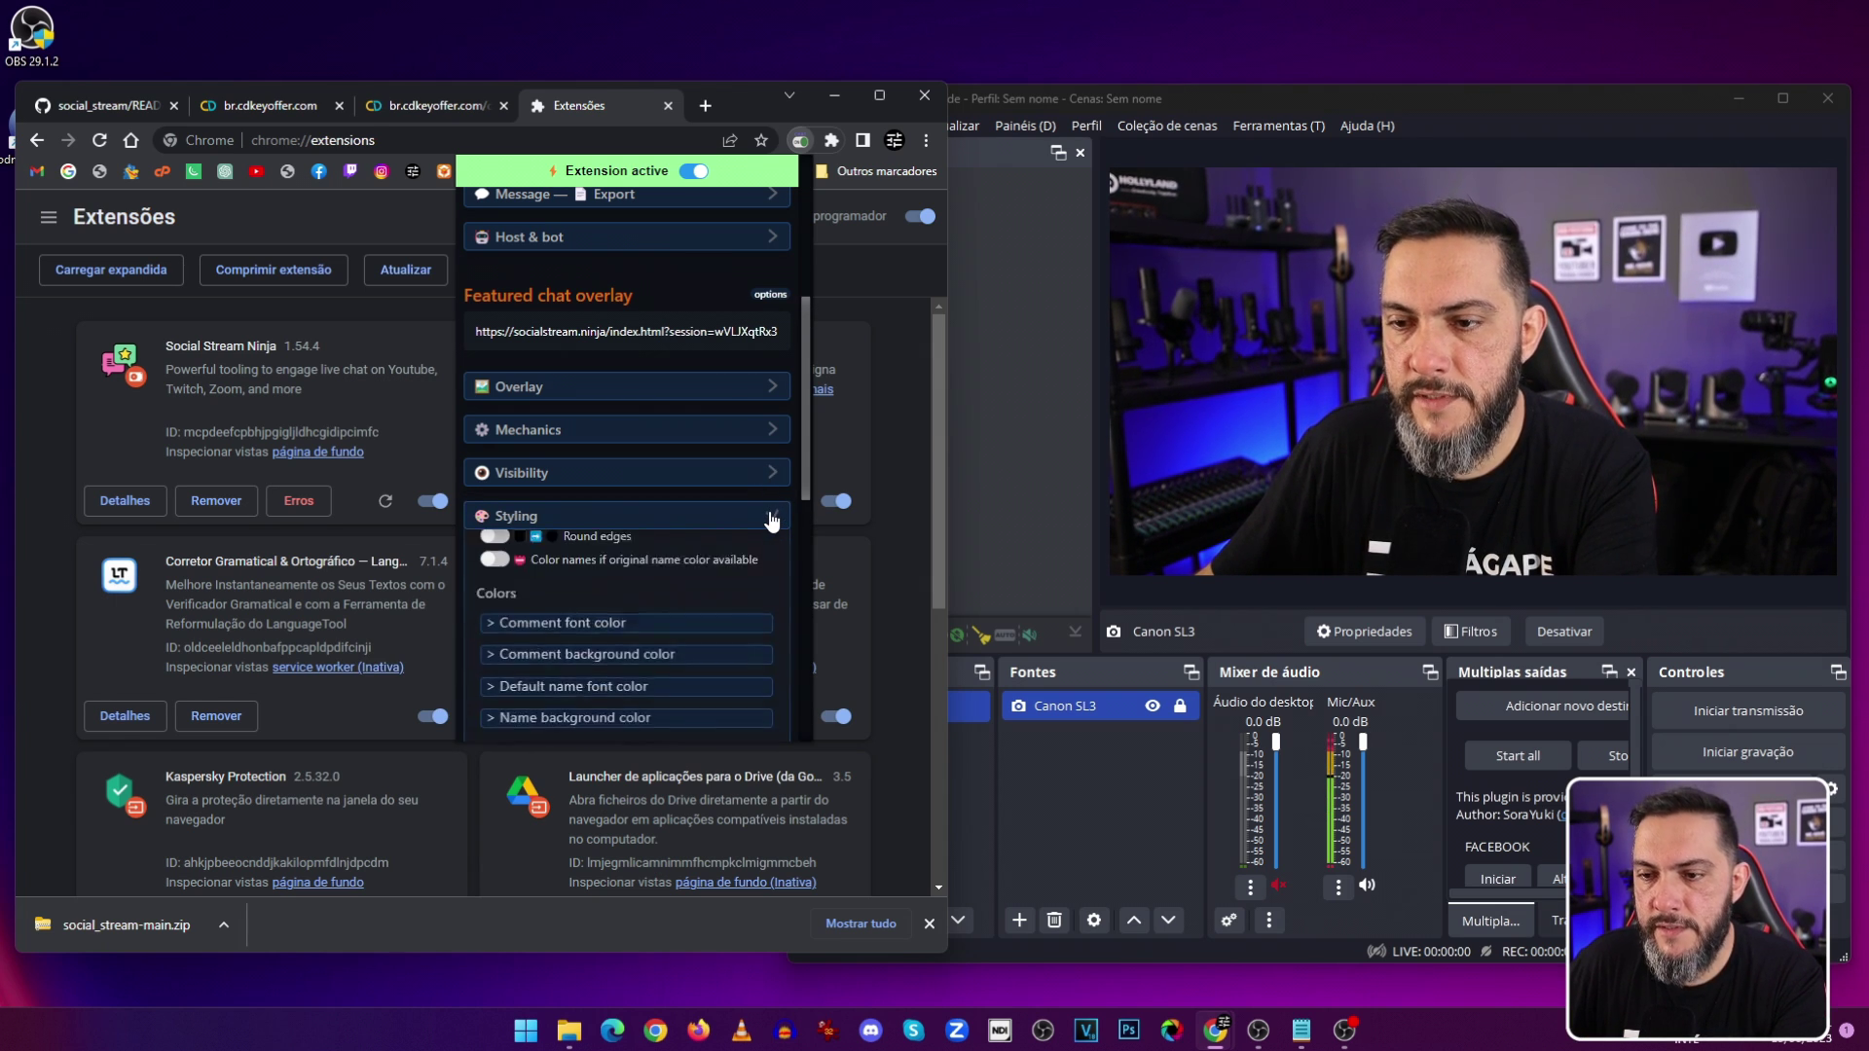
{"action": "scroll", "coordinate": [743, 517], "scroll_direction": "down", "scroll_amount": 2}
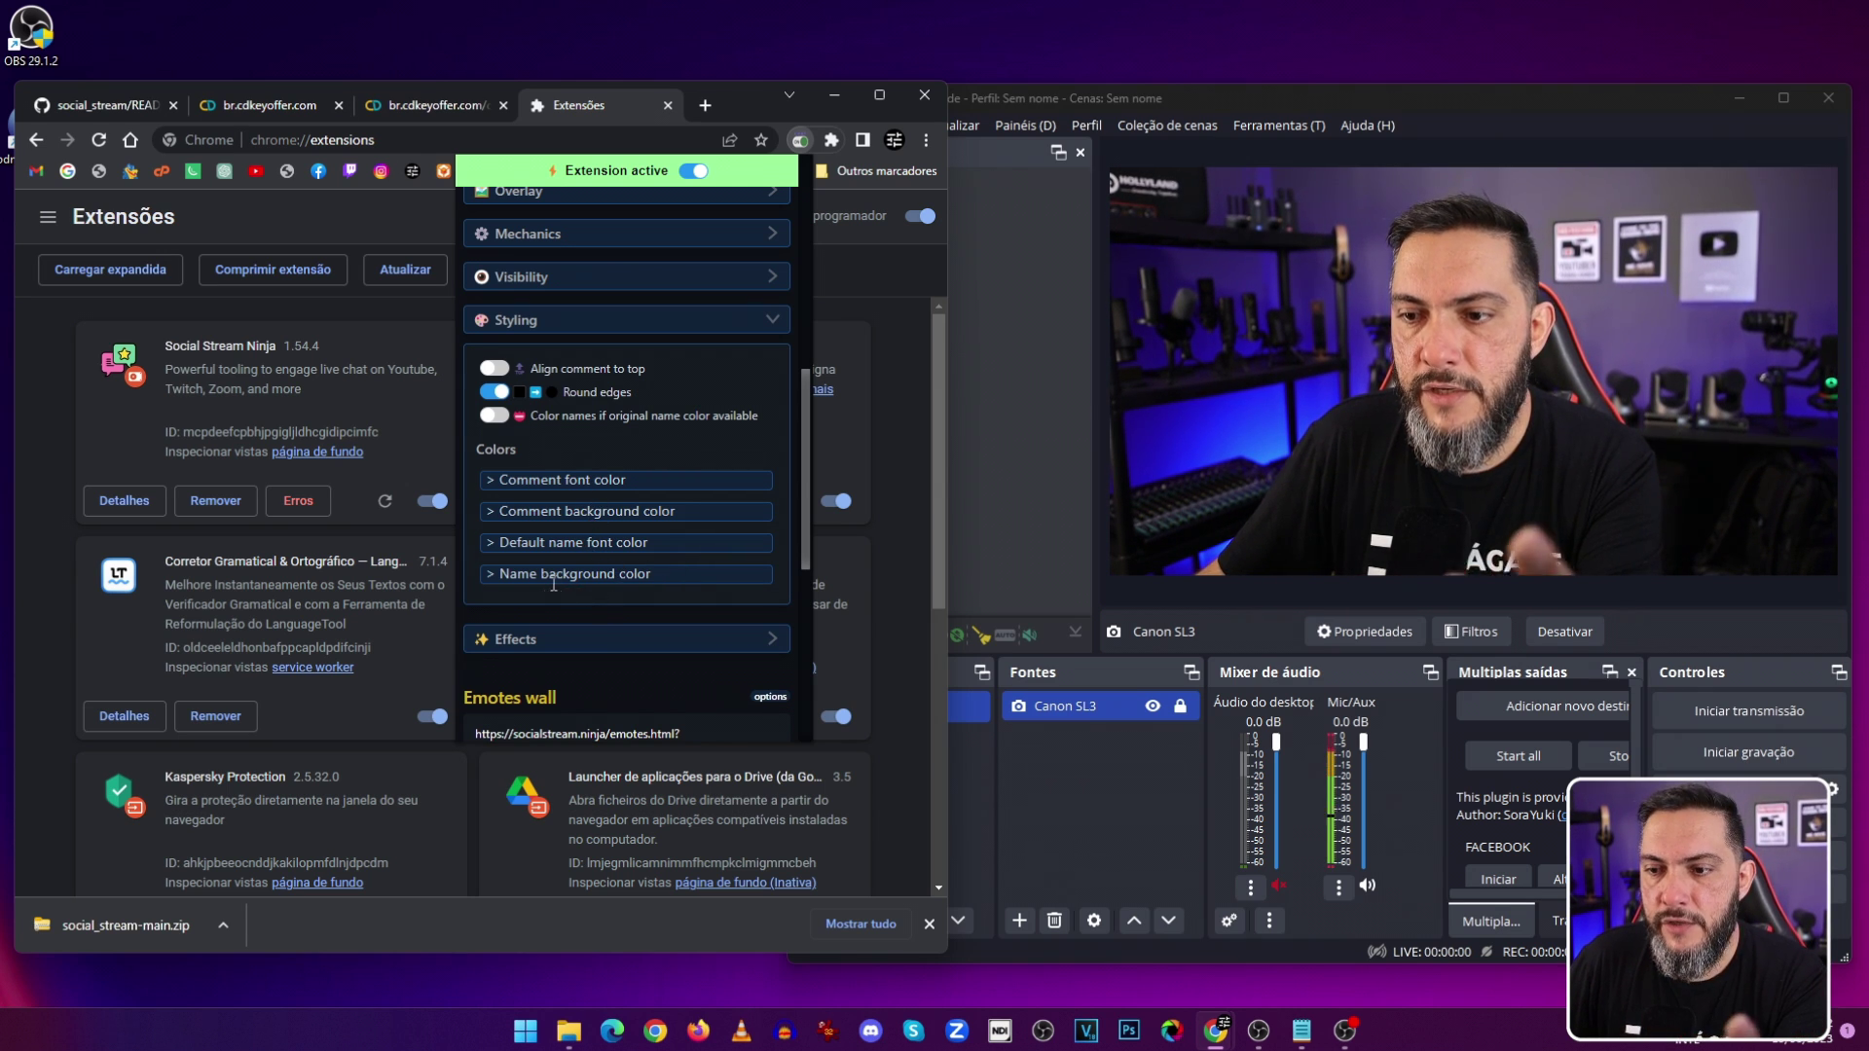
Paste #1ebb5c into the Featured chat overlay's Name background color field under Styling.
{"action": "left_click", "coordinate": [503, 576]}
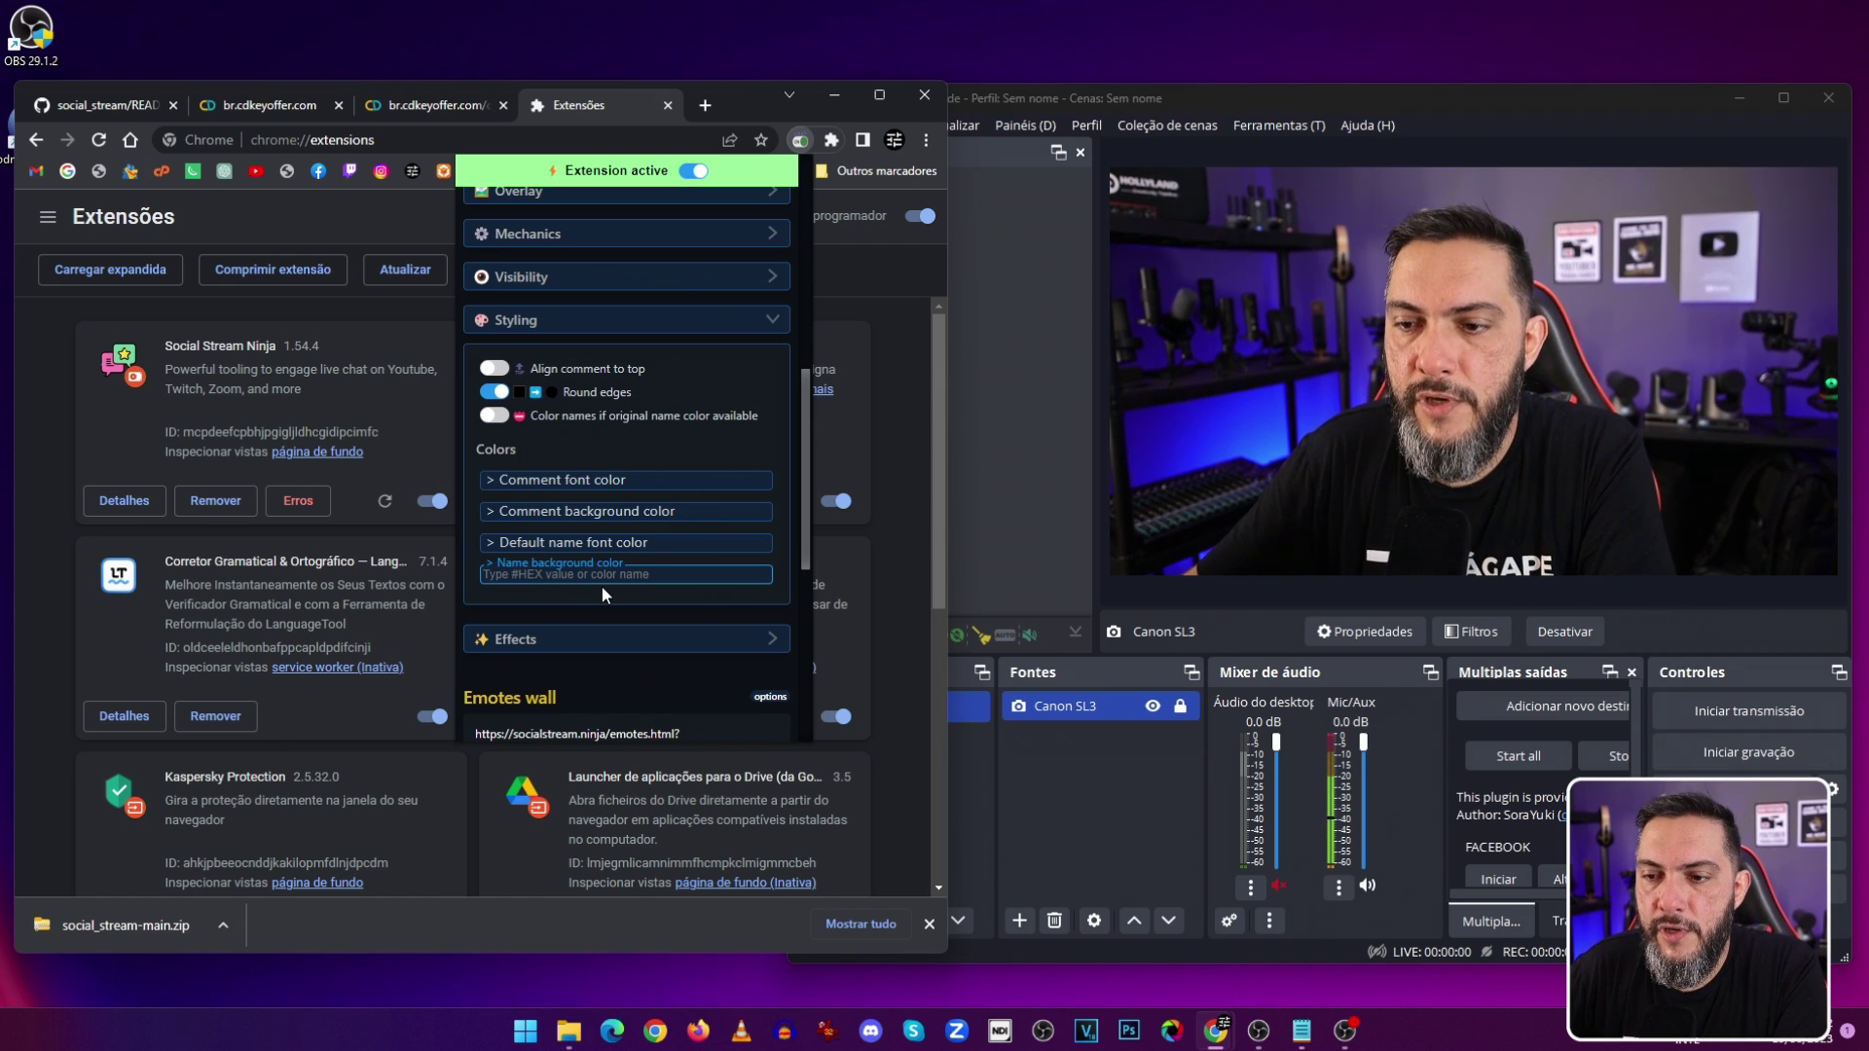
{"action": "key", "text": "alt+Tab"}
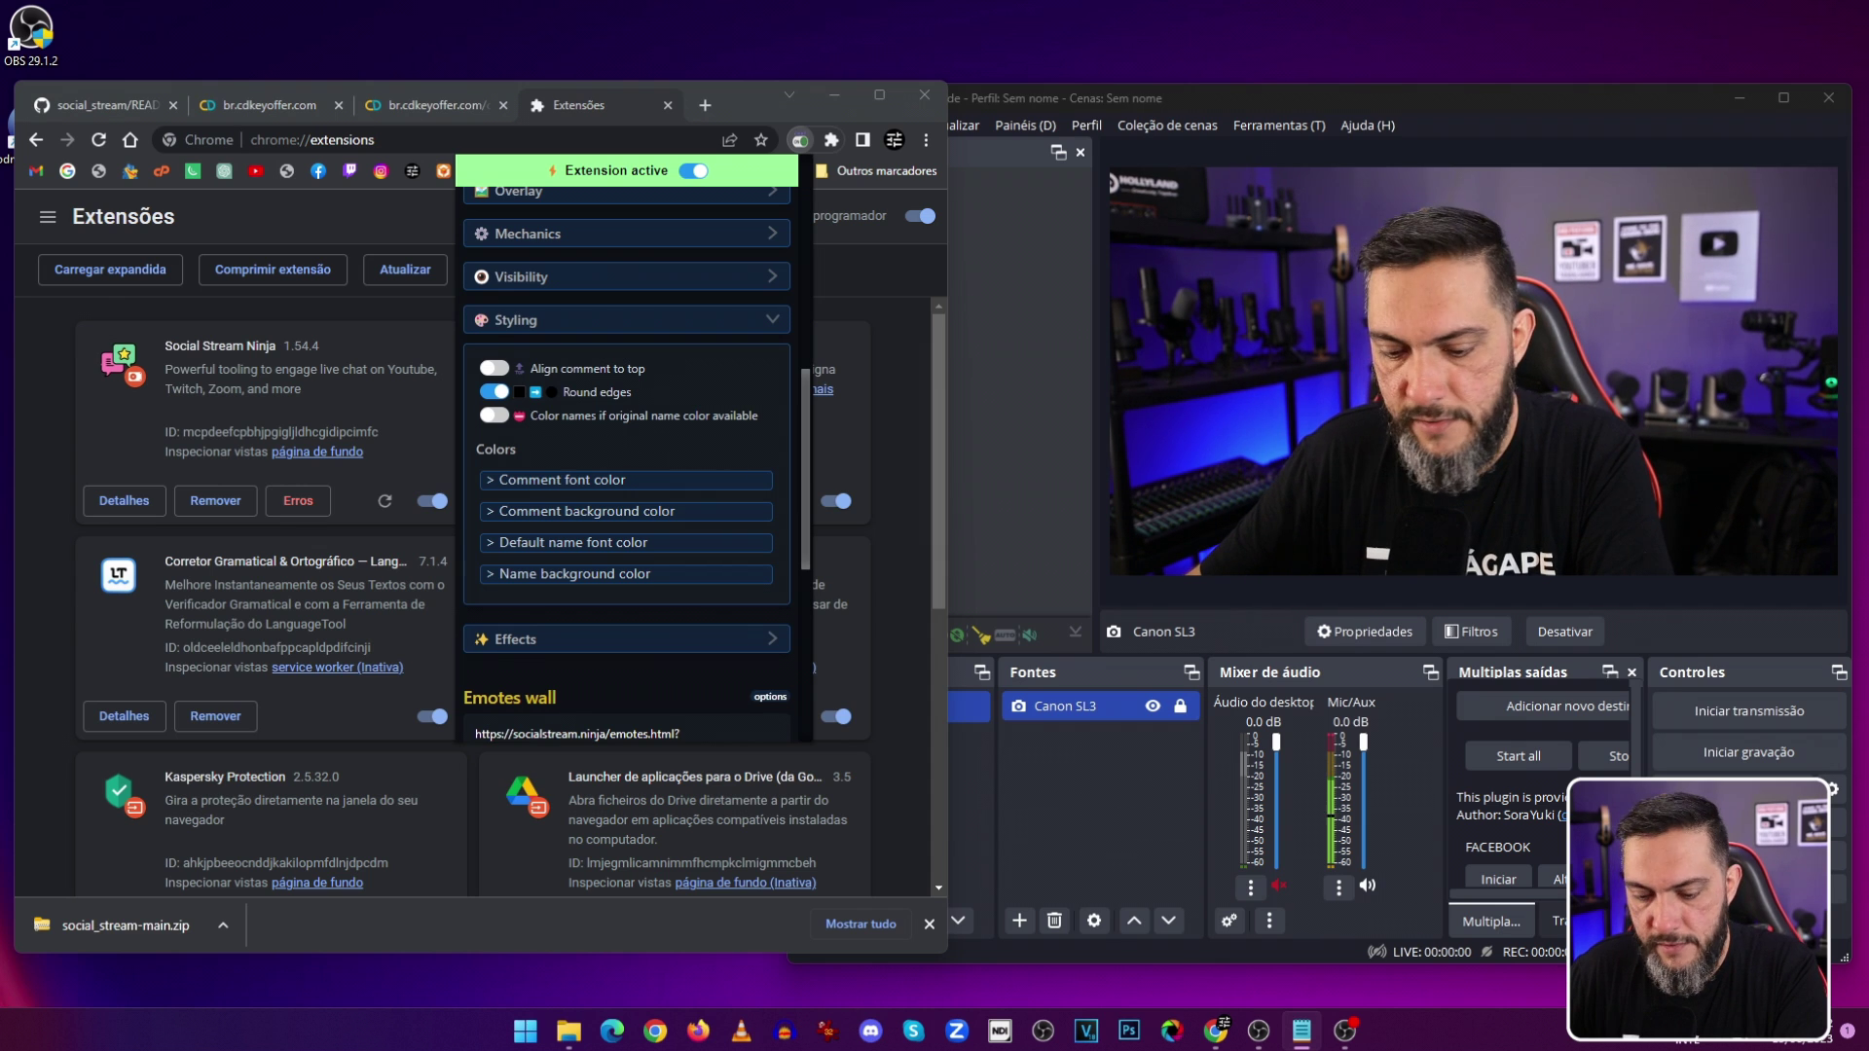
{"action": "left_click", "coordinate": [935, 441]}
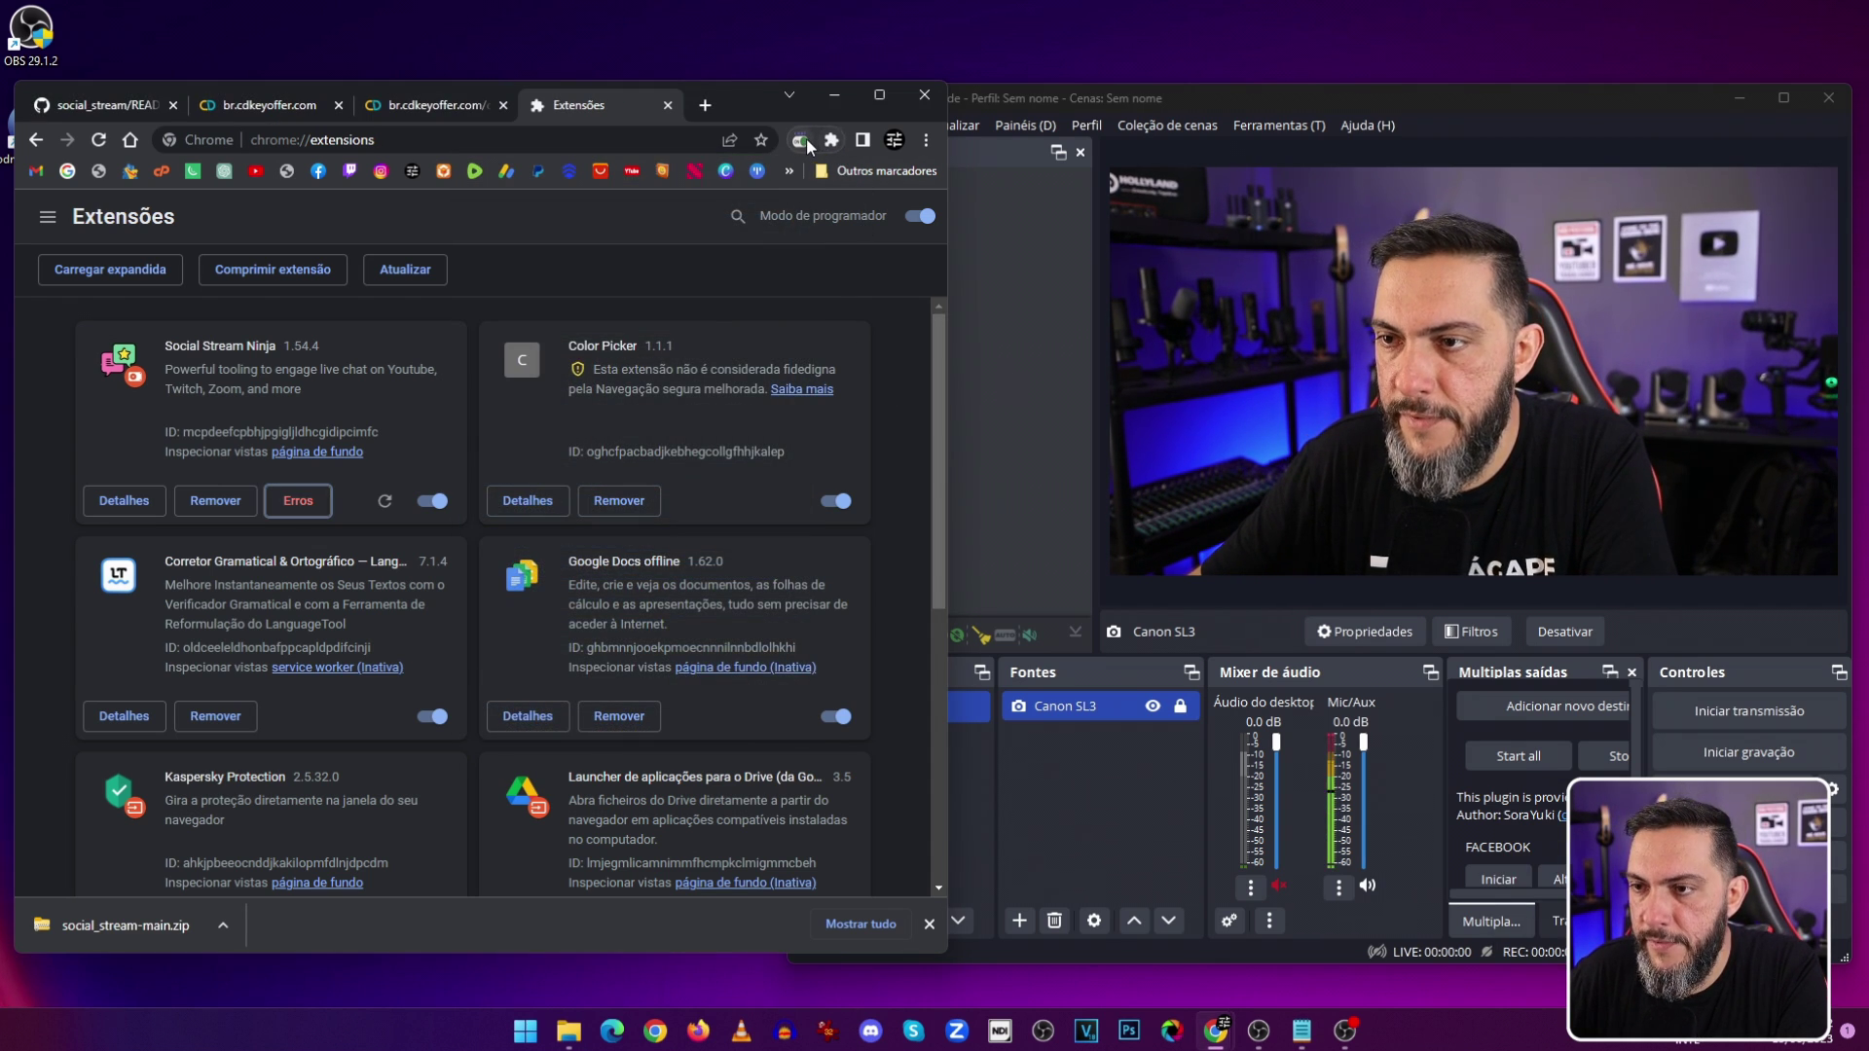
{"action": "left_click", "coordinate": [800, 142]}
{"action": "scroll", "coordinate": [604, 525], "scroll_direction": "down", "scroll_amount": 5}
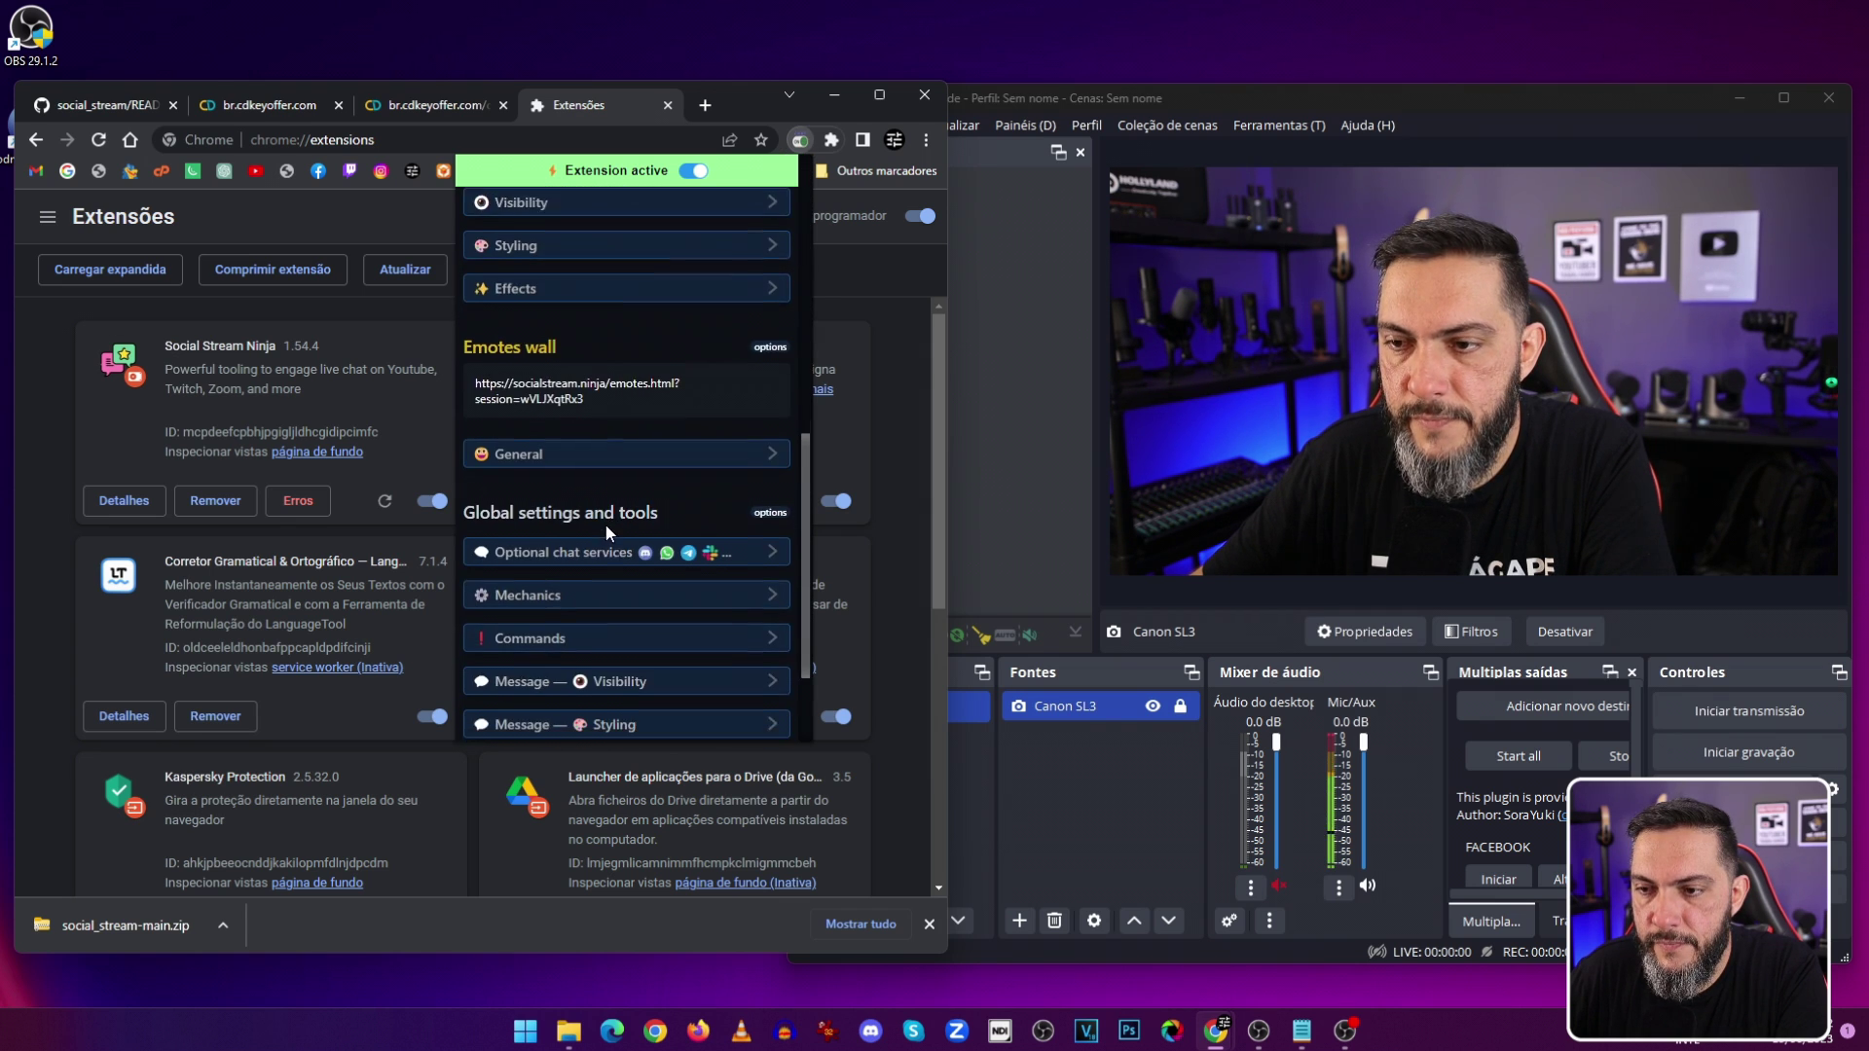
{"action": "scroll", "coordinate": [594, 504], "scroll_direction": "up", "scroll_amount": 2}
{"action": "left_click", "coordinate": [523, 521]}
{"action": "scroll", "coordinate": [526, 516], "scroll_direction": "down", "scroll_amount": 3}
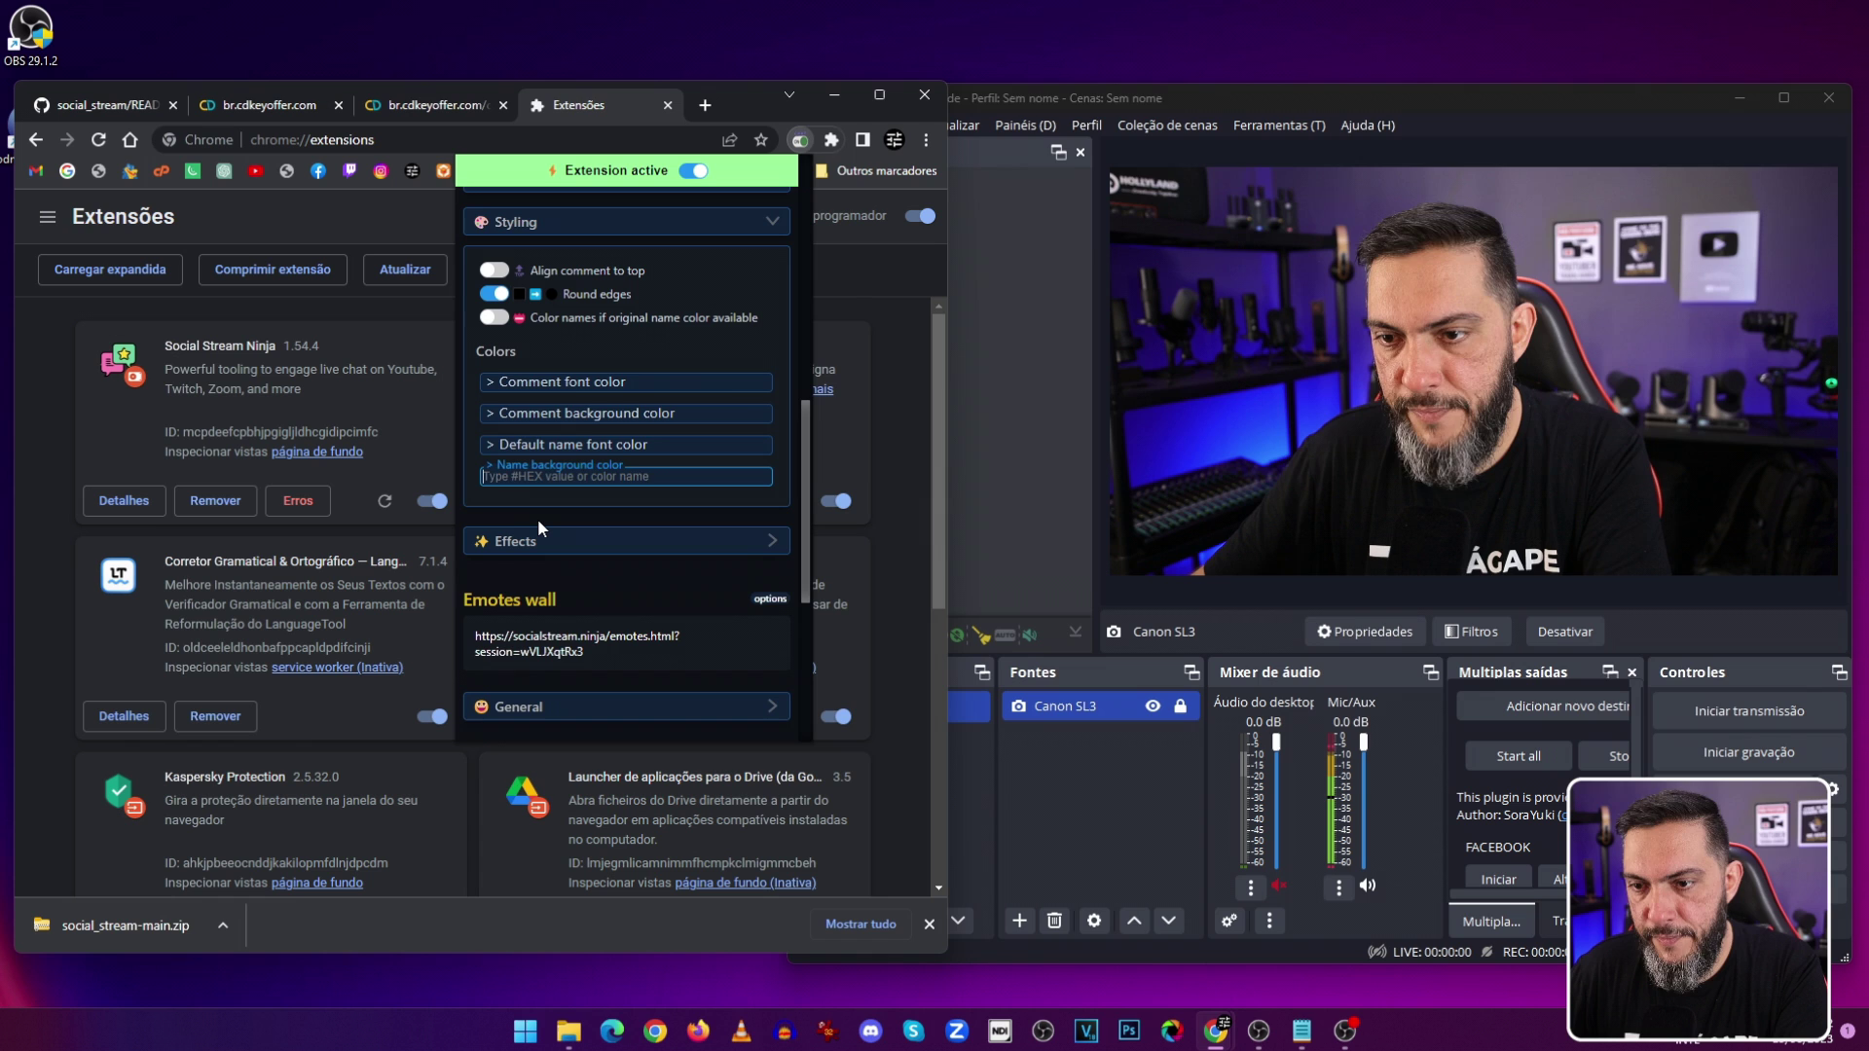
{"action": "type", "text": "#1ebb5c"}
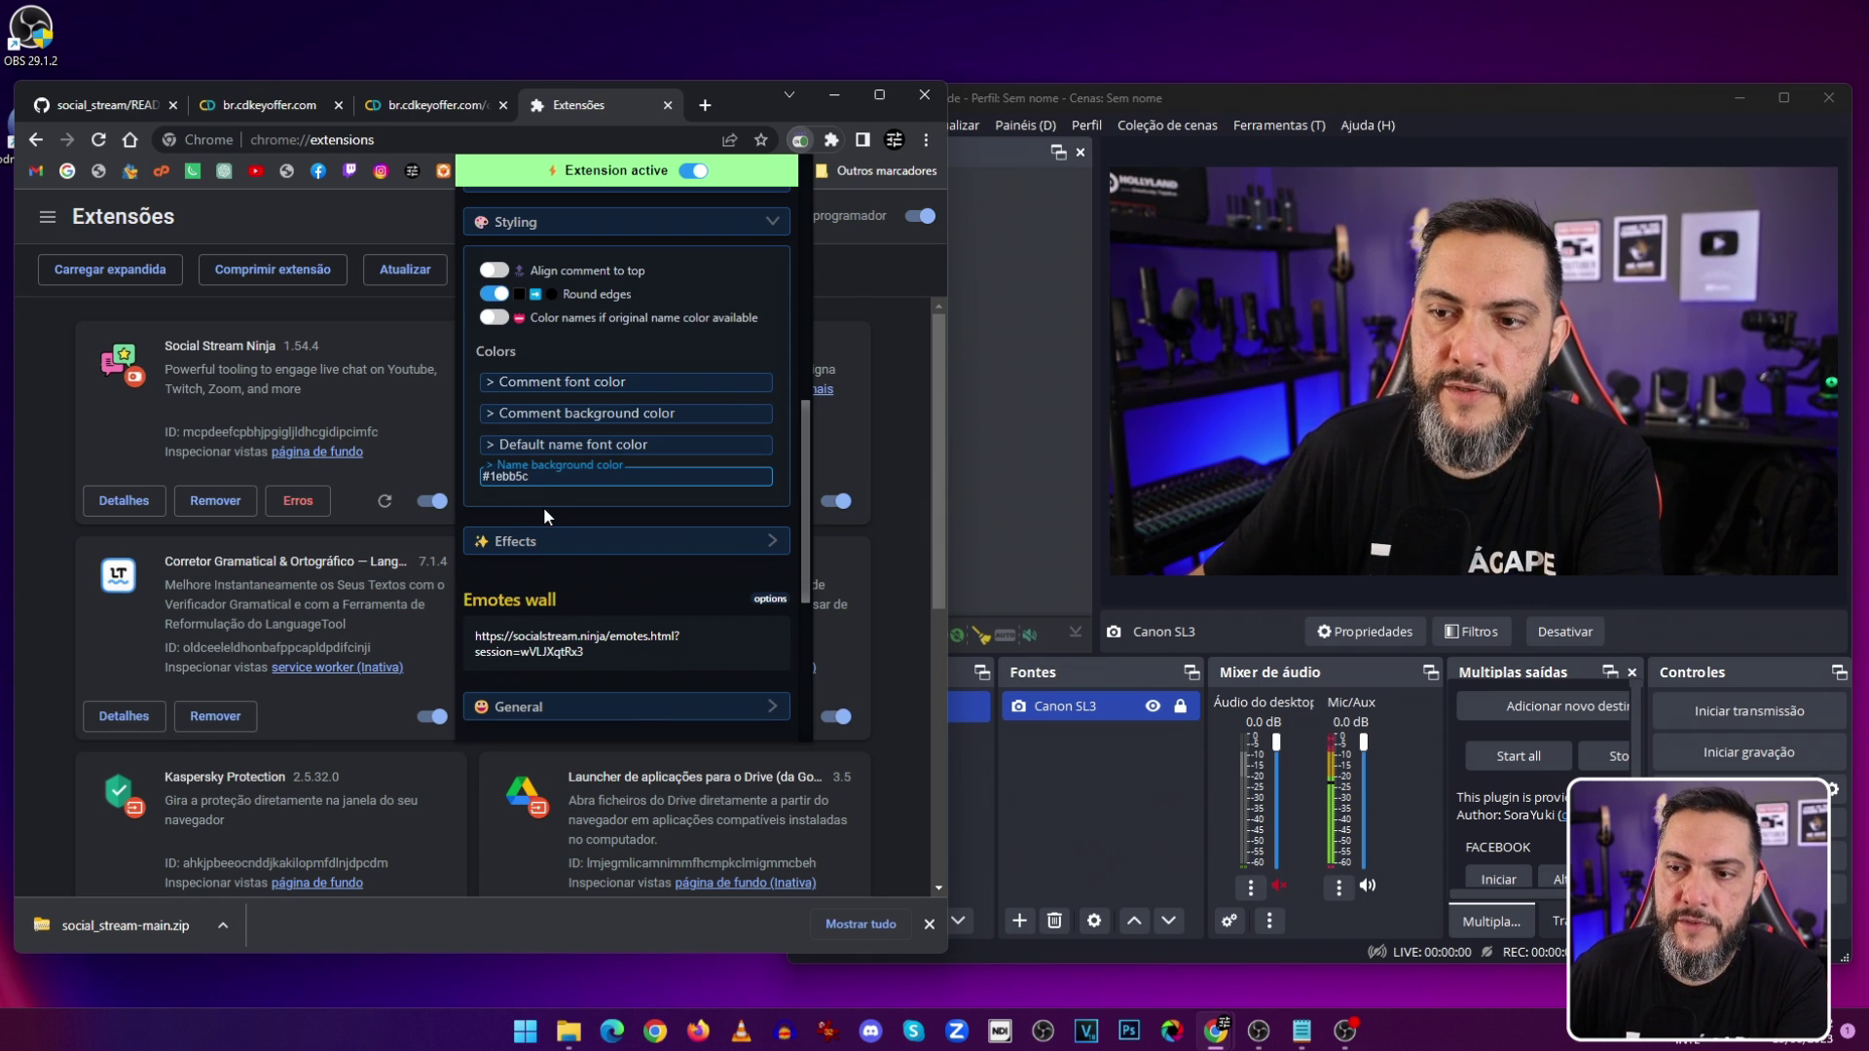
Search in a new tab for 'cor hex' to find an online hexadecimal colour picker.
{"action": "left_click", "coordinate": [708, 106]}
{"action": "type", "text": "cor"}
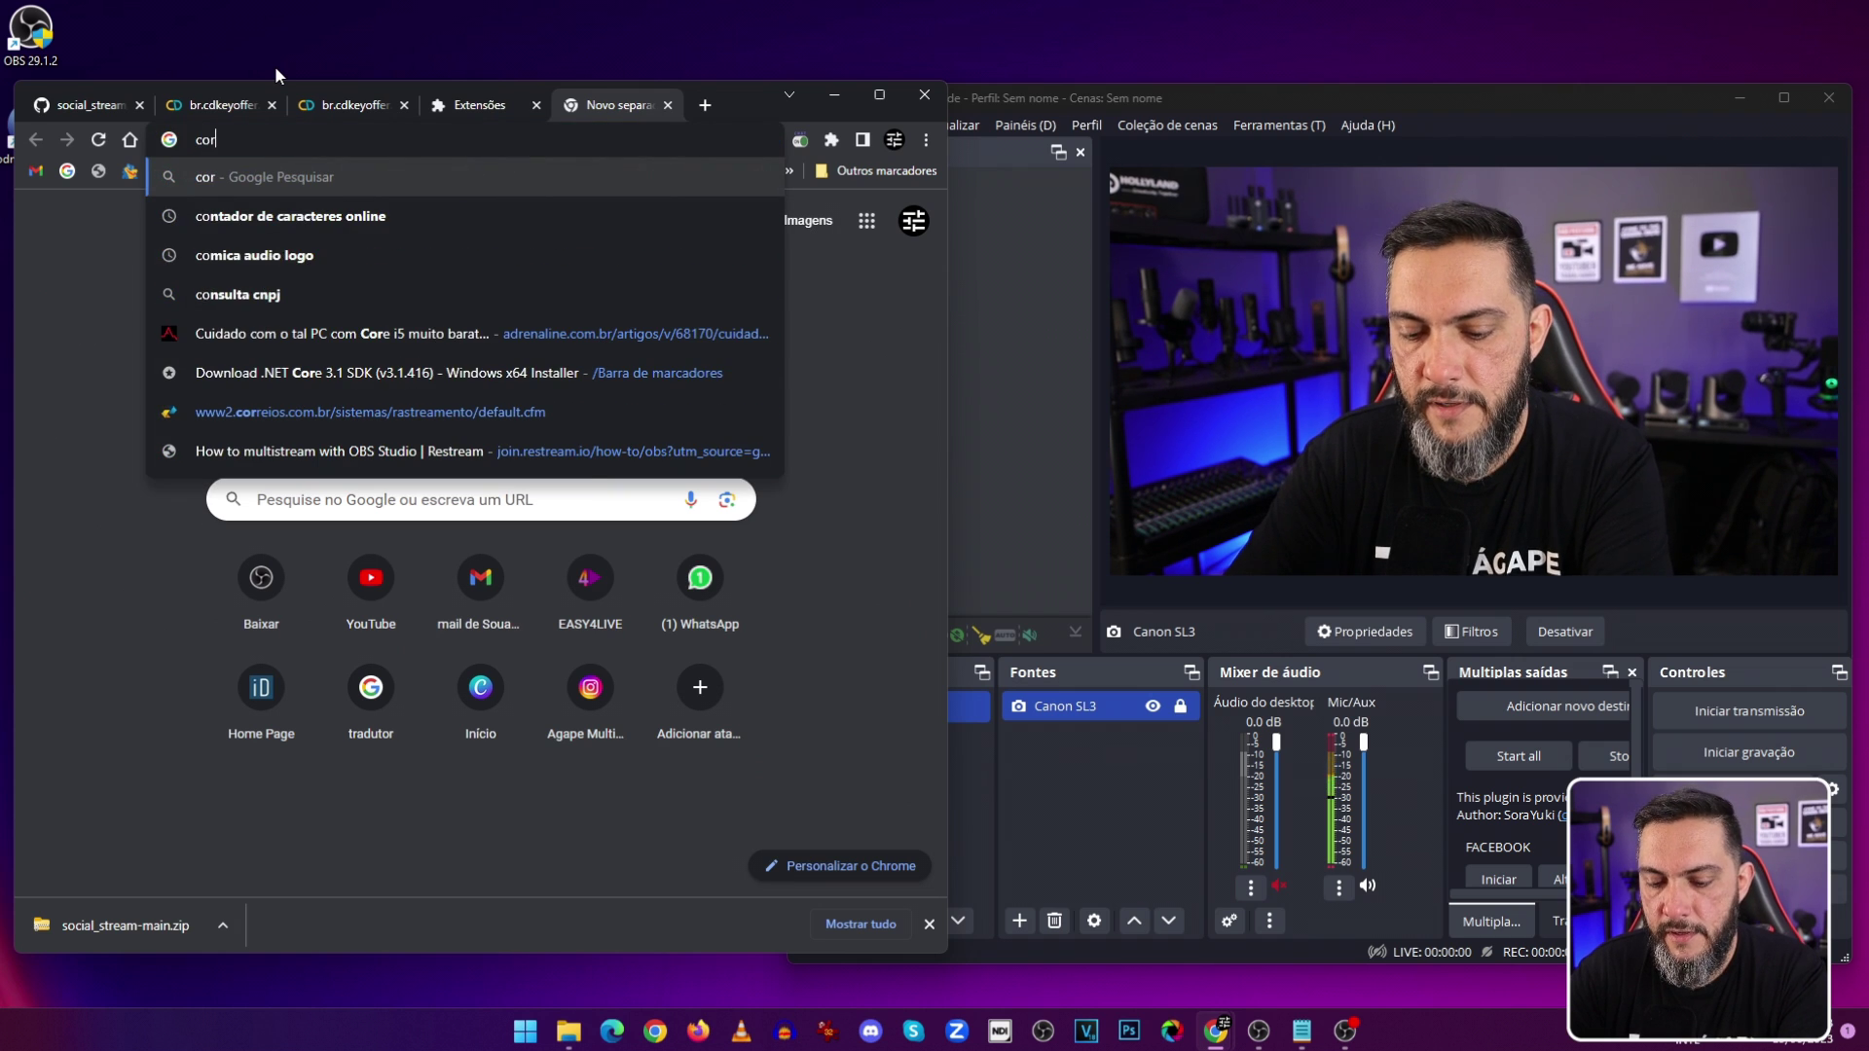
{"action": "type", "text": " hex"}
{"action": "key", "text": "Down"}
{"action": "key", "text": "Down"}
{"action": "key", "text": "Return"}
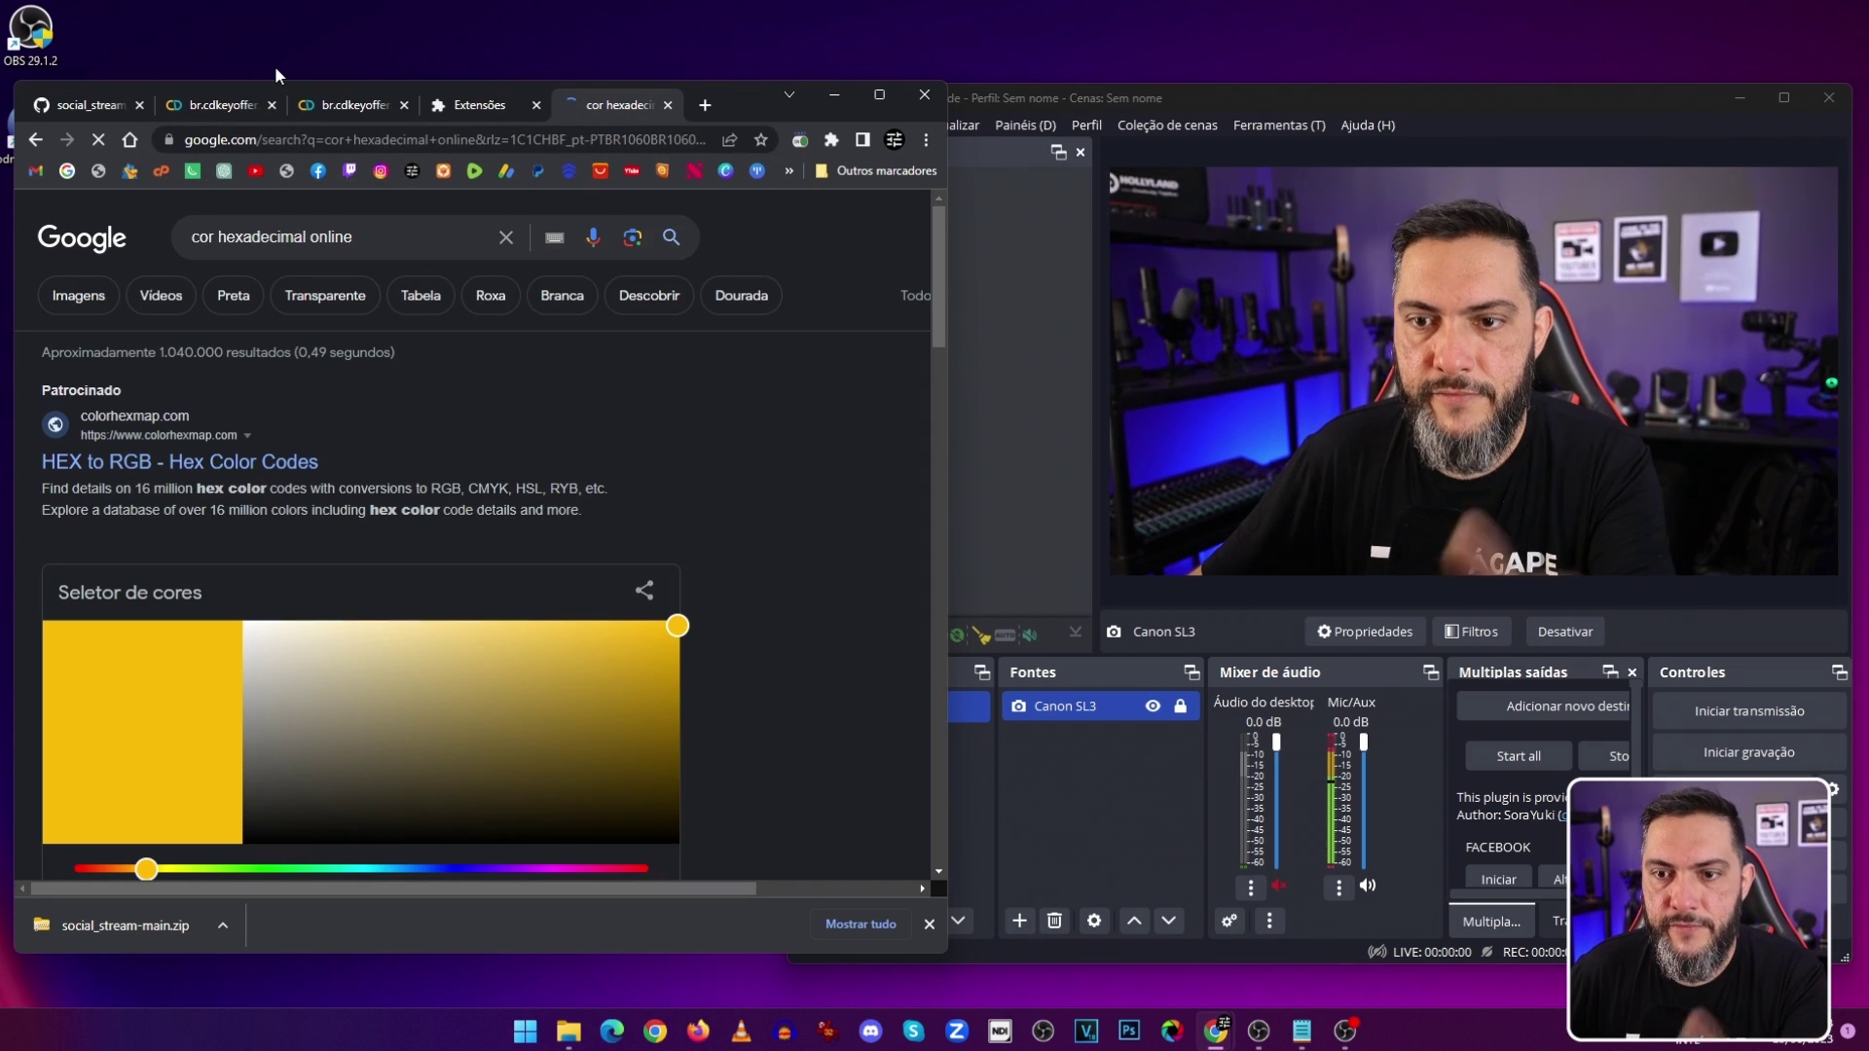
Pick the colour #9e8234 in the online picker and return to the Extensions page.
{"action": "scroll", "coordinate": [652, 418], "scroll_direction": "down", "scroll_amount": 2}
{"action": "left_click_drag", "start_coordinate": [525, 507], "coordinate": [387, 580]}
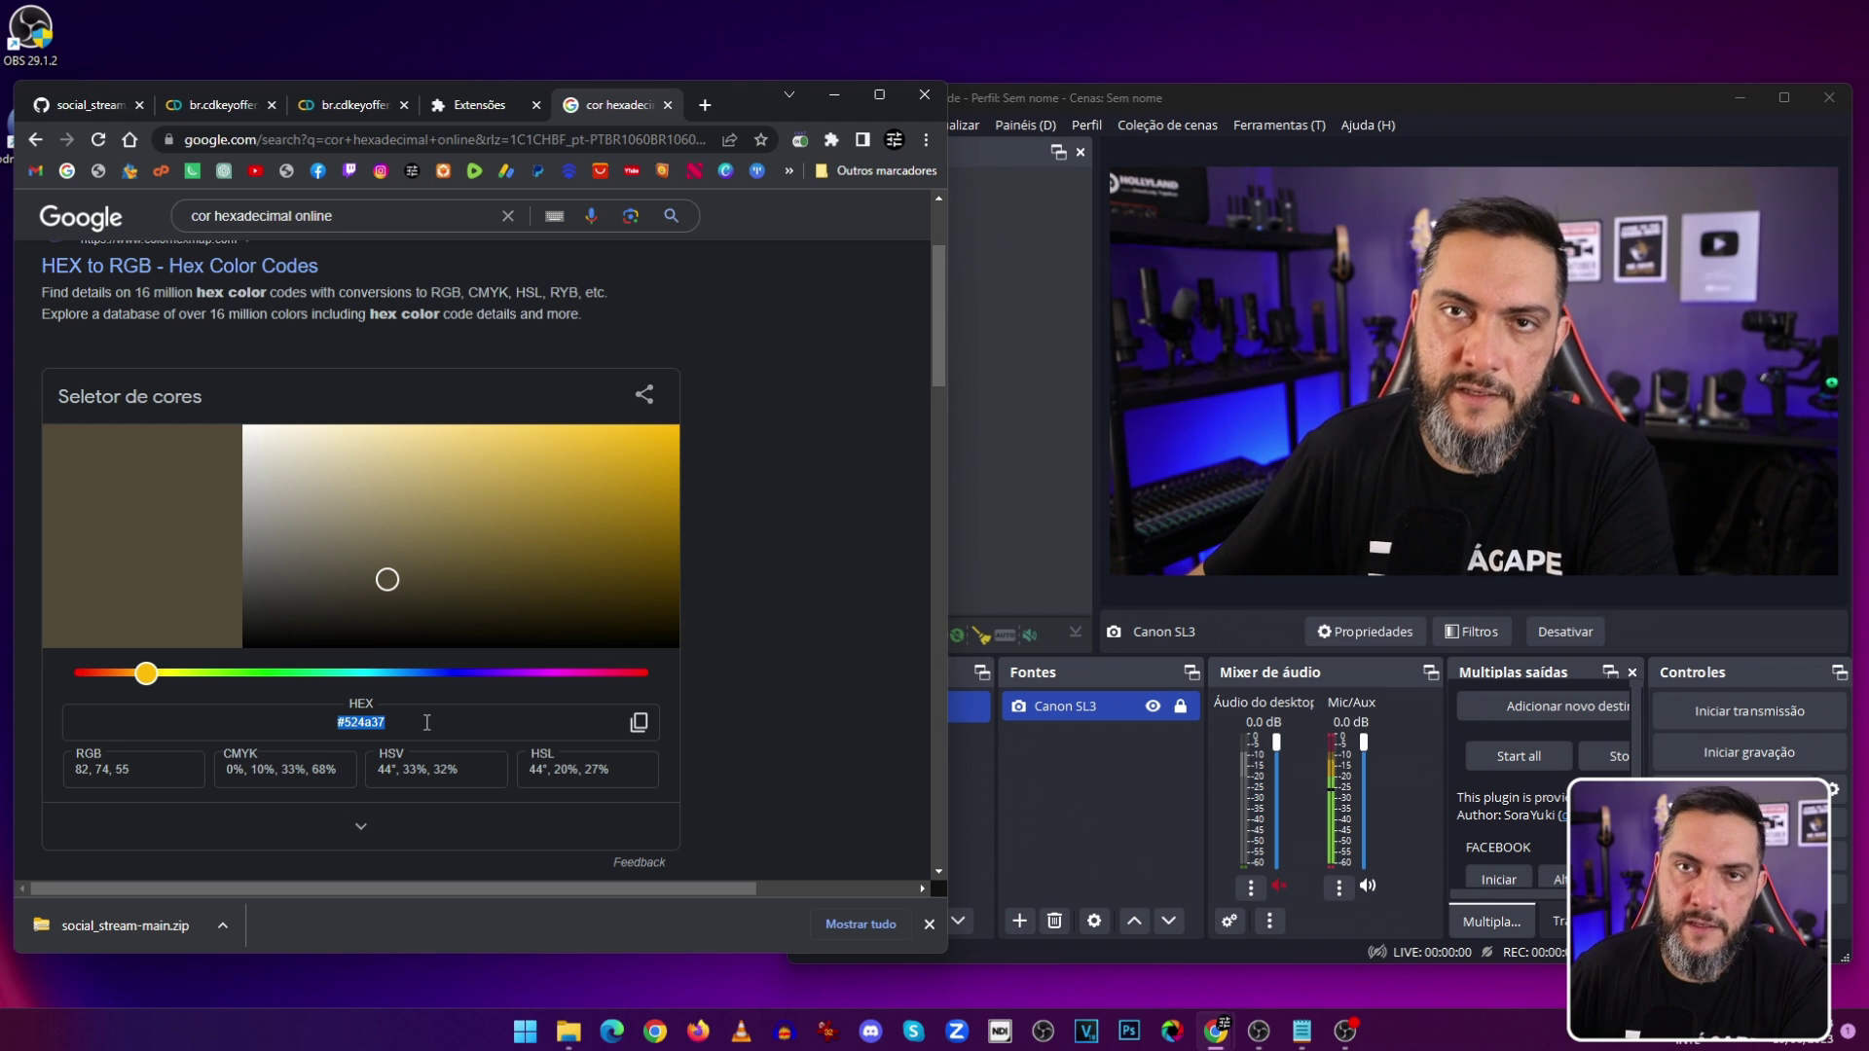
{"action": "left_click", "coordinate": [535, 511]}
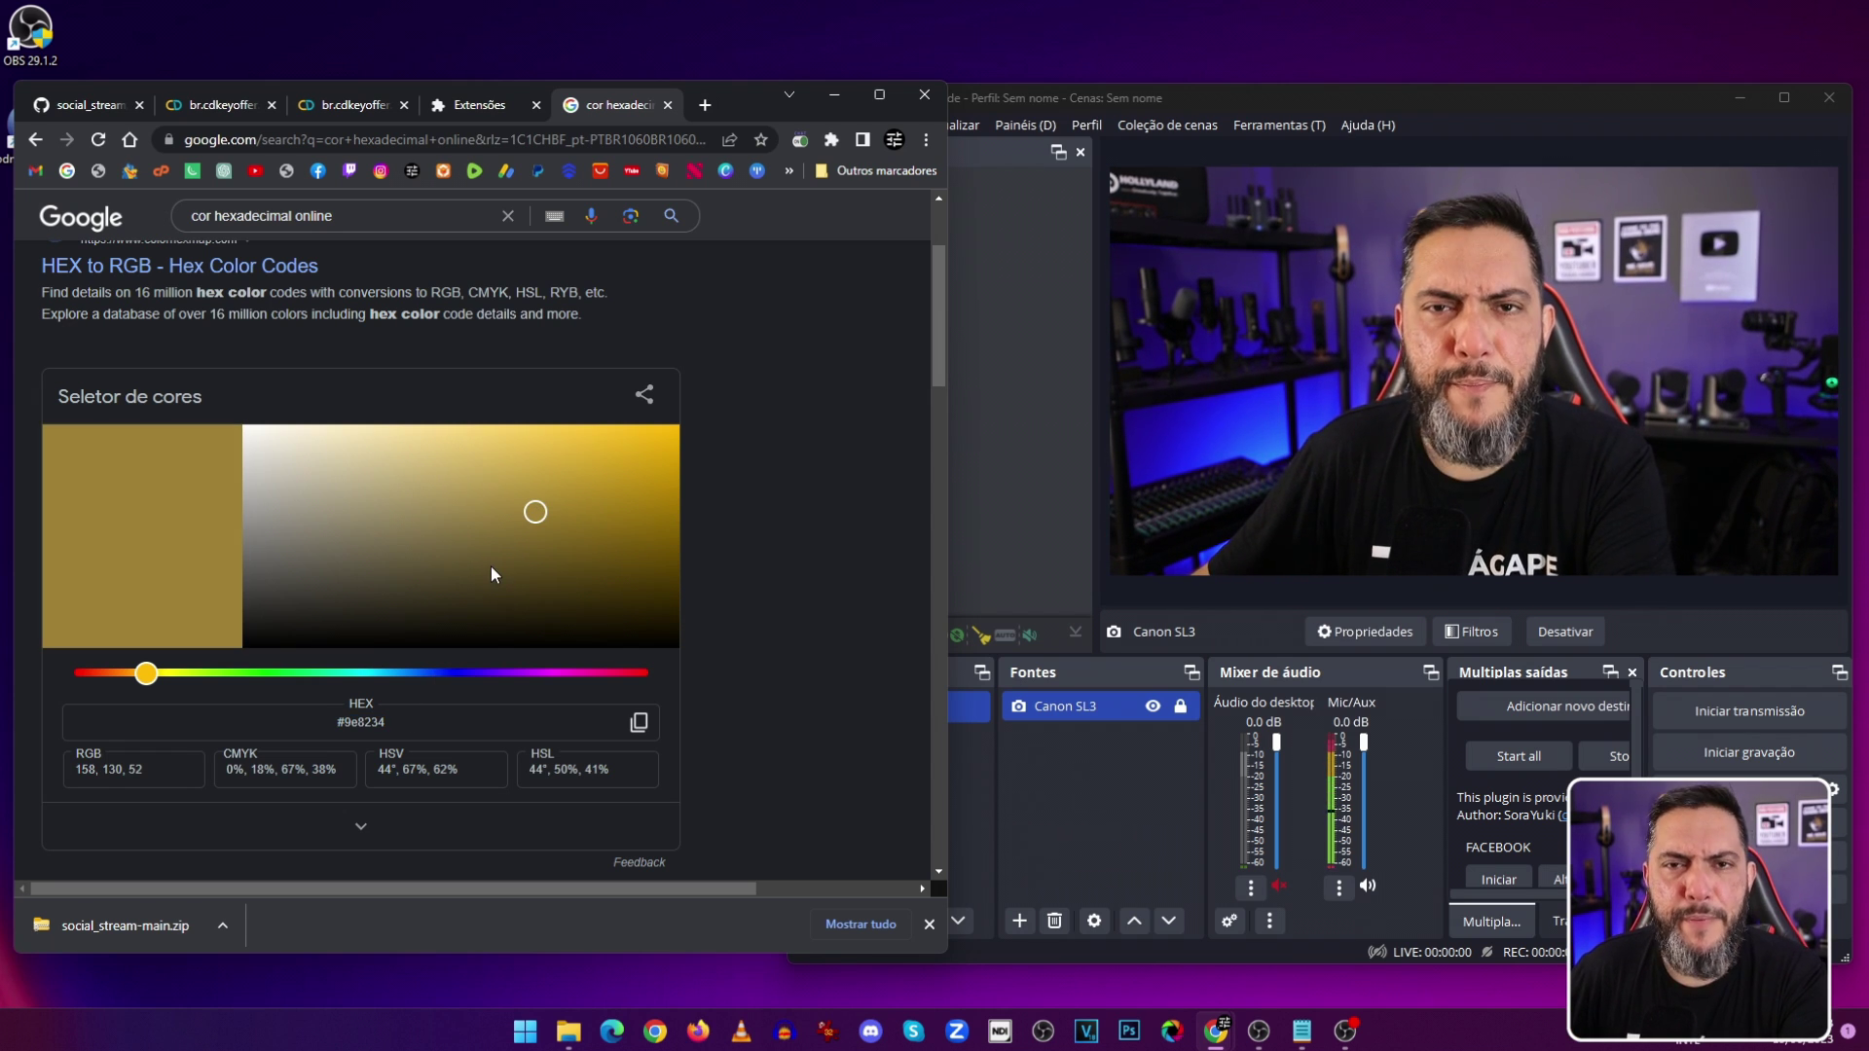
{"action": "left_click", "coordinate": [477, 105]}
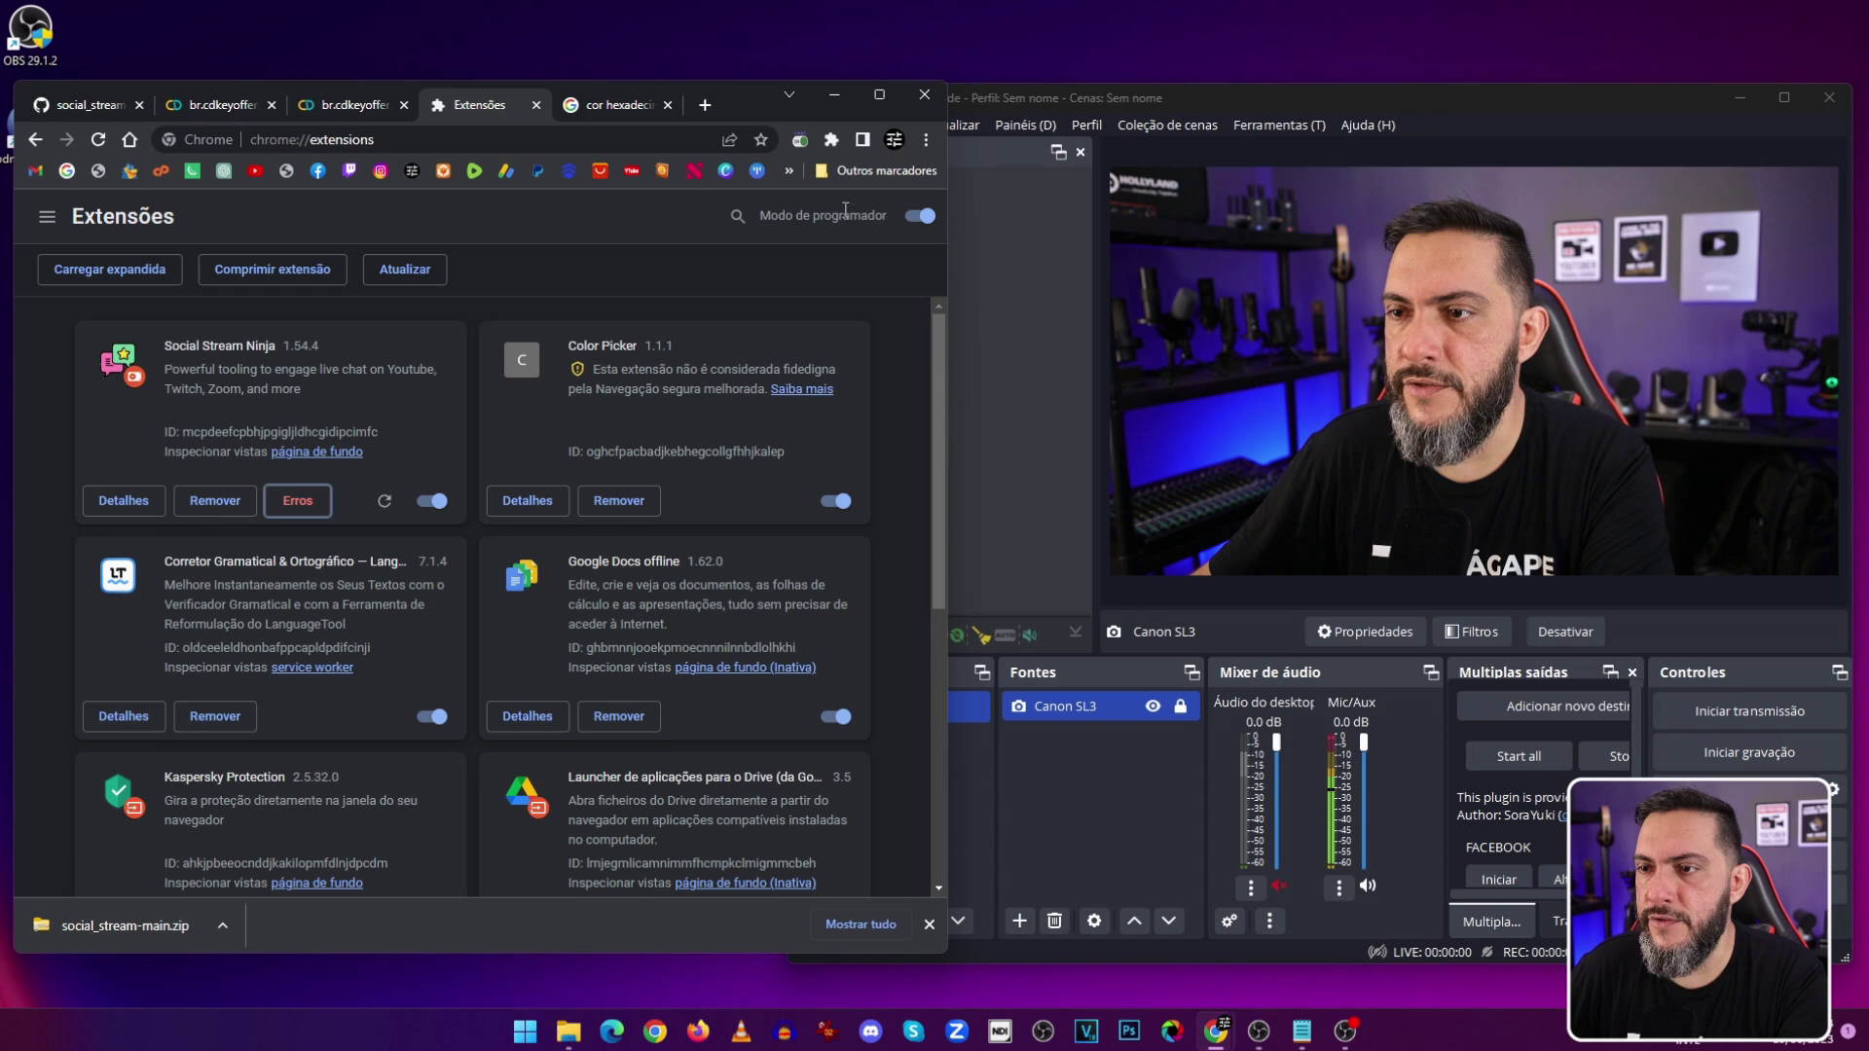
In the Social Stream Ninja popup, review the featured overlay's Styling and Effects options.
{"action": "left_click", "coordinate": [799, 141]}
{"action": "scroll", "coordinate": [678, 457], "scroll_direction": "down", "scroll_amount": 6}
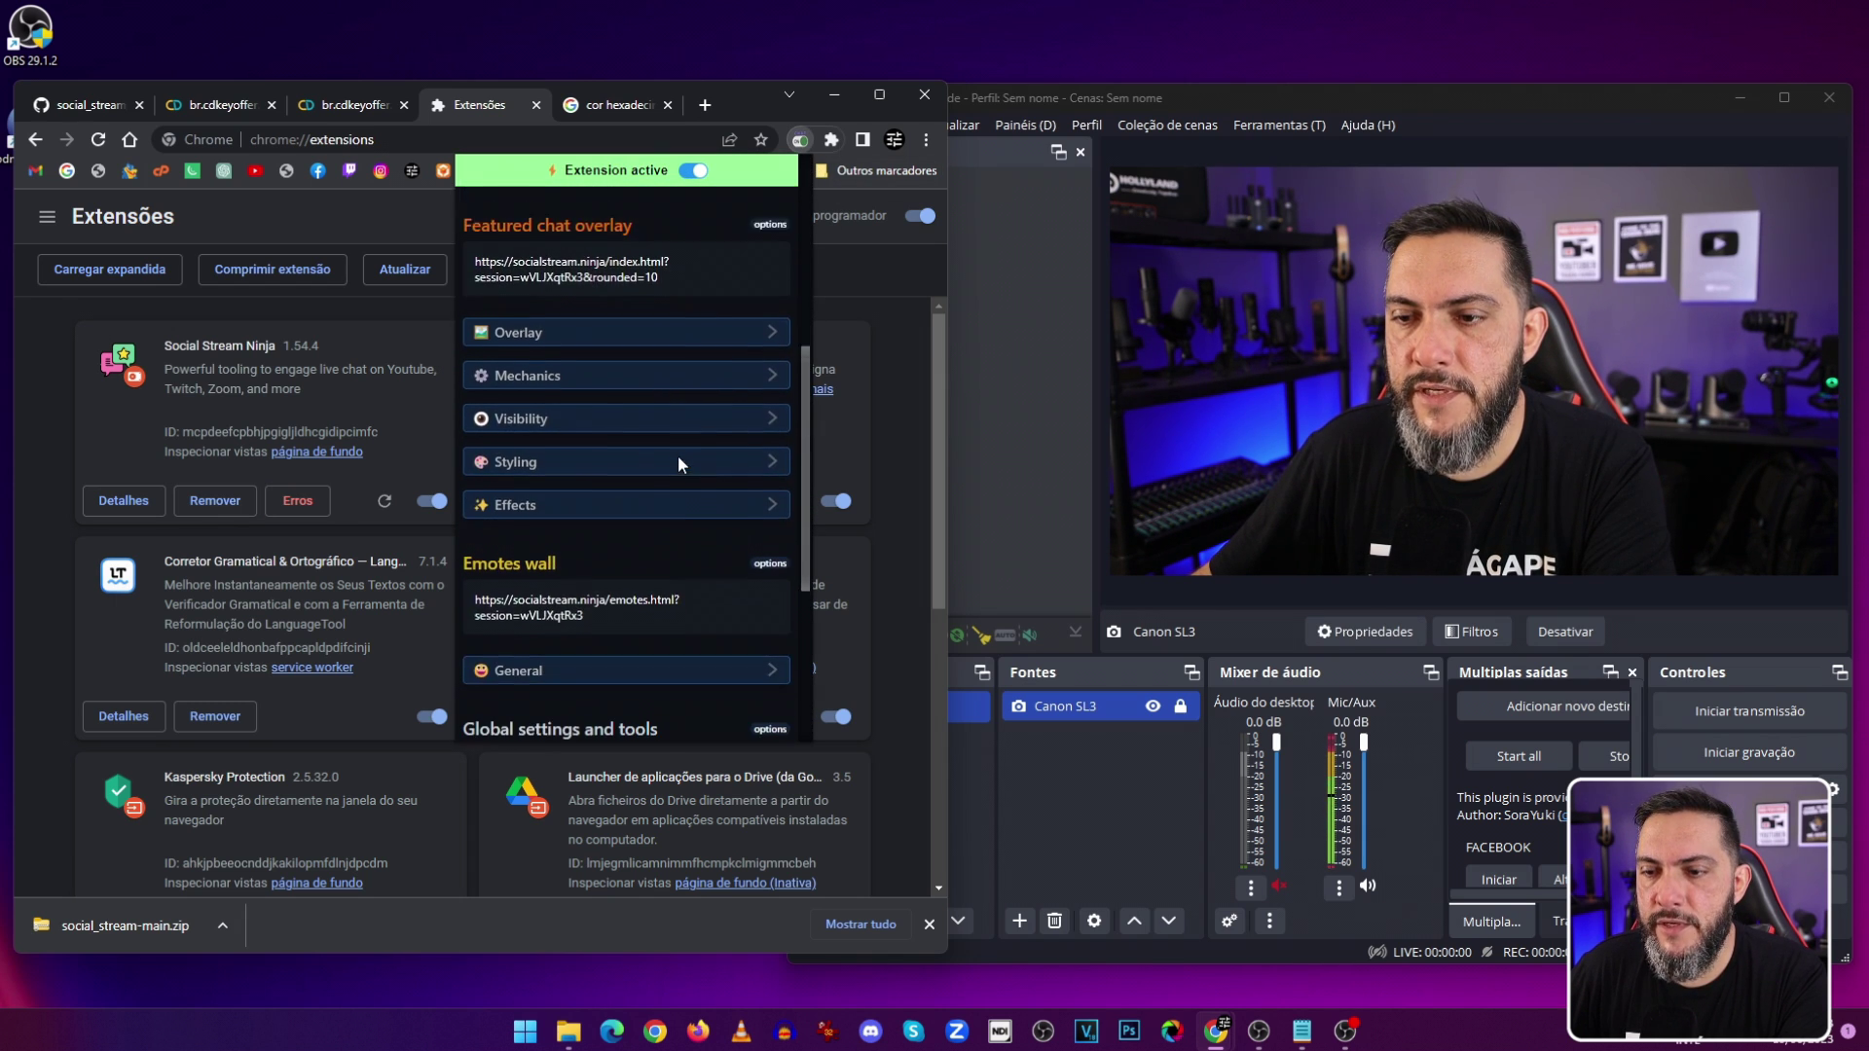
{"action": "left_click", "coordinate": [543, 425]}
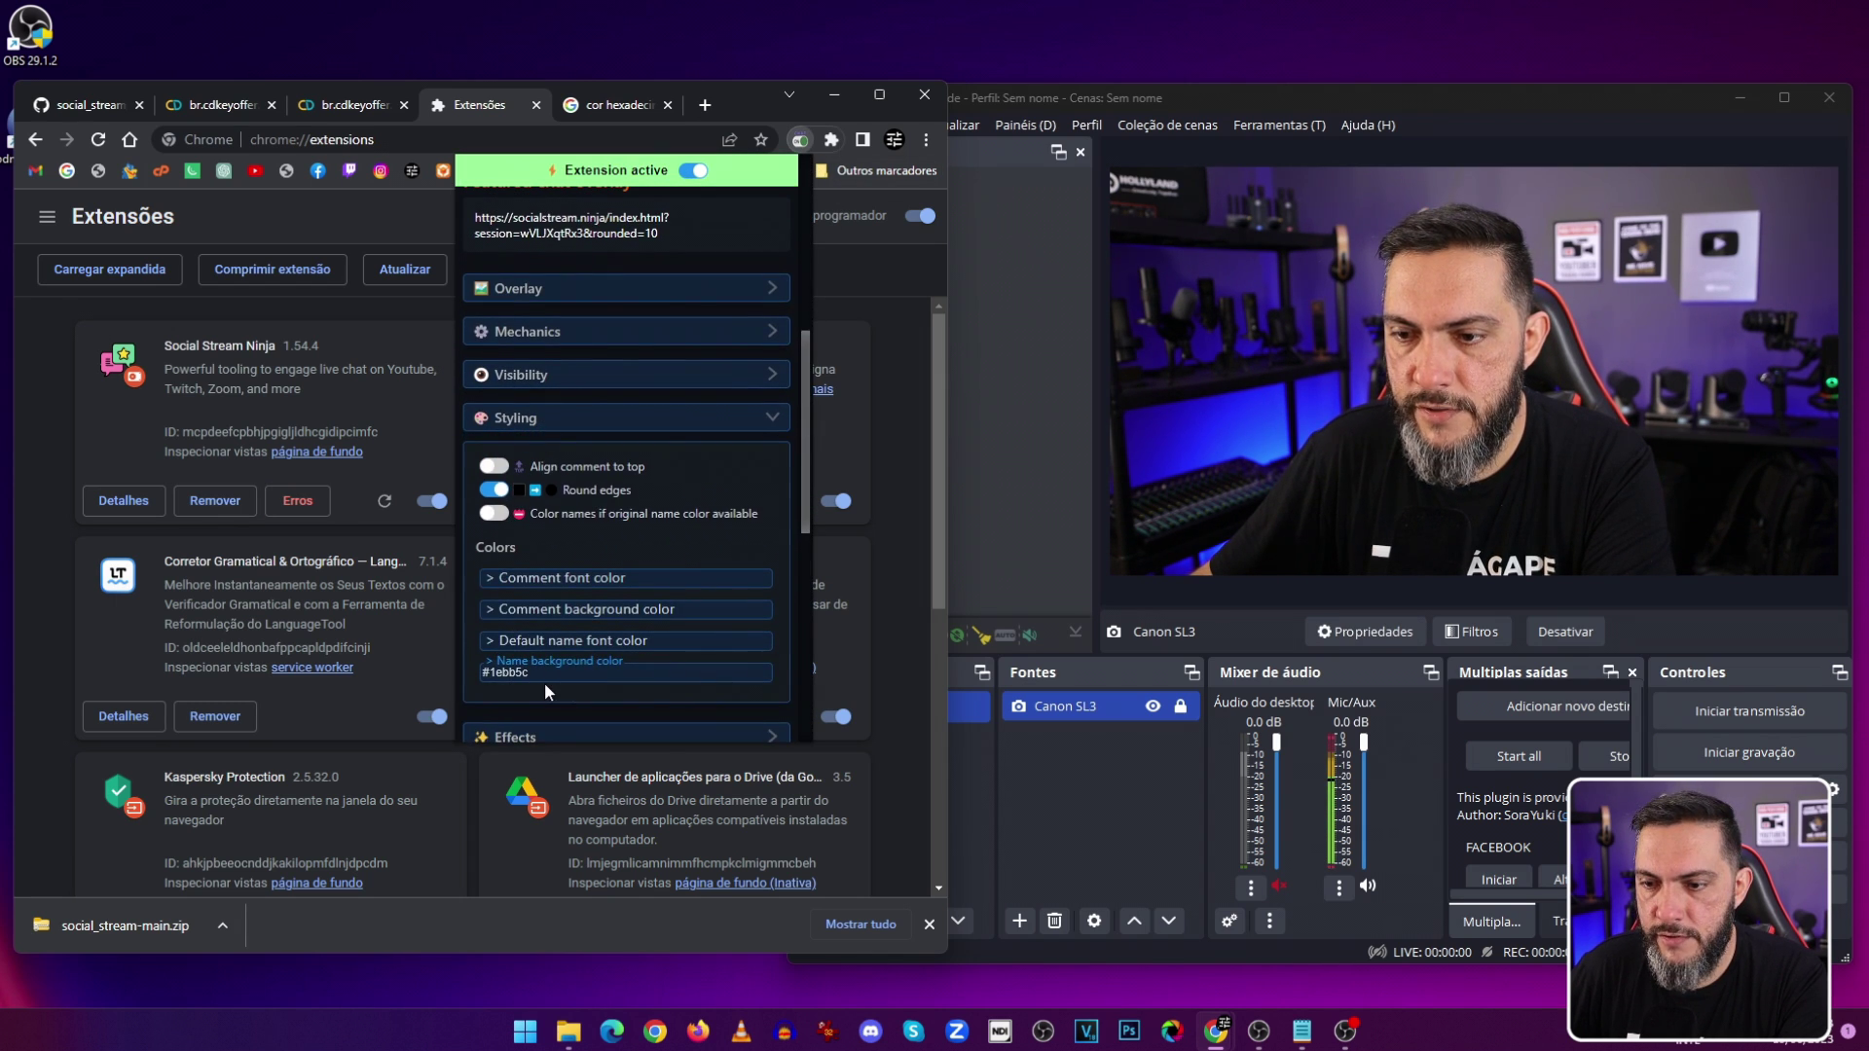
{"action": "left_click", "coordinate": [770, 420]}
{"action": "left_click", "coordinate": [776, 463]}
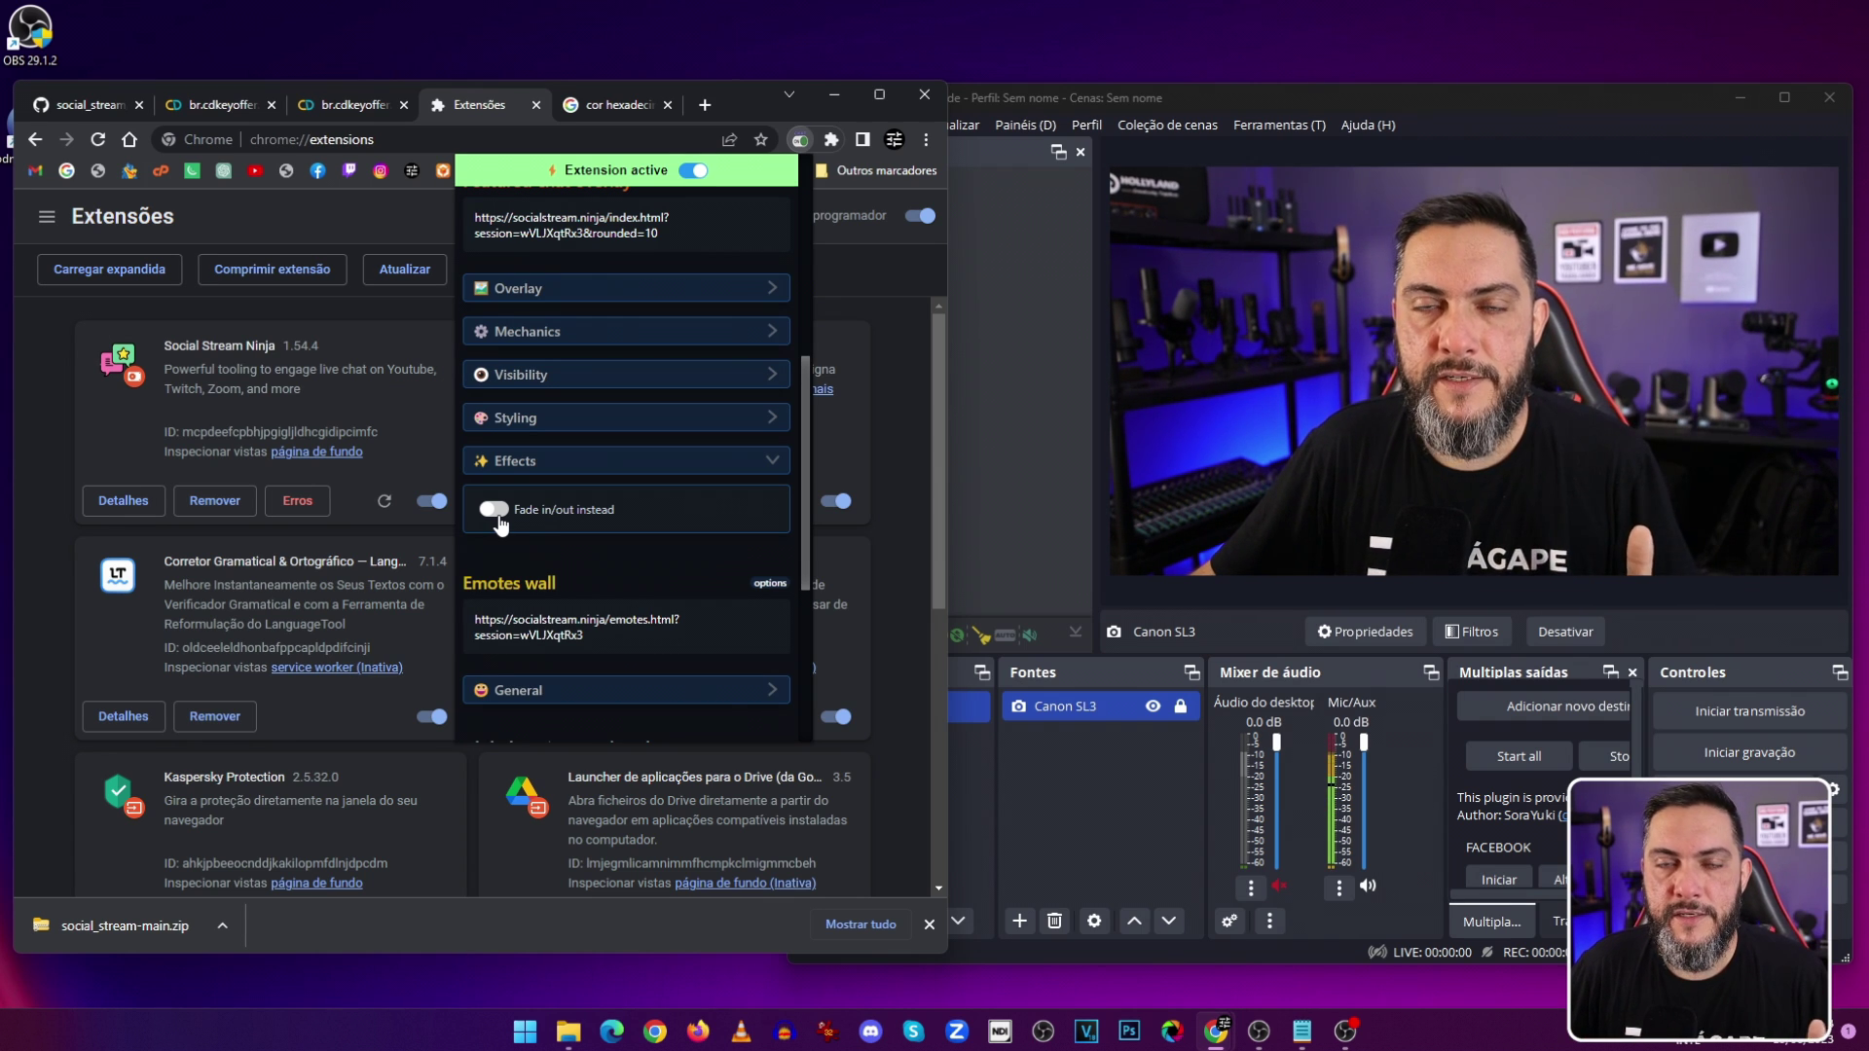
{"action": "left_click", "coordinate": [776, 465]}
{"action": "left_click_drag", "start_coordinate": [796, 464], "coordinate": [798, 413]}
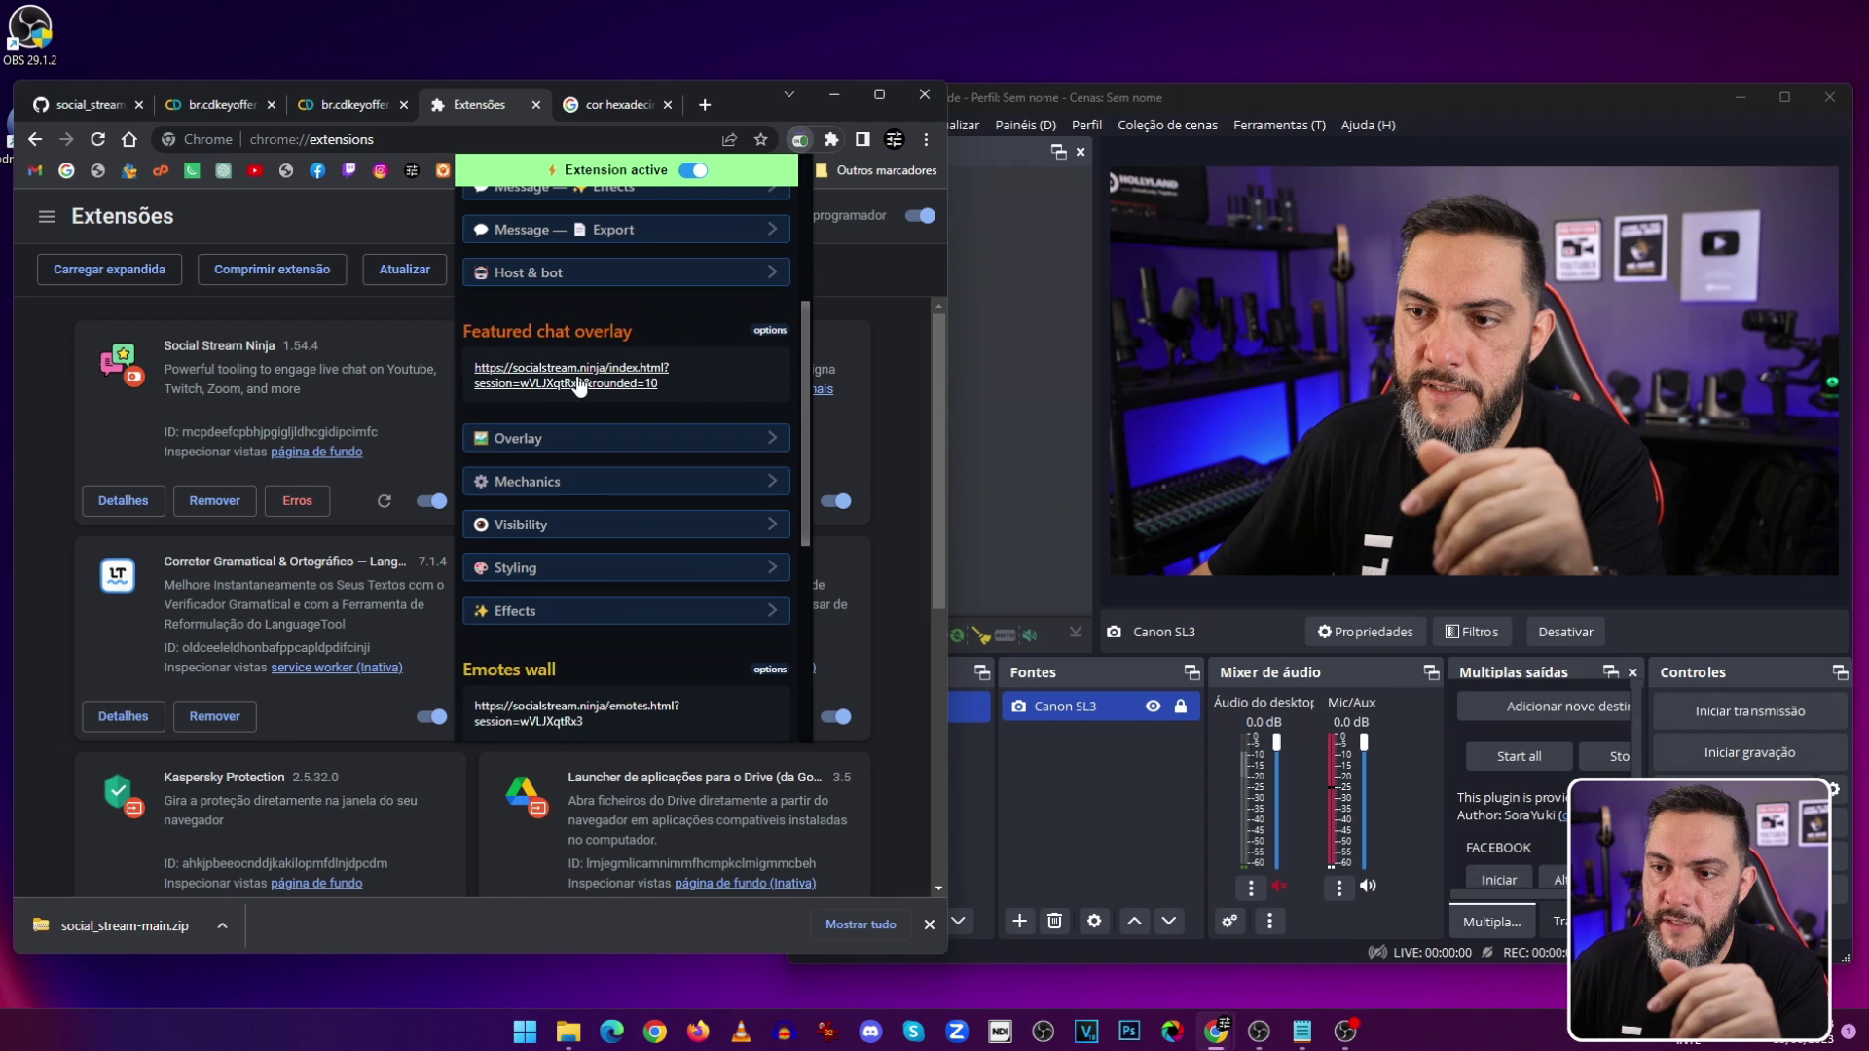
Copy the Featured chat overlay link address and shift the OBS window left.
{"action": "mouse_move", "coordinate": [590, 380]}
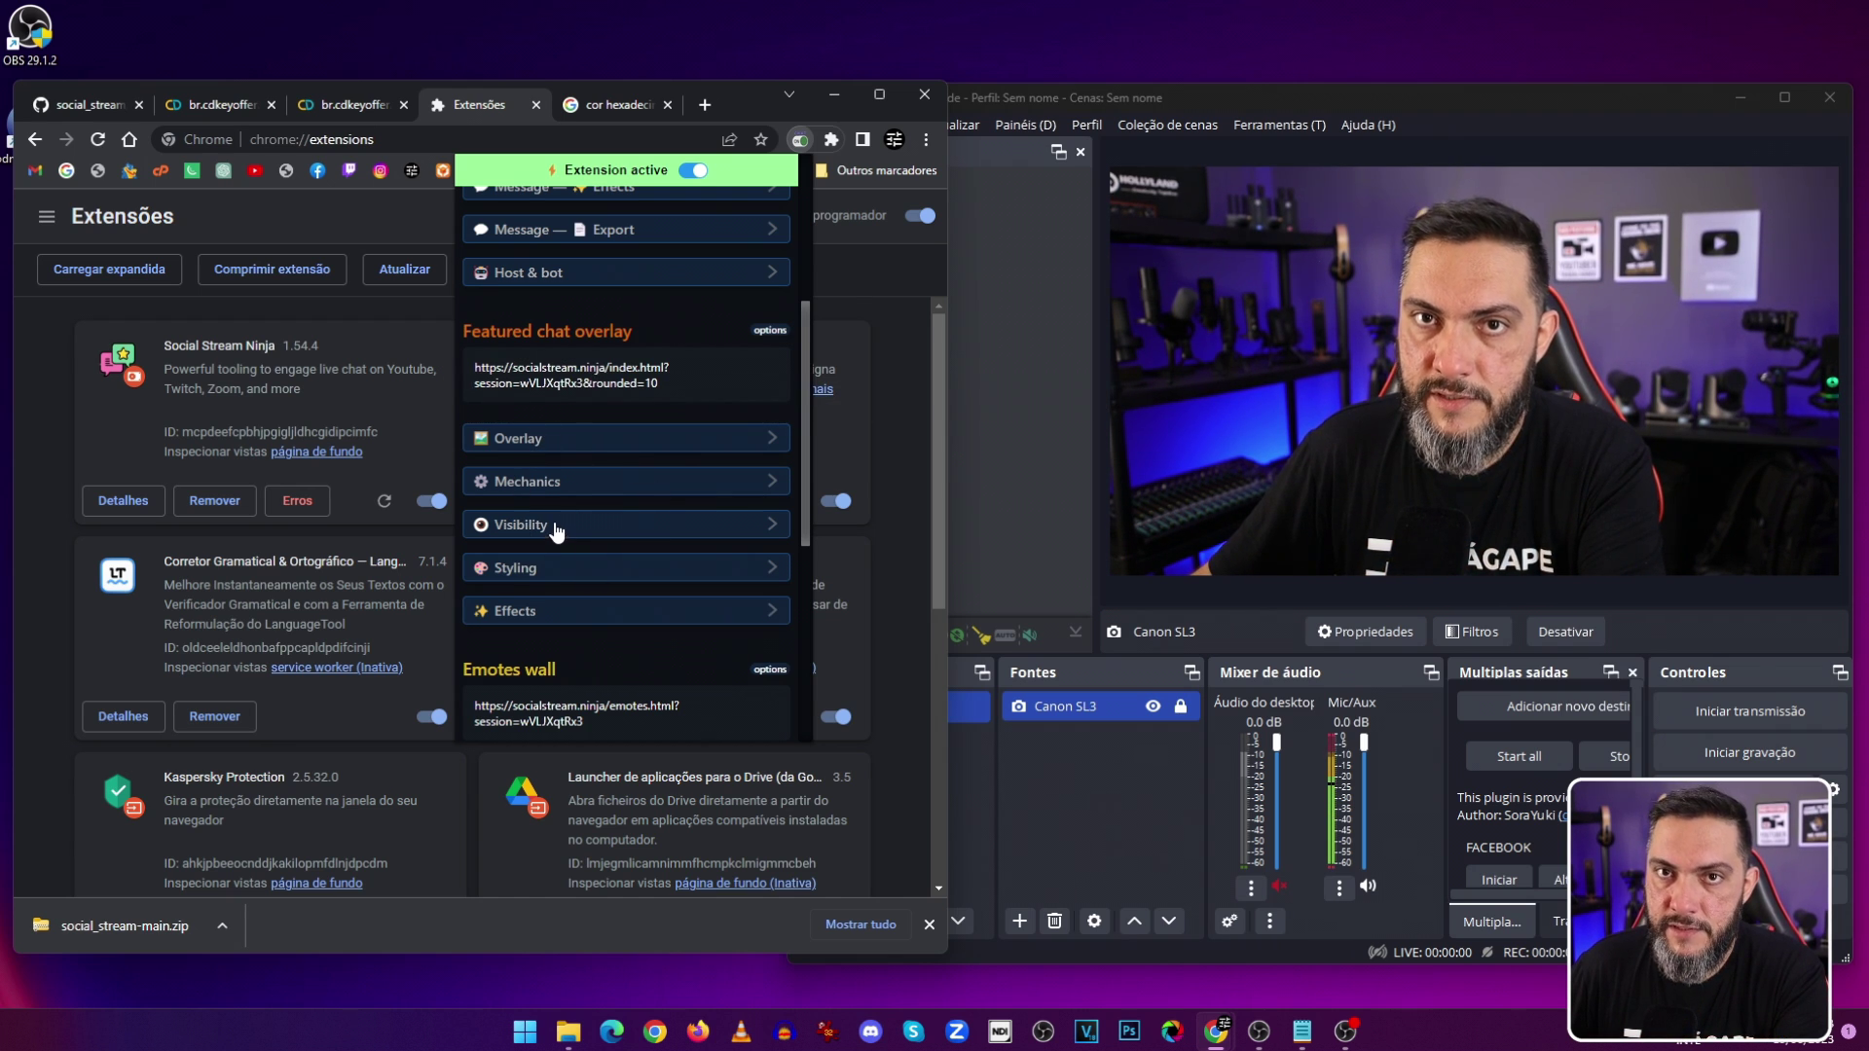
{"action": "right_click", "coordinate": [639, 394]}
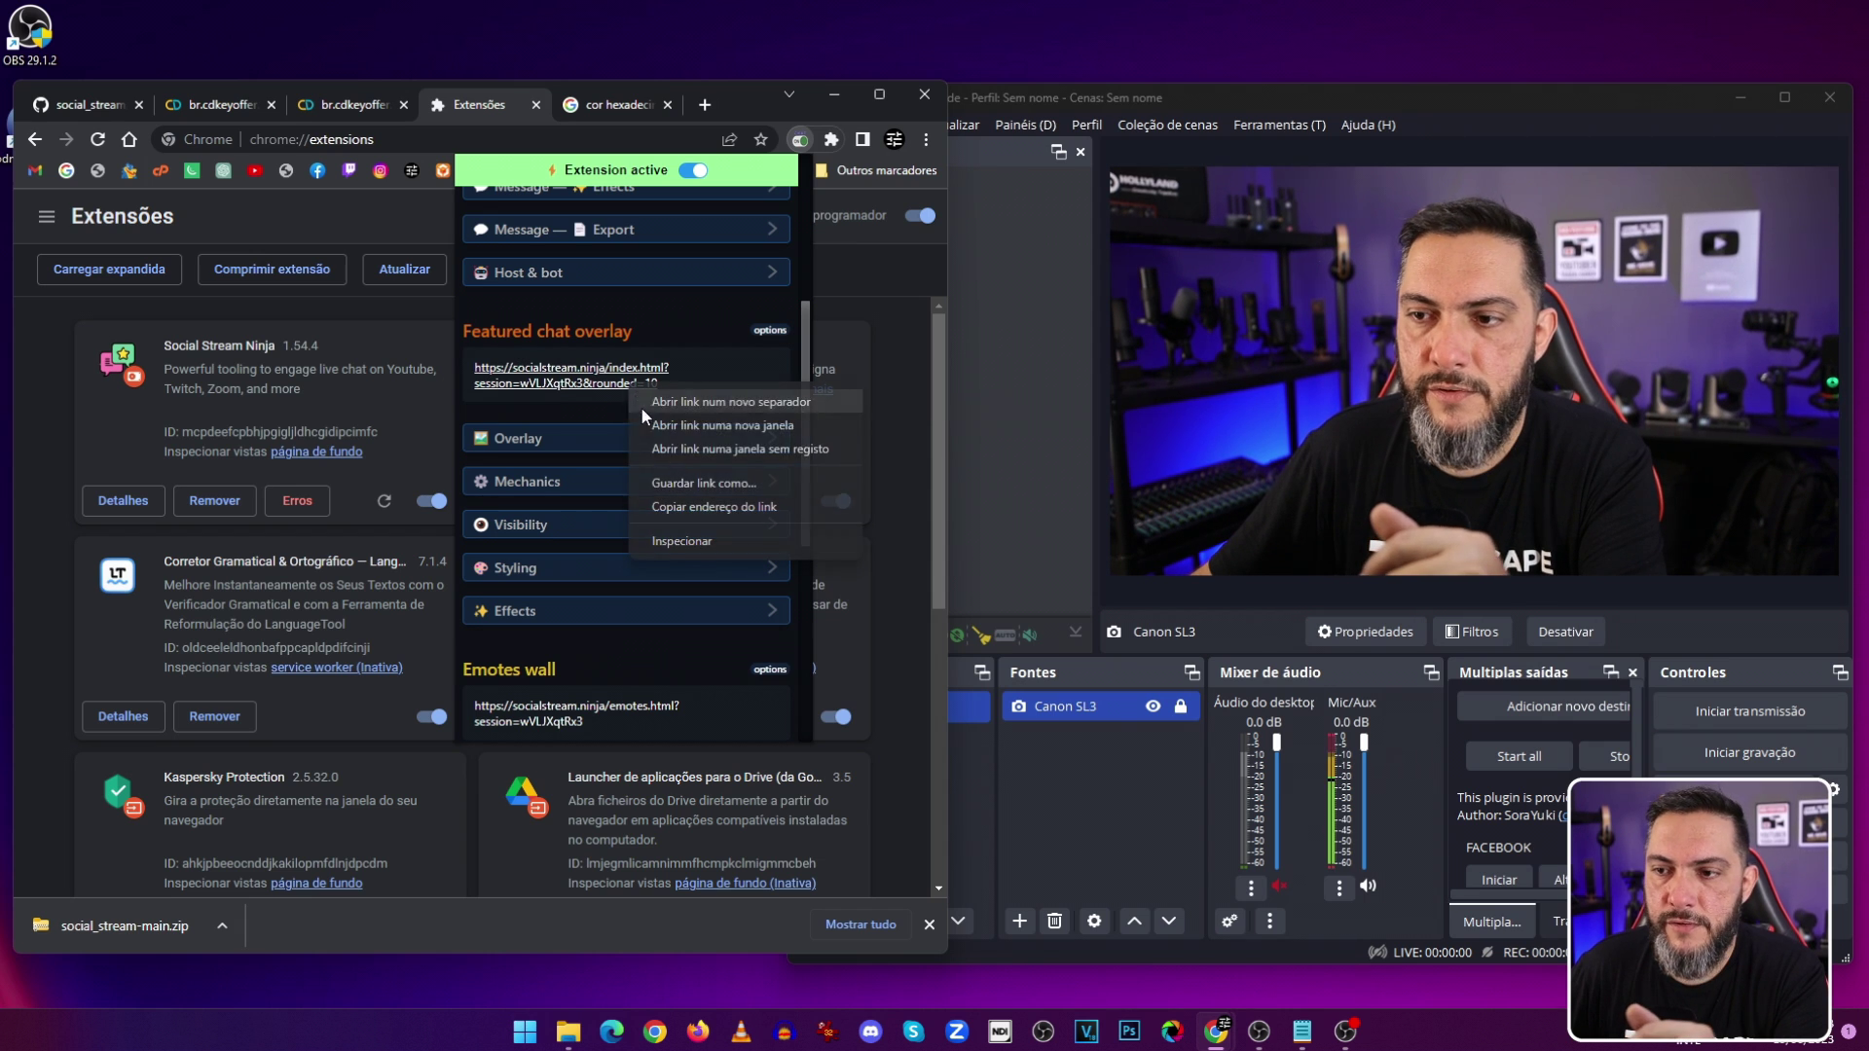
{"action": "left_click", "coordinate": [695, 507]}
{"action": "left_click_drag", "start_coordinate": [1052, 95], "coordinate": [750, 90]}
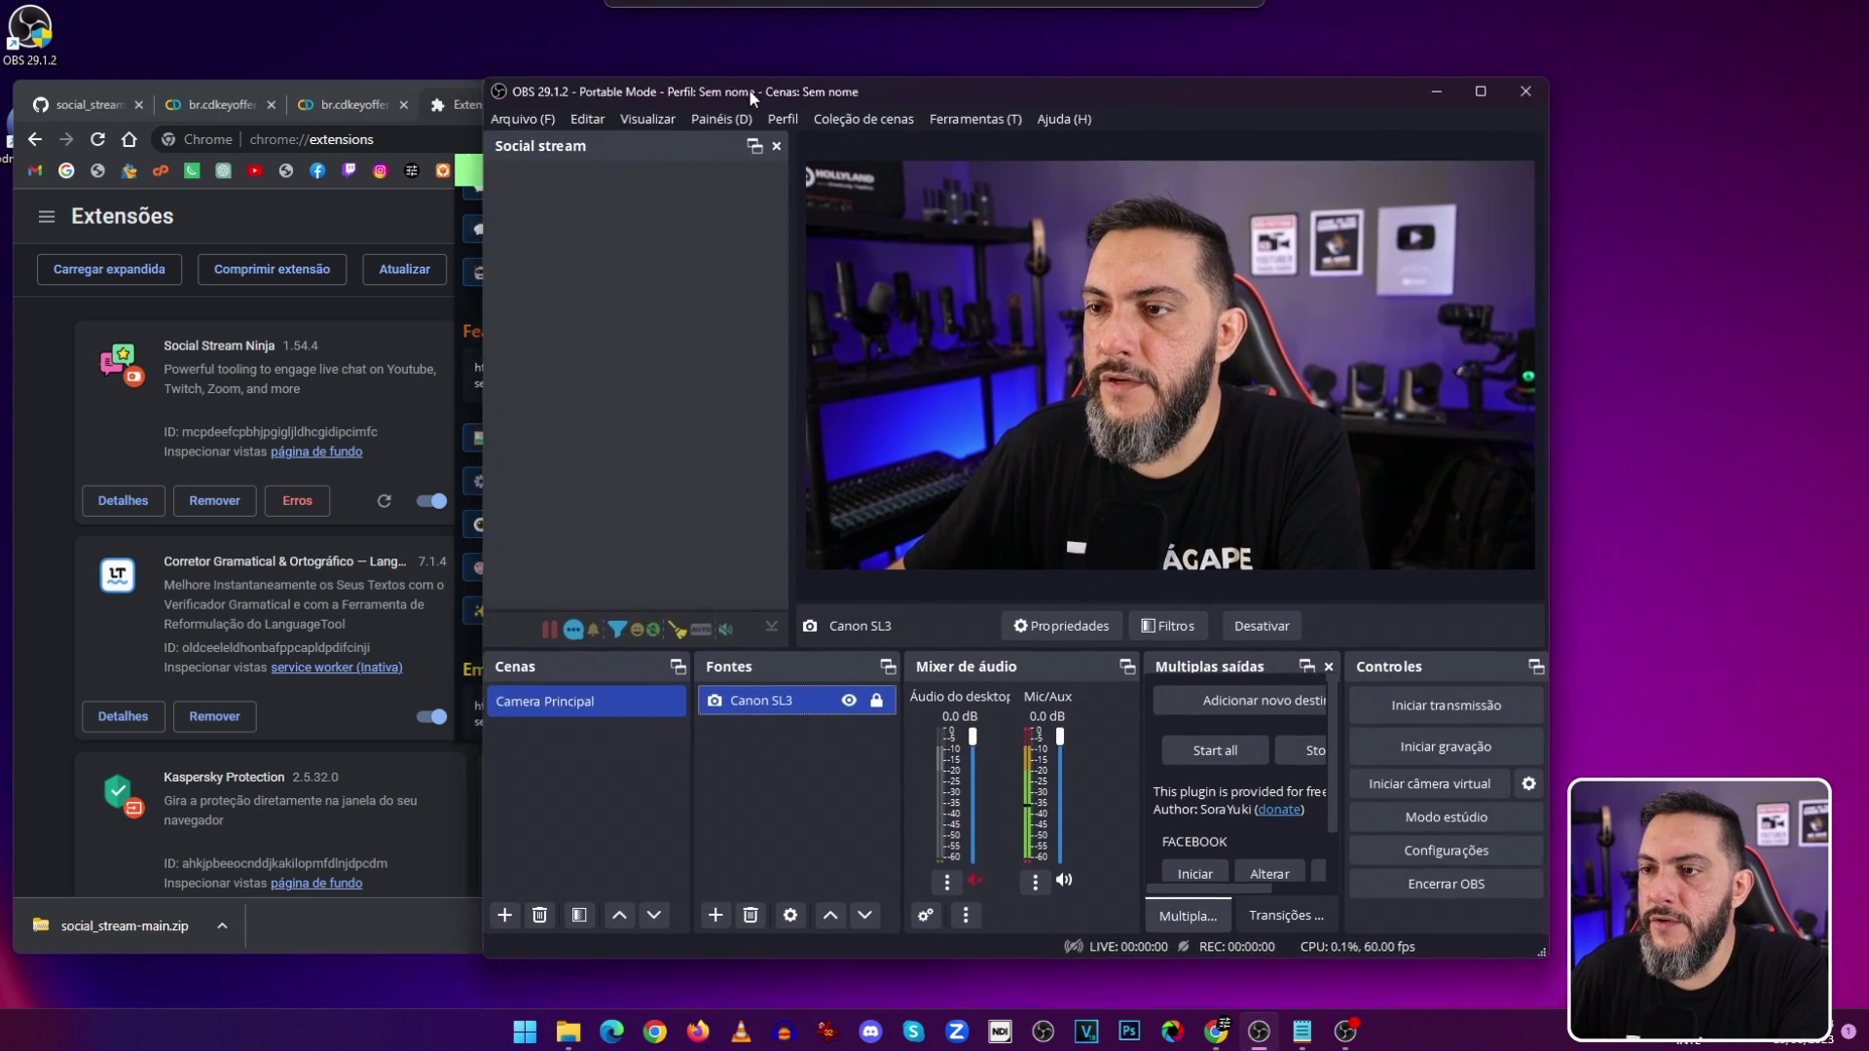
Maximize OBS and create a Navegador source named 'Comentarios na Tela'.
{"action": "double_click", "coordinate": [749, 90]}
{"action": "left_click", "coordinate": [386, 964]}
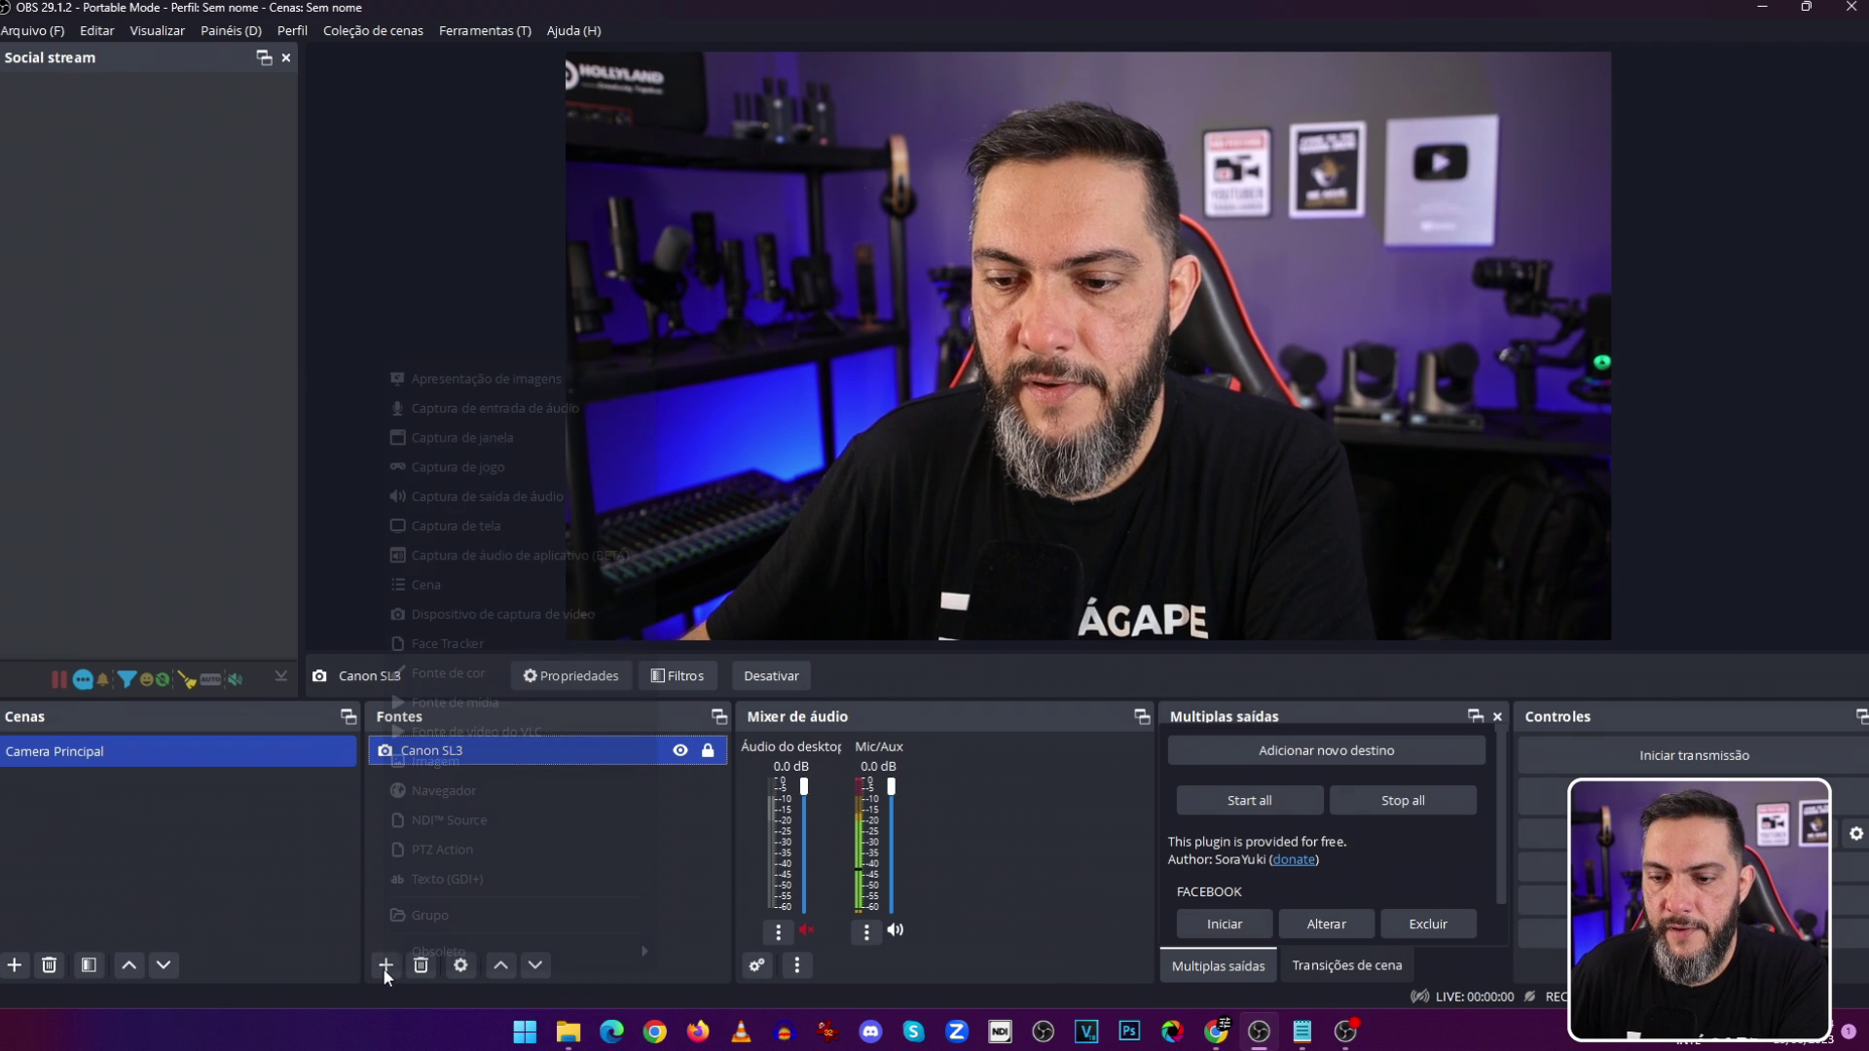
{"action": "left_click", "coordinate": [430, 793]}
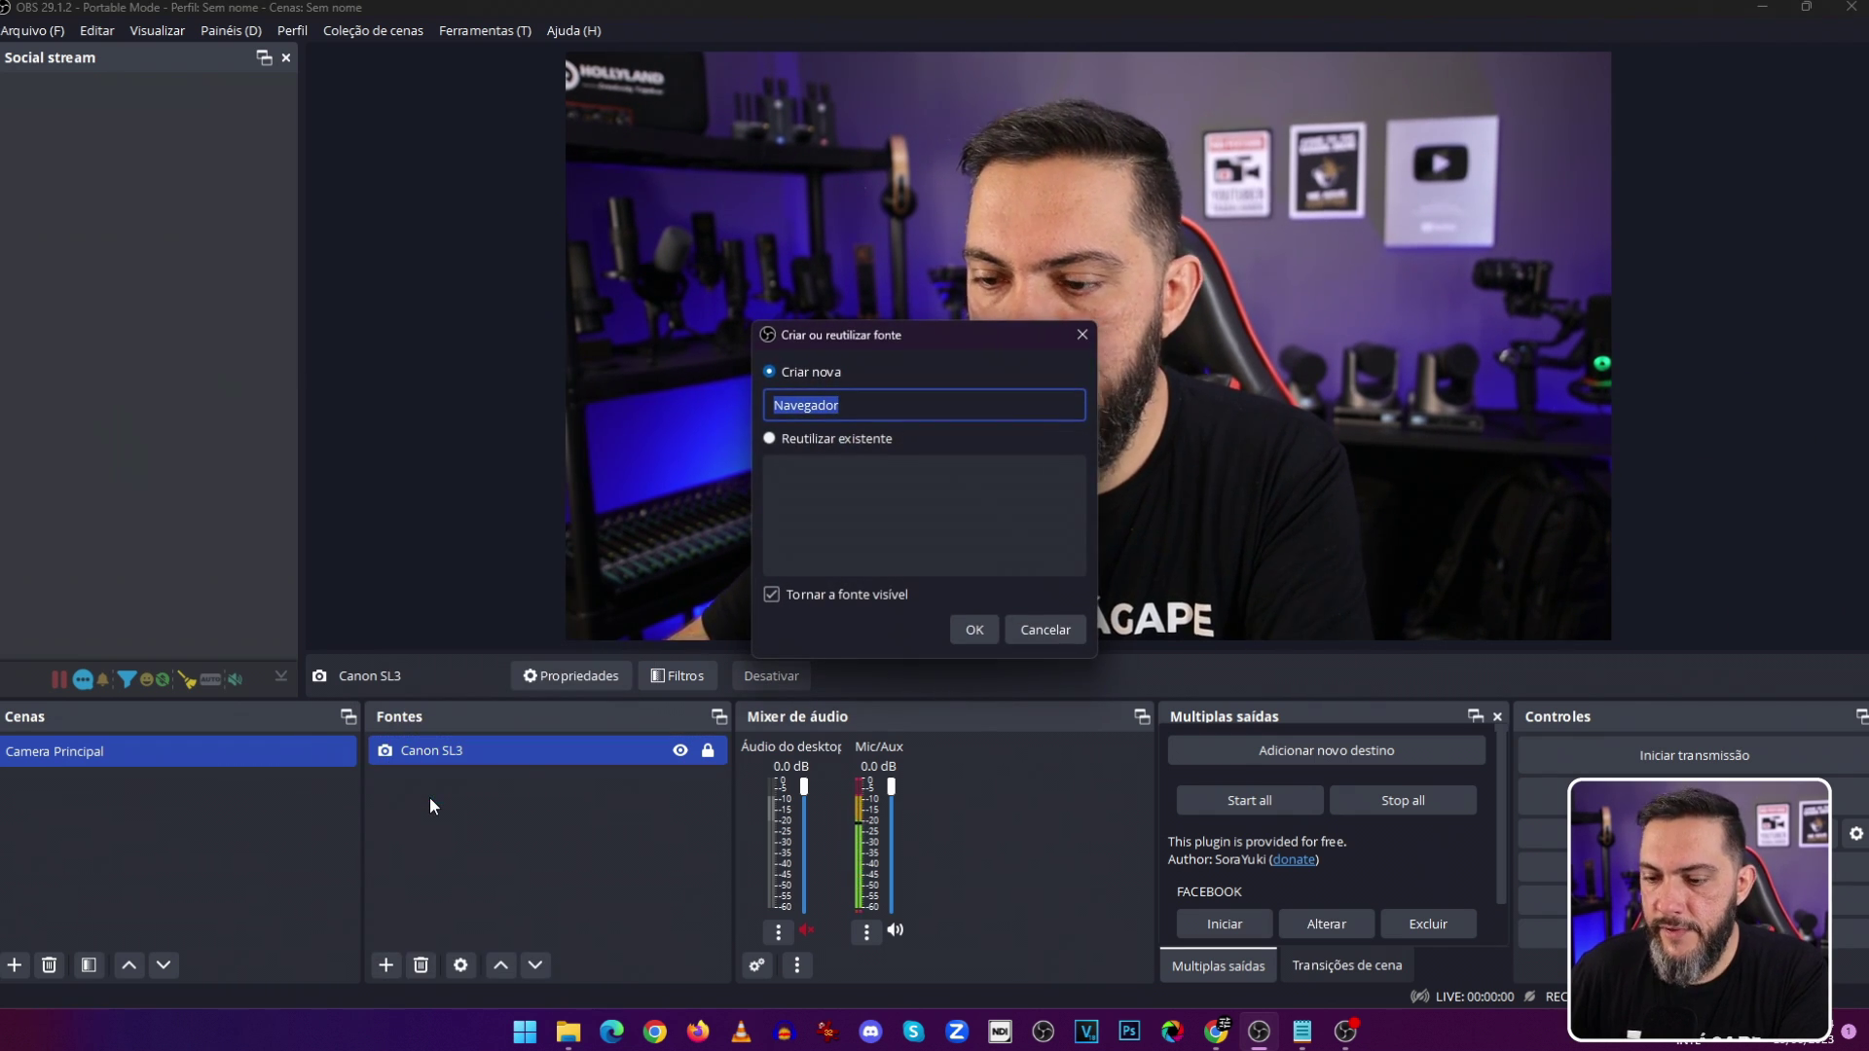
{"action": "type", "text": "Comentarios "}
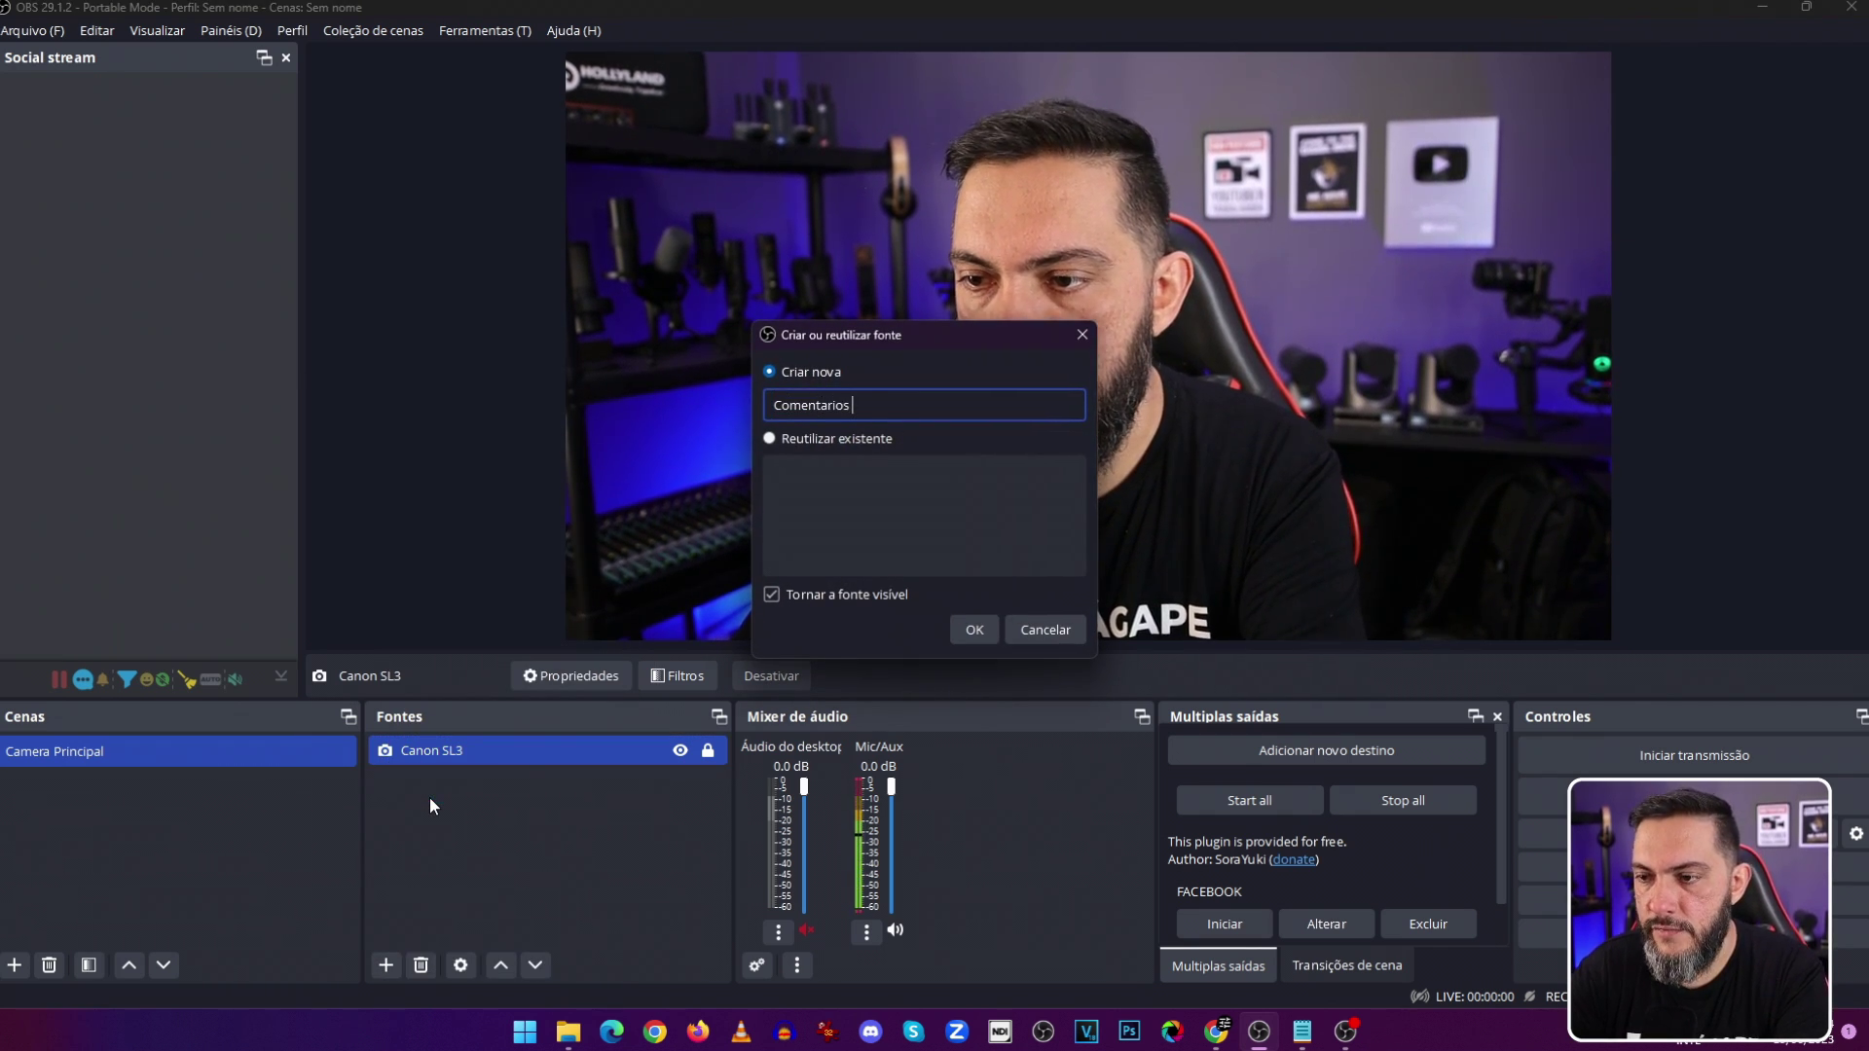
{"action": "type", "text": "na Tela"}
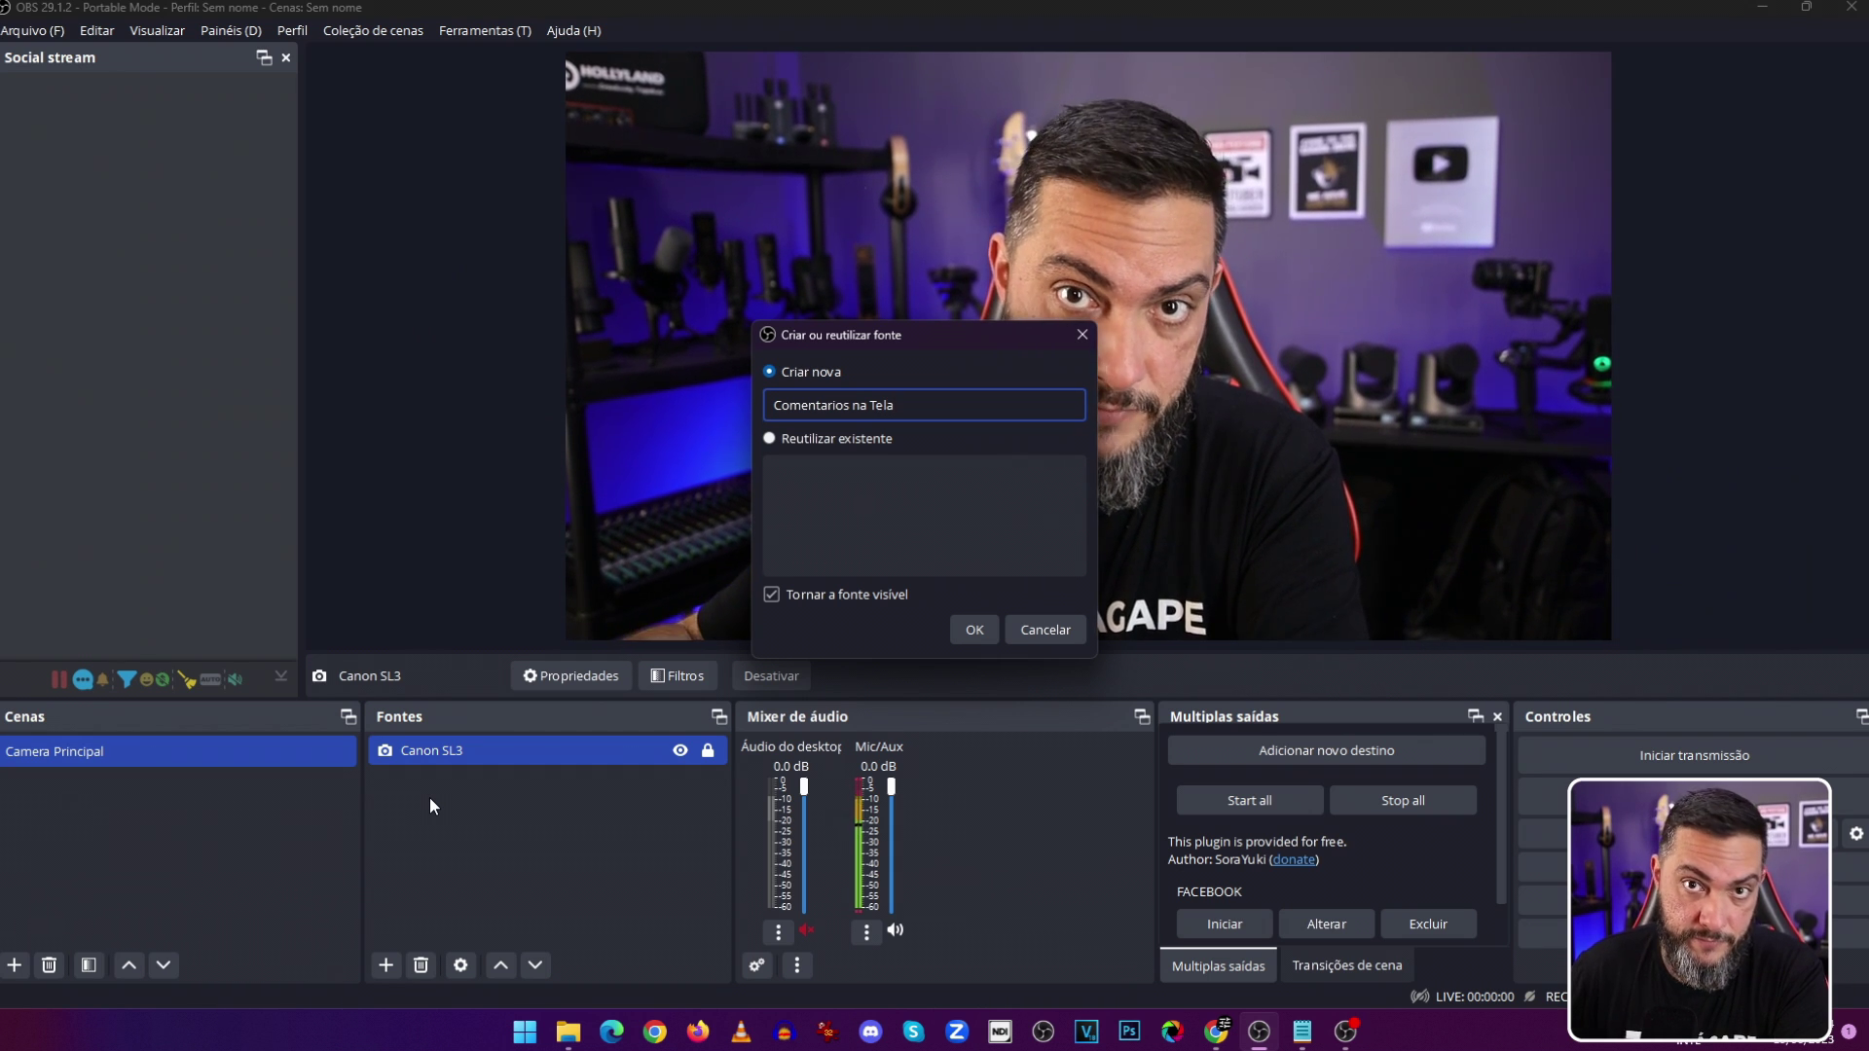
{"action": "left_click", "coordinate": [974, 629]}
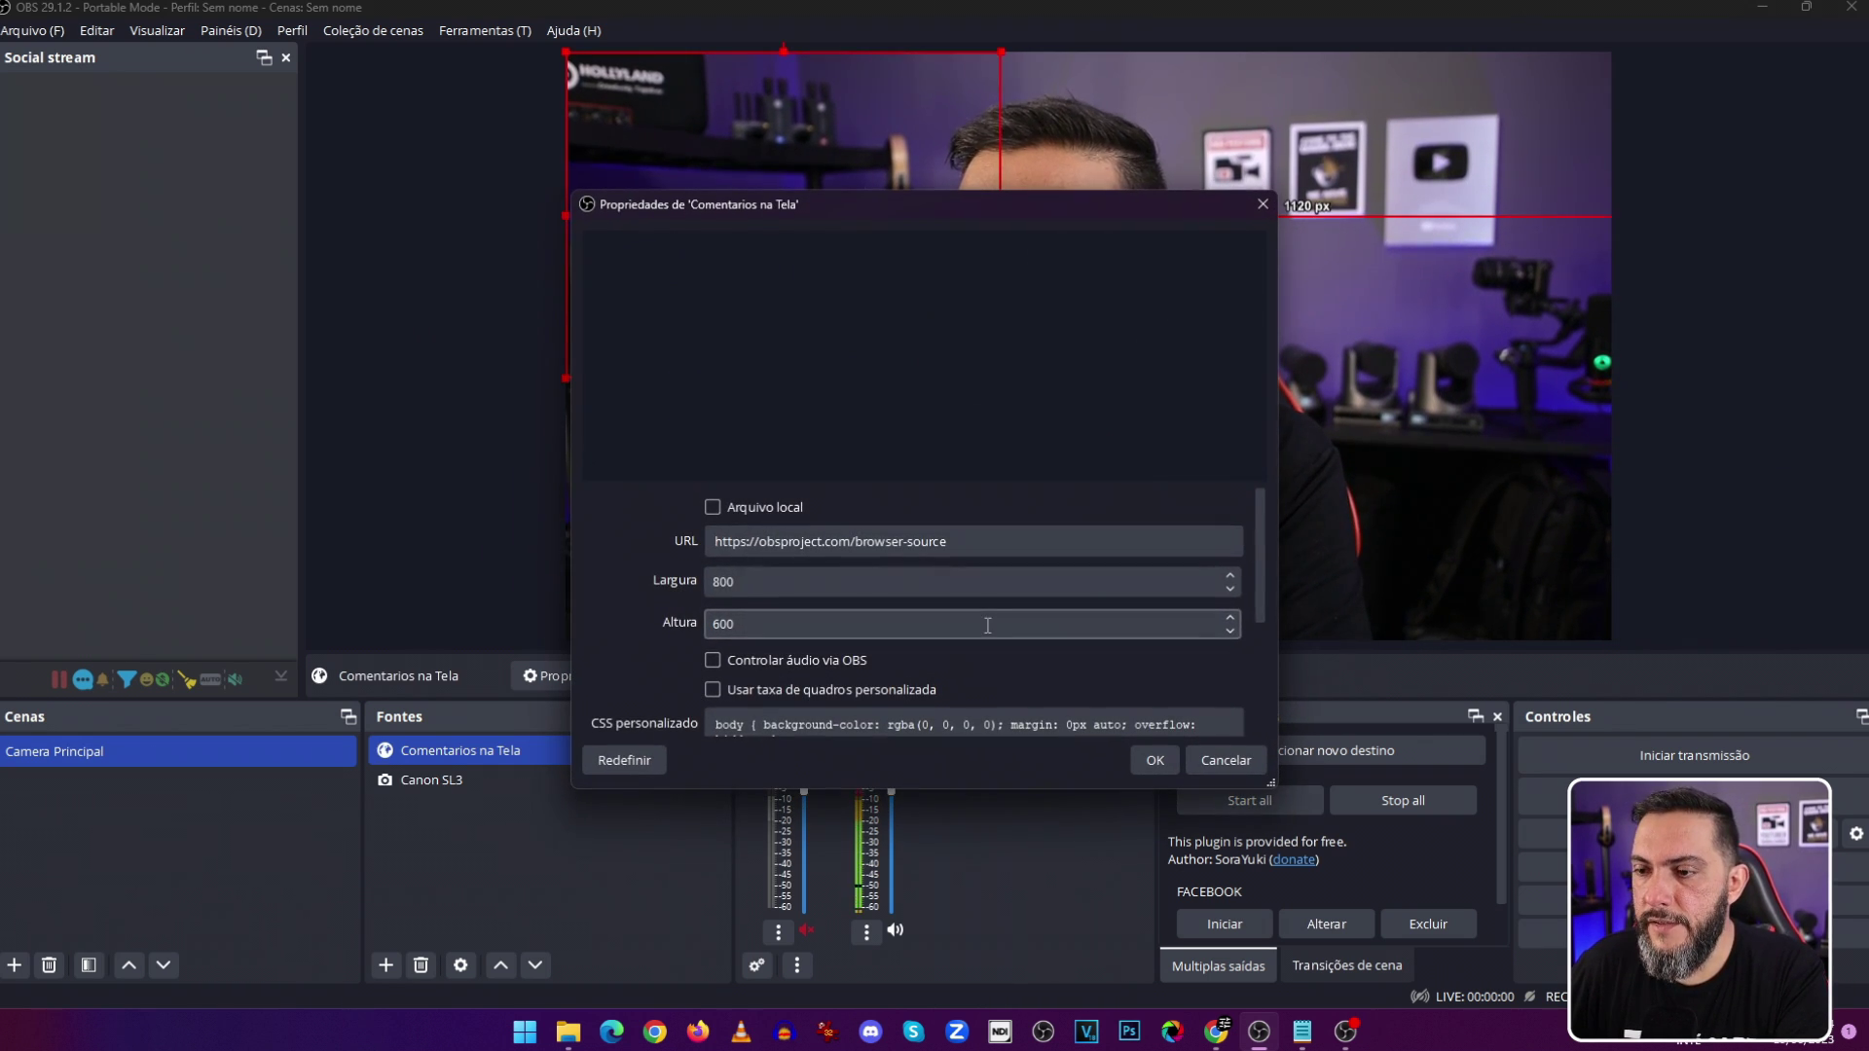
Paste the copied overlay URL and set Largura 1920 and Altura 1080.
{"action": "left_click_drag", "start_coordinate": [973, 541], "coordinate": [602, 527]}
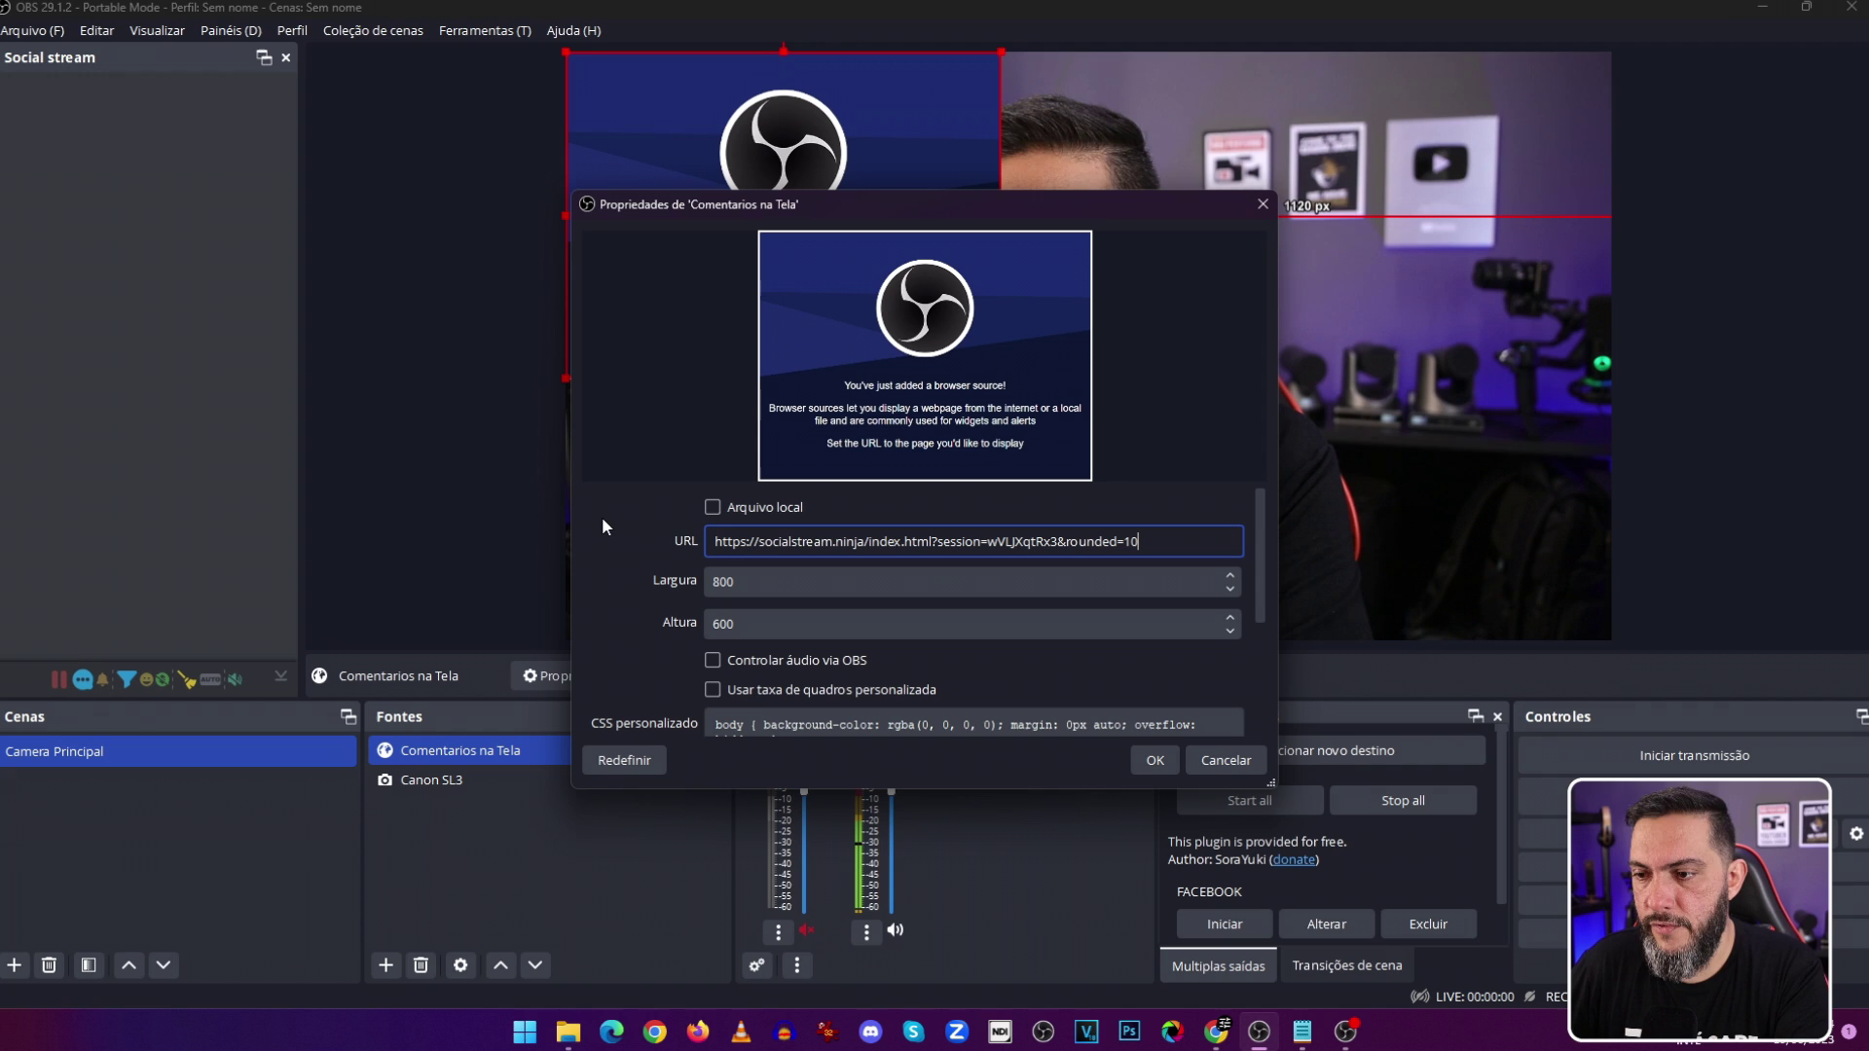
{"action": "double_click", "coordinate": [757, 585]}
{"action": "type", "text": "1"}
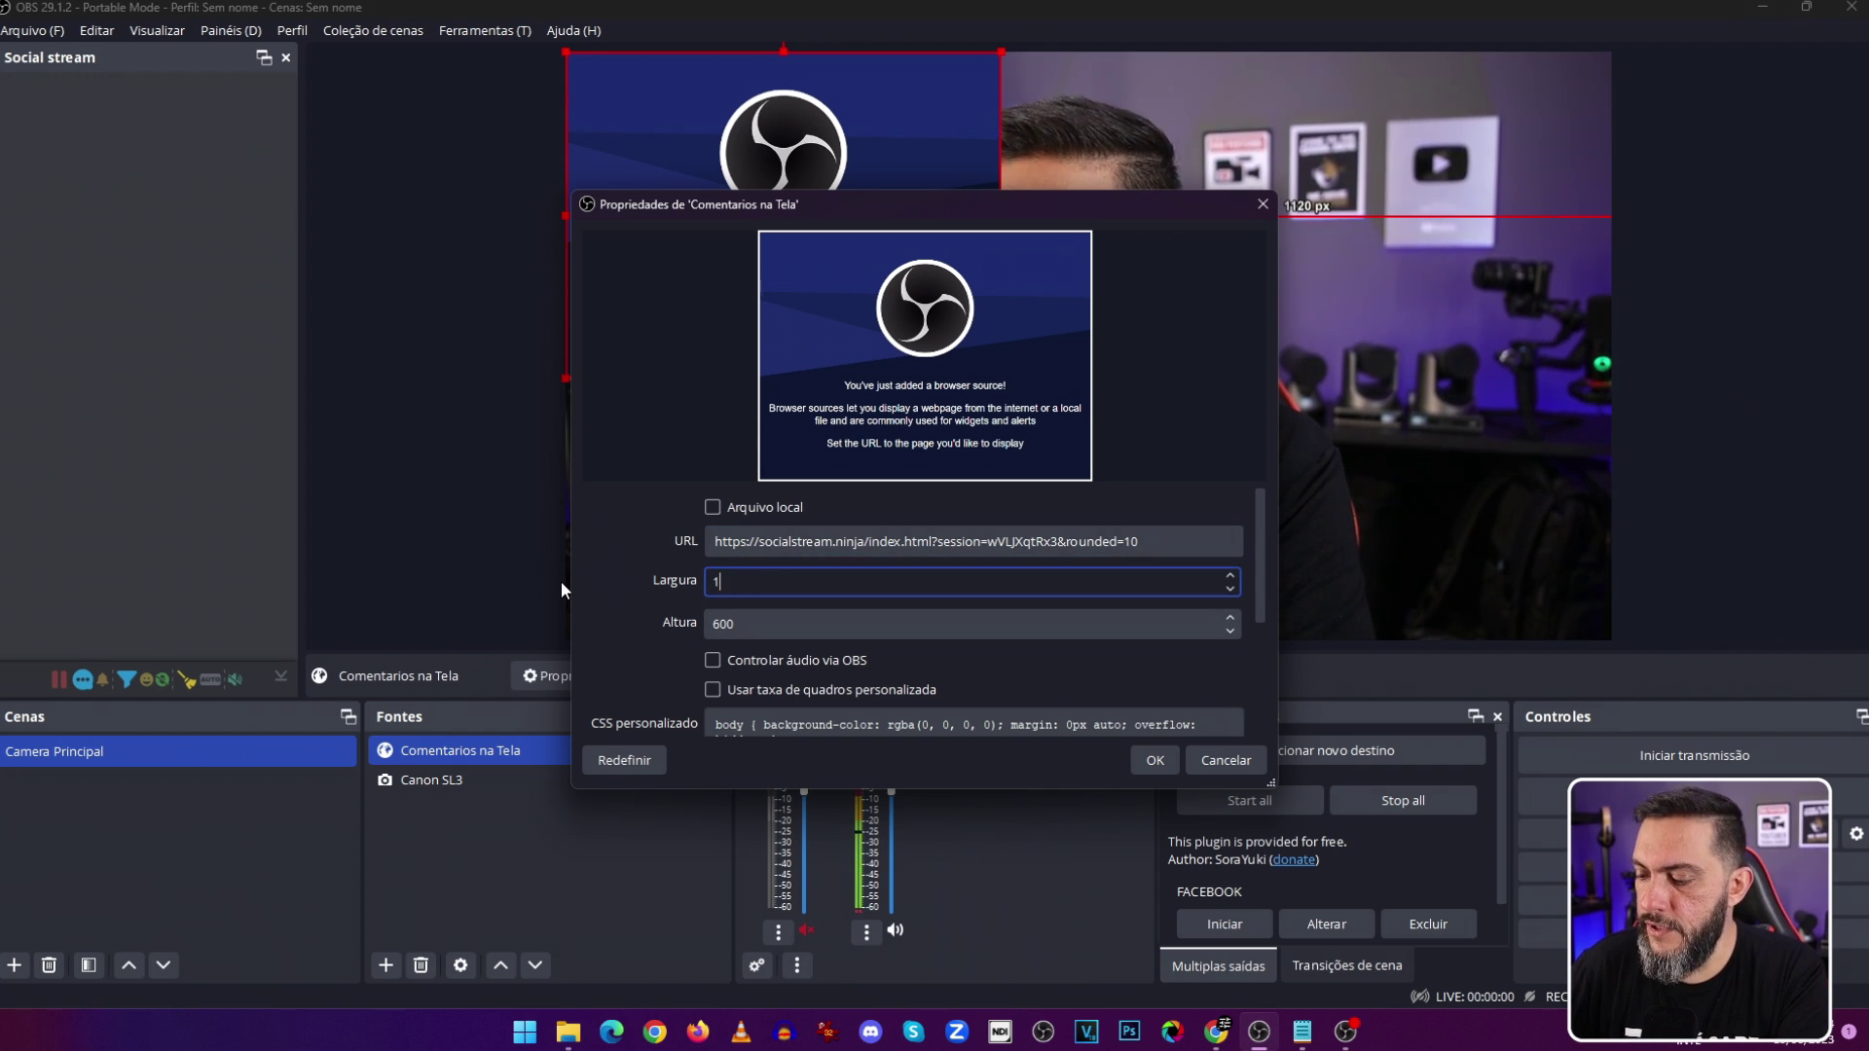
{"action": "type", "text": "920"}
{"action": "key", "text": "Tab"}
{"action": "type", "text": "1080"}
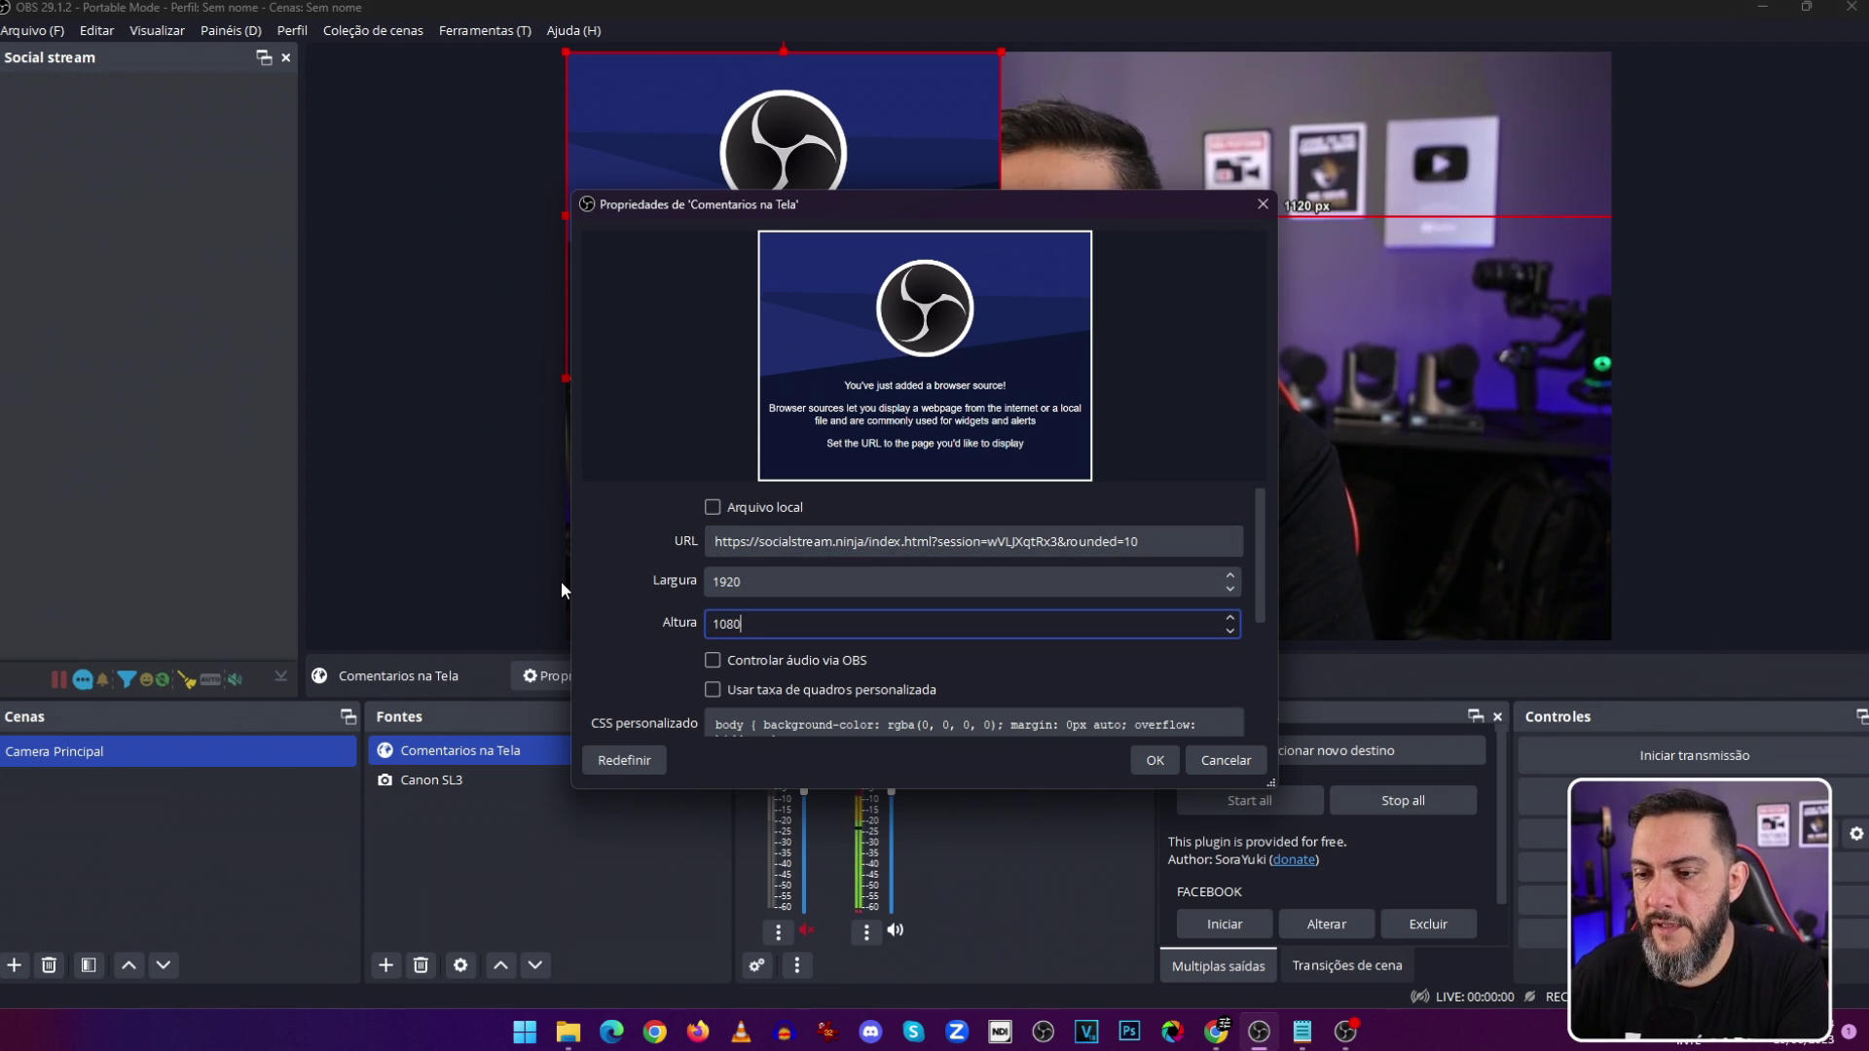
{"action": "left_click", "coordinate": [1156, 763]}
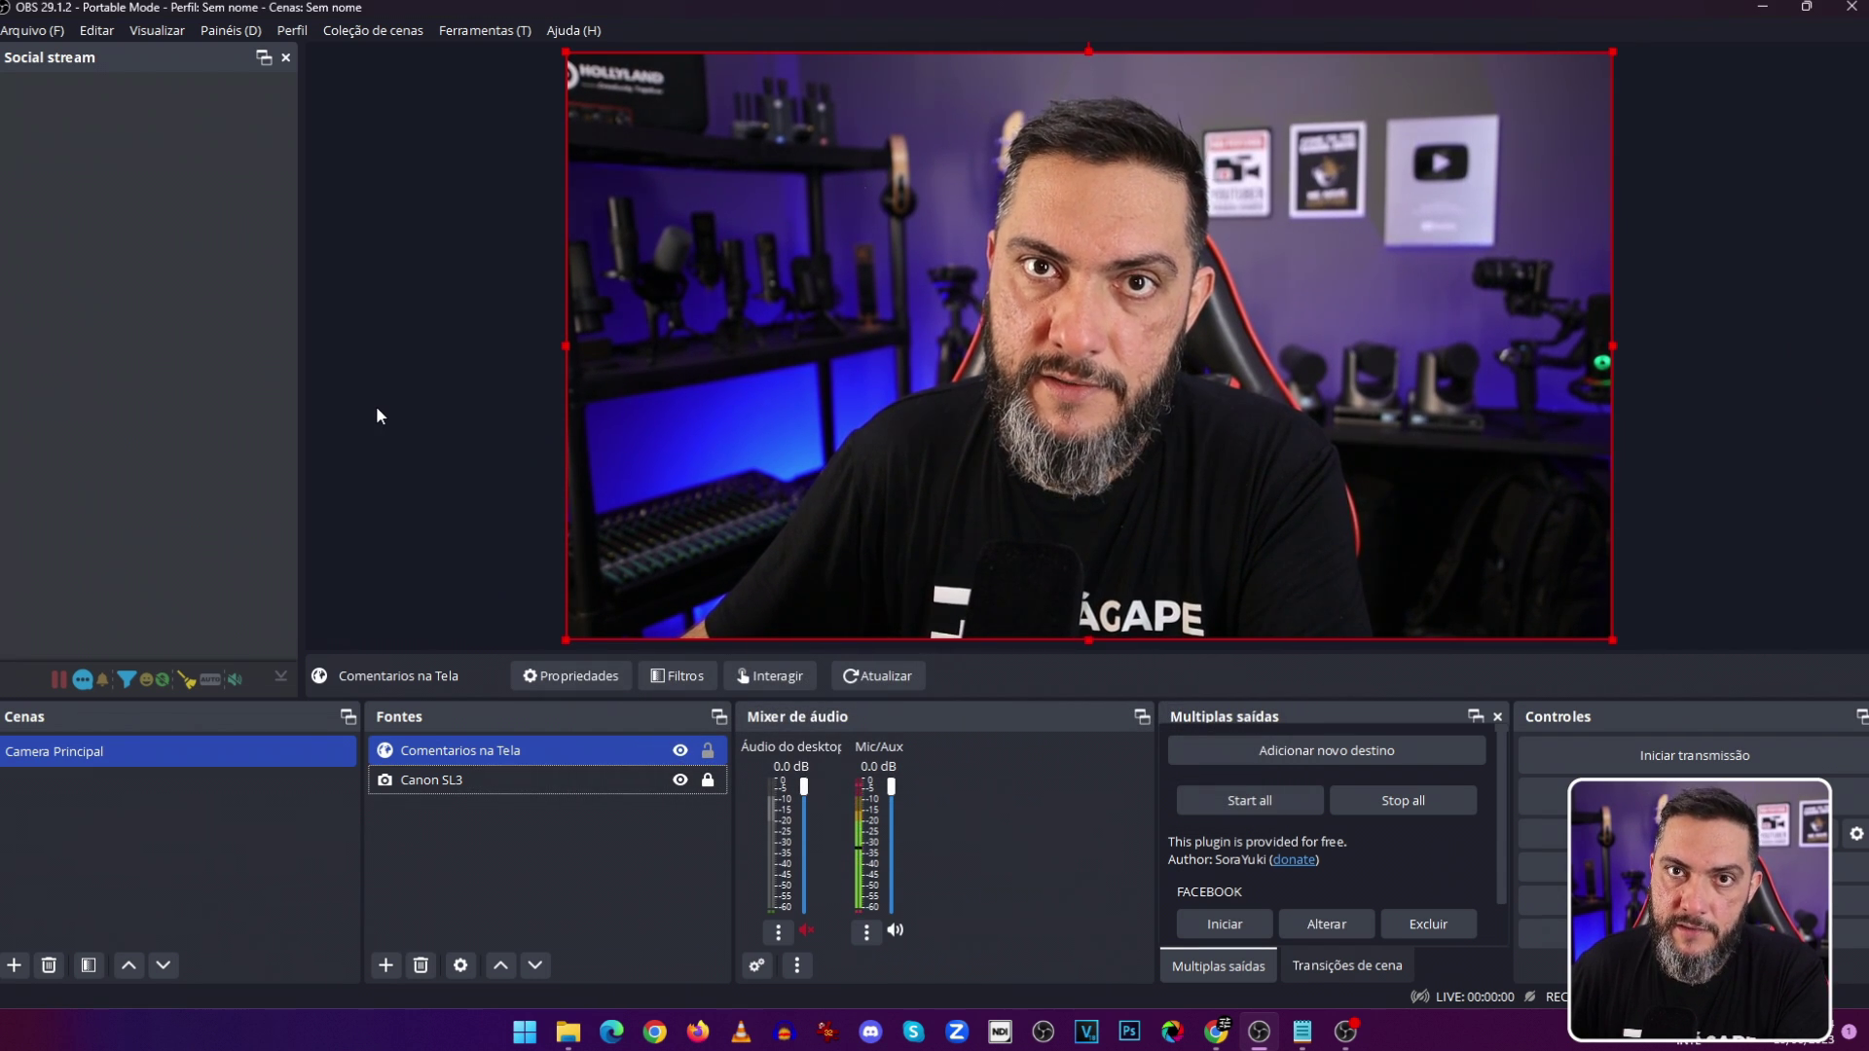
Deselect Comentarios na Tela and drag the Social stream dock's edge to widen it.
{"action": "left_click", "coordinate": [428, 472]}
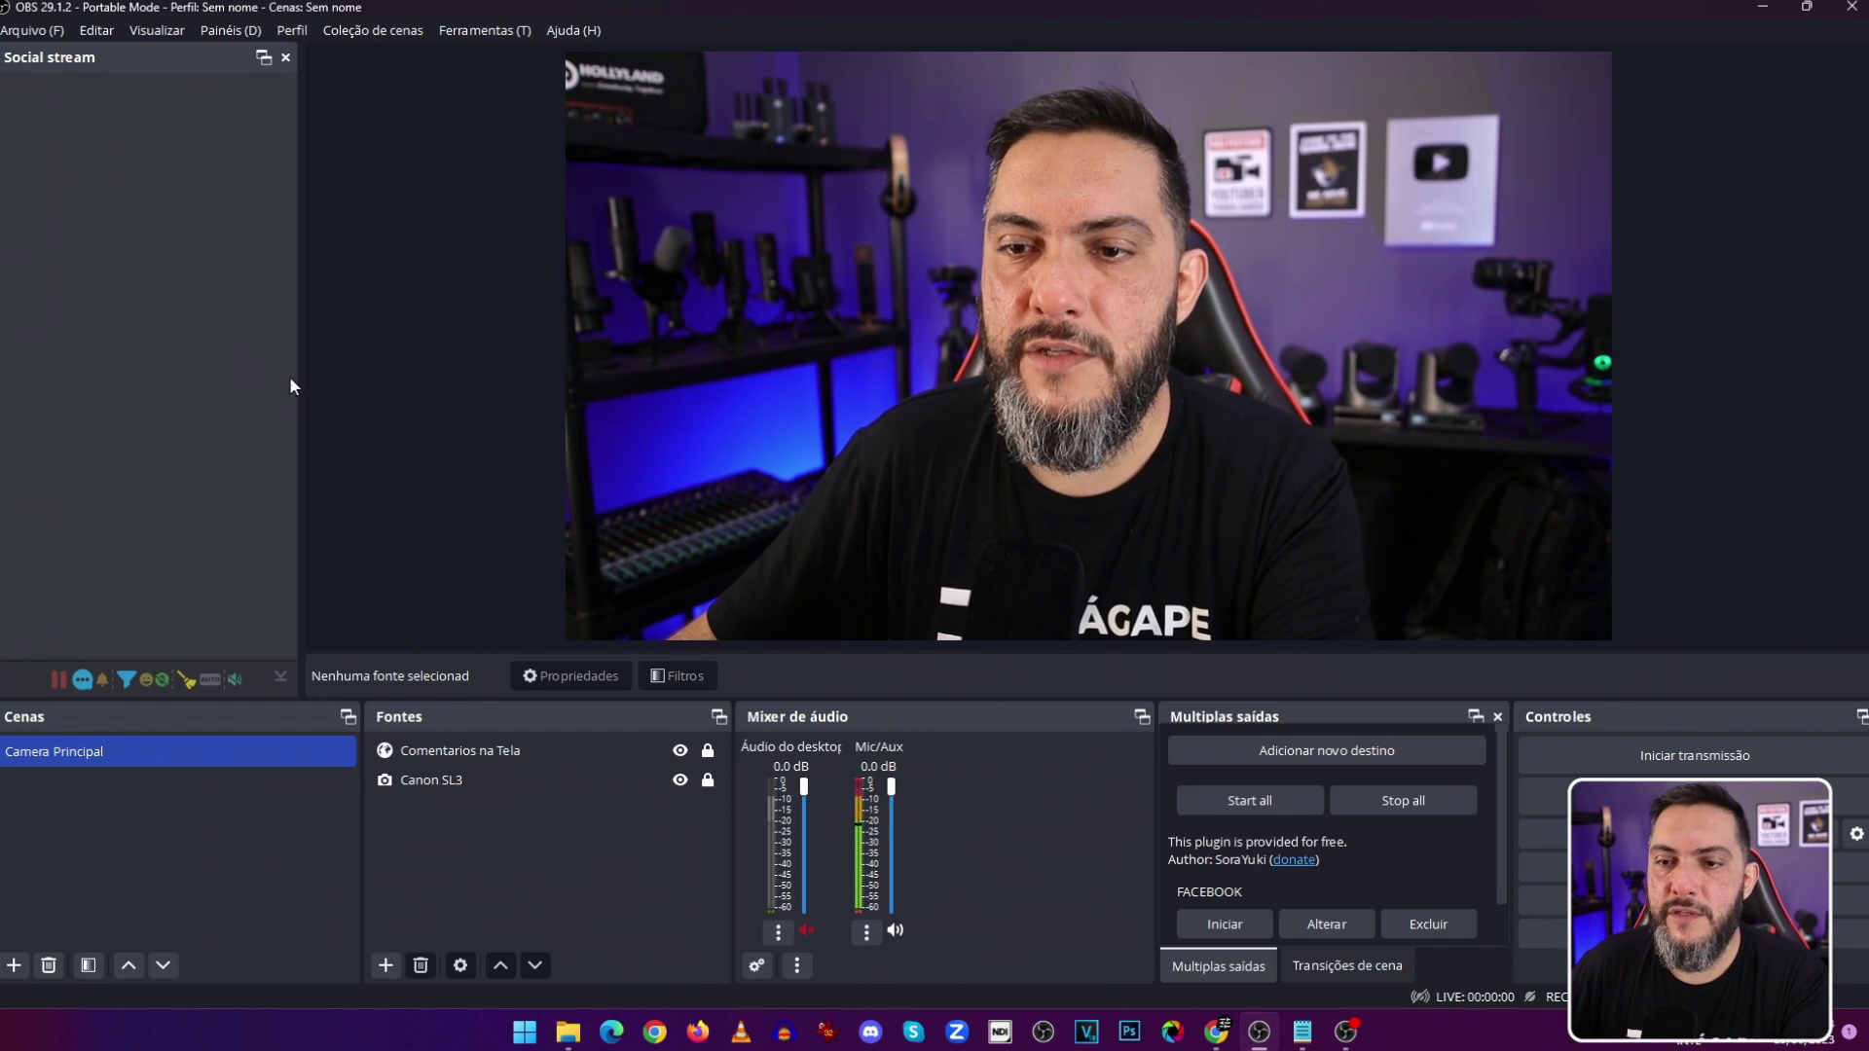
{"action": "left_click_drag", "start_coordinate": [301, 383], "coordinate": [510, 435]}
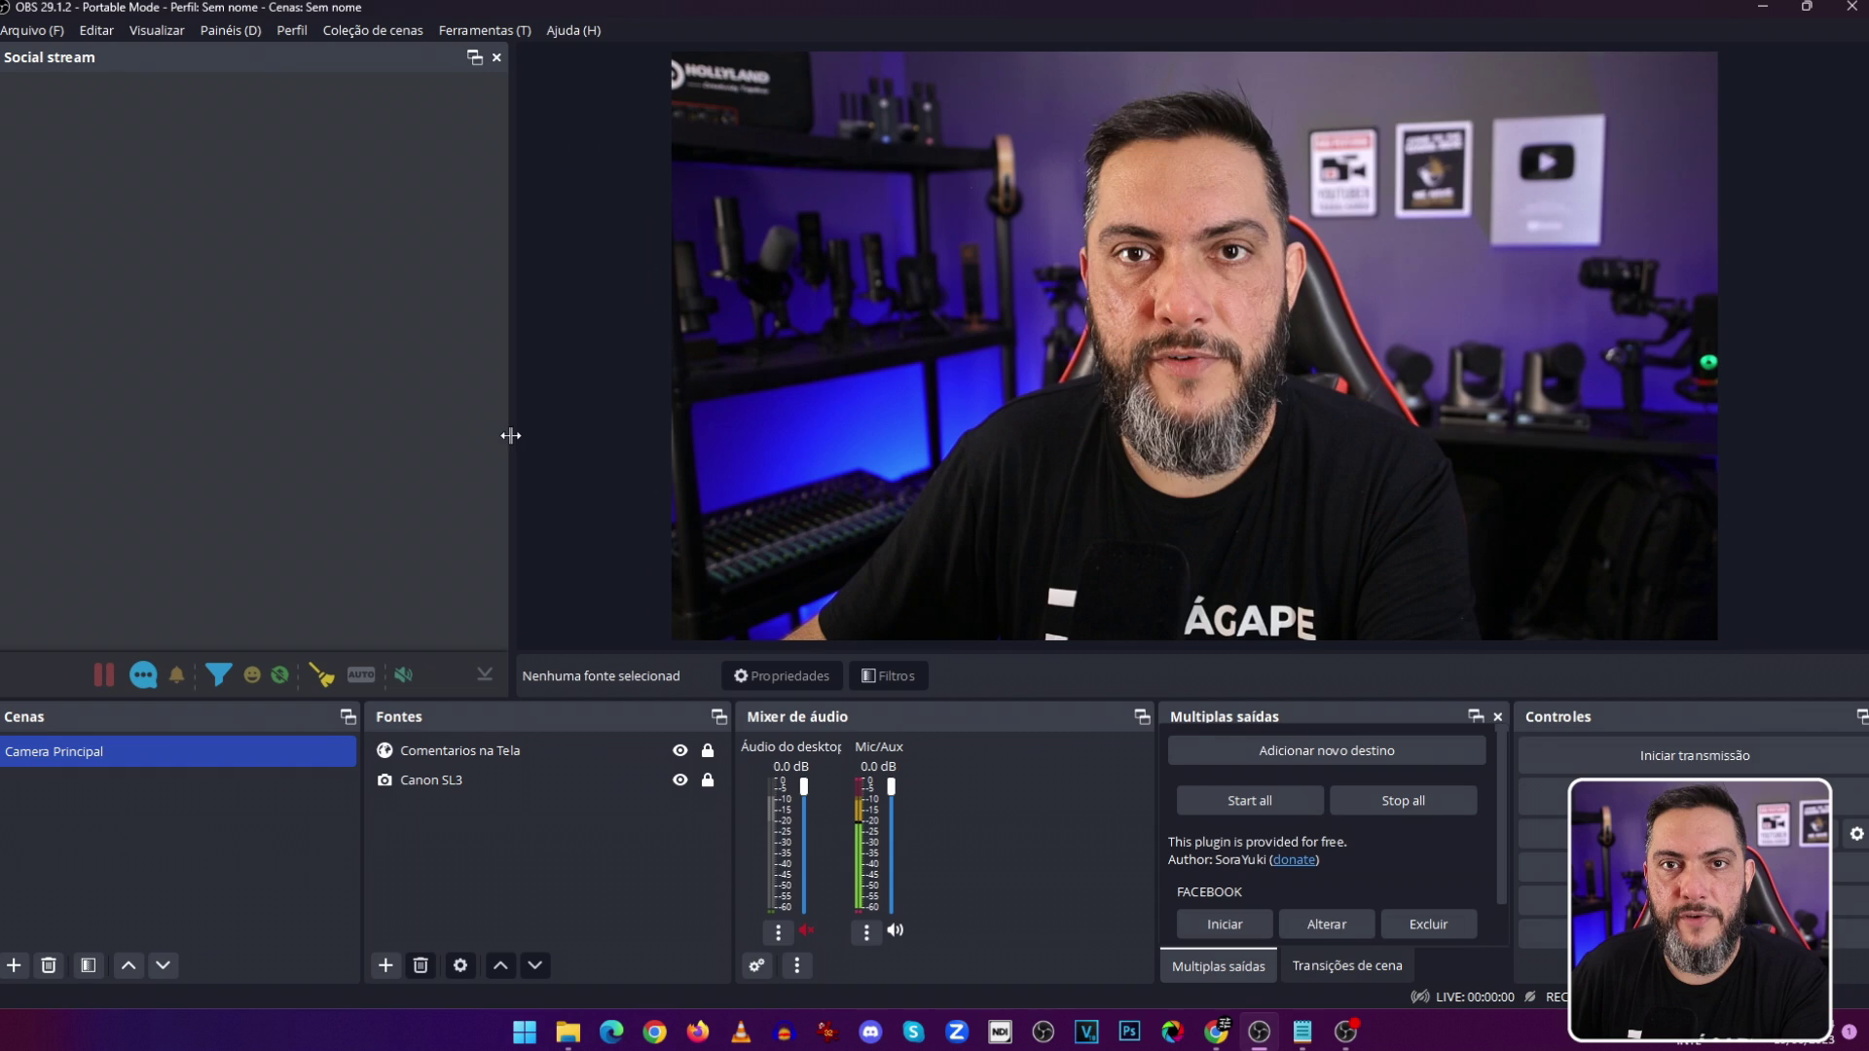
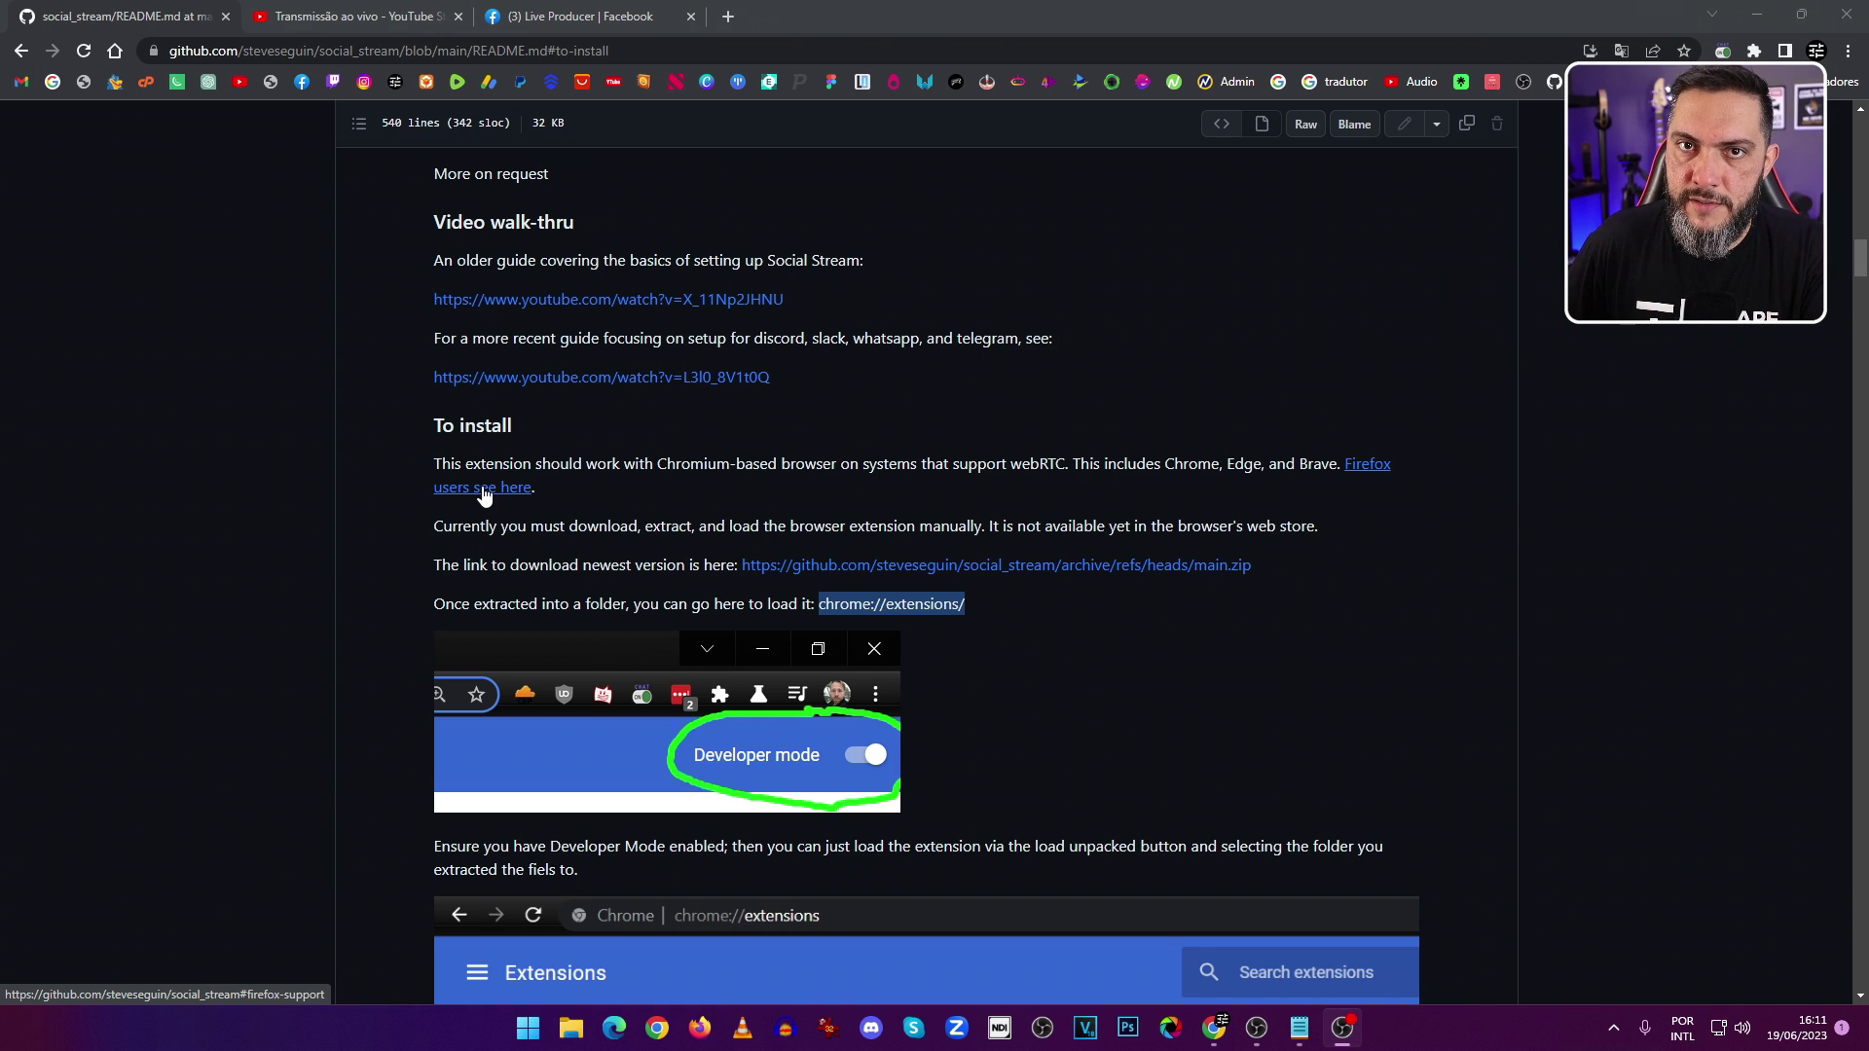
Translate the GitHub README's supported-sites list into Portuguese.
{"action": "scroll", "coordinate": [1633, 396], "scroll_direction": "up", "scroll_amount": 2}
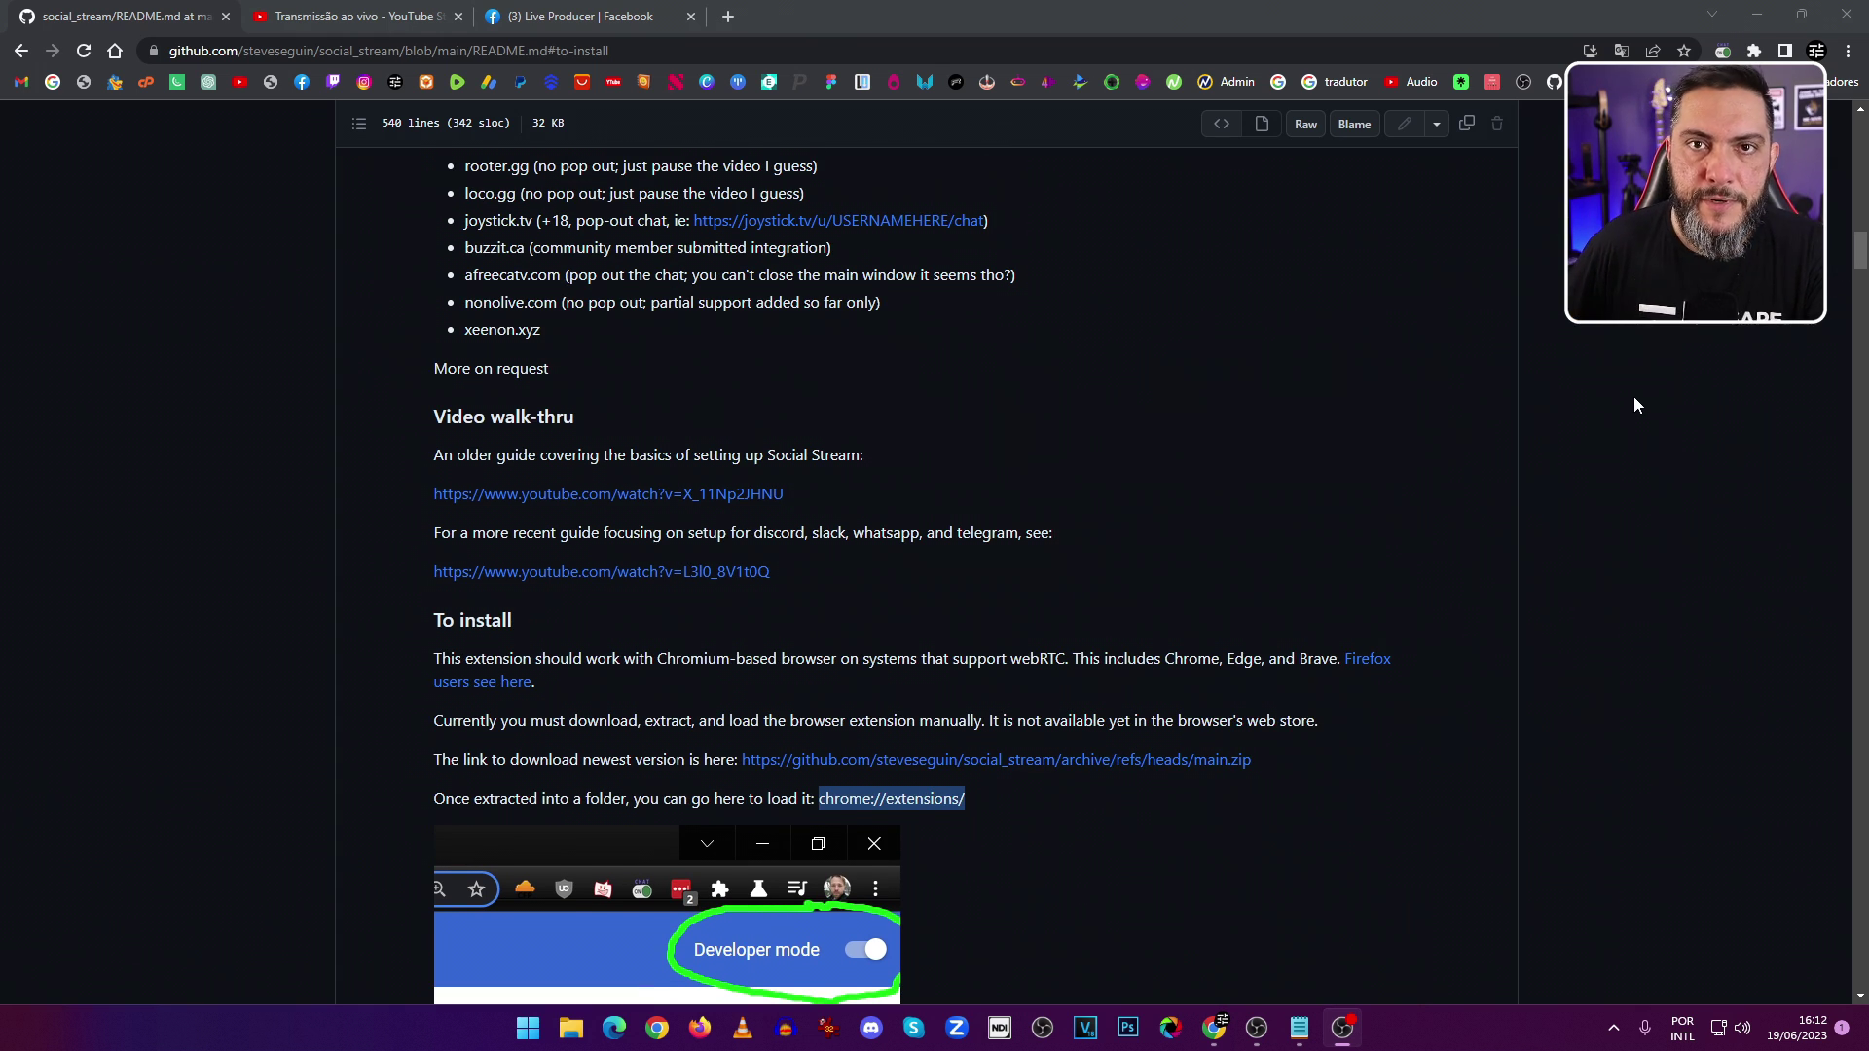
{"action": "left_click", "coordinate": [1865, 261]}
{"action": "left_click_drag", "start_coordinate": [1865, 261], "coordinate": [1862, 188]}
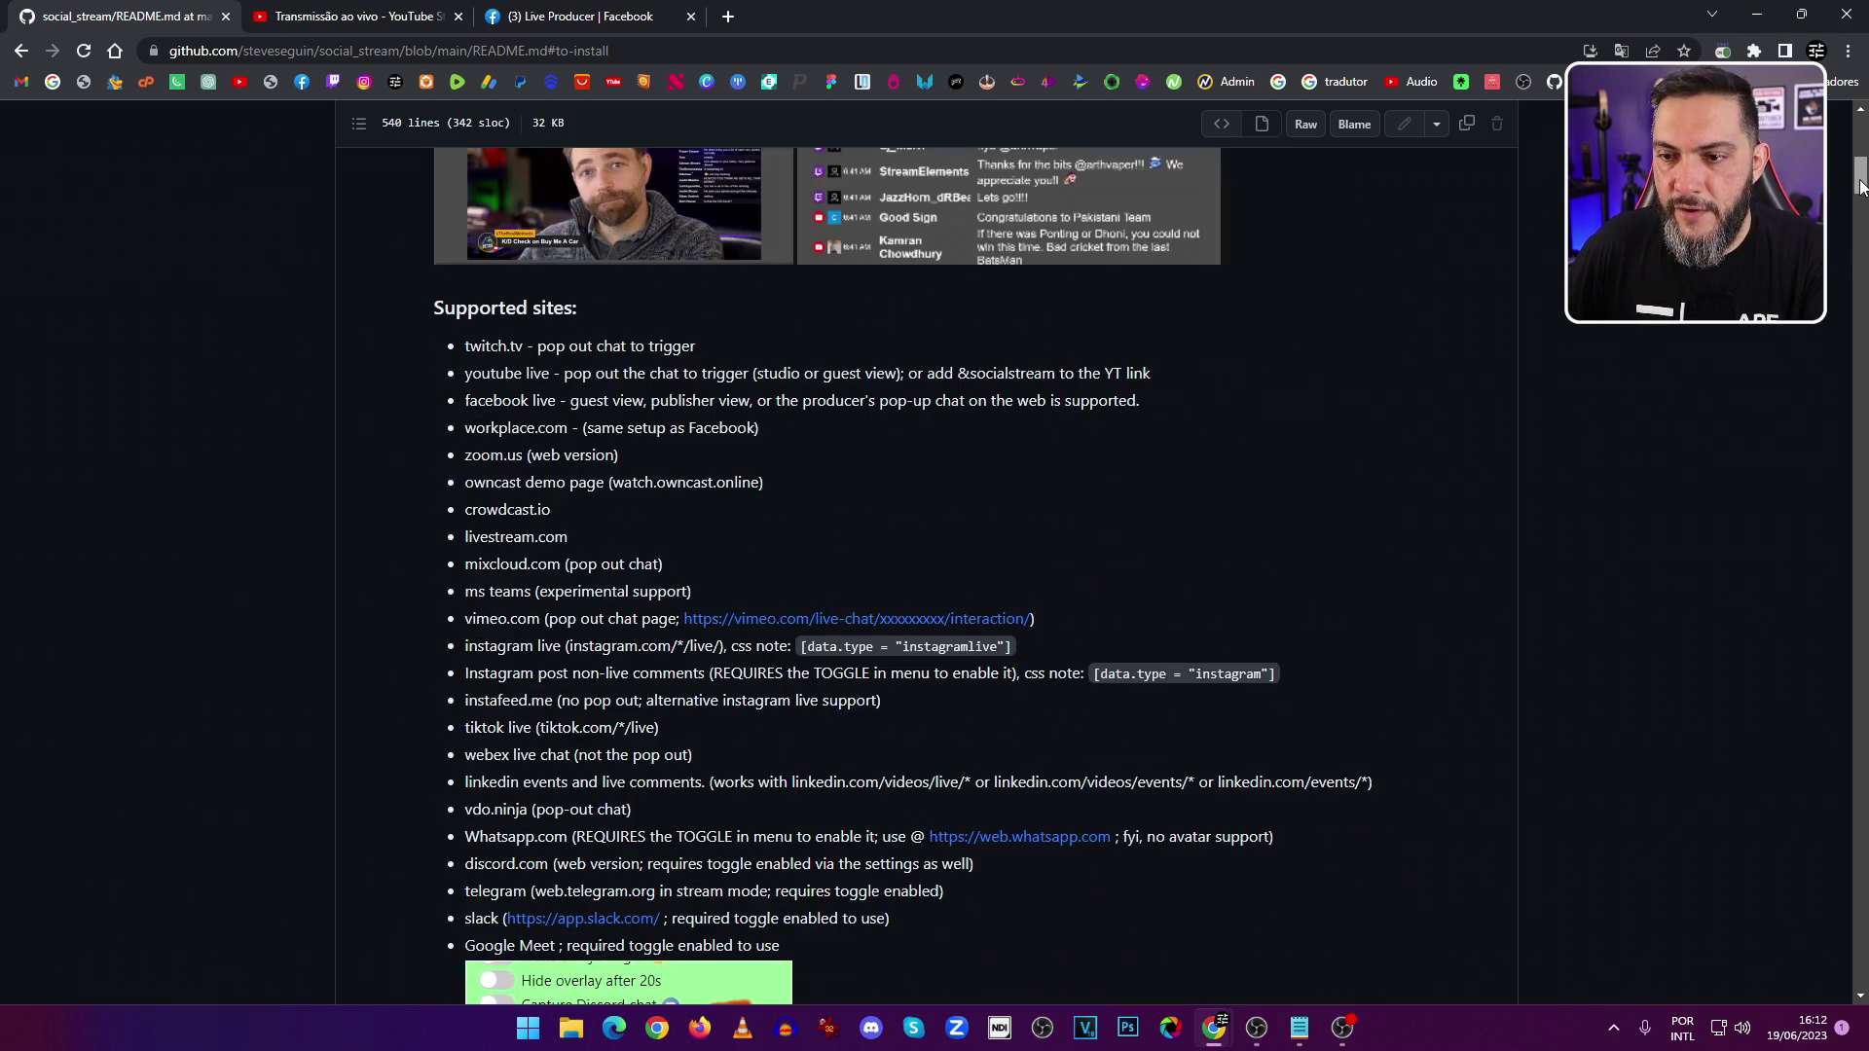
{"action": "scroll", "coordinate": [1862, 188], "scroll_direction": "down", "scroll_amount": 2}
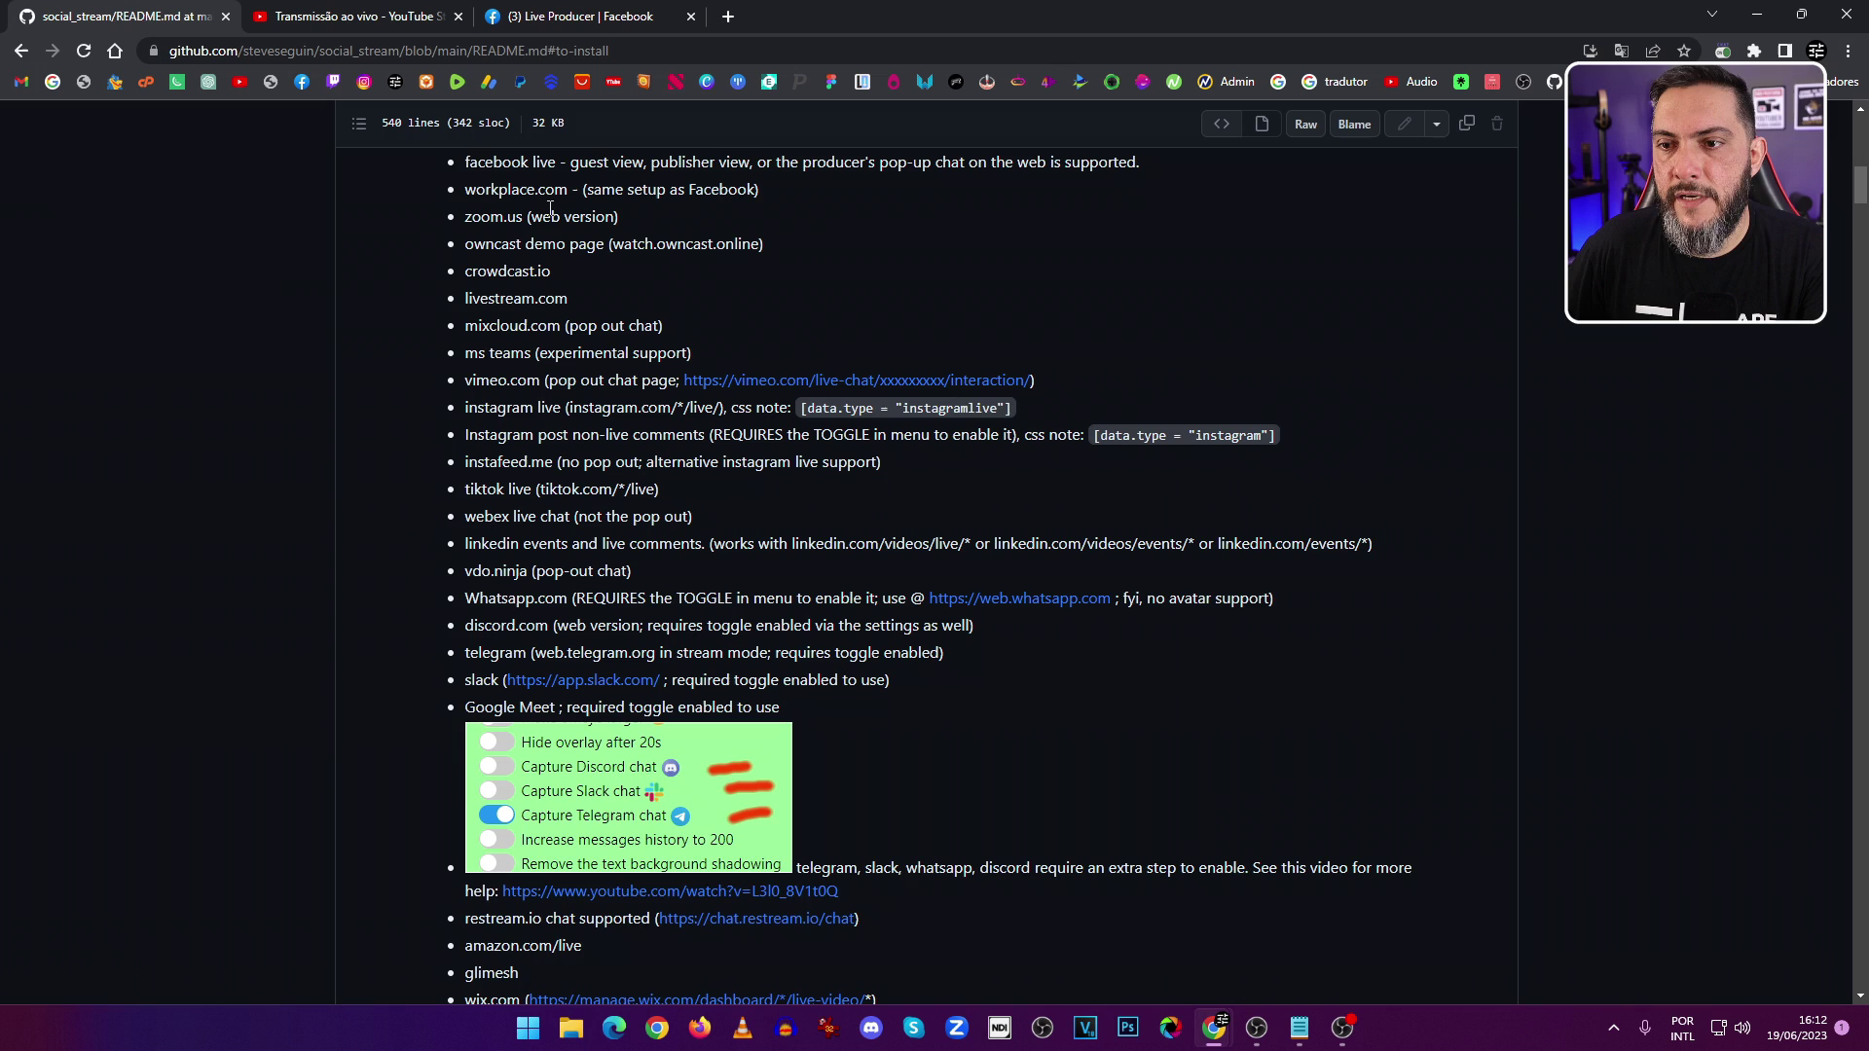
{"action": "scroll", "coordinate": [557, 383], "scroll_direction": "up", "scroll_amount": 2}
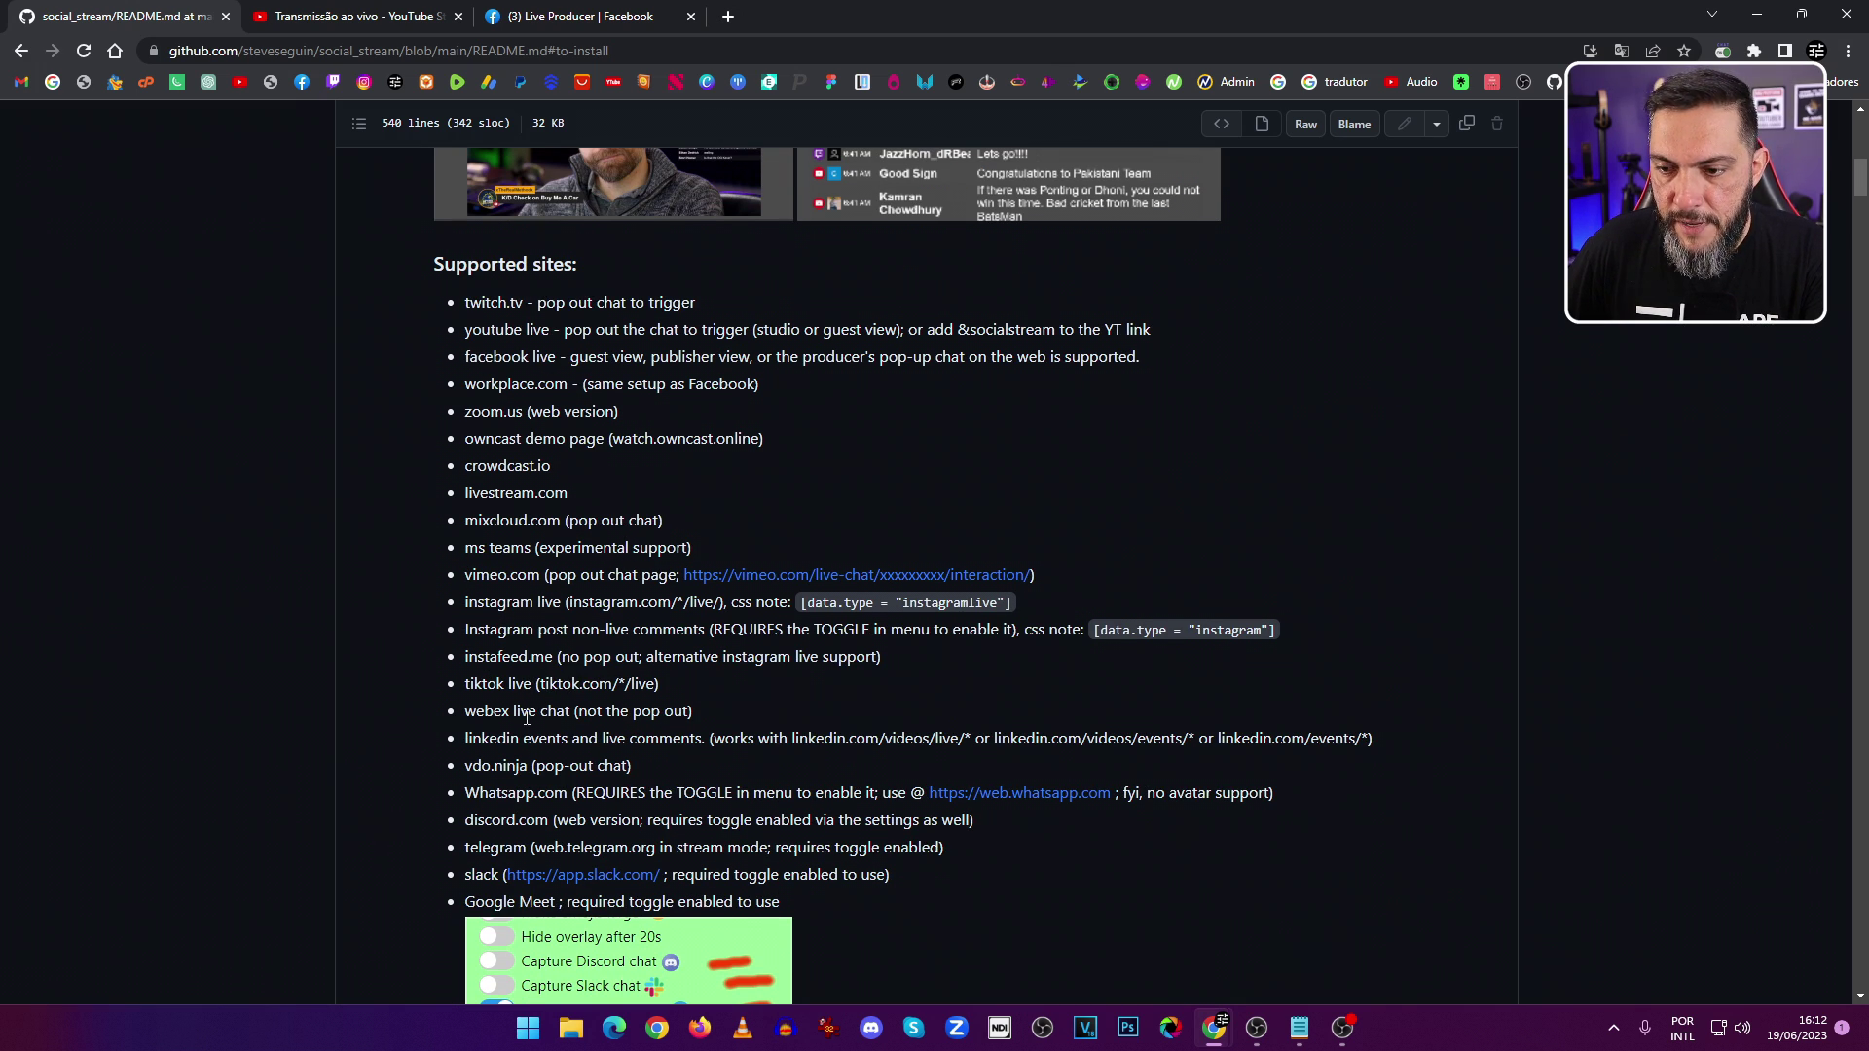
{"action": "scroll", "coordinate": [527, 716], "scroll_direction": "down", "scroll_amount": 2}
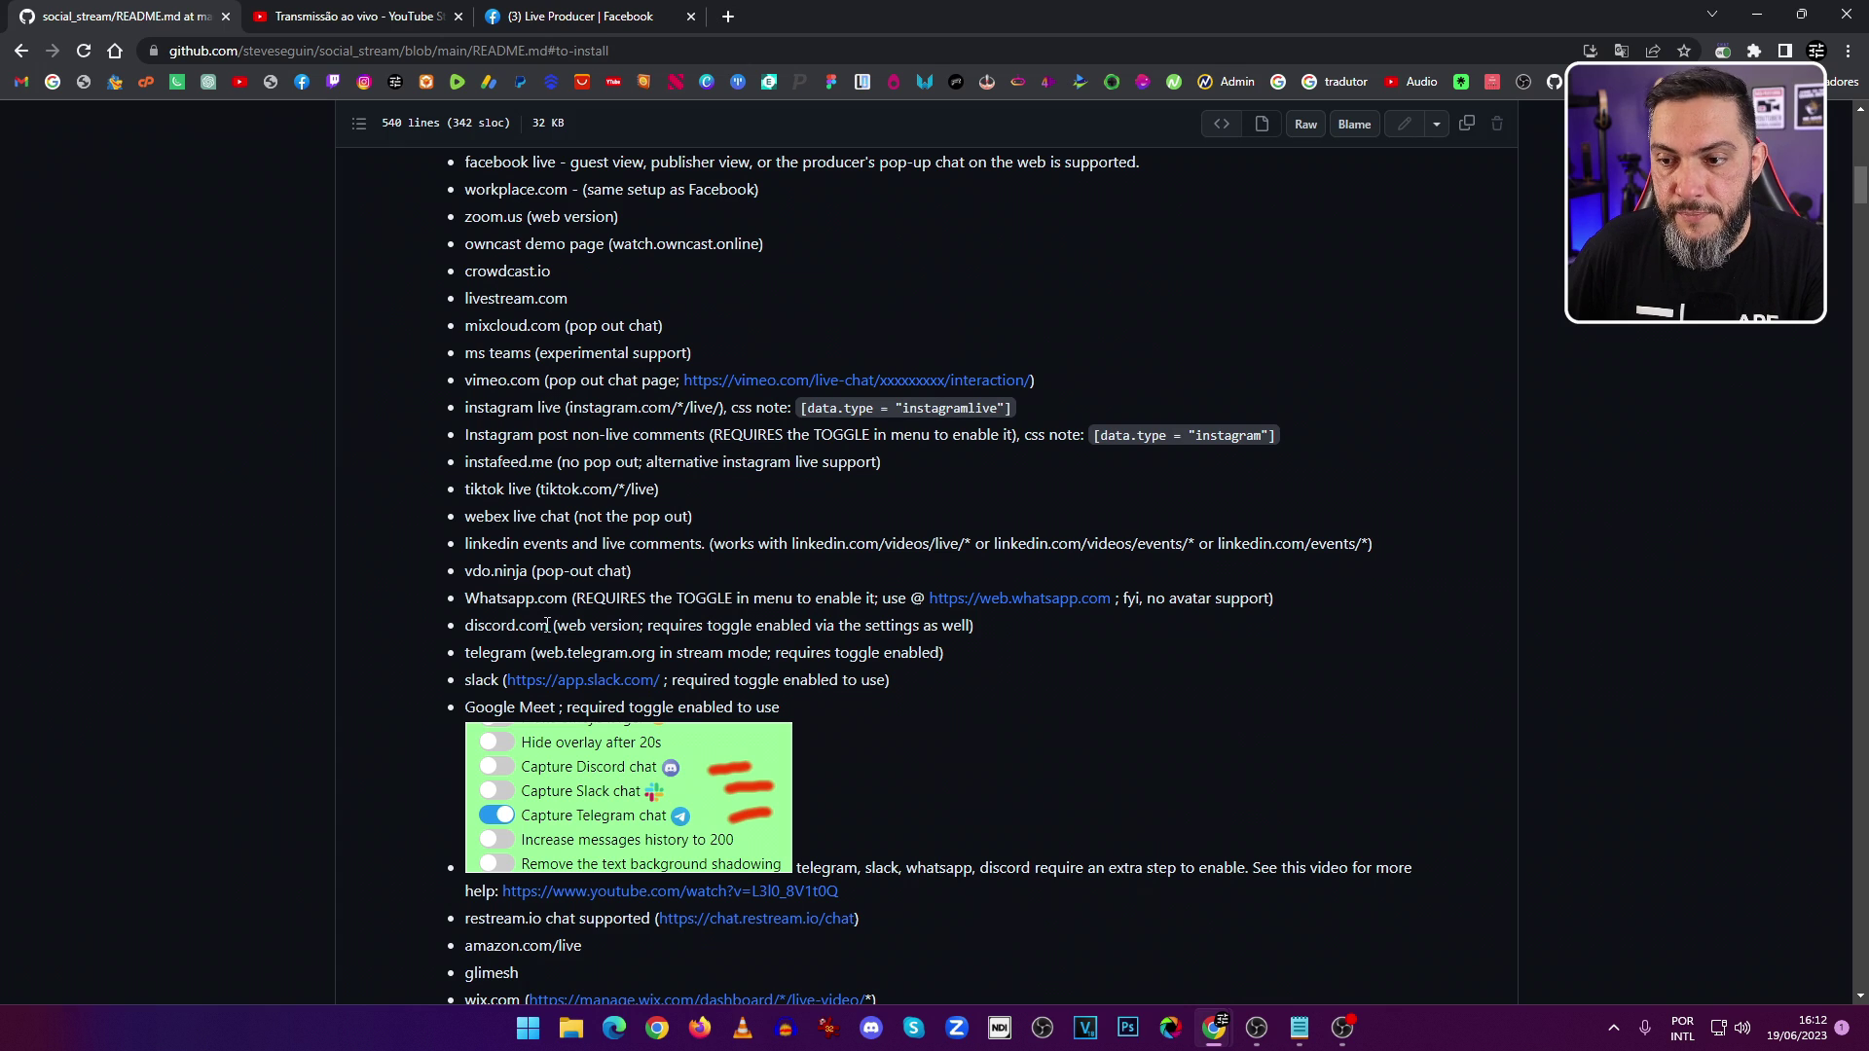
{"action": "scroll", "coordinate": [548, 626], "scroll_direction": "down", "scroll_amount": 10}
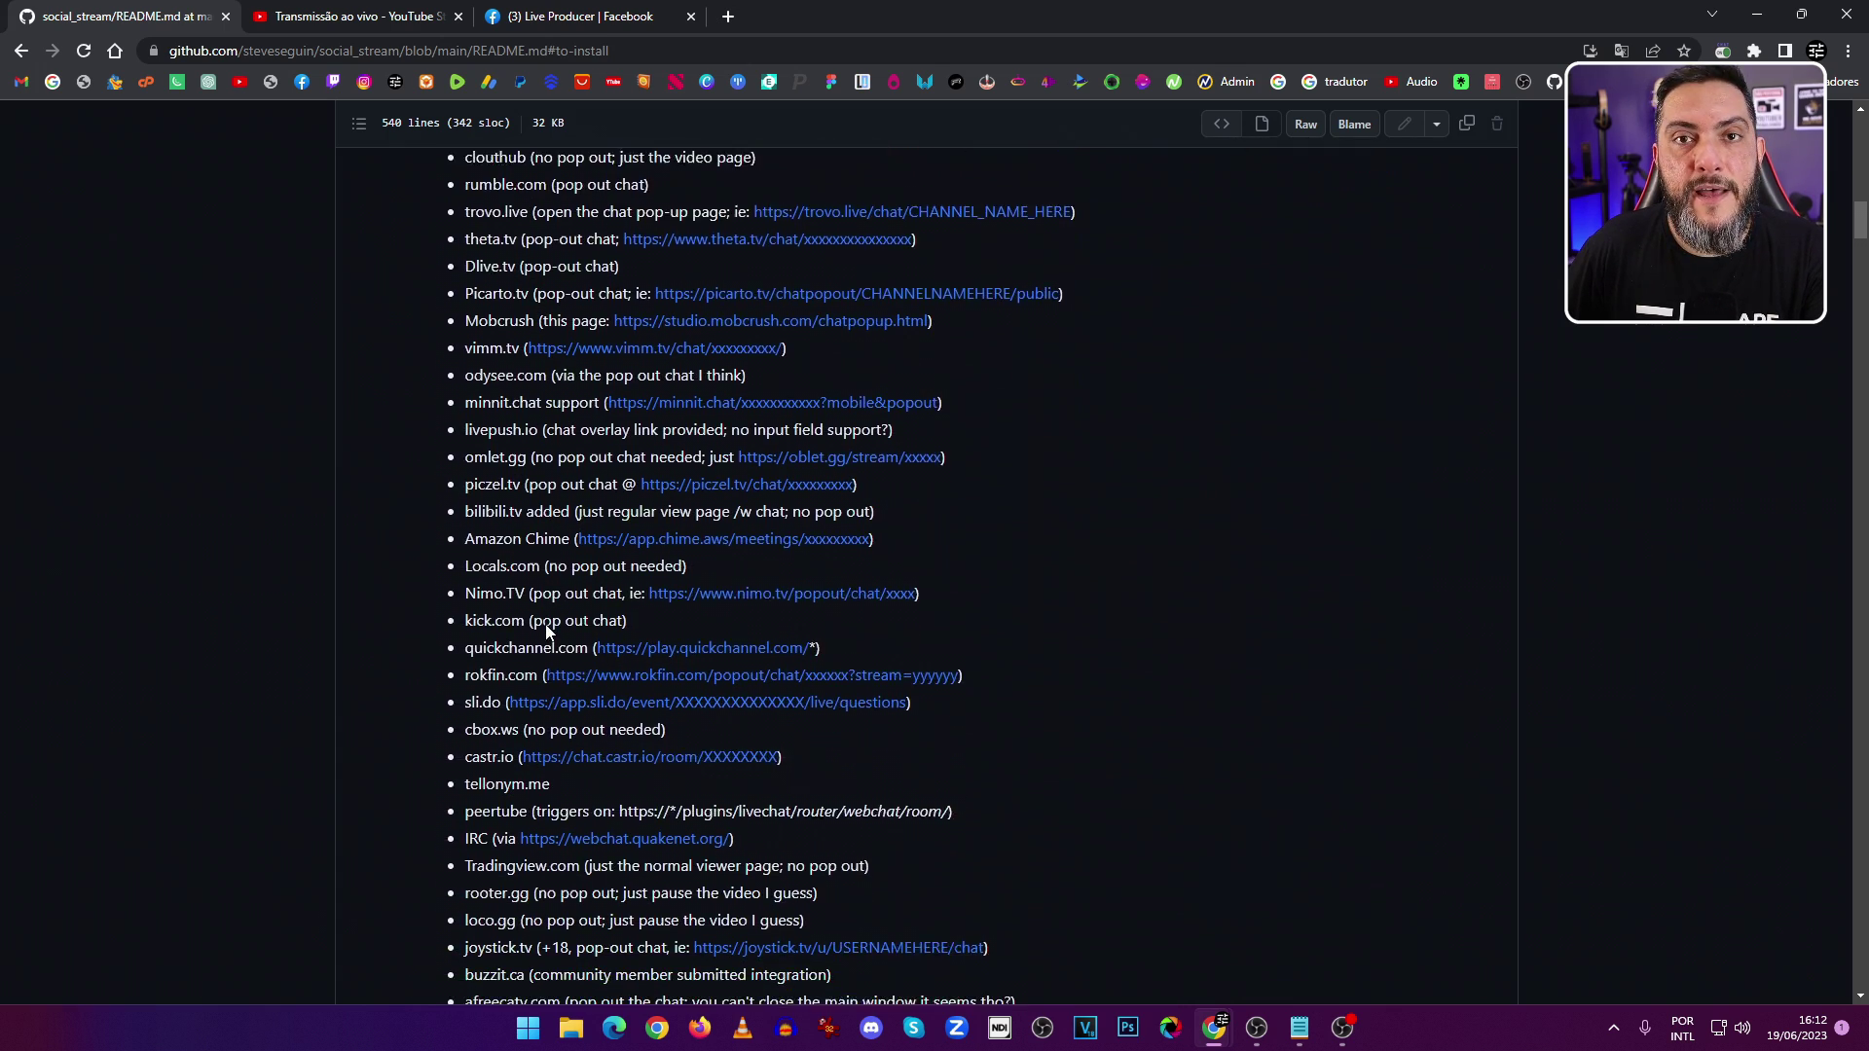
{"action": "scroll", "coordinate": [548, 631], "scroll_direction": "up", "scroll_amount": 12}
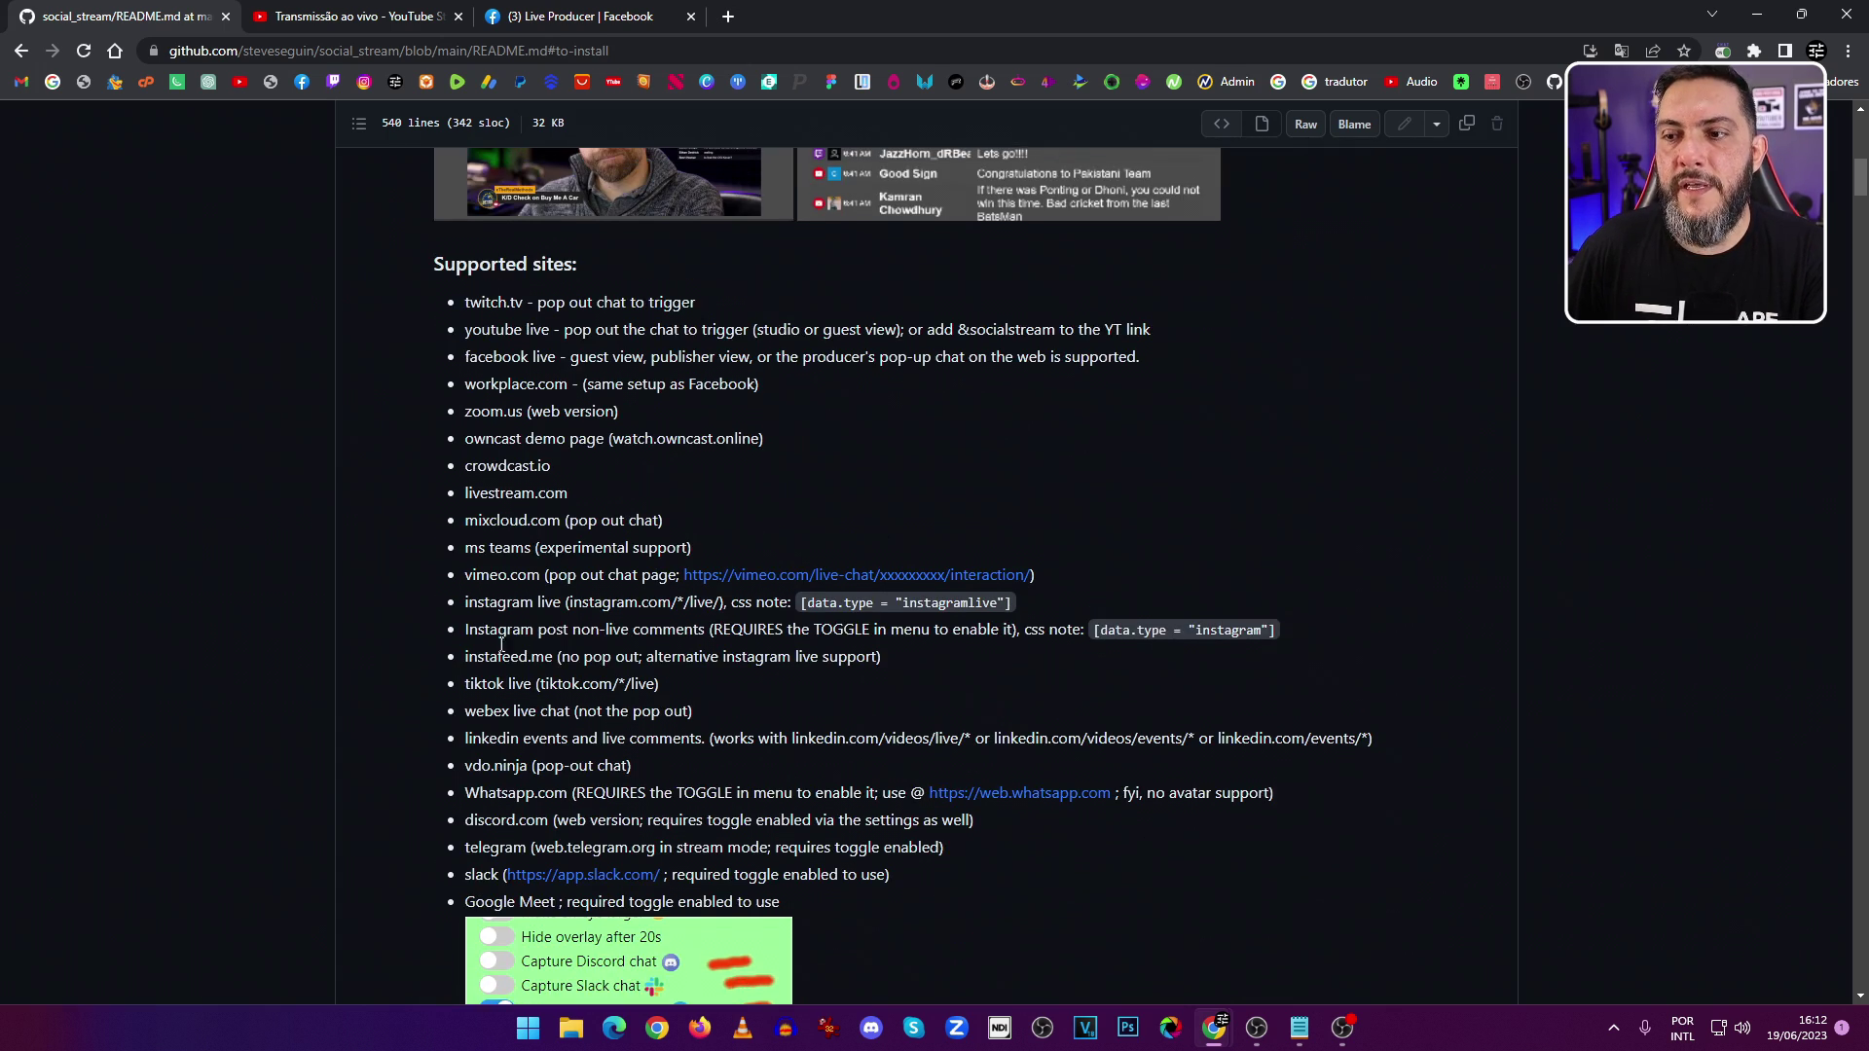
{"action": "right_click", "coordinate": [317, 379]}
{"action": "left_click", "coordinate": [392, 644]}
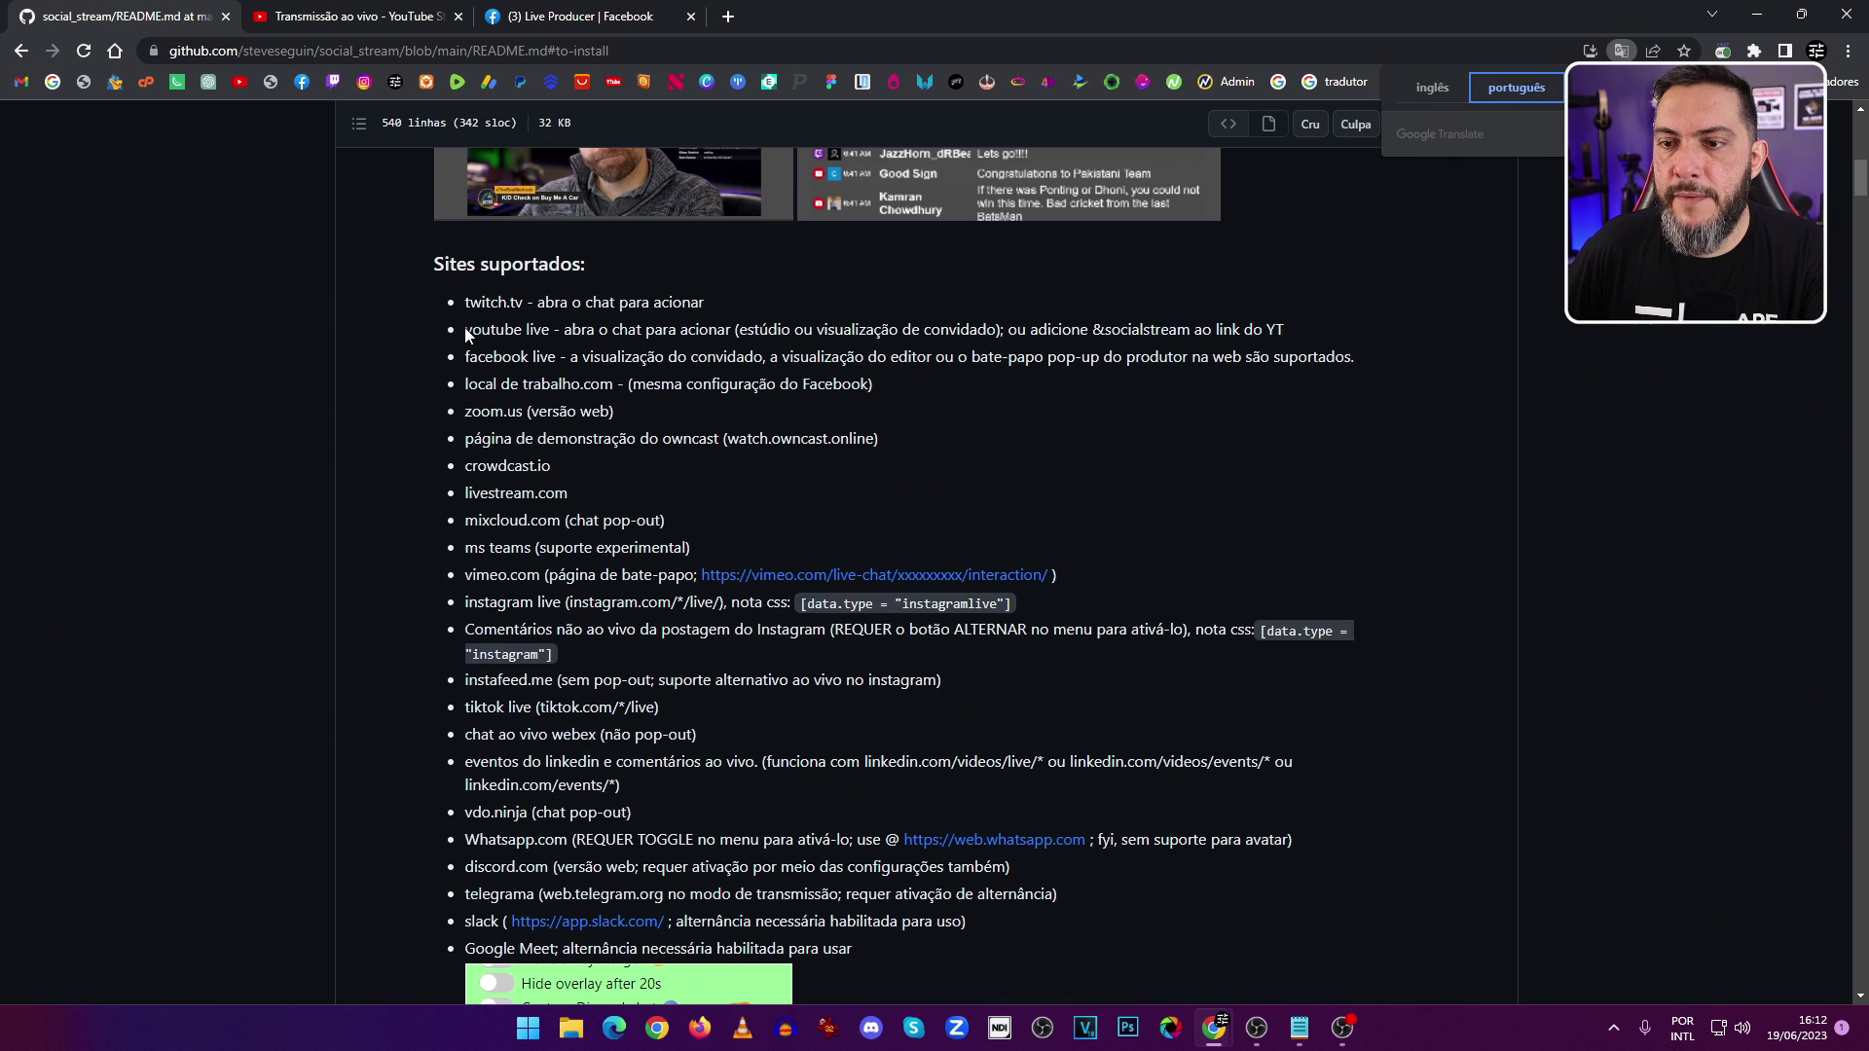
Highlight the YouTube live chat instructions, then move on to the YouTube Studio live stream page.
{"action": "left_click_drag", "start_coordinate": [466, 329], "coordinate": [736, 331]}
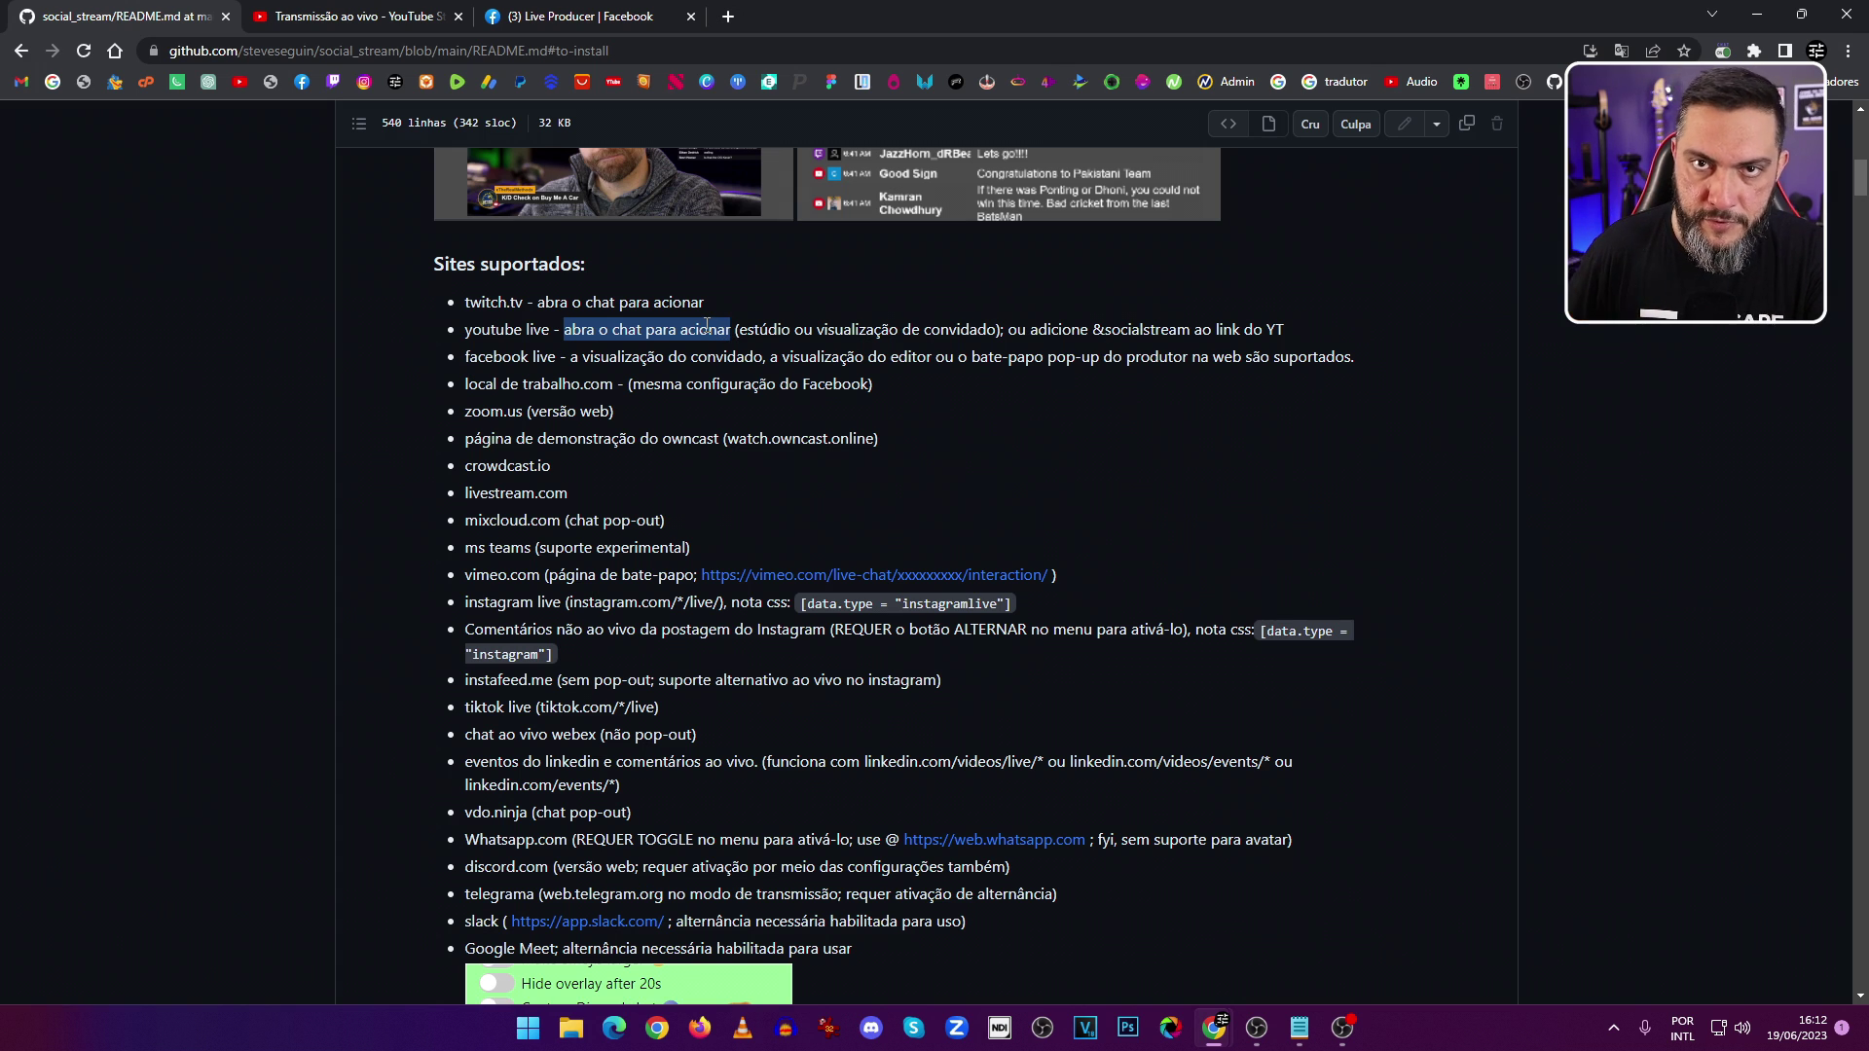
{"action": "left_click", "coordinate": [1017, 330]}
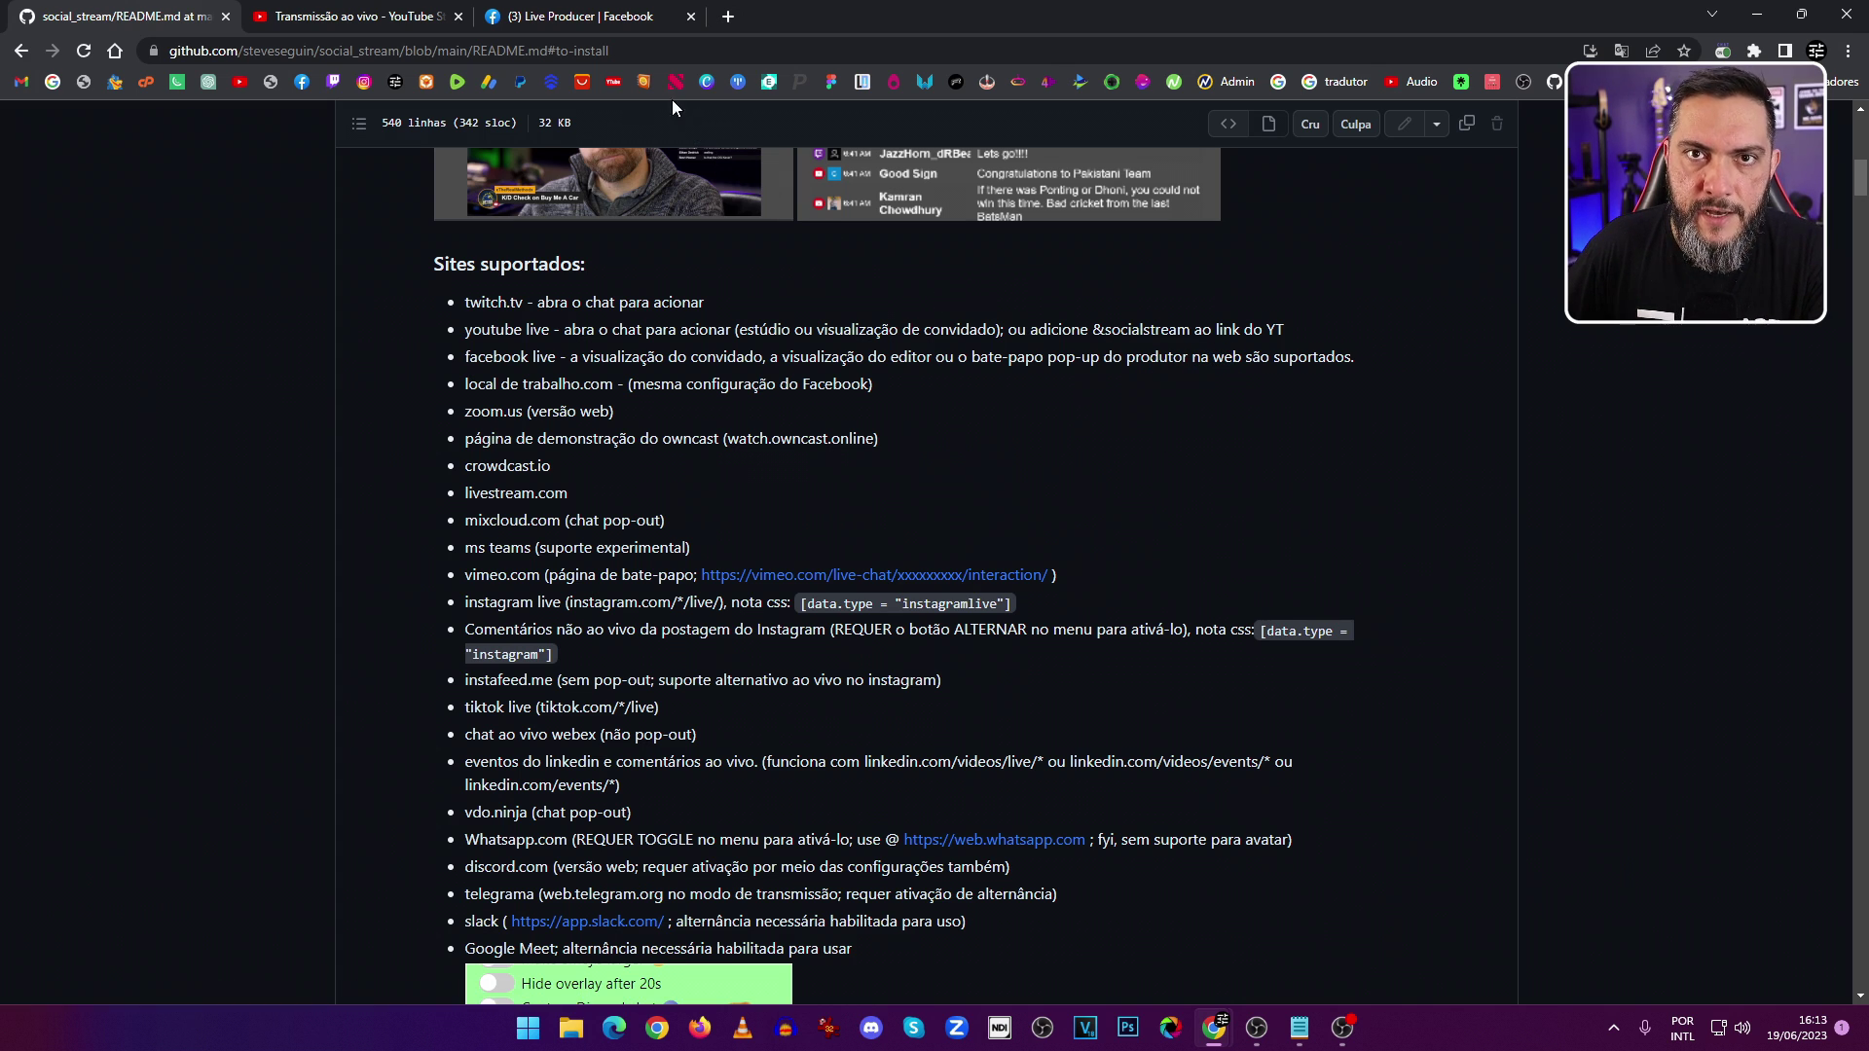
{"action": "left_click", "coordinate": [410, 16]}
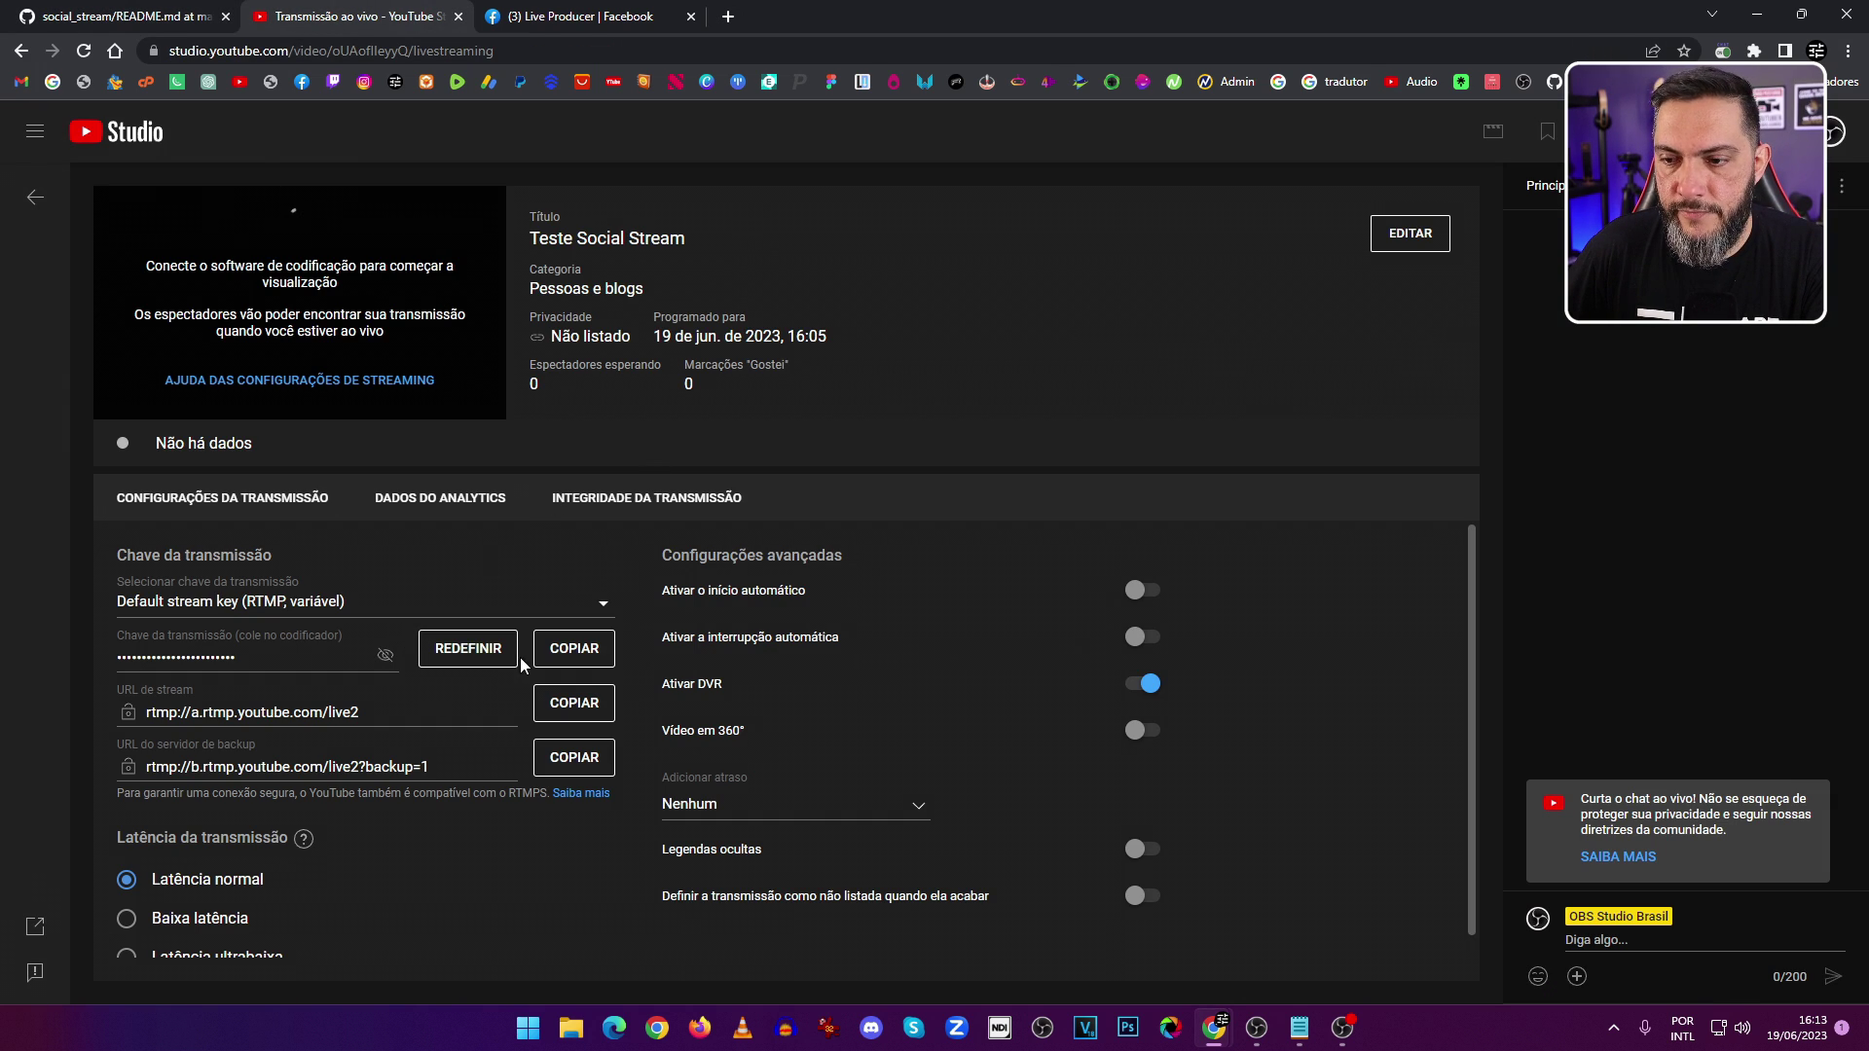
Replace the old key in OBS stream settings with the copied YouTube stream key, and apply the change.
{"action": "left_click", "coordinate": [584, 652]}
{"action": "left_click", "coordinate": [1254, 1034]}
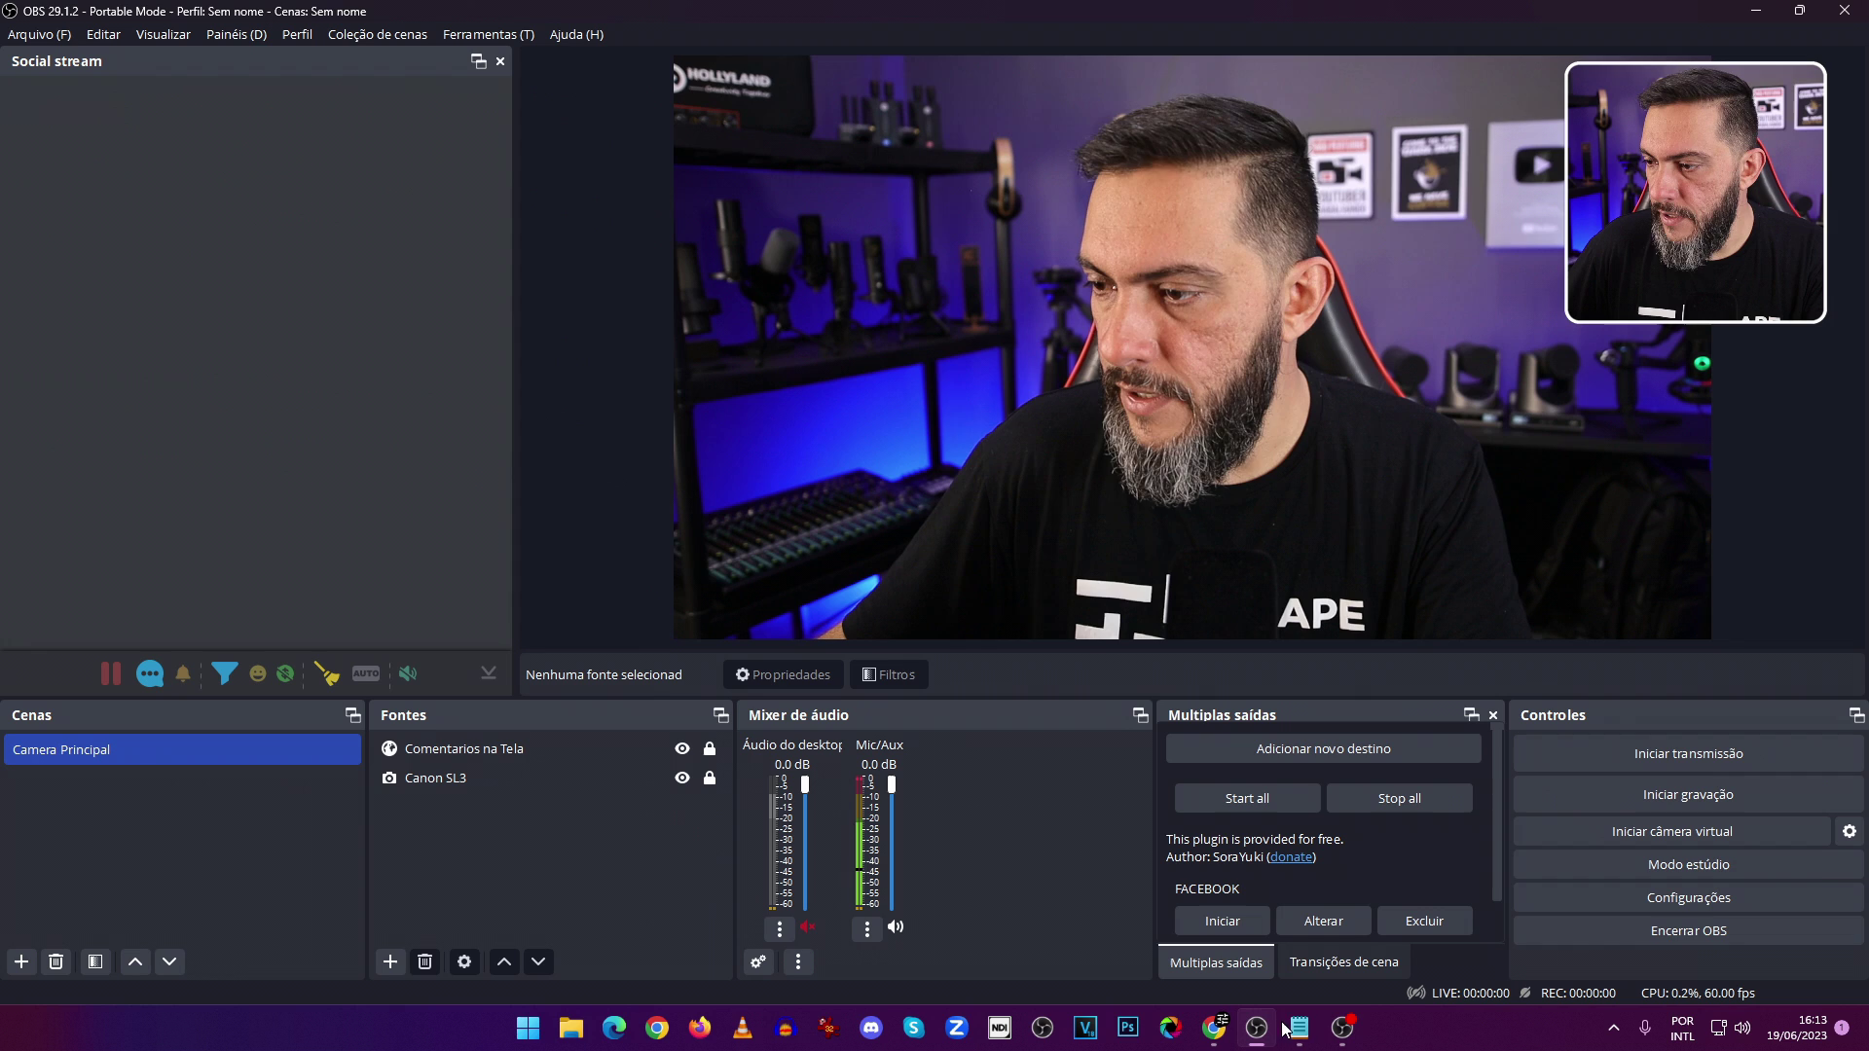
{"action": "left_click", "coordinate": [1568, 893]}
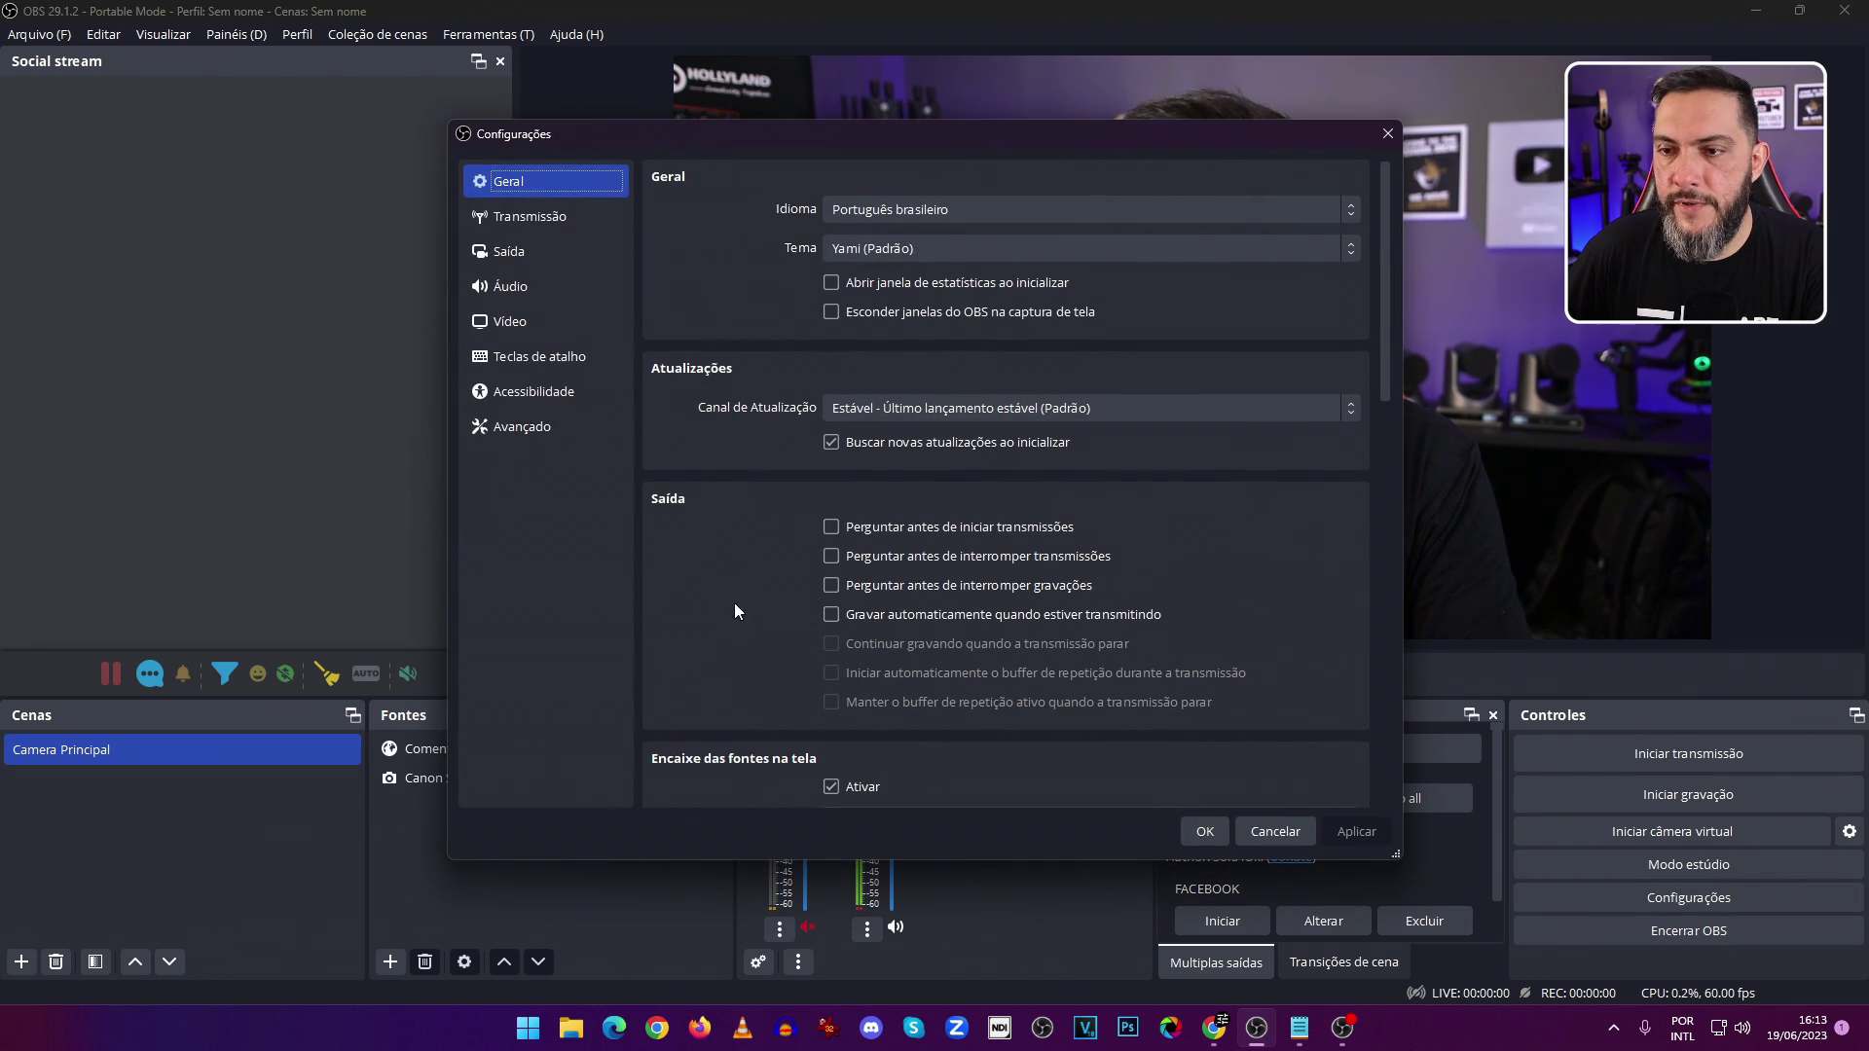
{"action": "left_click", "coordinate": [529, 216]}
{"action": "left_click", "coordinate": [959, 343]}
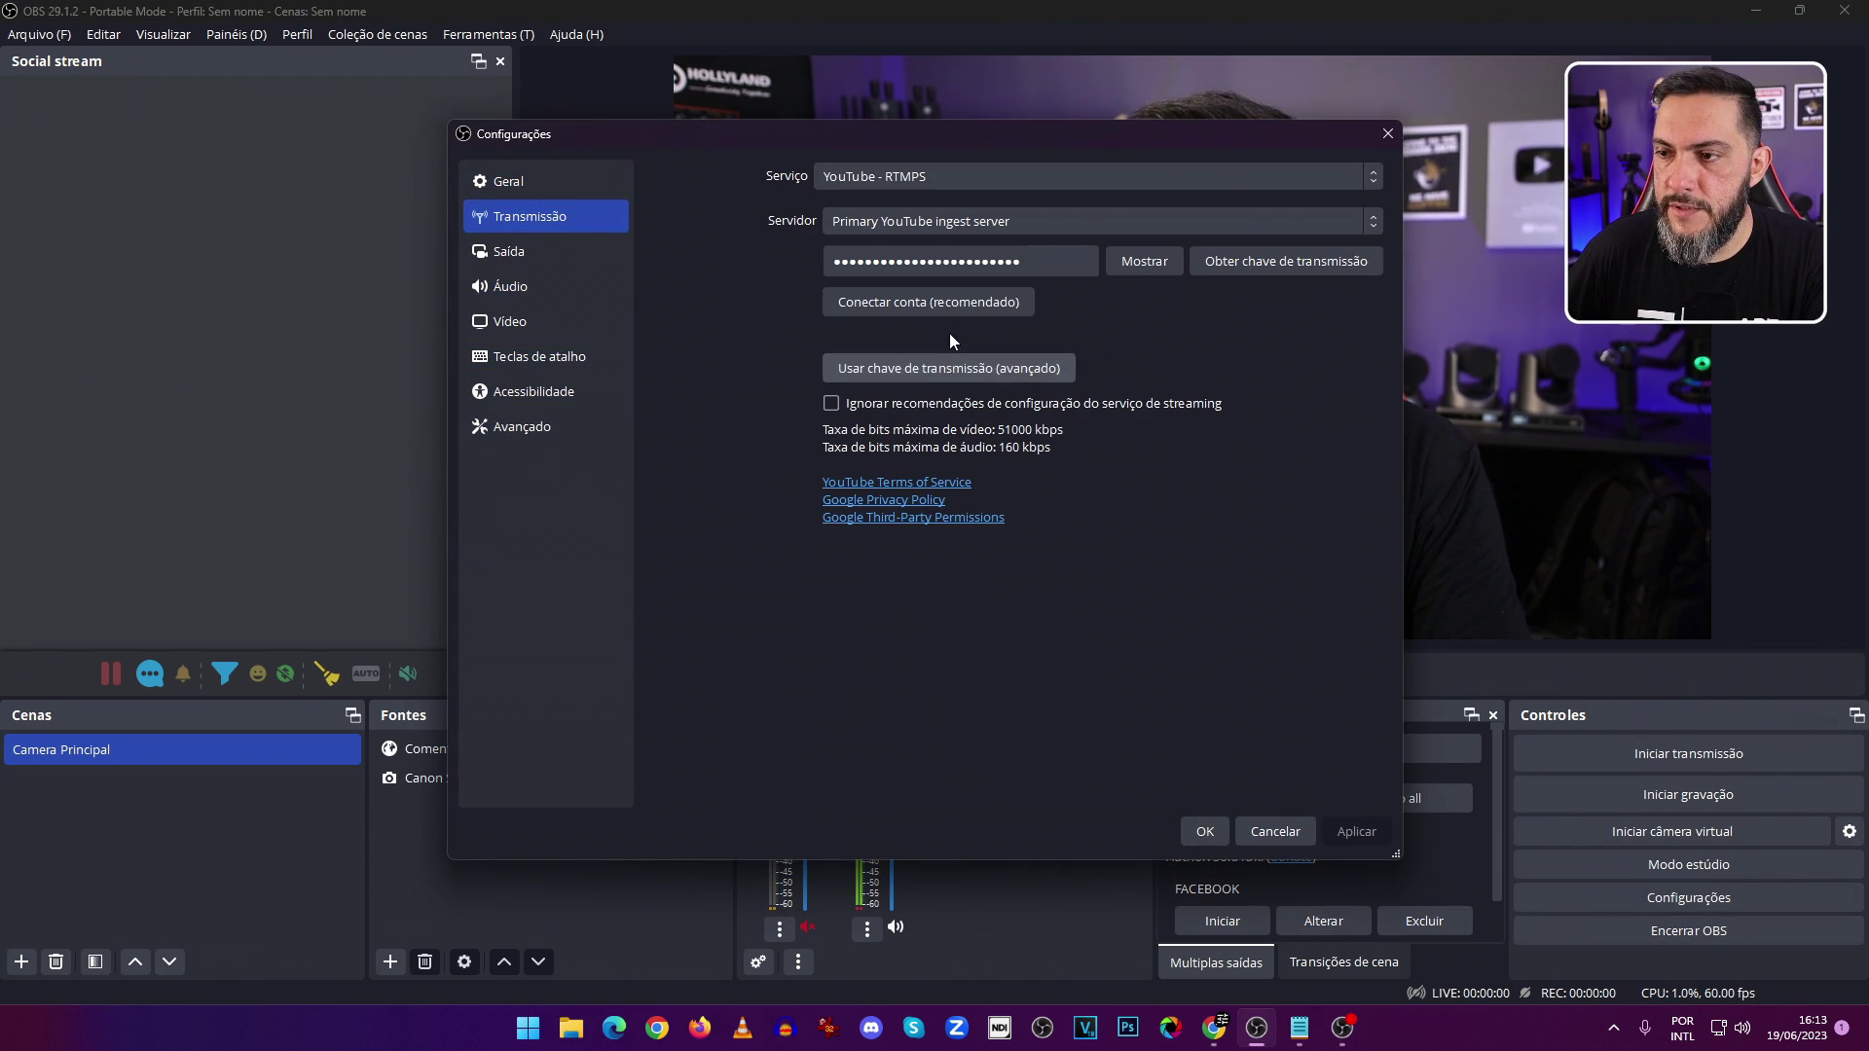
{"action": "left_click", "coordinate": [1047, 257]}
{"action": "key", "text": "ctrl+a"}
{"action": "key", "text": "ctrl+v"}
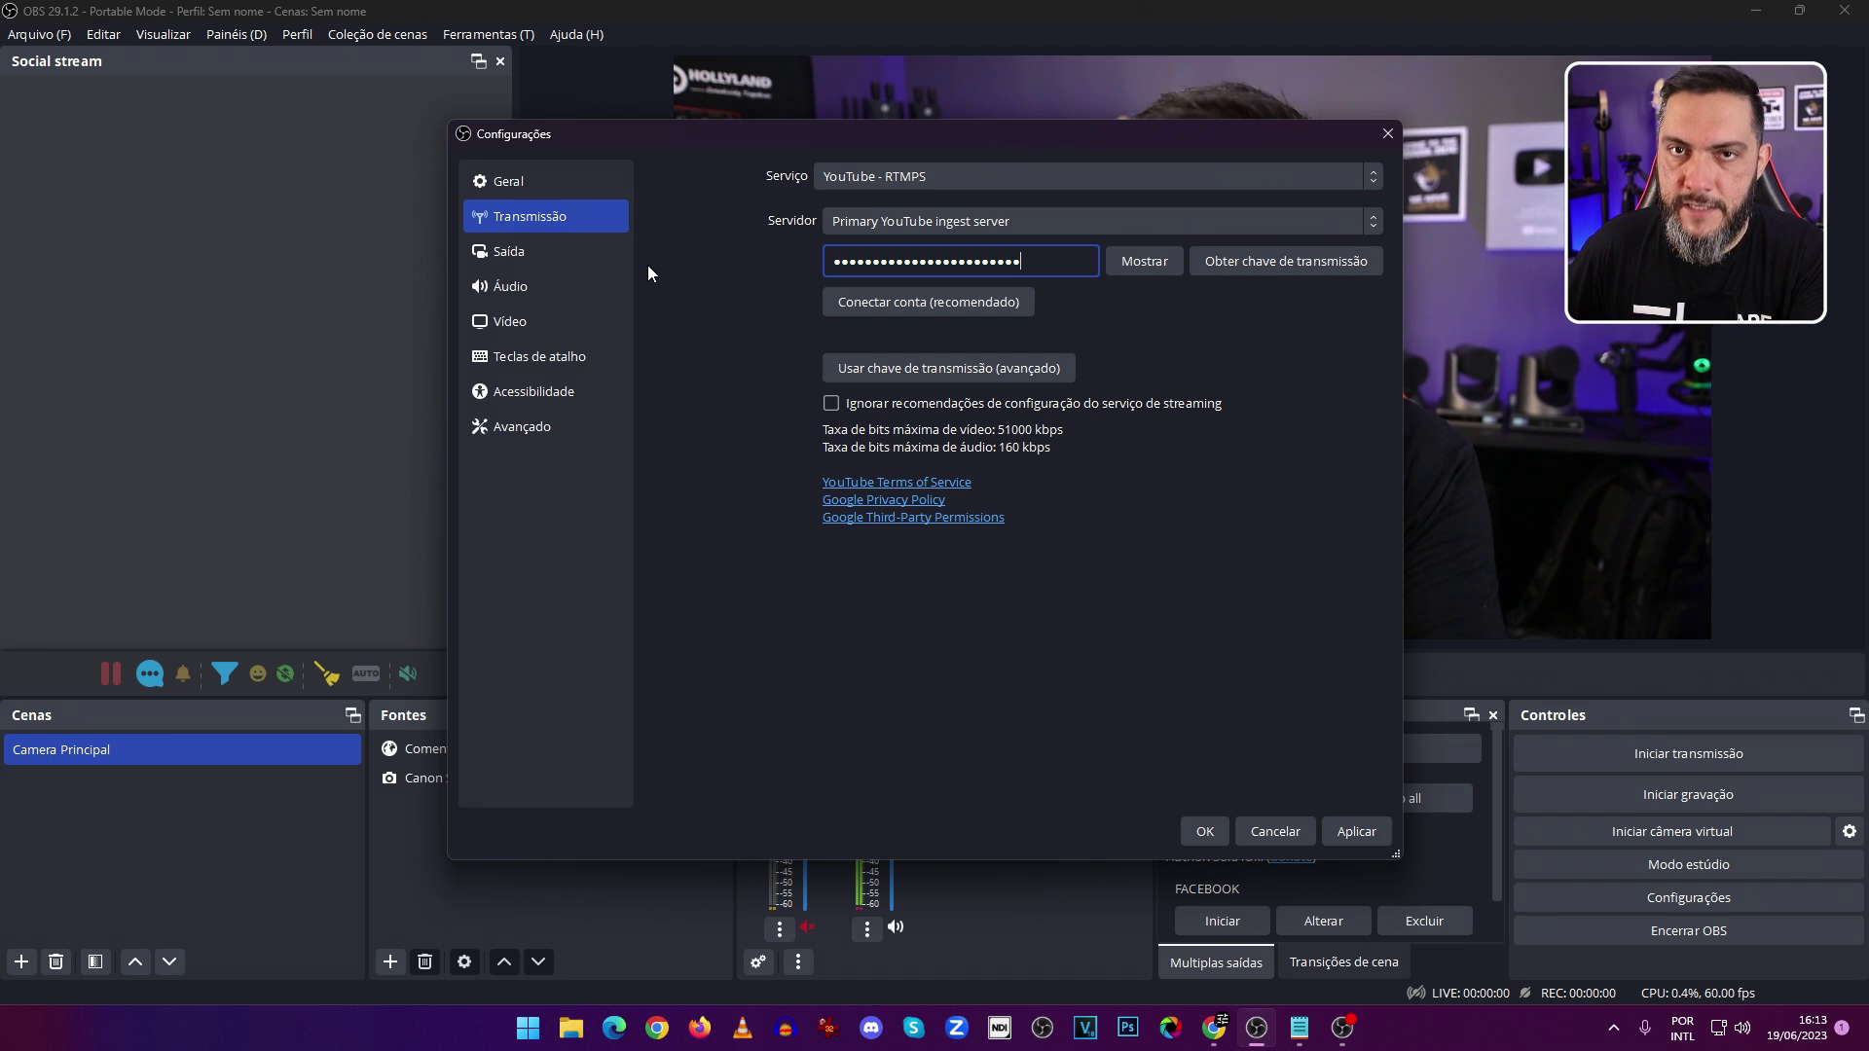
{"action": "left_click", "coordinate": [1348, 837]}
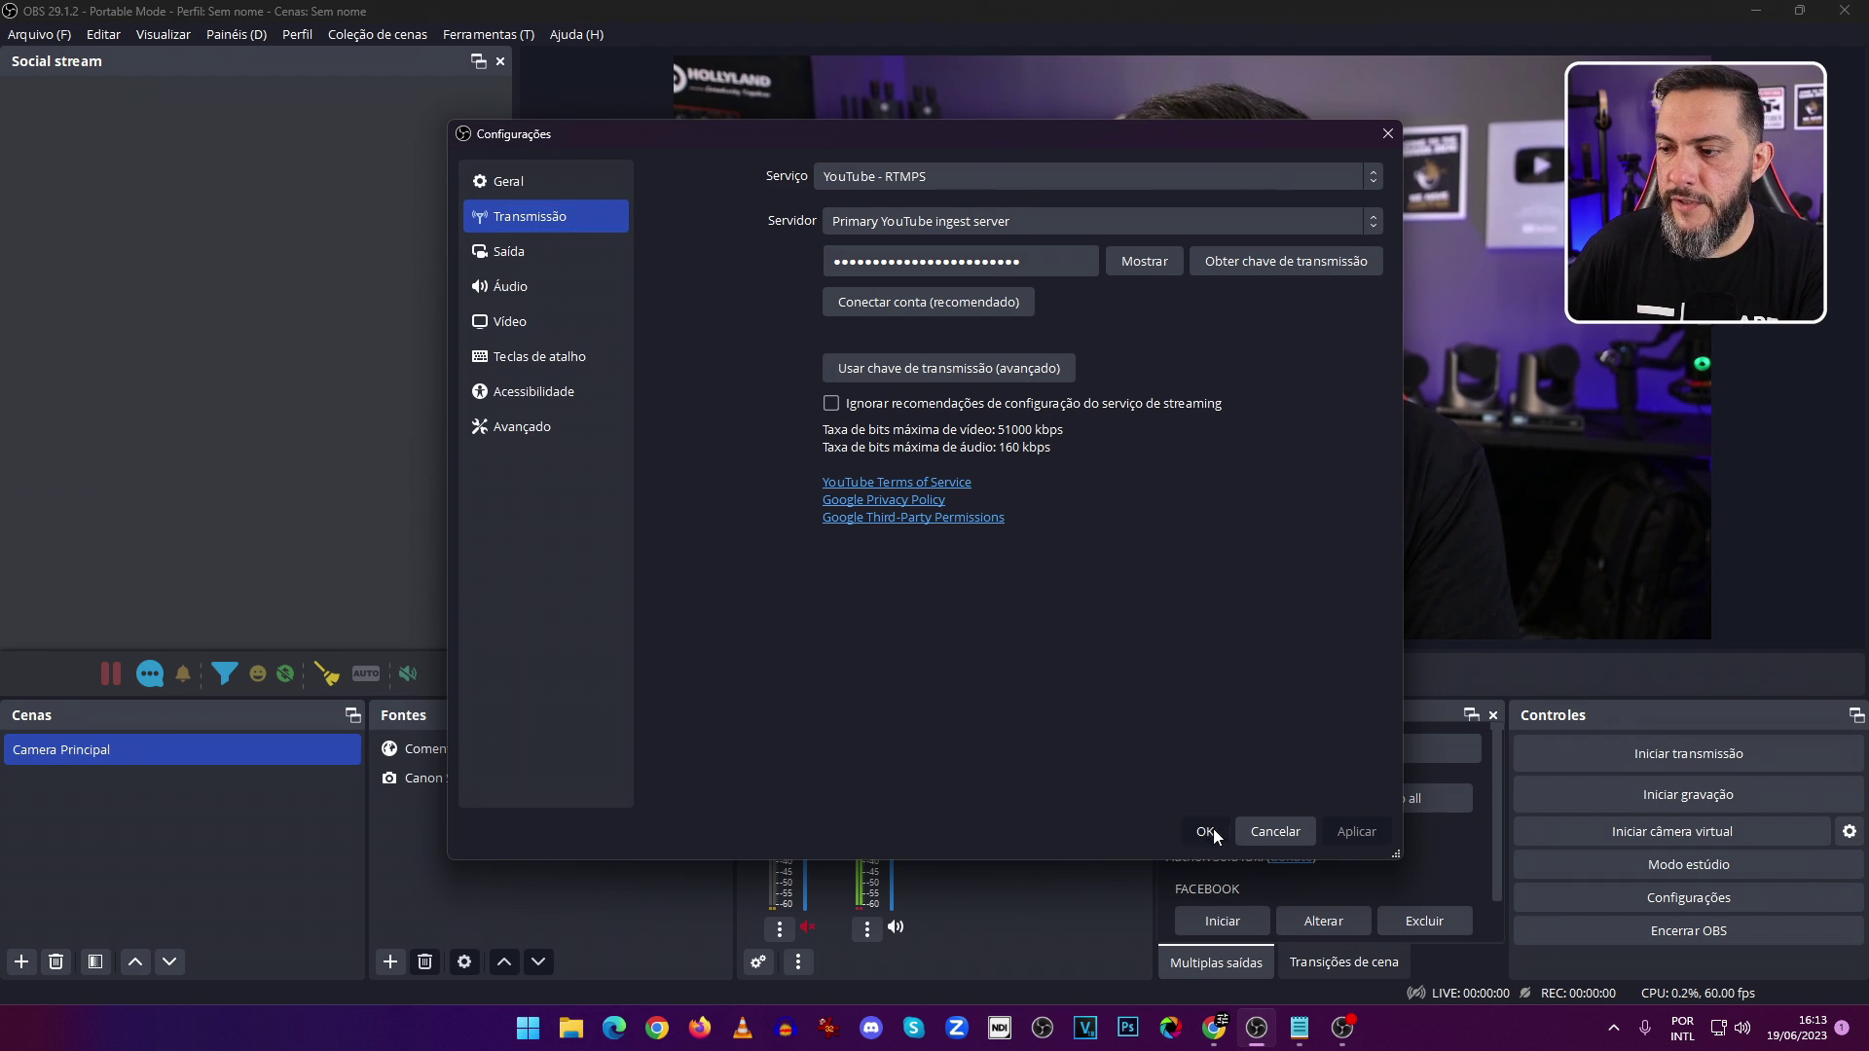
{"action": "left_click", "coordinate": [1213, 829]}
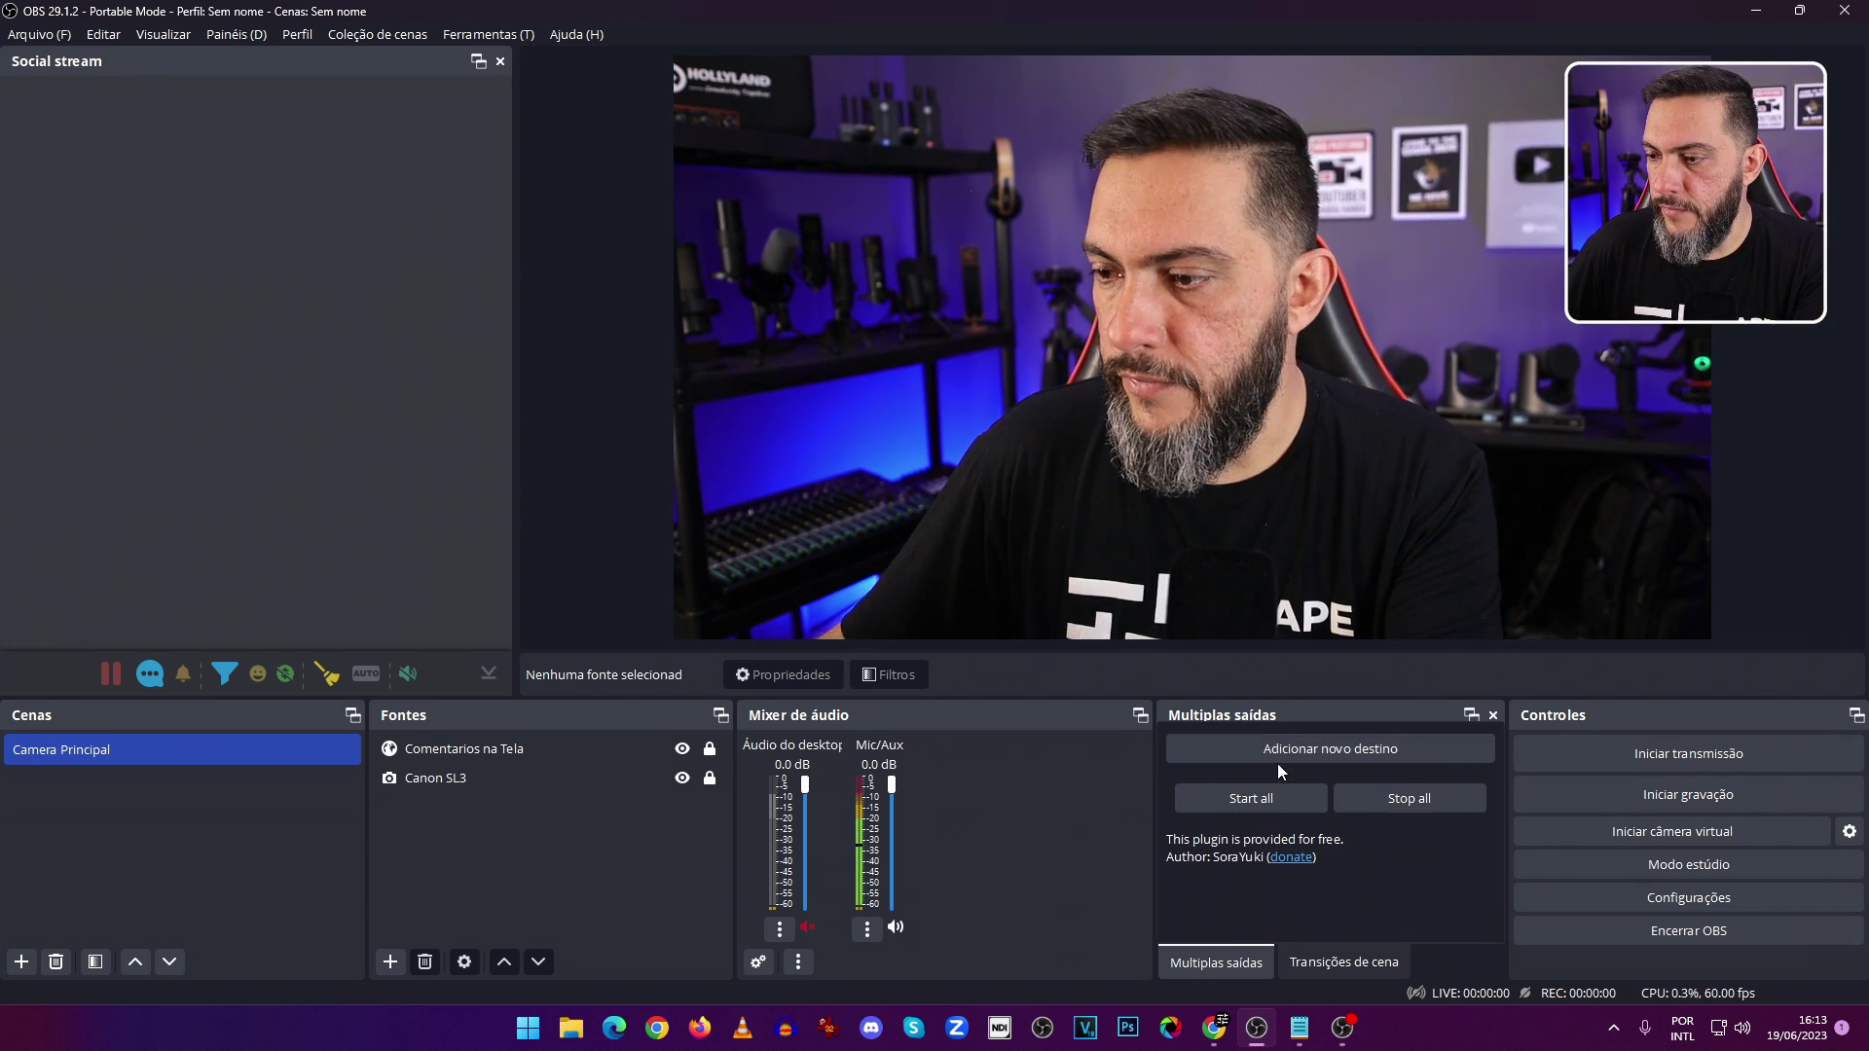
Add a 'facebook' output destination using the stream key copied from Facebook Live Producer.
{"action": "left_click", "coordinate": [1310, 752]}
{"action": "type", "text": "facebook"}
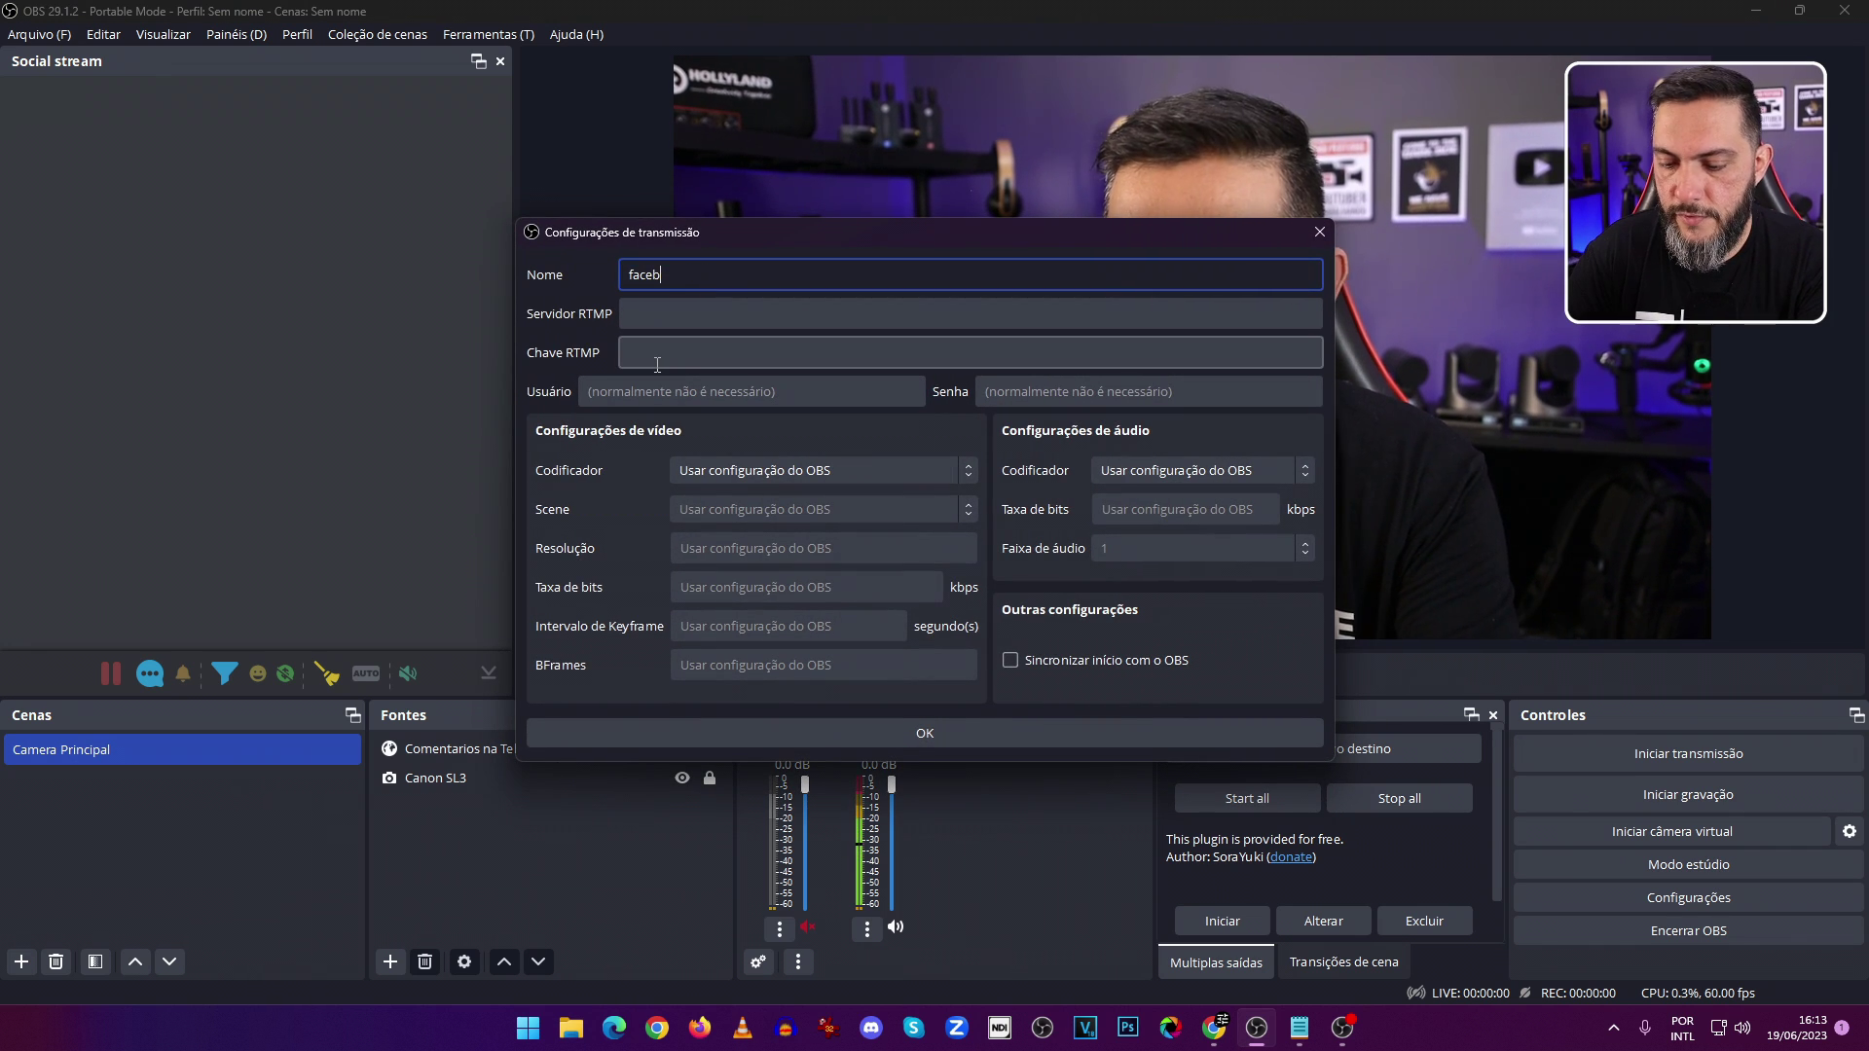
{"action": "mouse_move", "coordinate": [1214, 1027]}
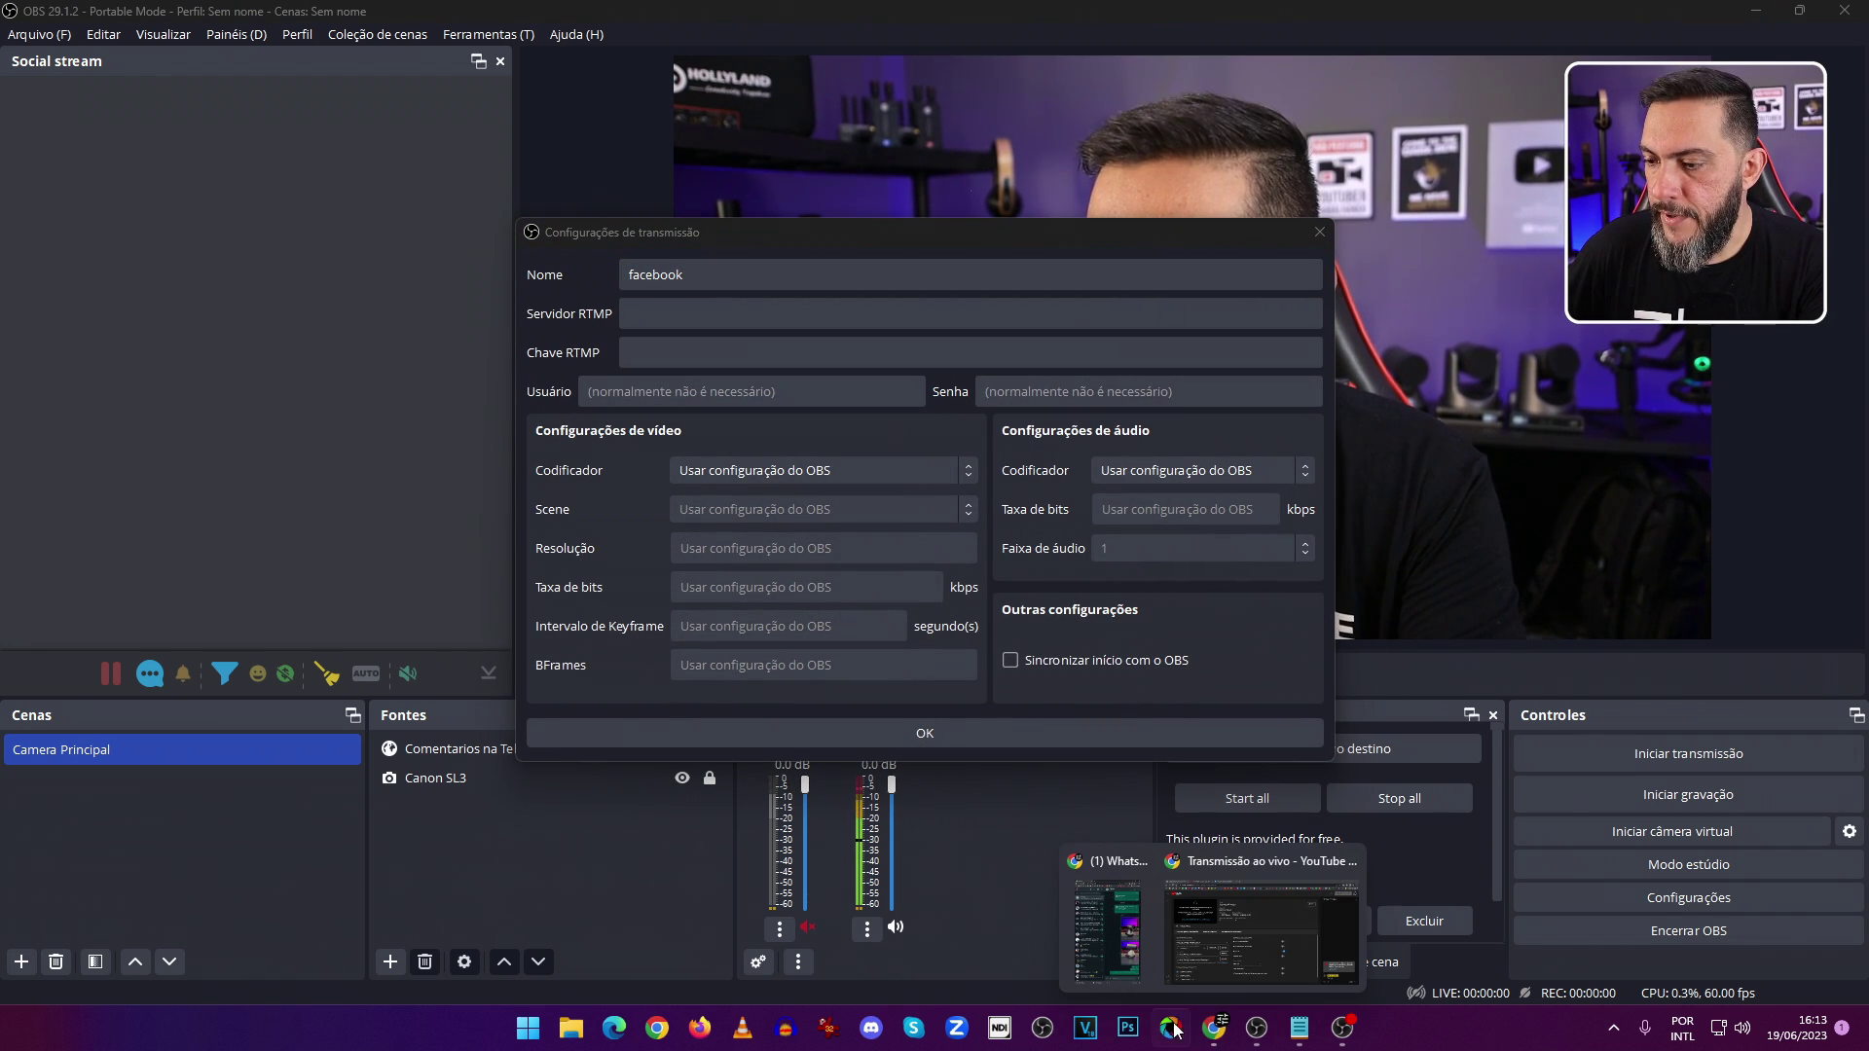
{"action": "left_click", "coordinate": [1305, 925]}
{"action": "left_click", "coordinate": [604, 12]}
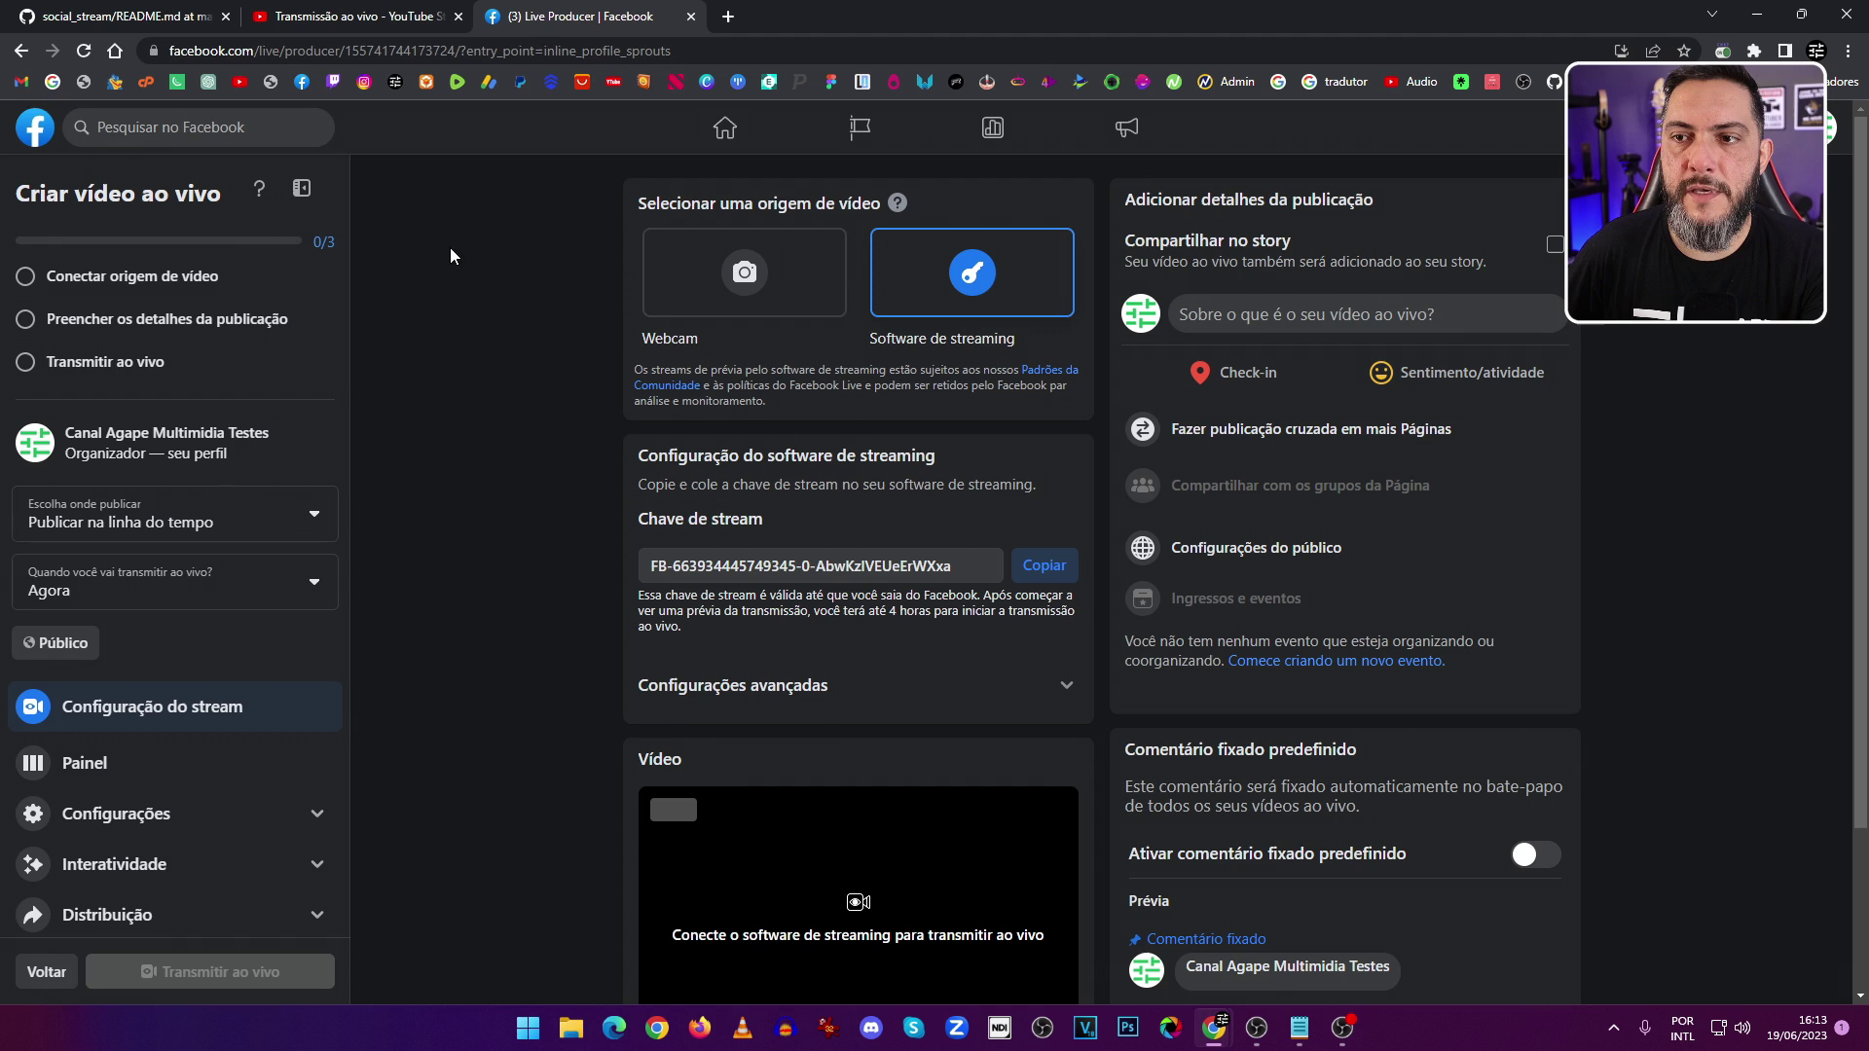
{"action": "scroll", "coordinate": [498, 485], "scroll_direction": "down", "scroll_amount": 2}
{"action": "scroll", "coordinate": [499, 485], "scroll_direction": "up", "scroll_amount": 2}
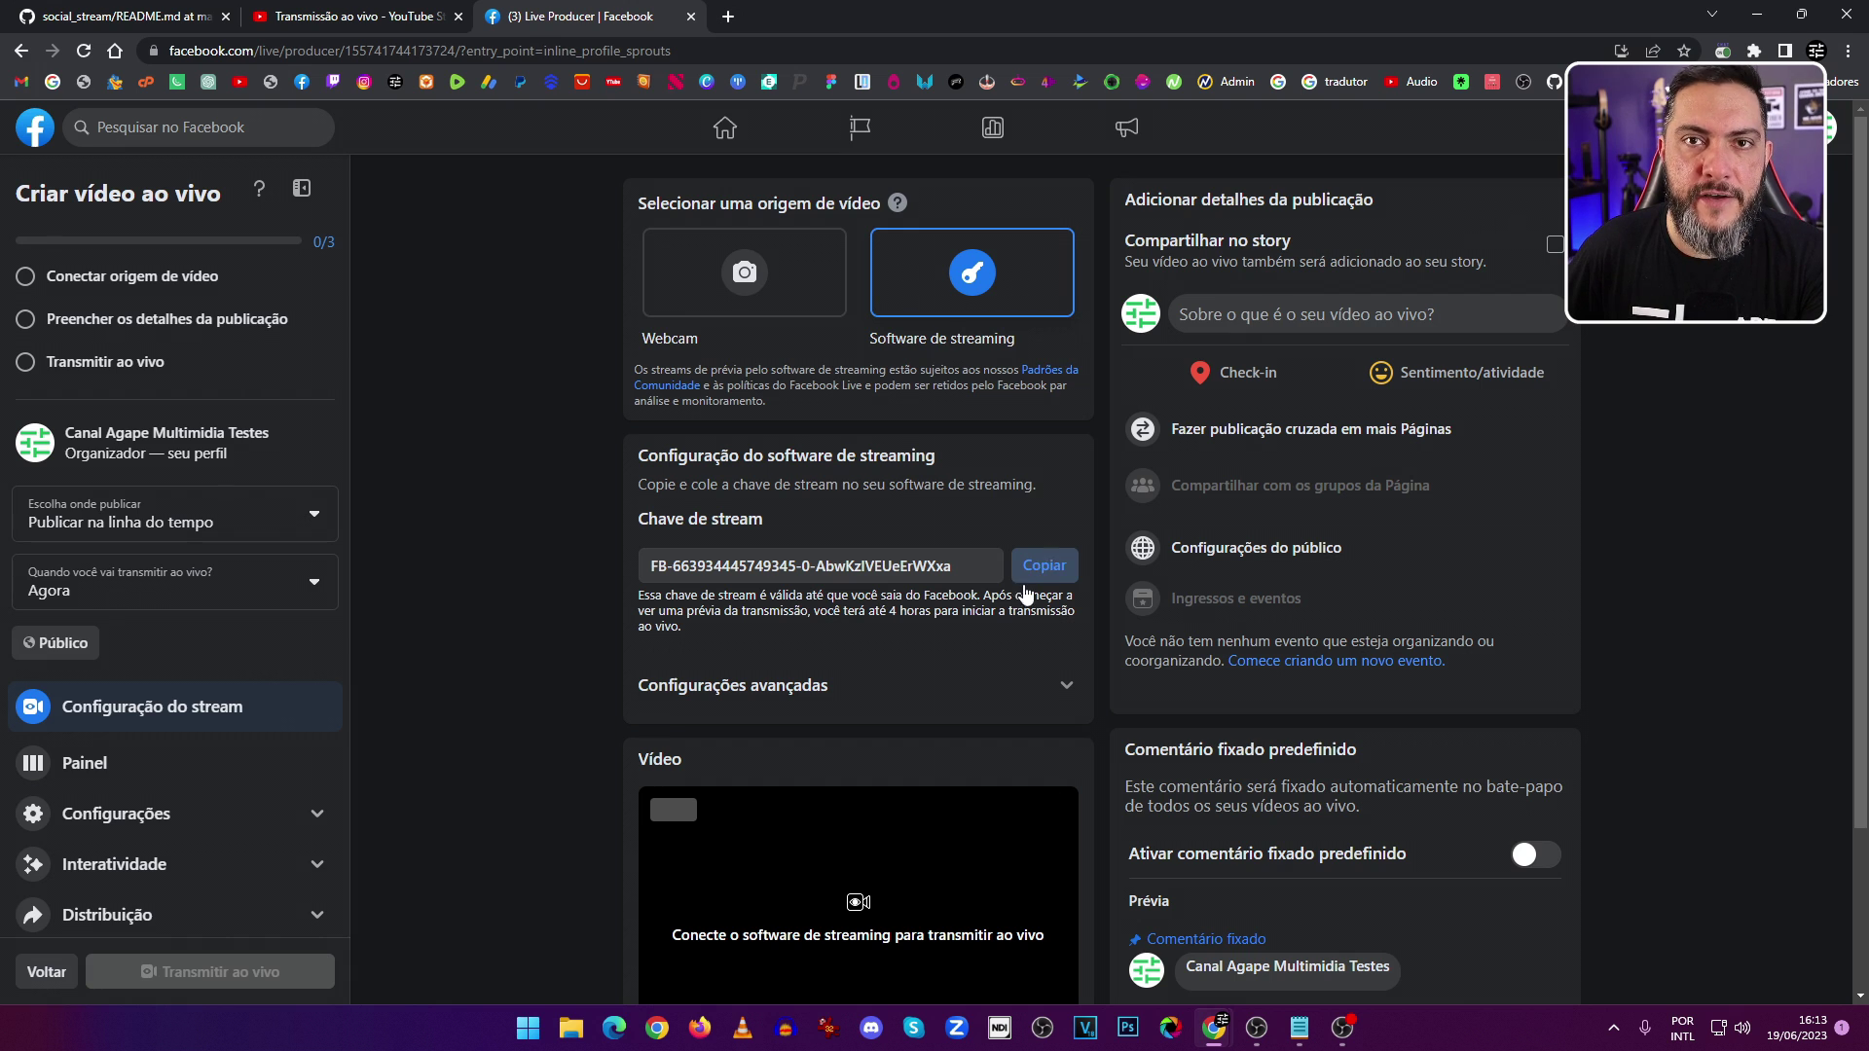
{"action": "left_click", "coordinate": [1028, 582]}
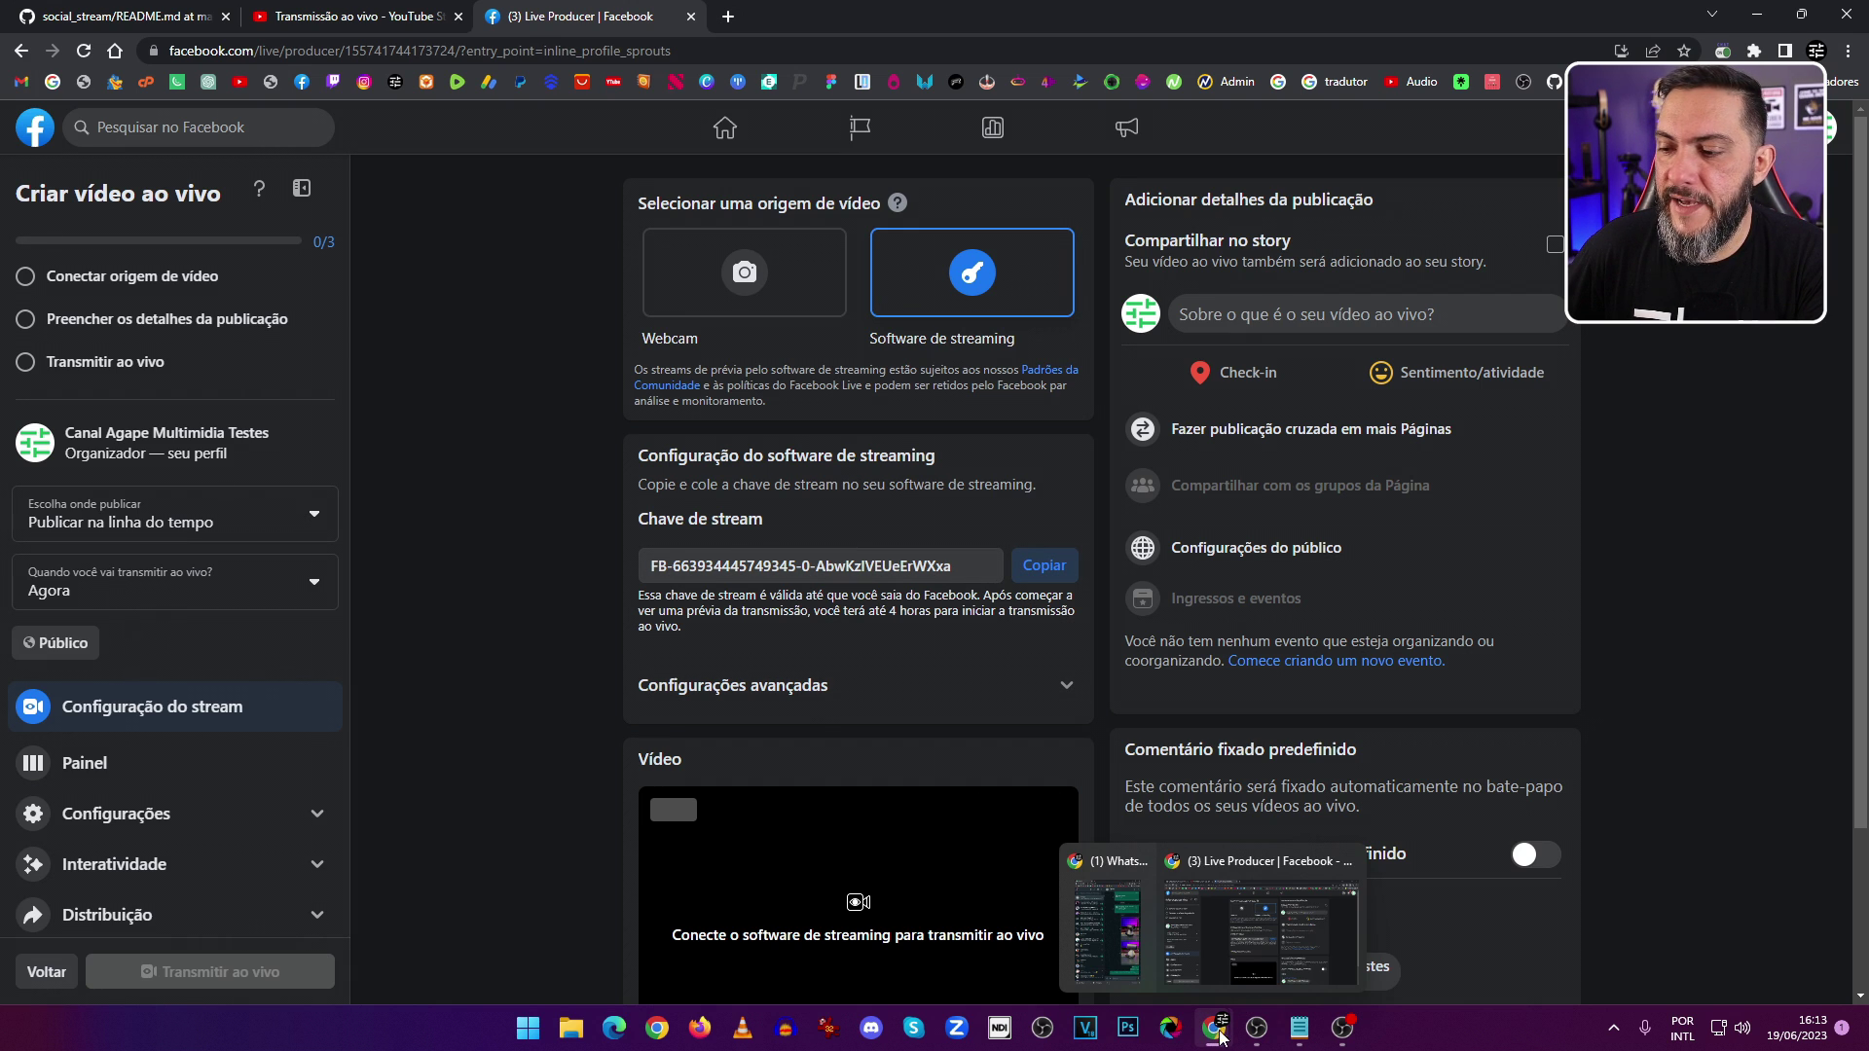
{"action": "left_click", "coordinate": [1257, 1030]}
{"action": "left_click", "coordinate": [651, 353]}
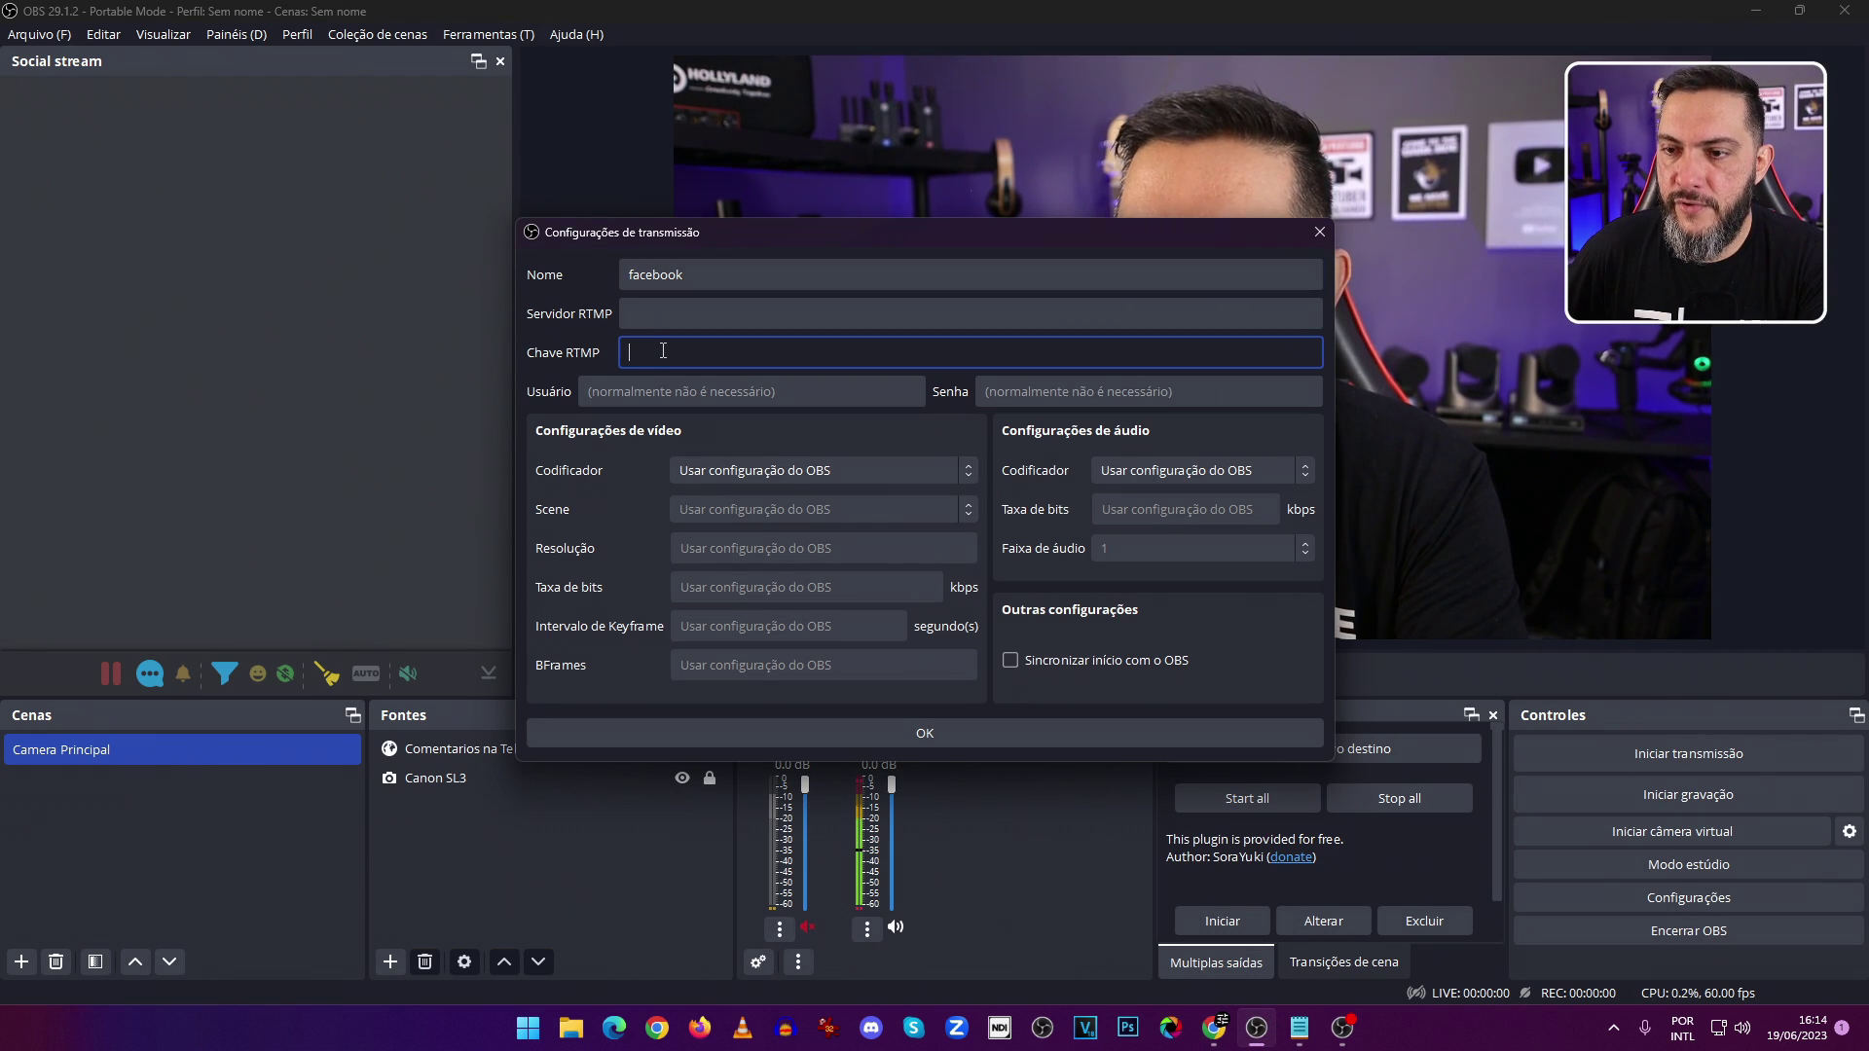
{"action": "key", "text": "ctrl+v"}
Paste the Facebook server URL from advanced settings into the destination's server field.
{"action": "mouse_move", "coordinate": [1214, 1030]}
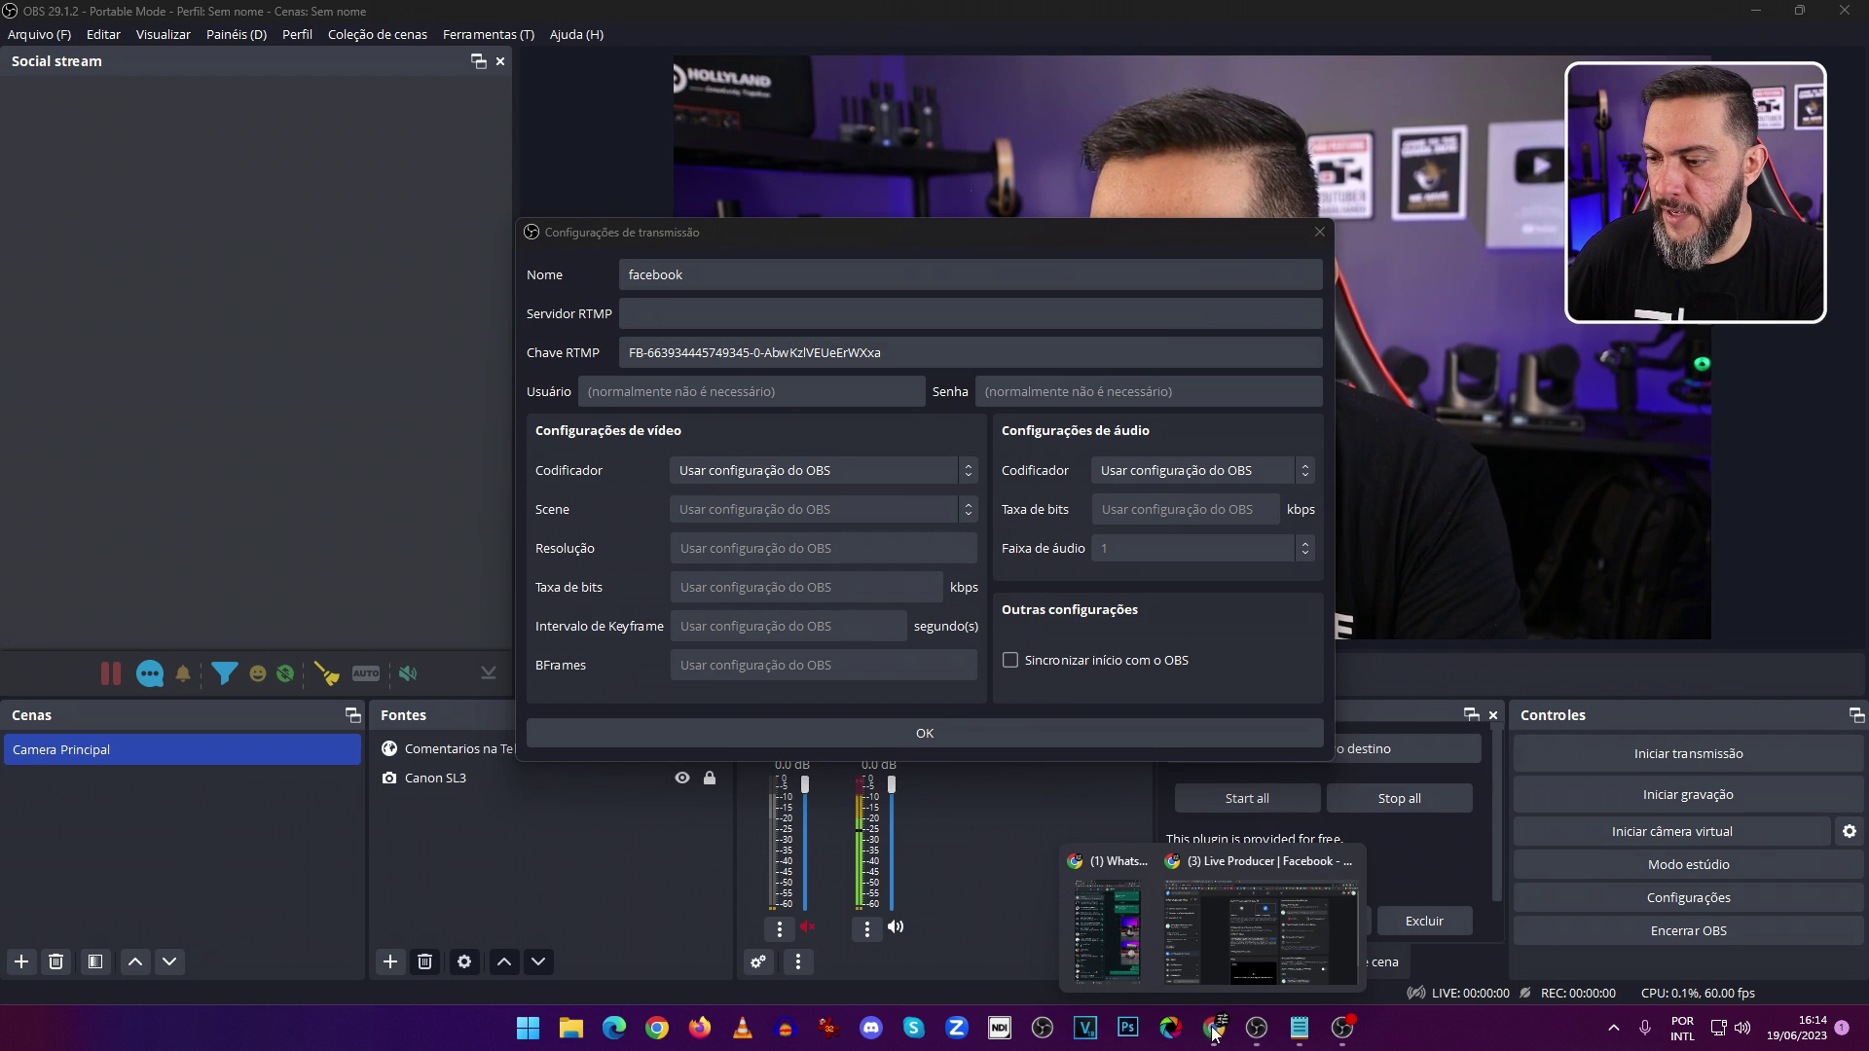
{"action": "left_click", "coordinate": [1294, 925]}
{"action": "left_click", "coordinate": [955, 694]}
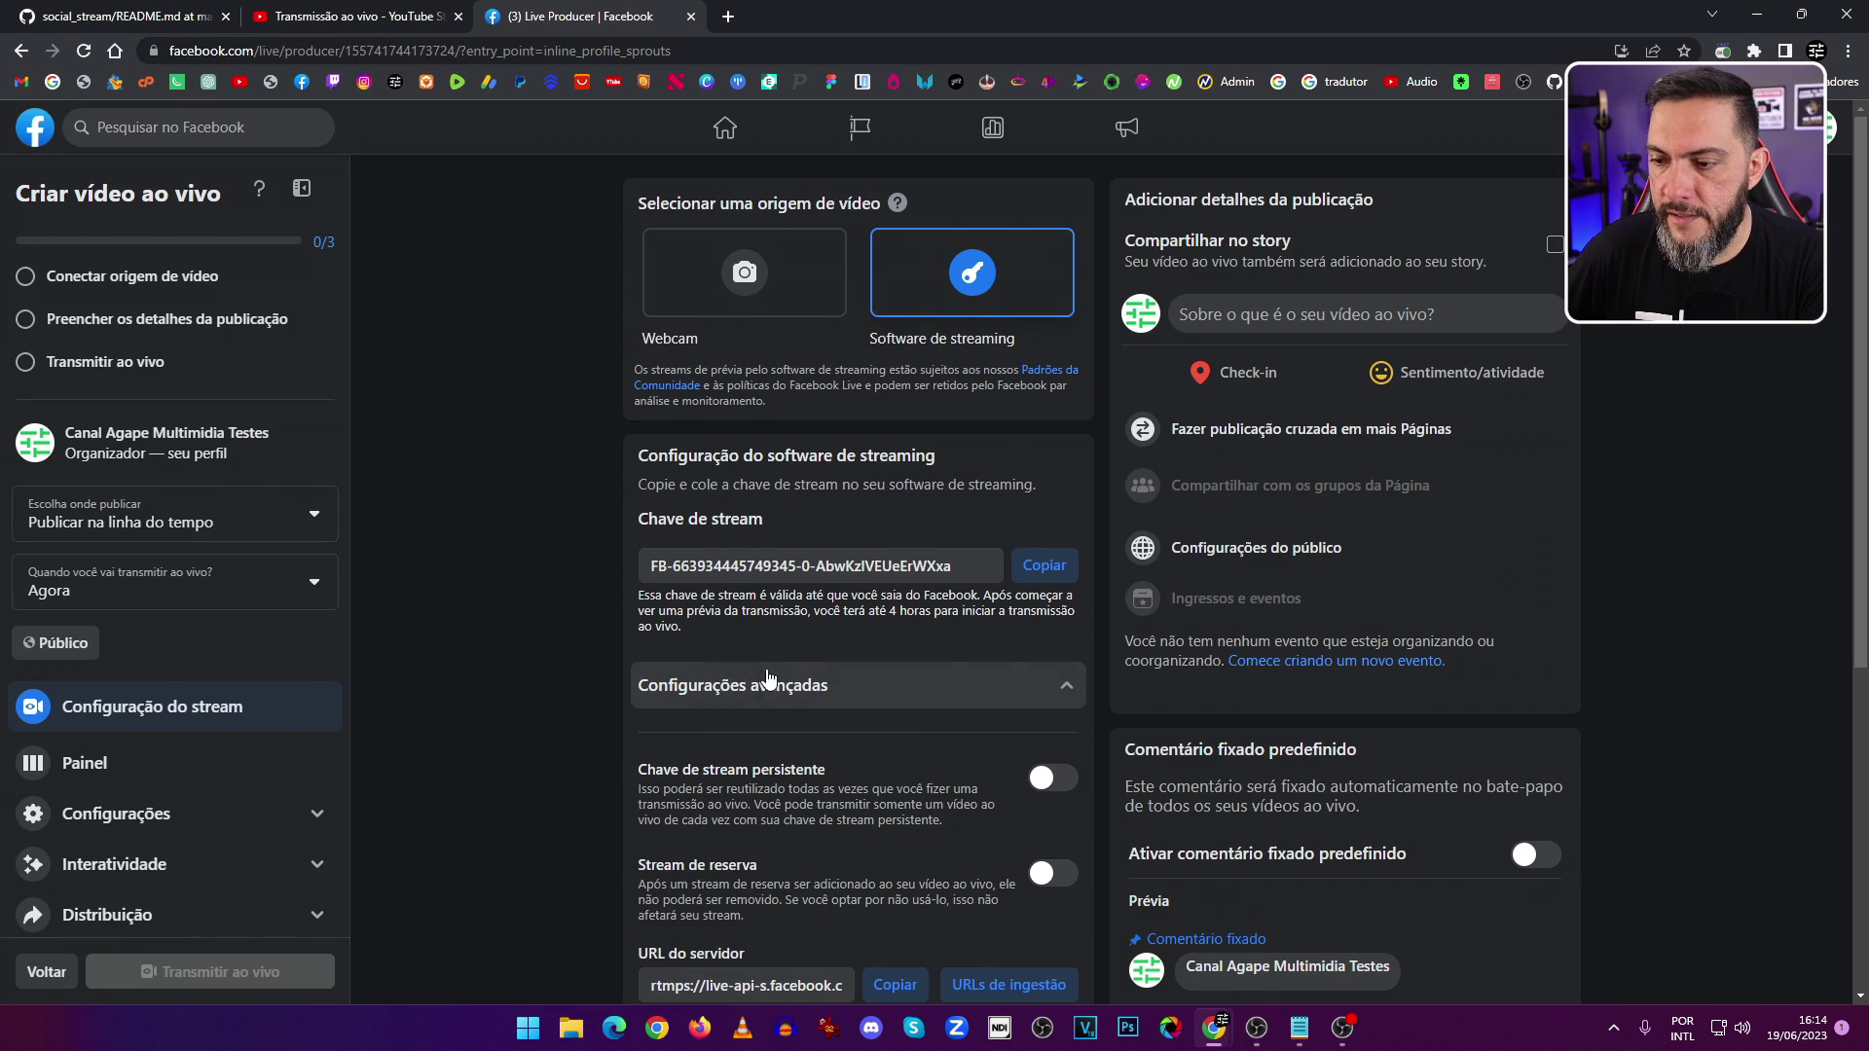
{"action": "scroll", "coordinate": [866, 696], "scroll_direction": "down", "scroll_amount": 4}
{"action": "left_click", "coordinate": [906, 596]}
{"action": "mouse_move", "coordinate": [1257, 1030]}
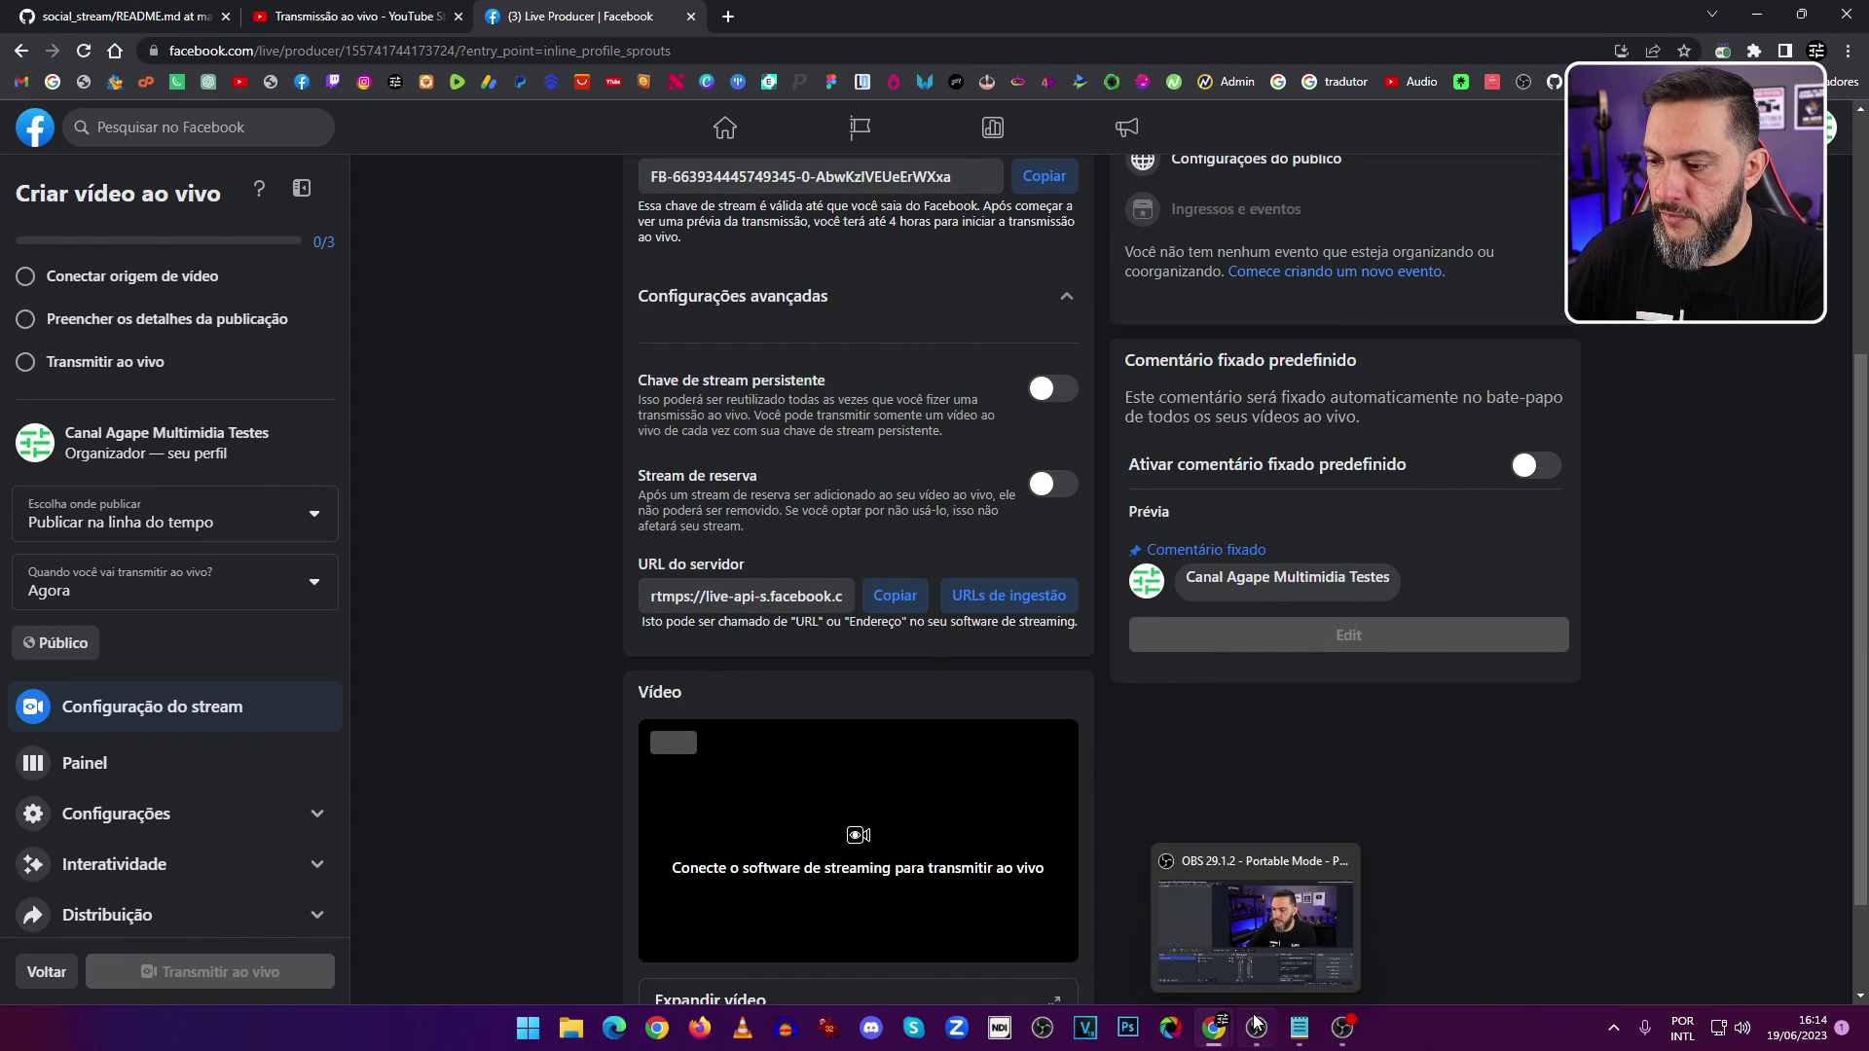
{"action": "left_click", "coordinate": [1256, 915]}
{"action": "left_click", "coordinate": [638, 314]}
{"action": "key", "text": "ctrl+v"}
Confirm the facebook destination and start streaming to both YouTube and Facebook.
{"action": "left_click", "coordinate": [954, 730]}
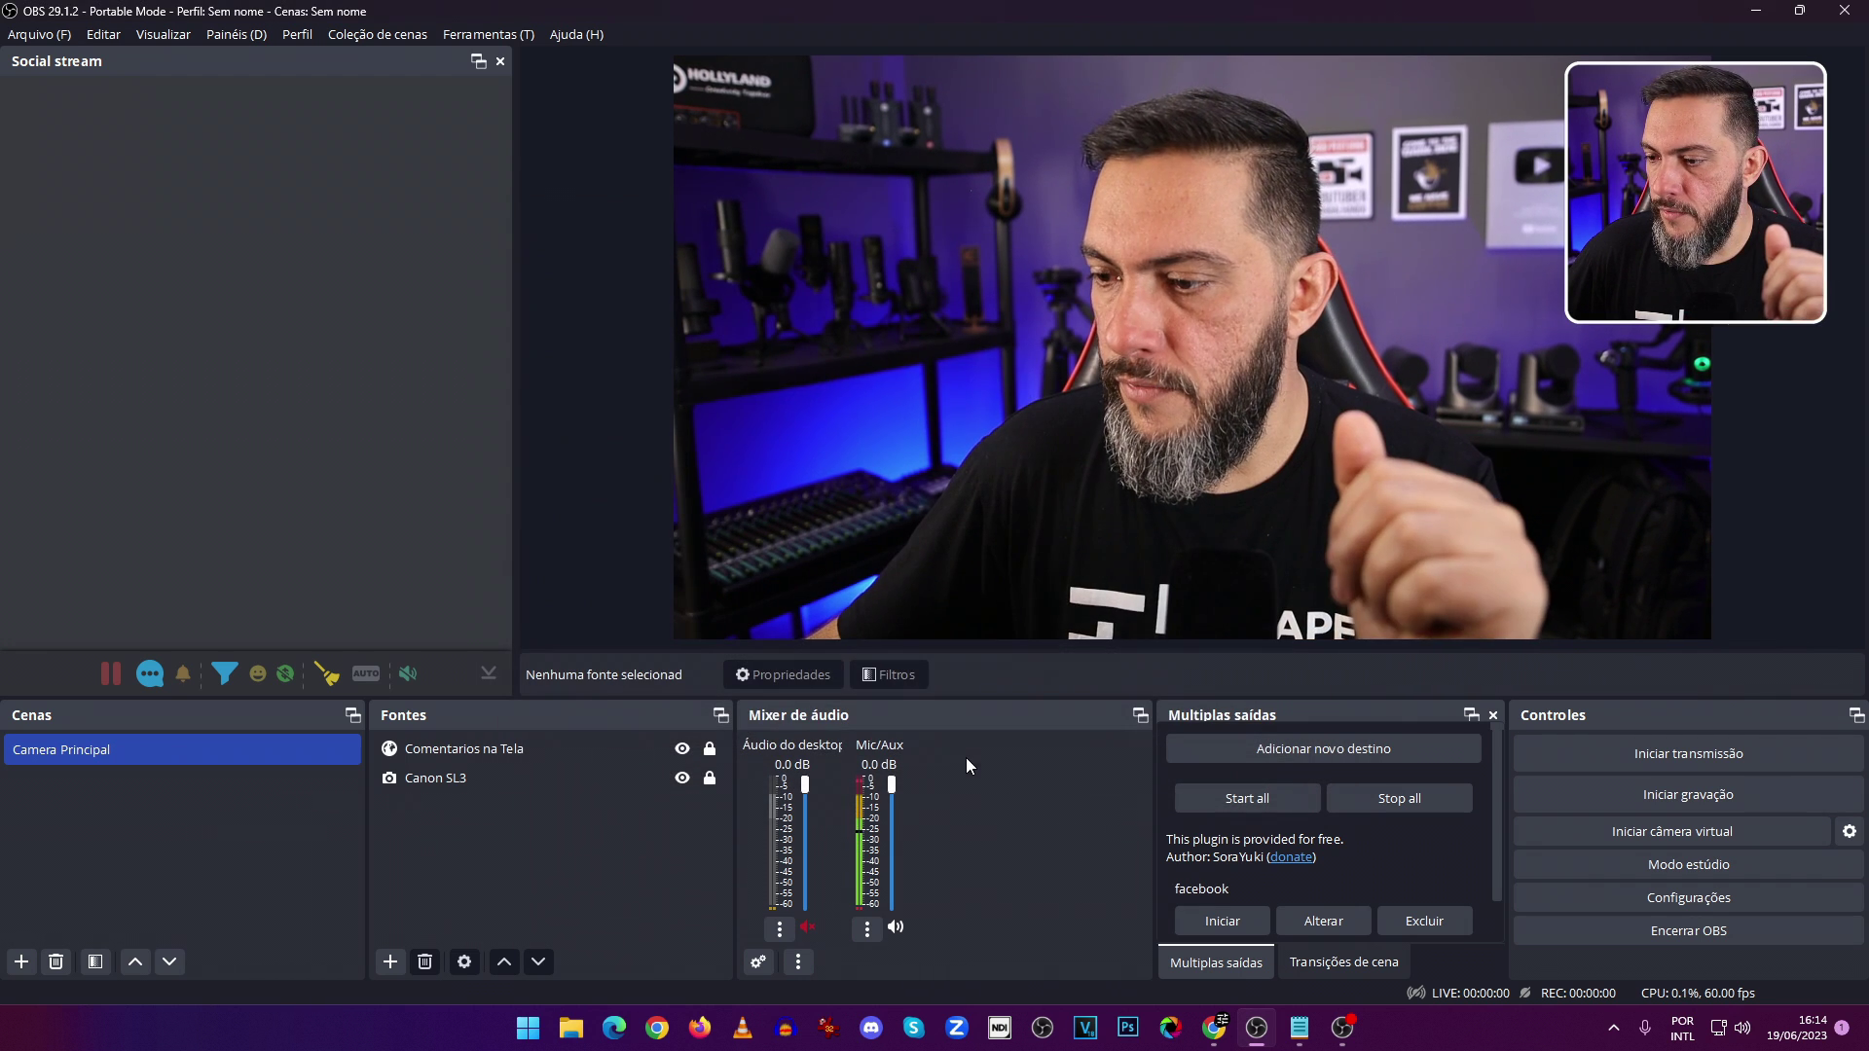
{"action": "left_click", "coordinate": [1675, 754]}
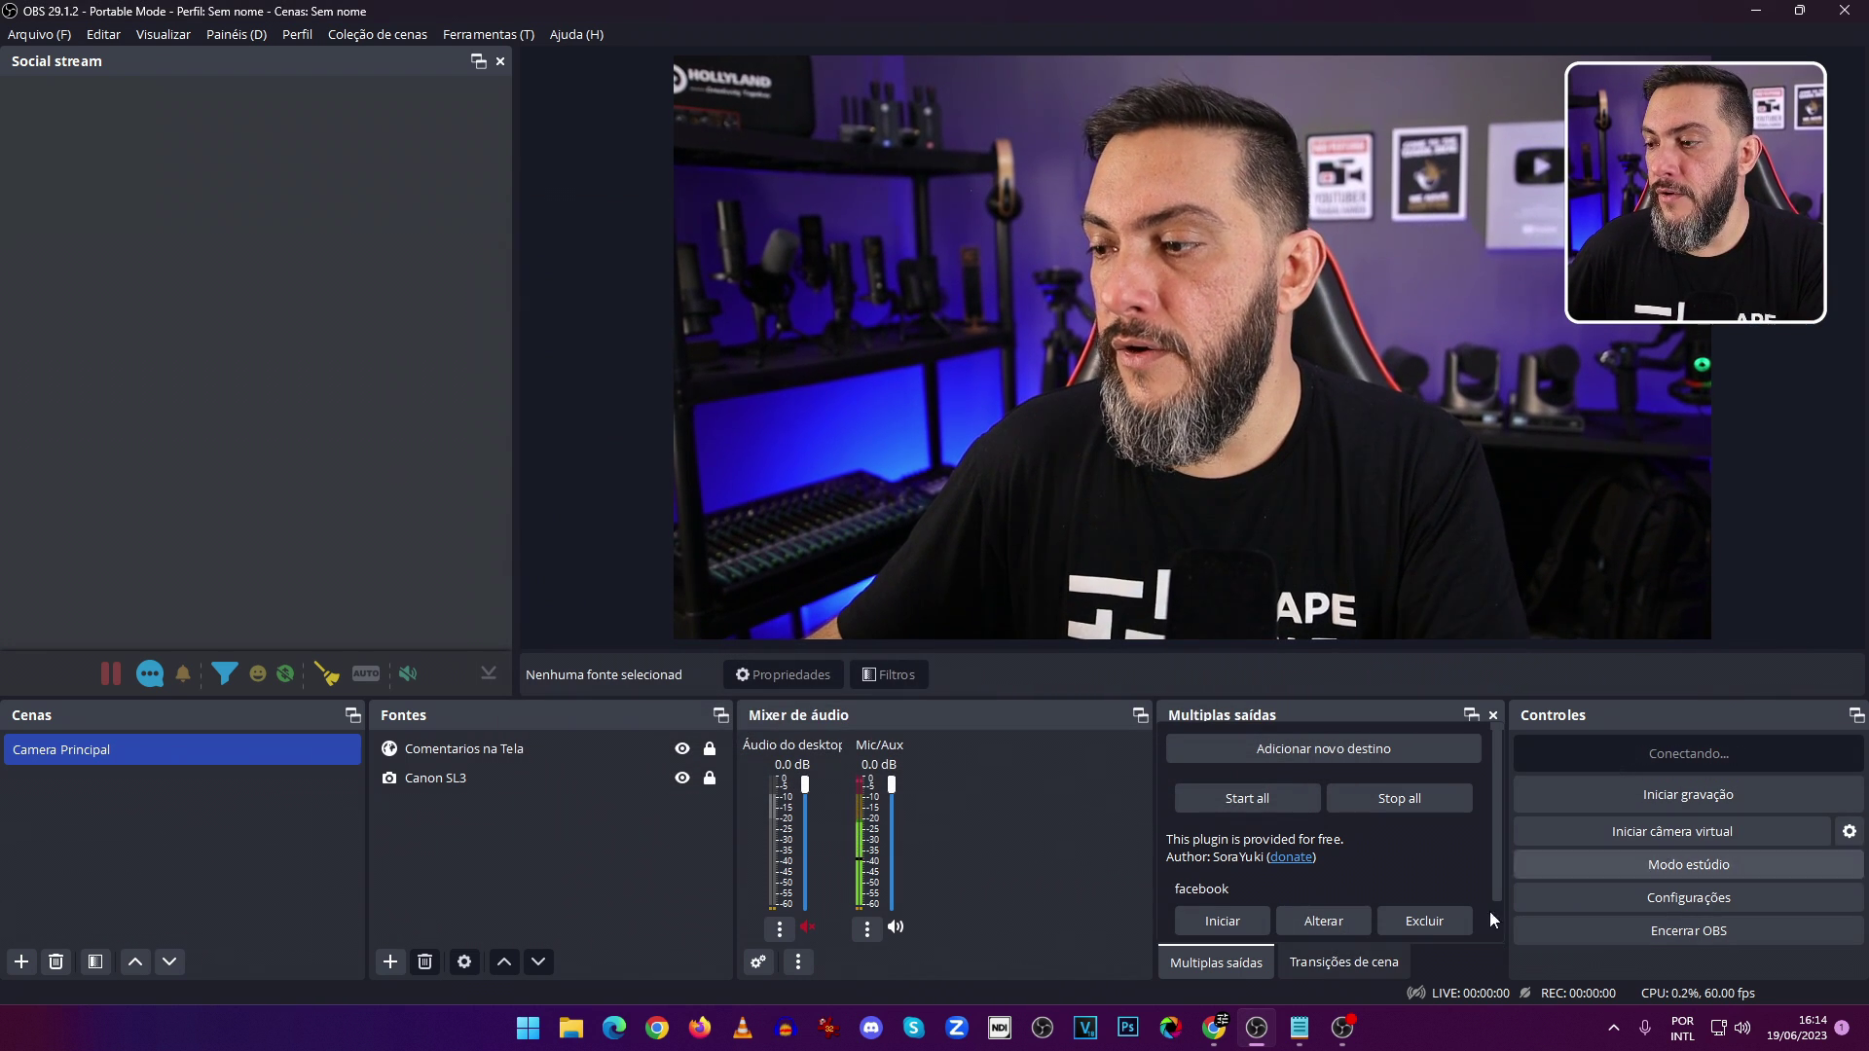
{"action": "mouse_move", "coordinate": [1357, 1025]}
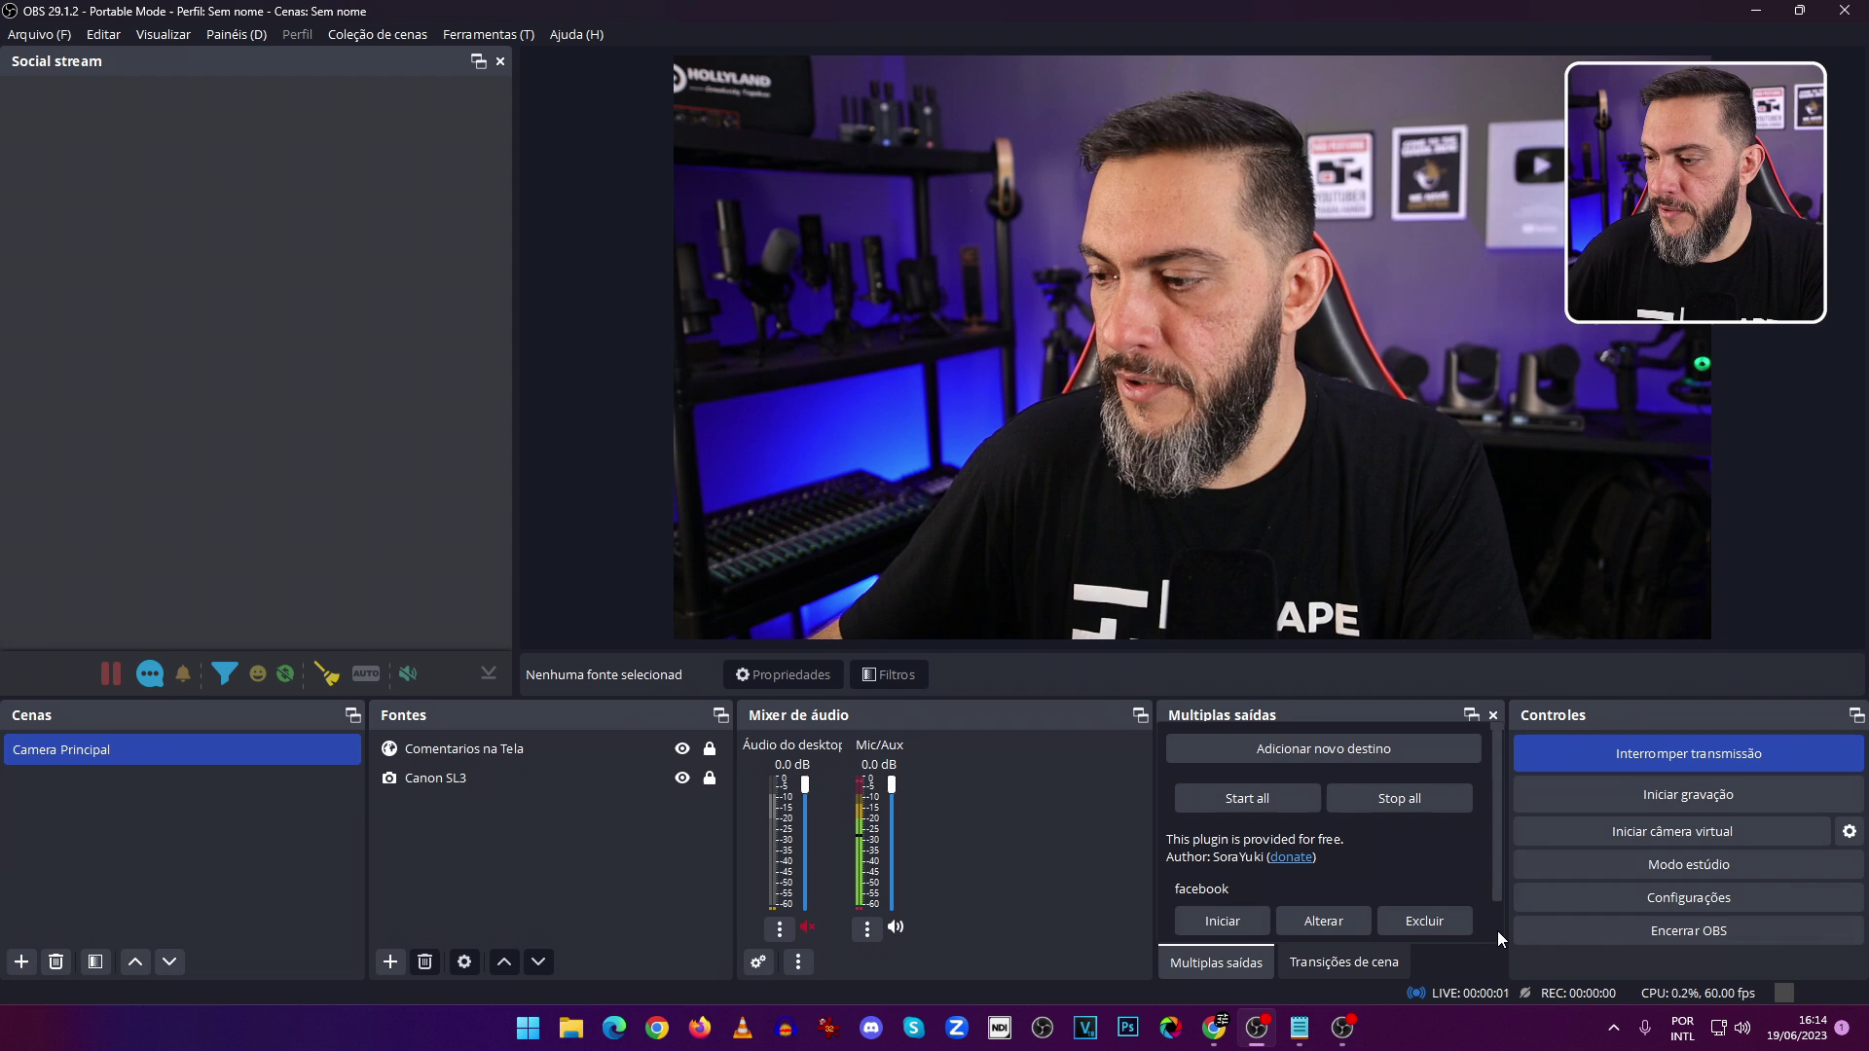
{"action": "left_click", "coordinate": [1219, 921]}
Shrink OBS and bring up the YouTube Studio livestream page.
{"action": "scroll", "coordinate": [1501, 804], "scroll_direction": "down", "scroll_amount": 1}
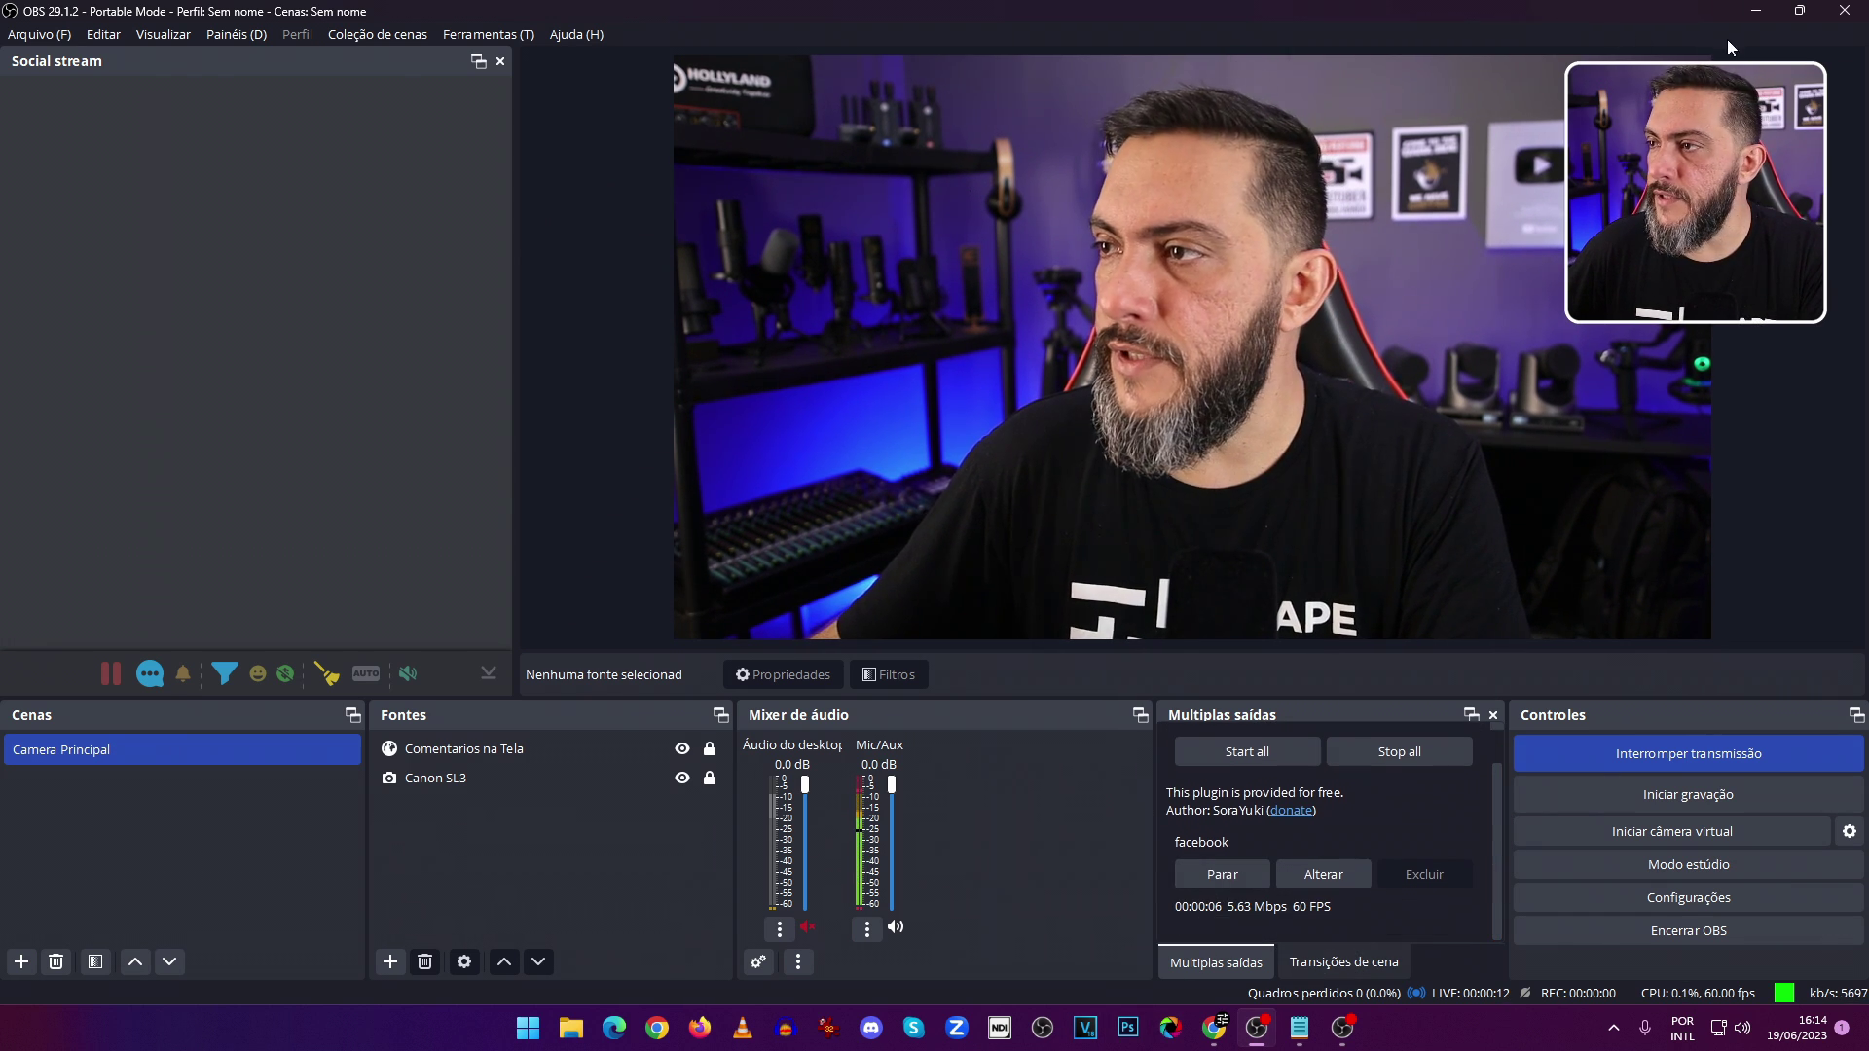
{"action": "left_click_drag", "start_coordinate": [1312, 13], "coordinate": [1306, 122]}
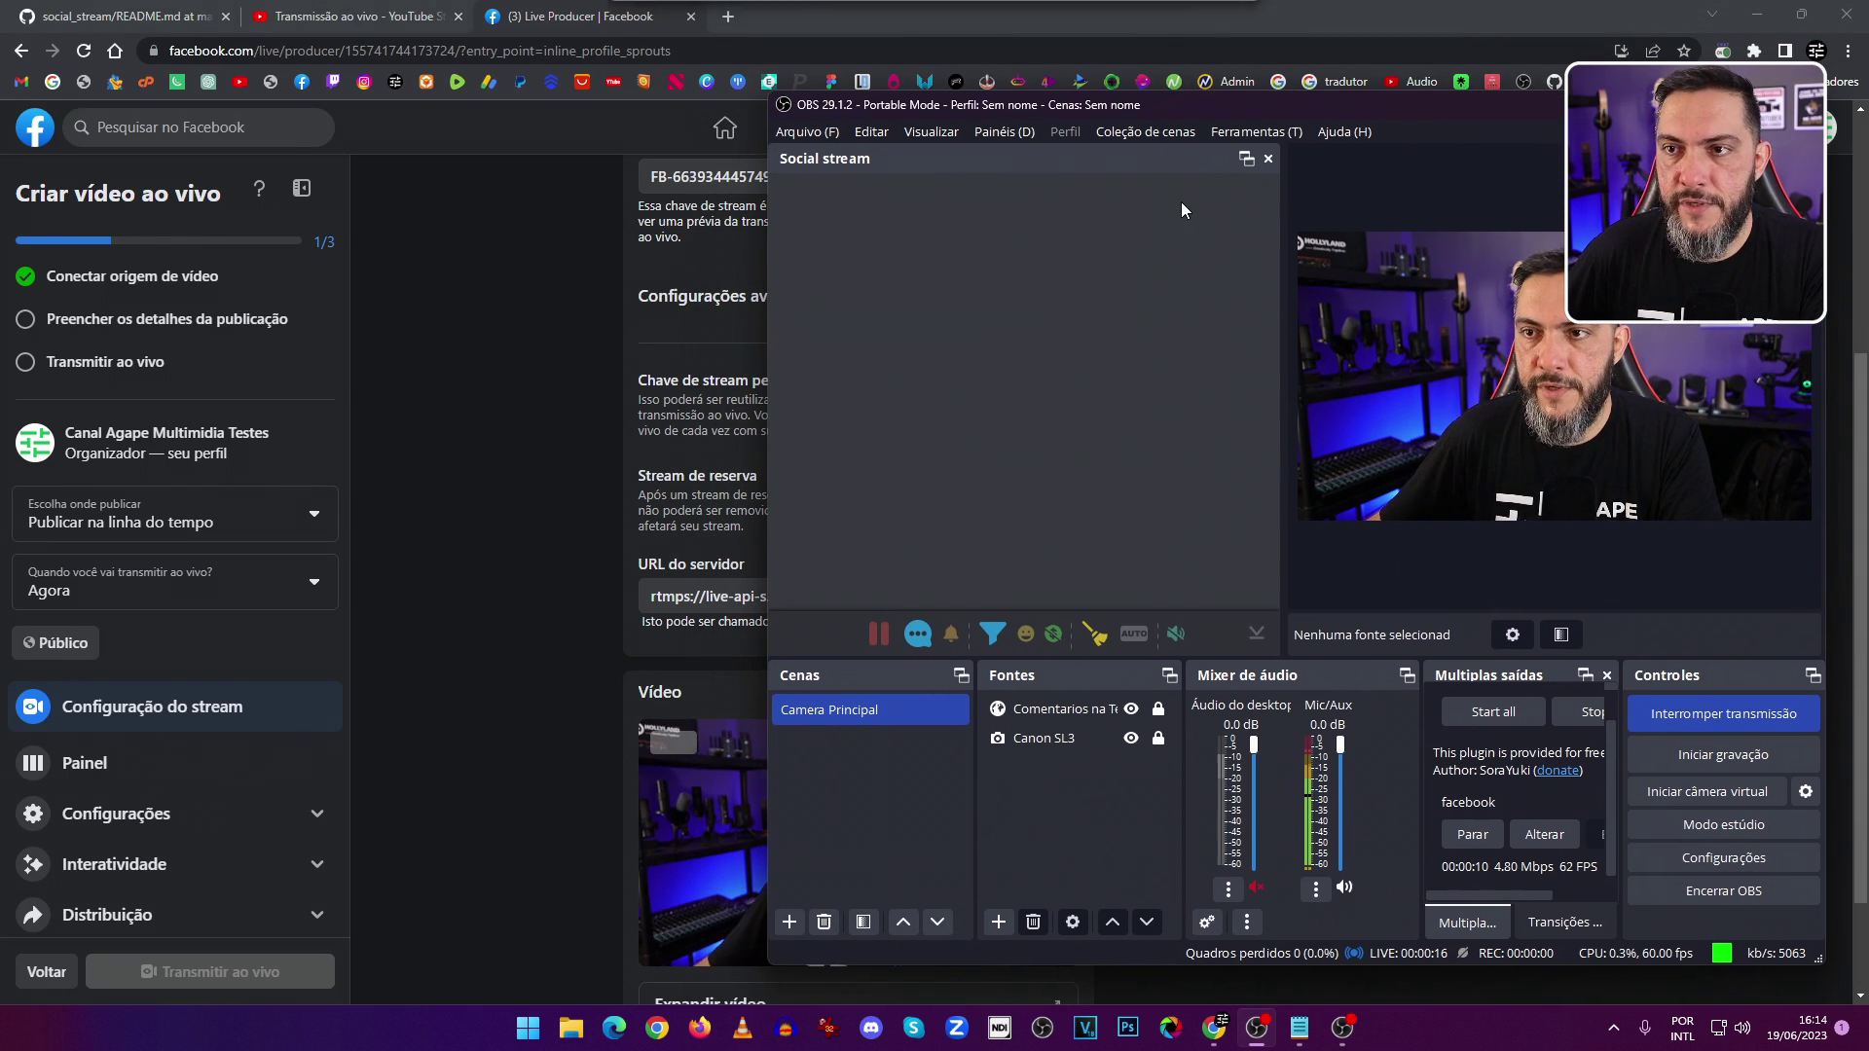
{"action": "left_click", "coordinate": [360, 14]}
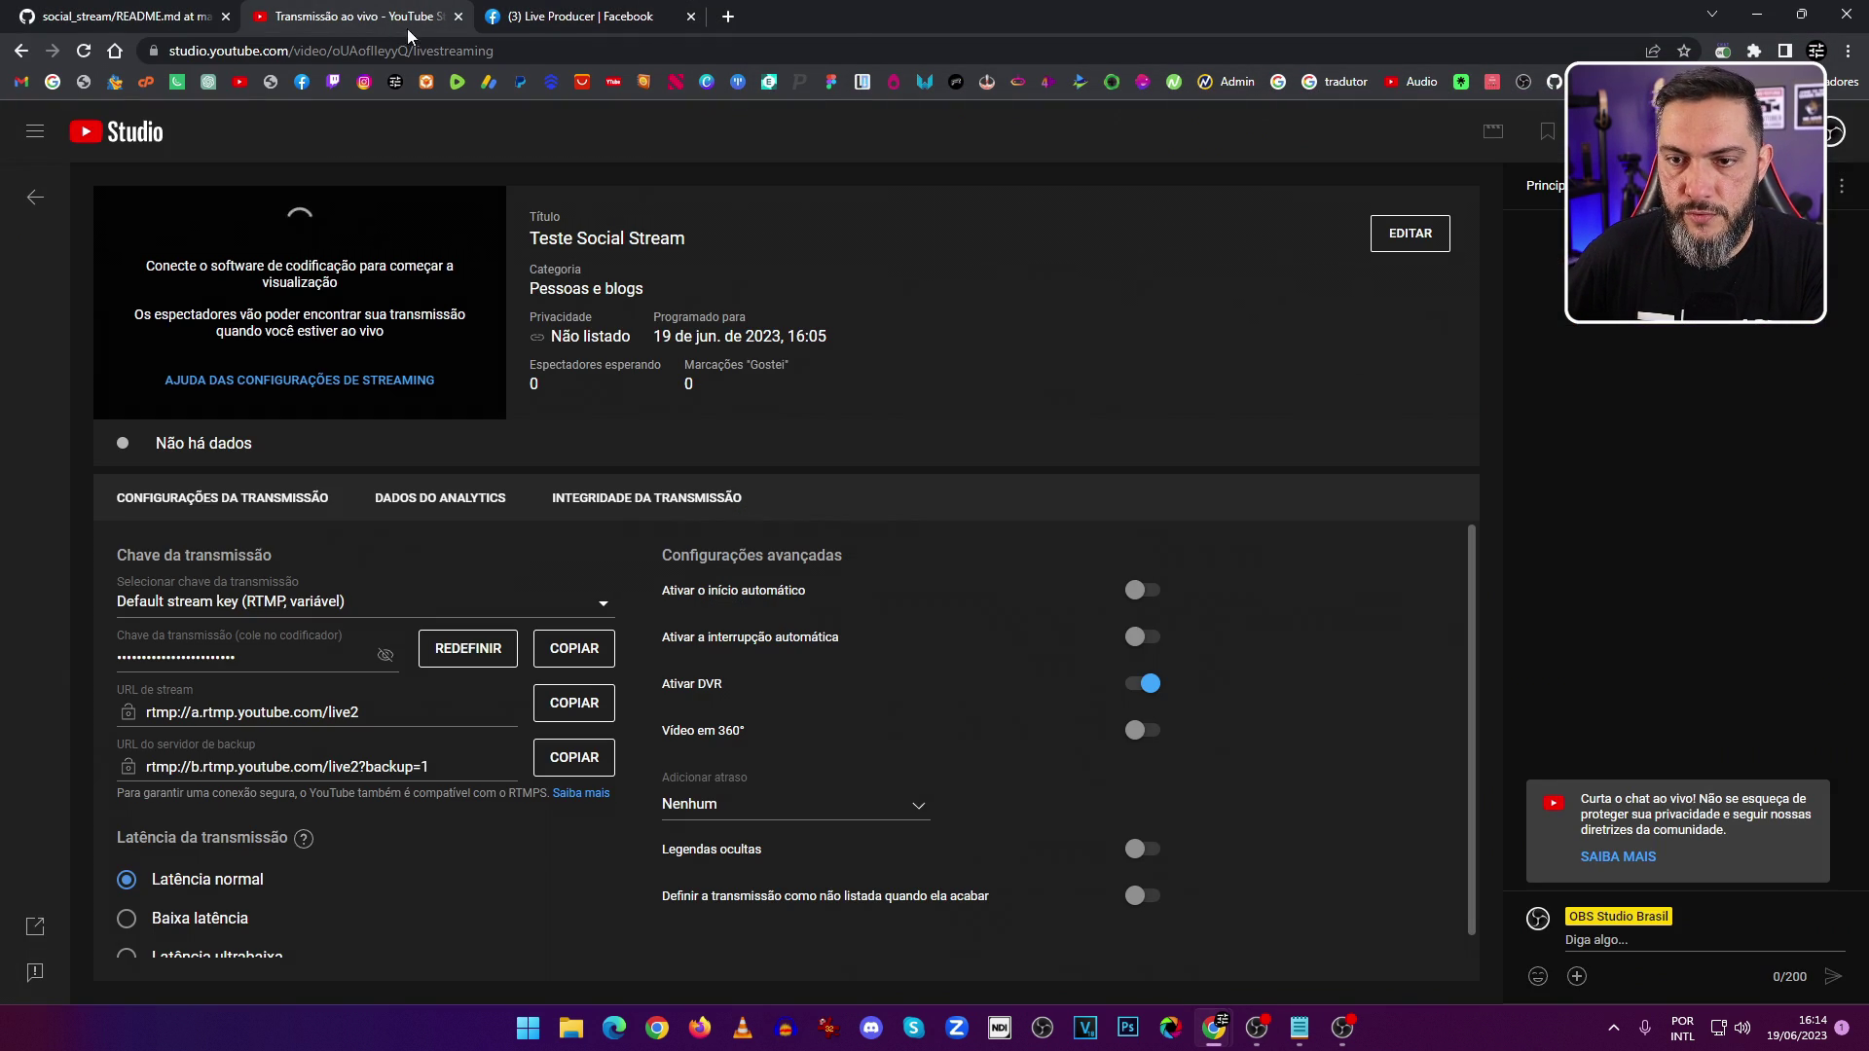
Pop the YouTube Studio live chat out into its own window at the top left.
{"action": "left_click_drag", "start_coordinate": [925, 14], "coordinate": [570, 91]}
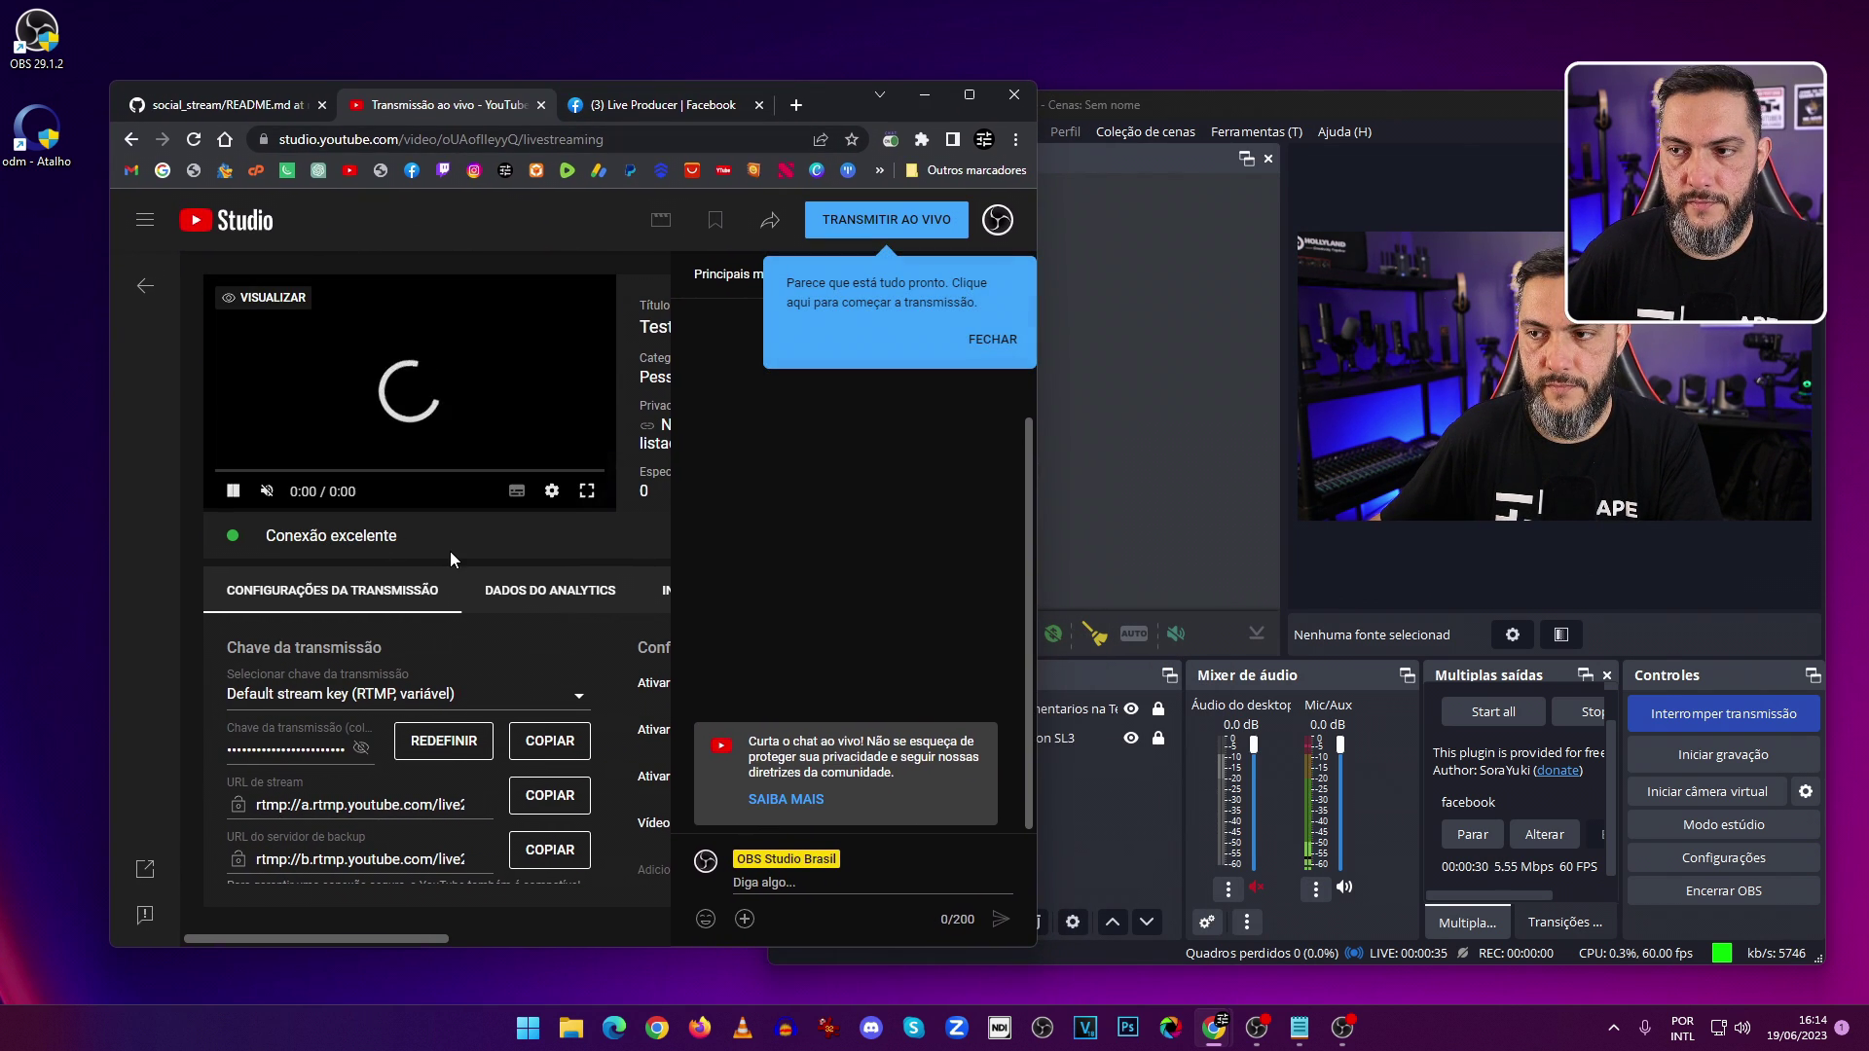
{"action": "left_click", "coordinate": [975, 346]}
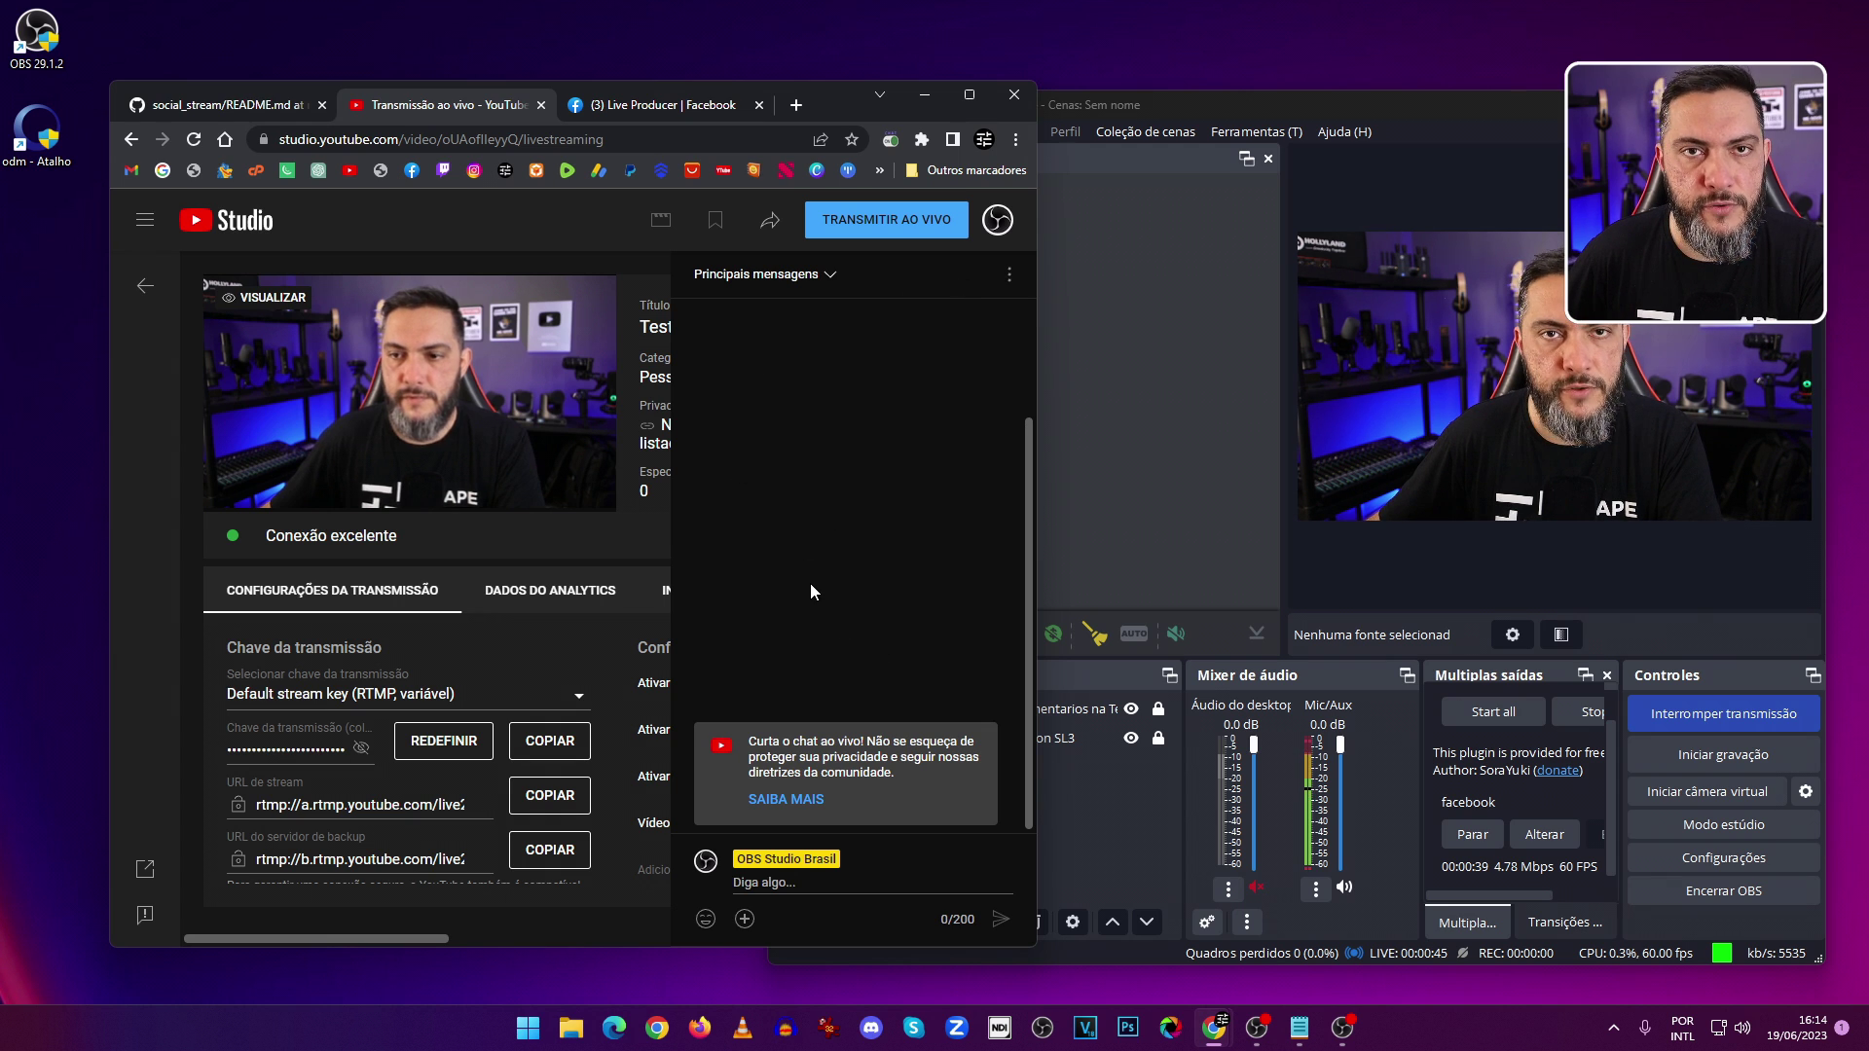
{"action": "left_click", "coordinate": [1009, 277]}
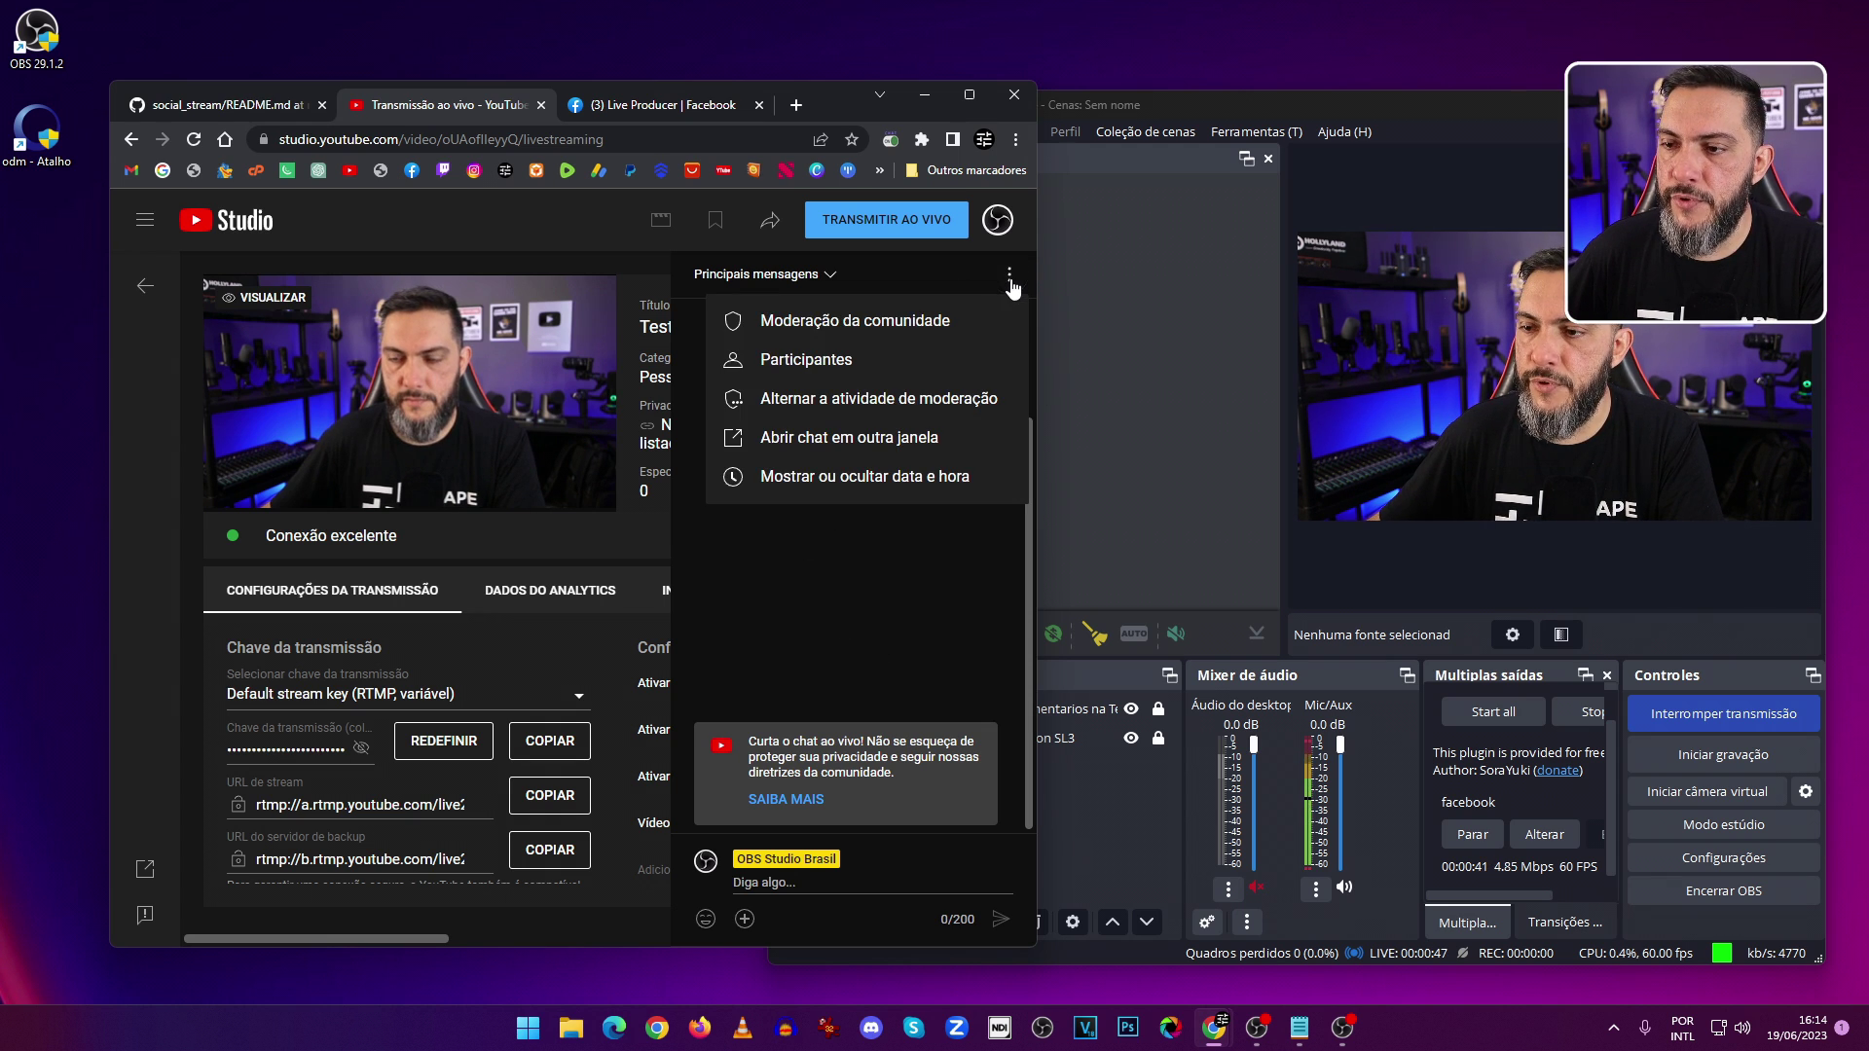
{"action": "left_click", "coordinate": [826, 445]}
{"action": "left_click_drag", "start_coordinate": [386, 12], "coordinate": [654, 180]}
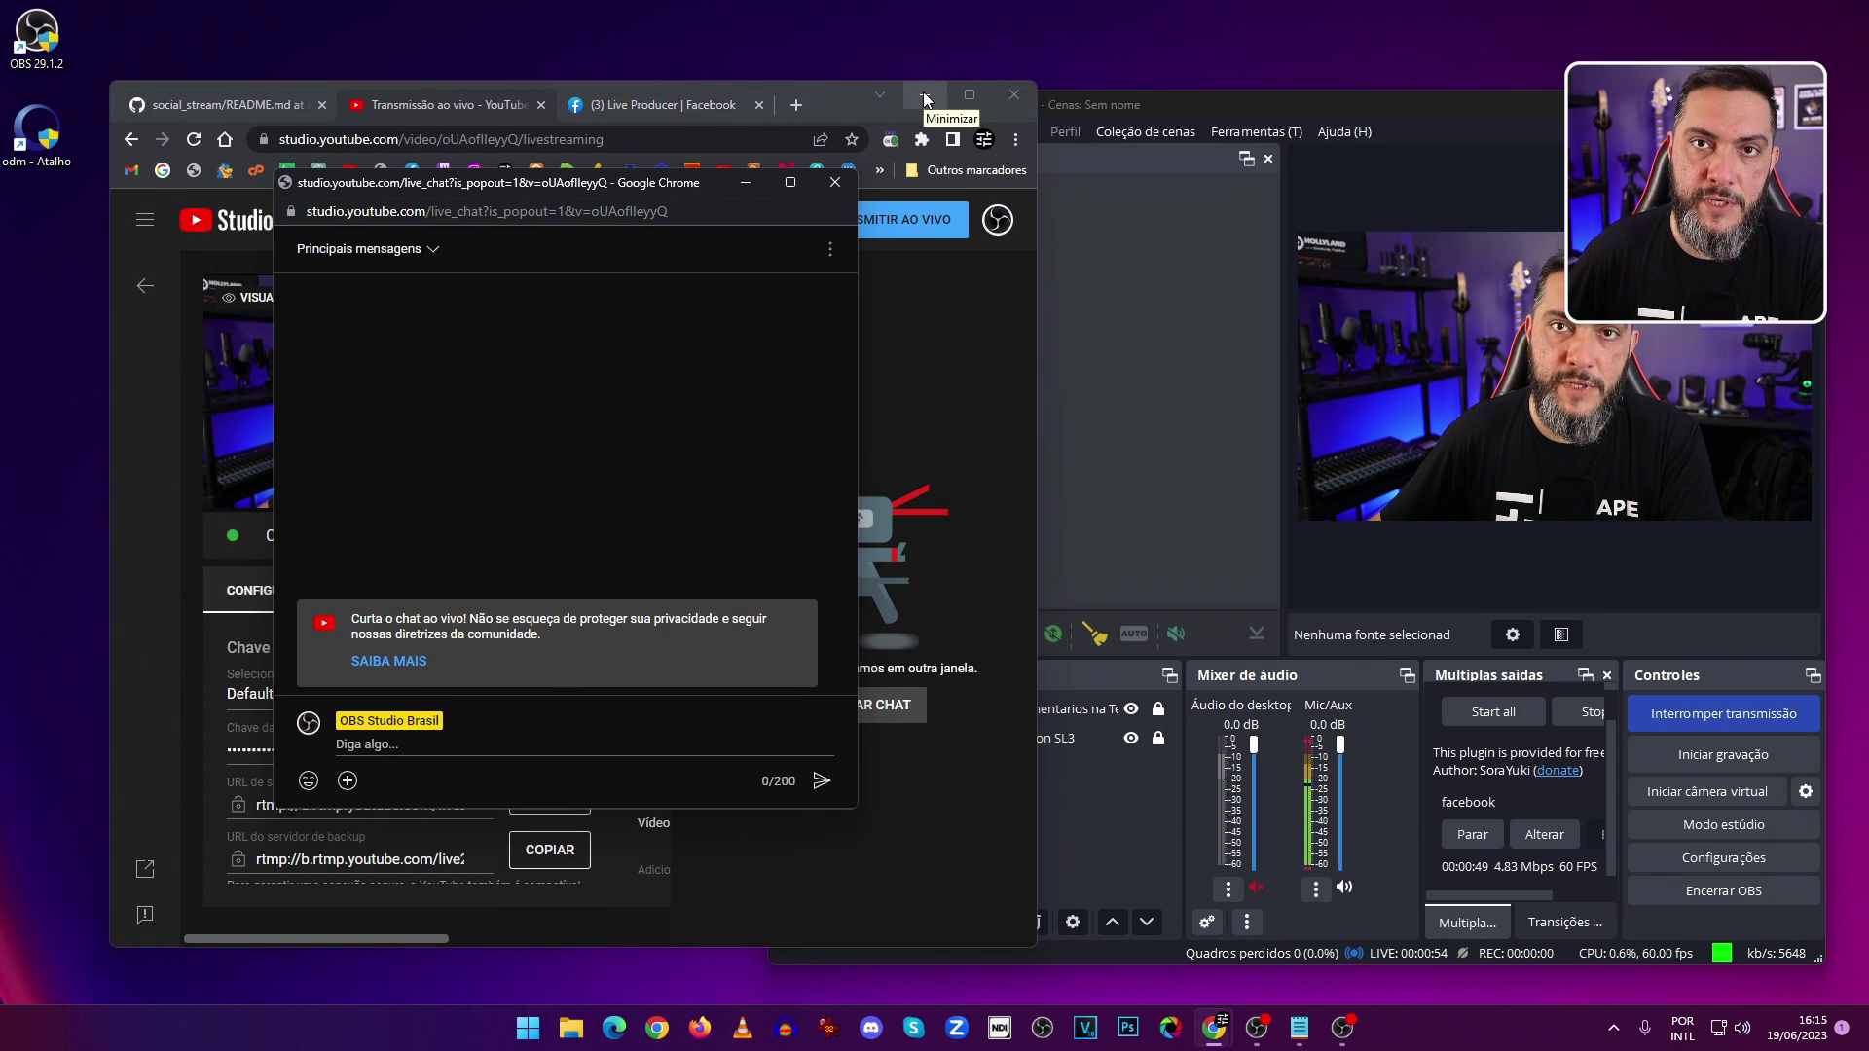
{"action": "left_click", "coordinate": [925, 98]}
{"action": "left_click_drag", "start_coordinate": [670, 185], "coordinate": [531, 124]}
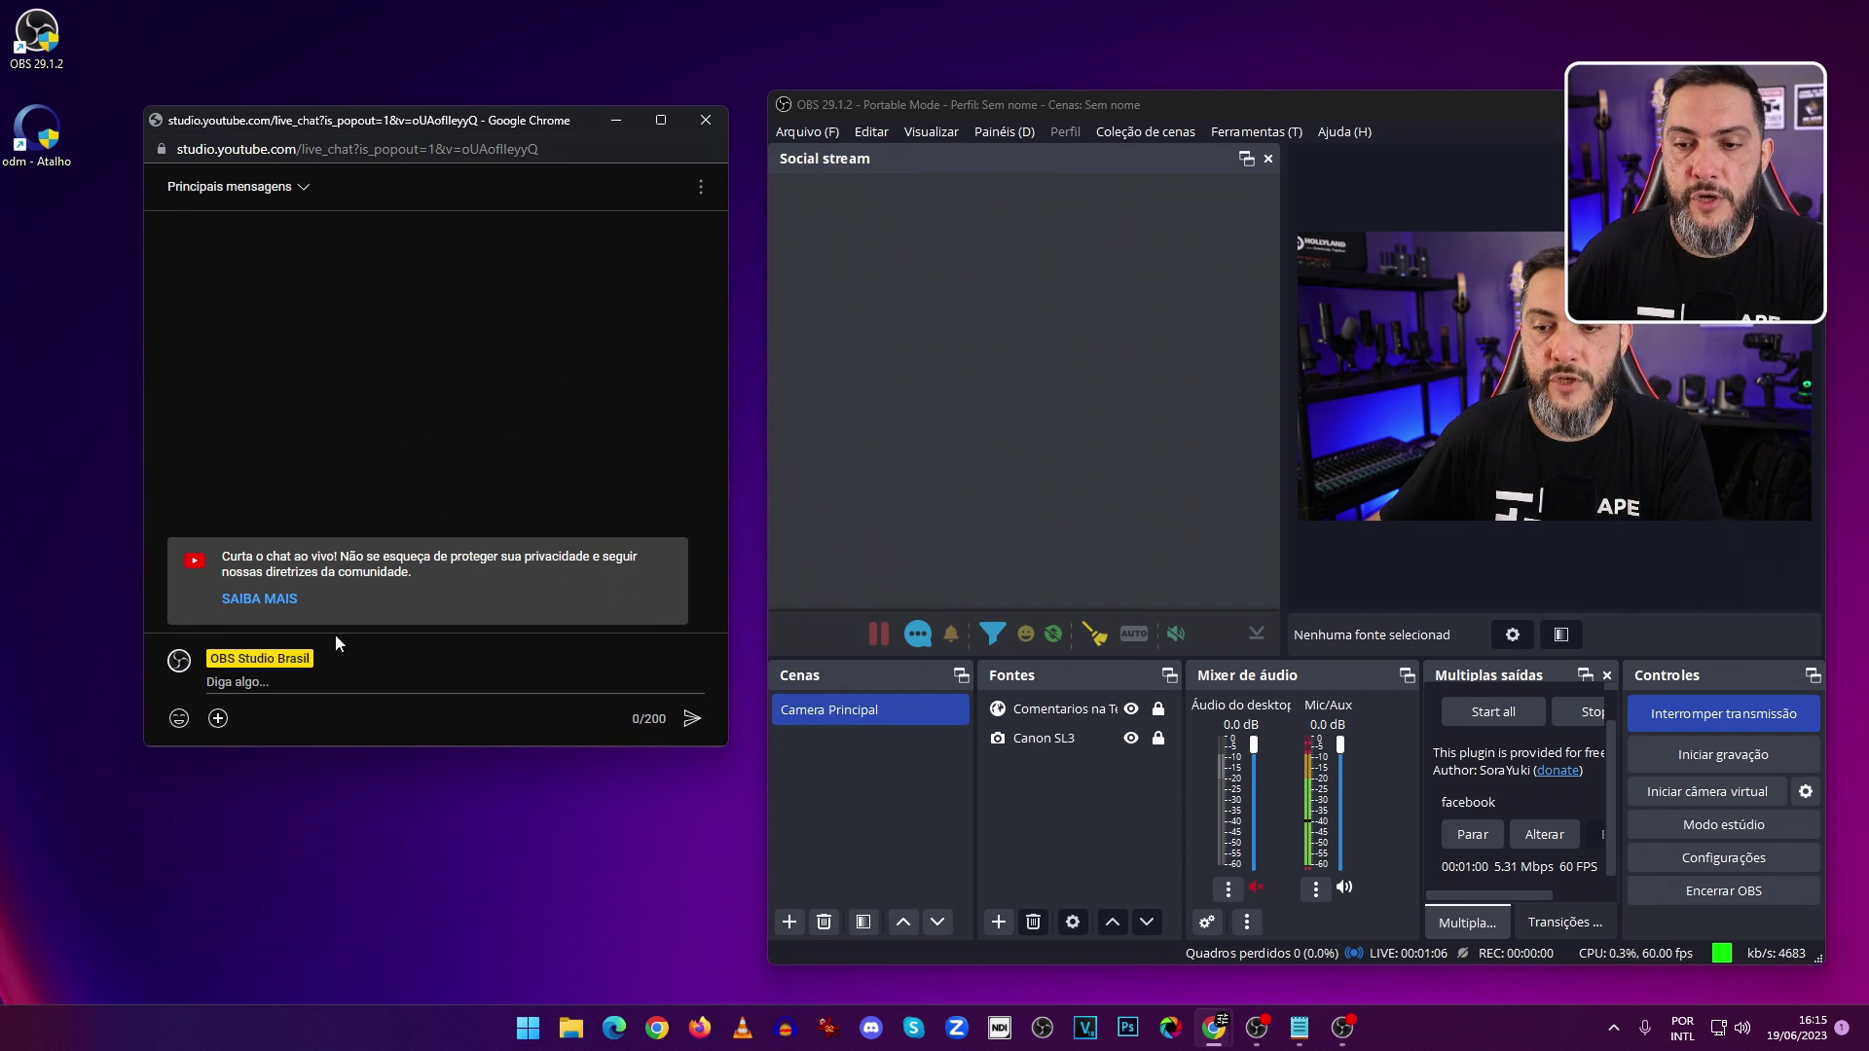
Post 'teste youtube' in the pop-out live chat.
{"action": "left_click", "coordinate": [324, 679]}
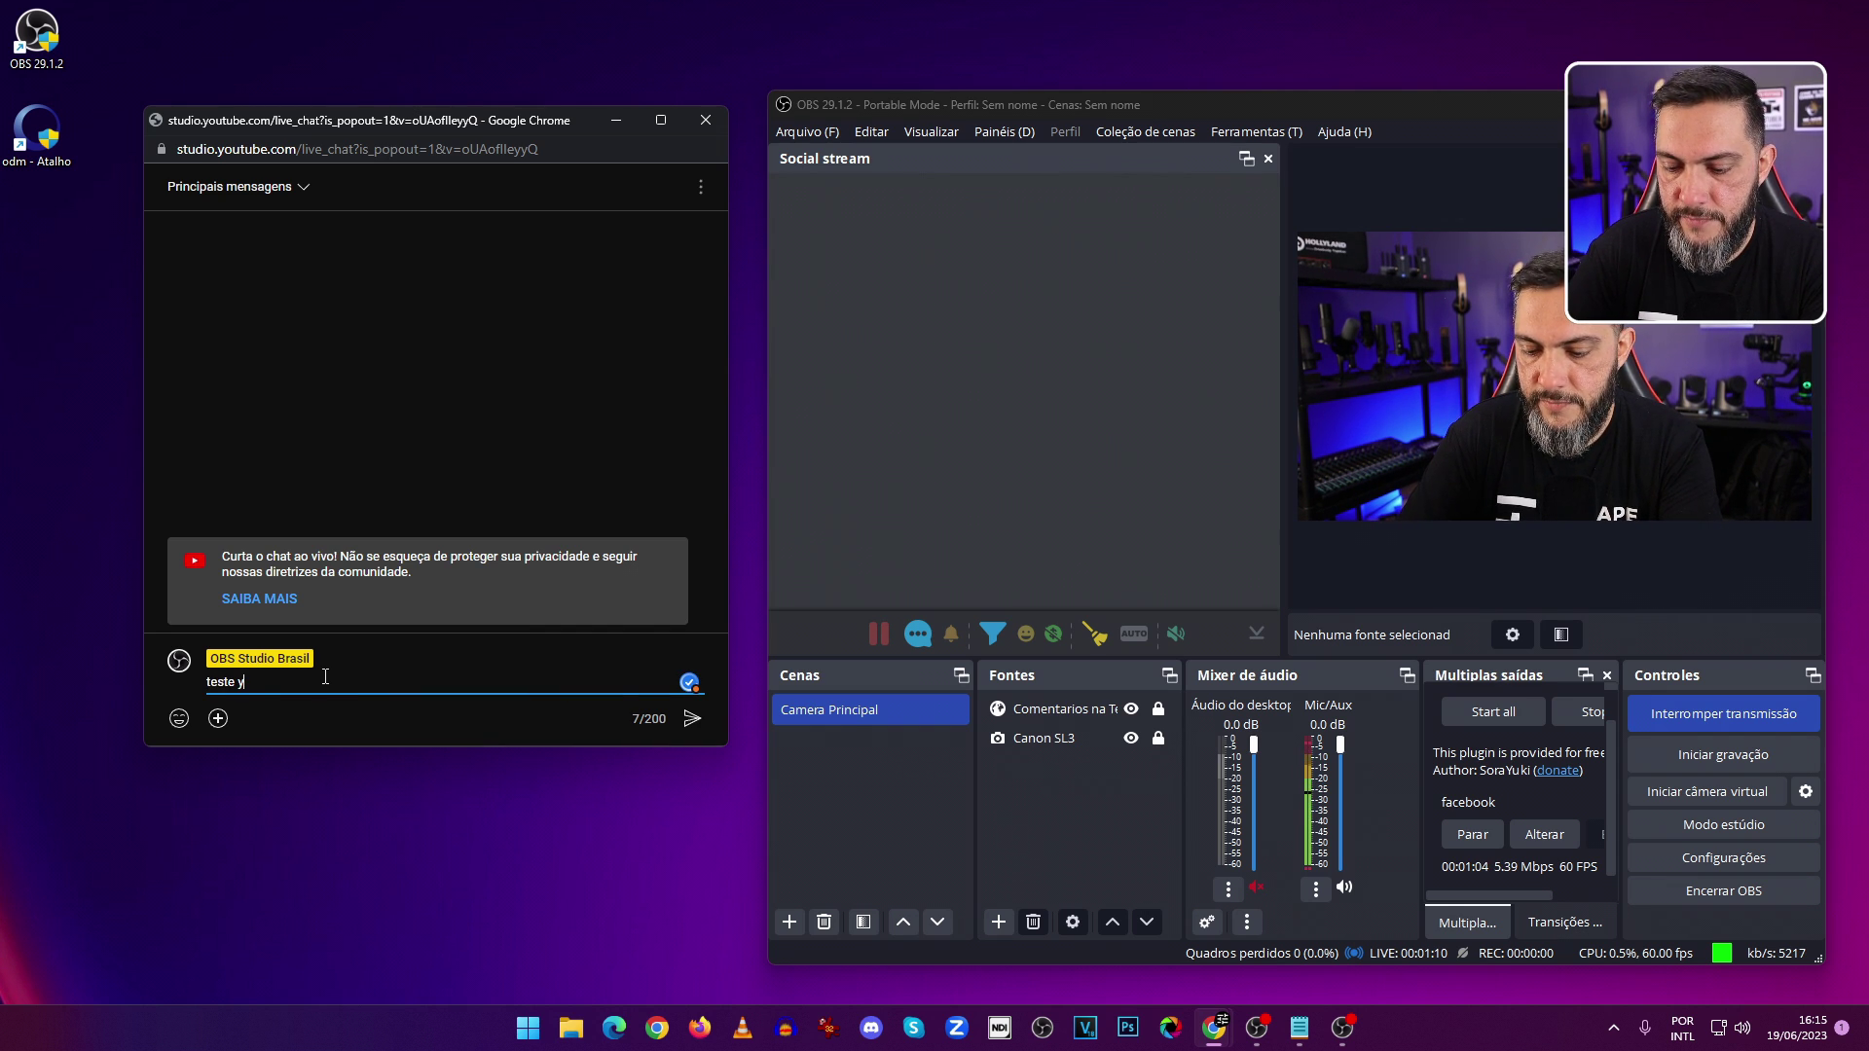
{"action": "type", "text": "teste youtube"}
{"action": "key", "text": "Return"}
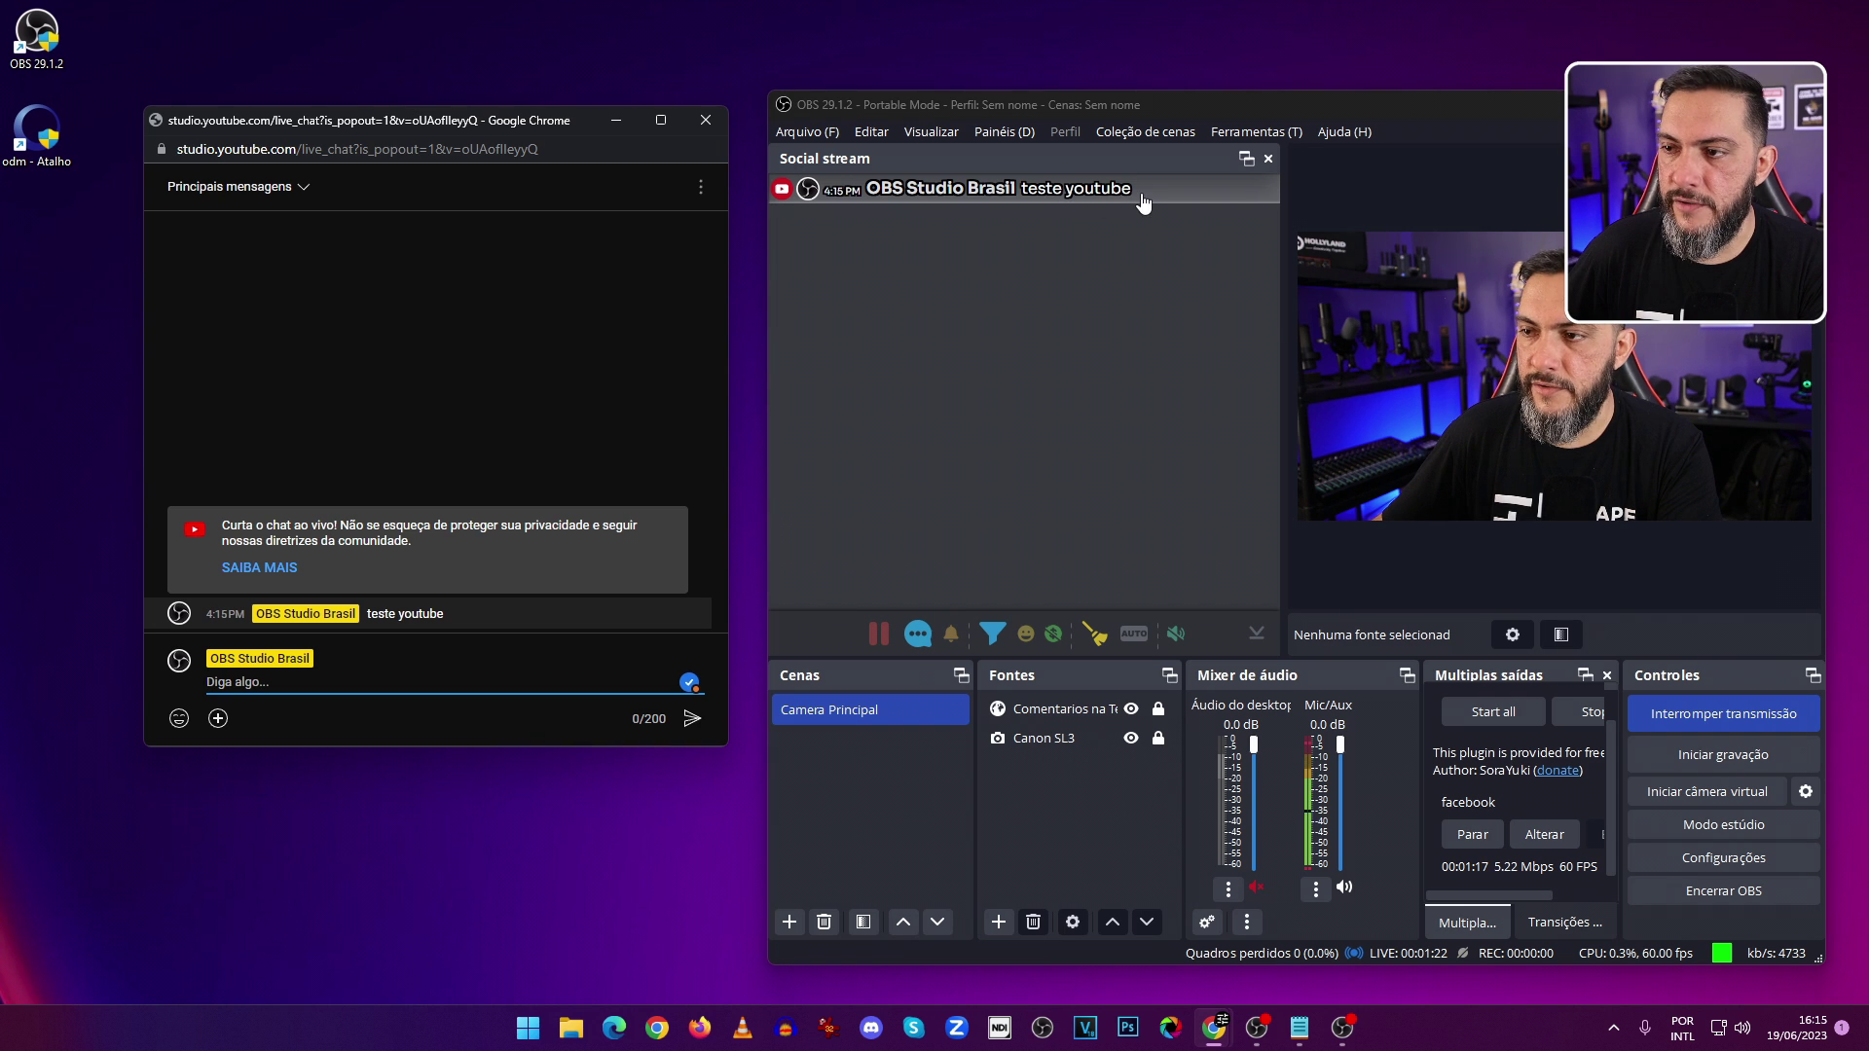
Go live from the Facebook Live Producer page.
{"action": "mouse_move", "coordinate": [1214, 1027]}
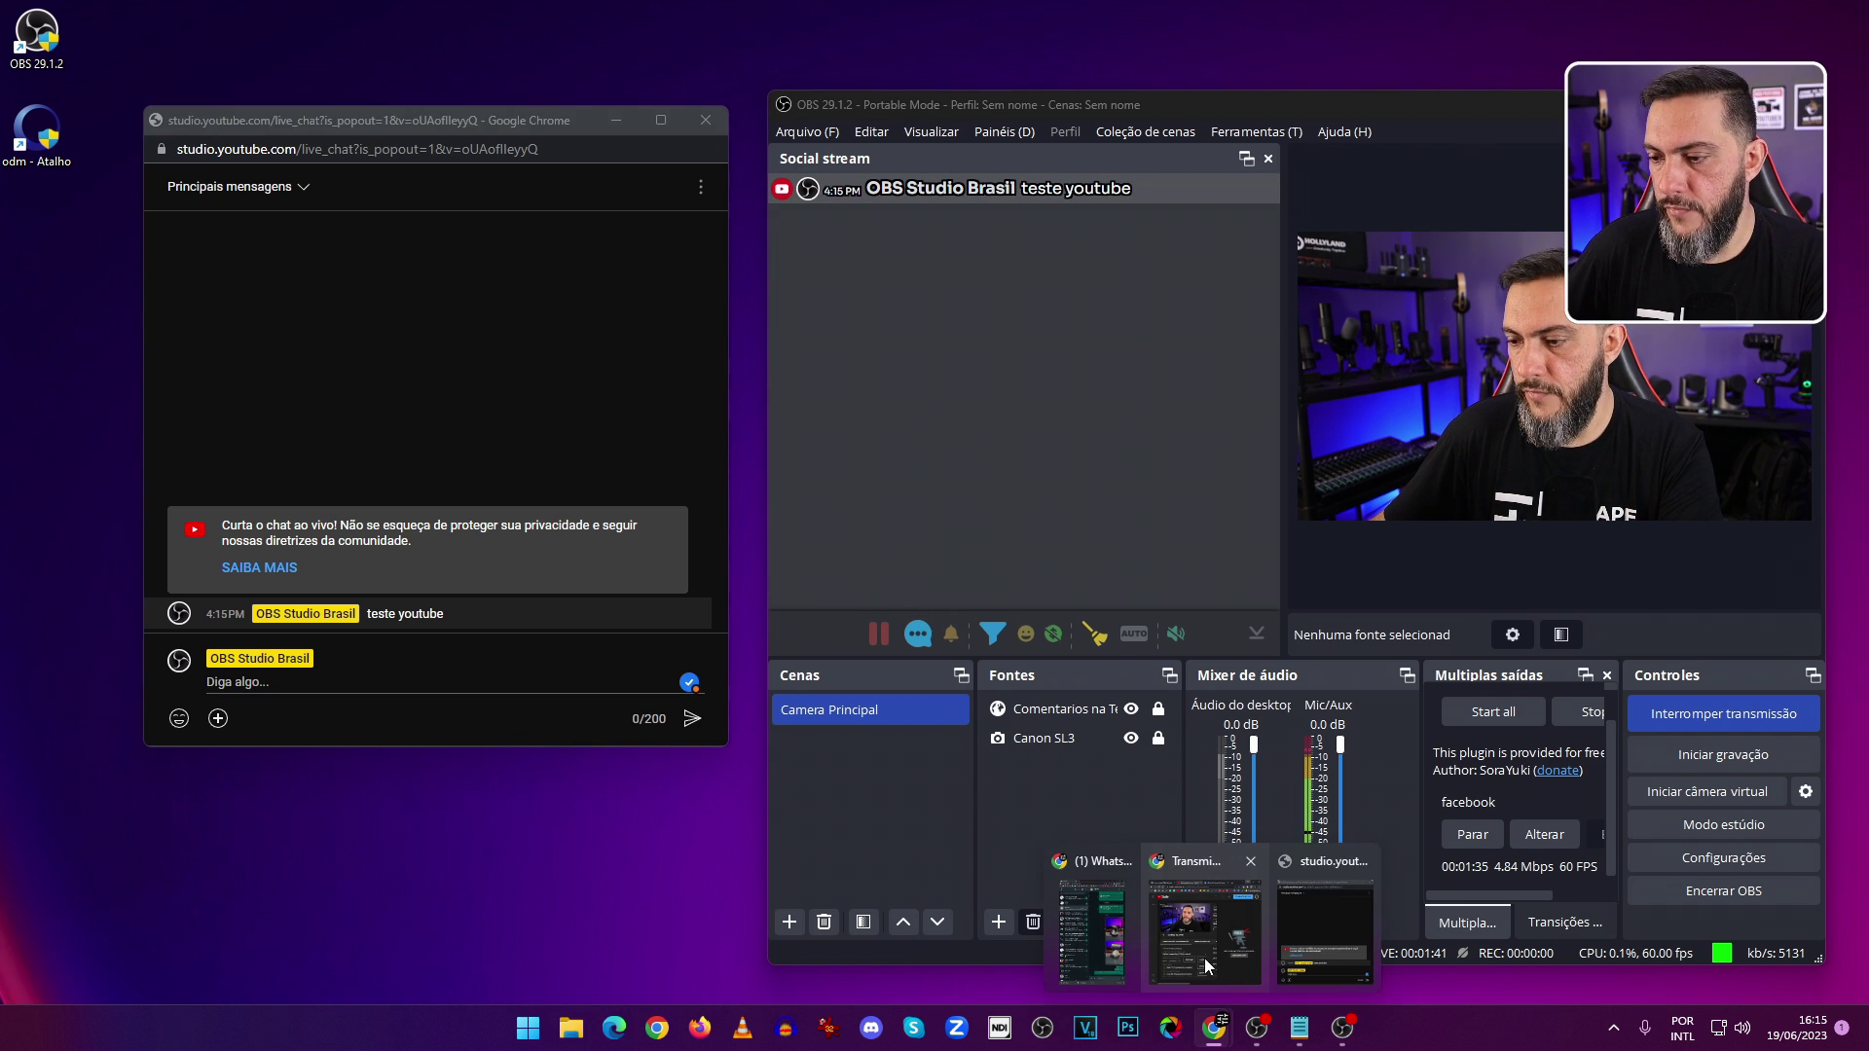
{"action": "left_click", "coordinate": [1214, 925]}
{"action": "left_click", "coordinate": [692, 109]}
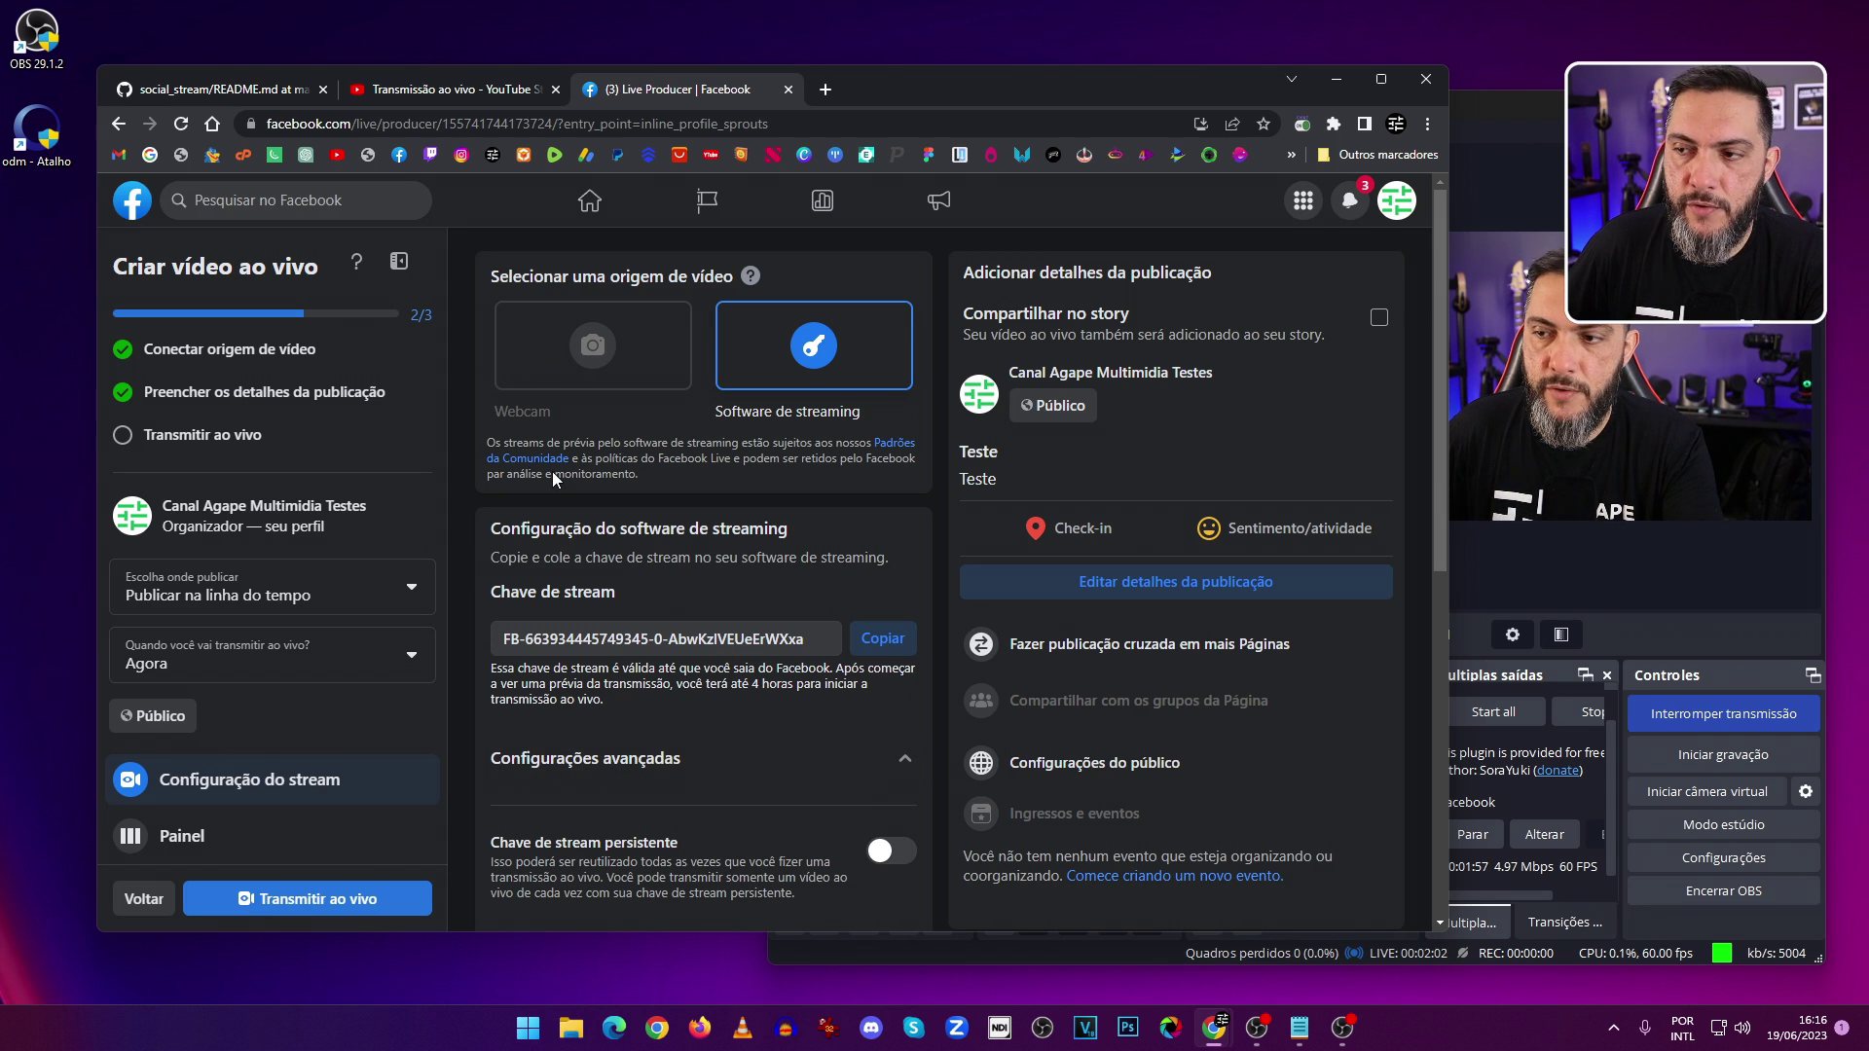
{"action": "left_click", "coordinate": [297, 900]}
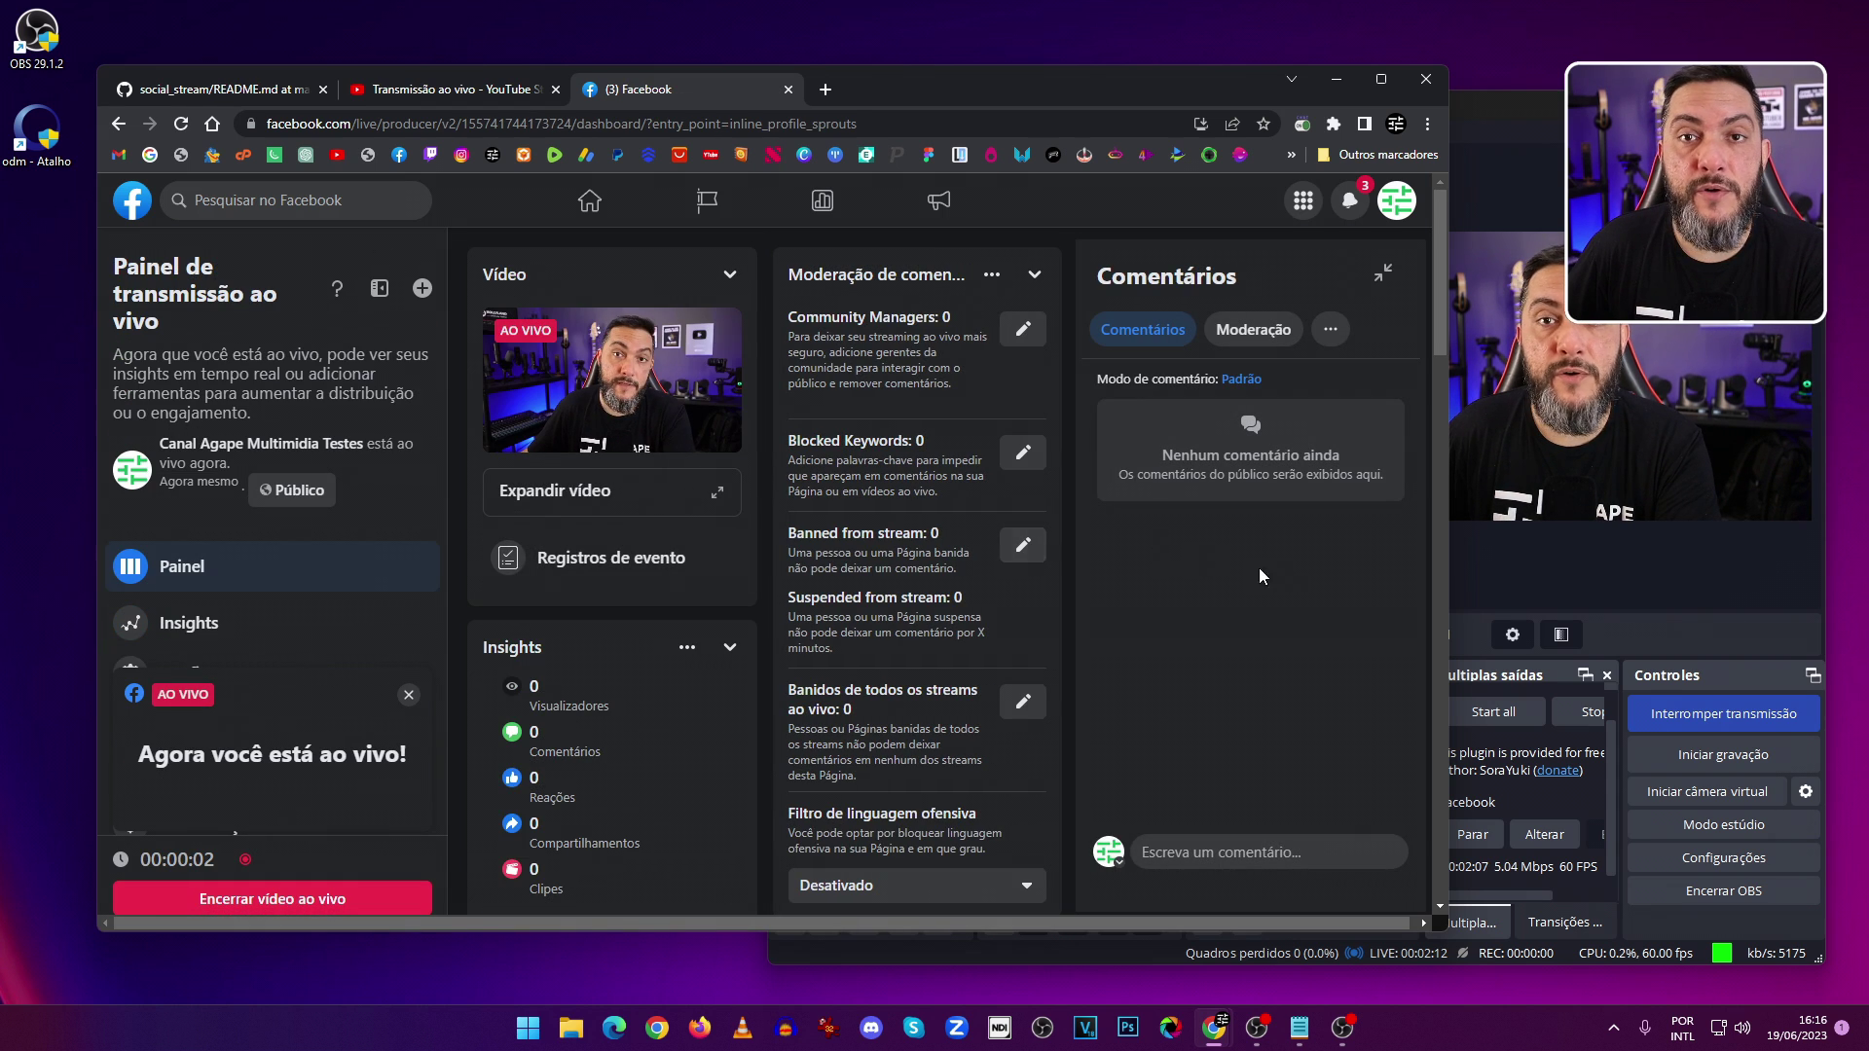
Post the comment 'Teste Facebook' on the live video and return to OBS.
{"action": "left_click", "coordinate": [1261, 852]}
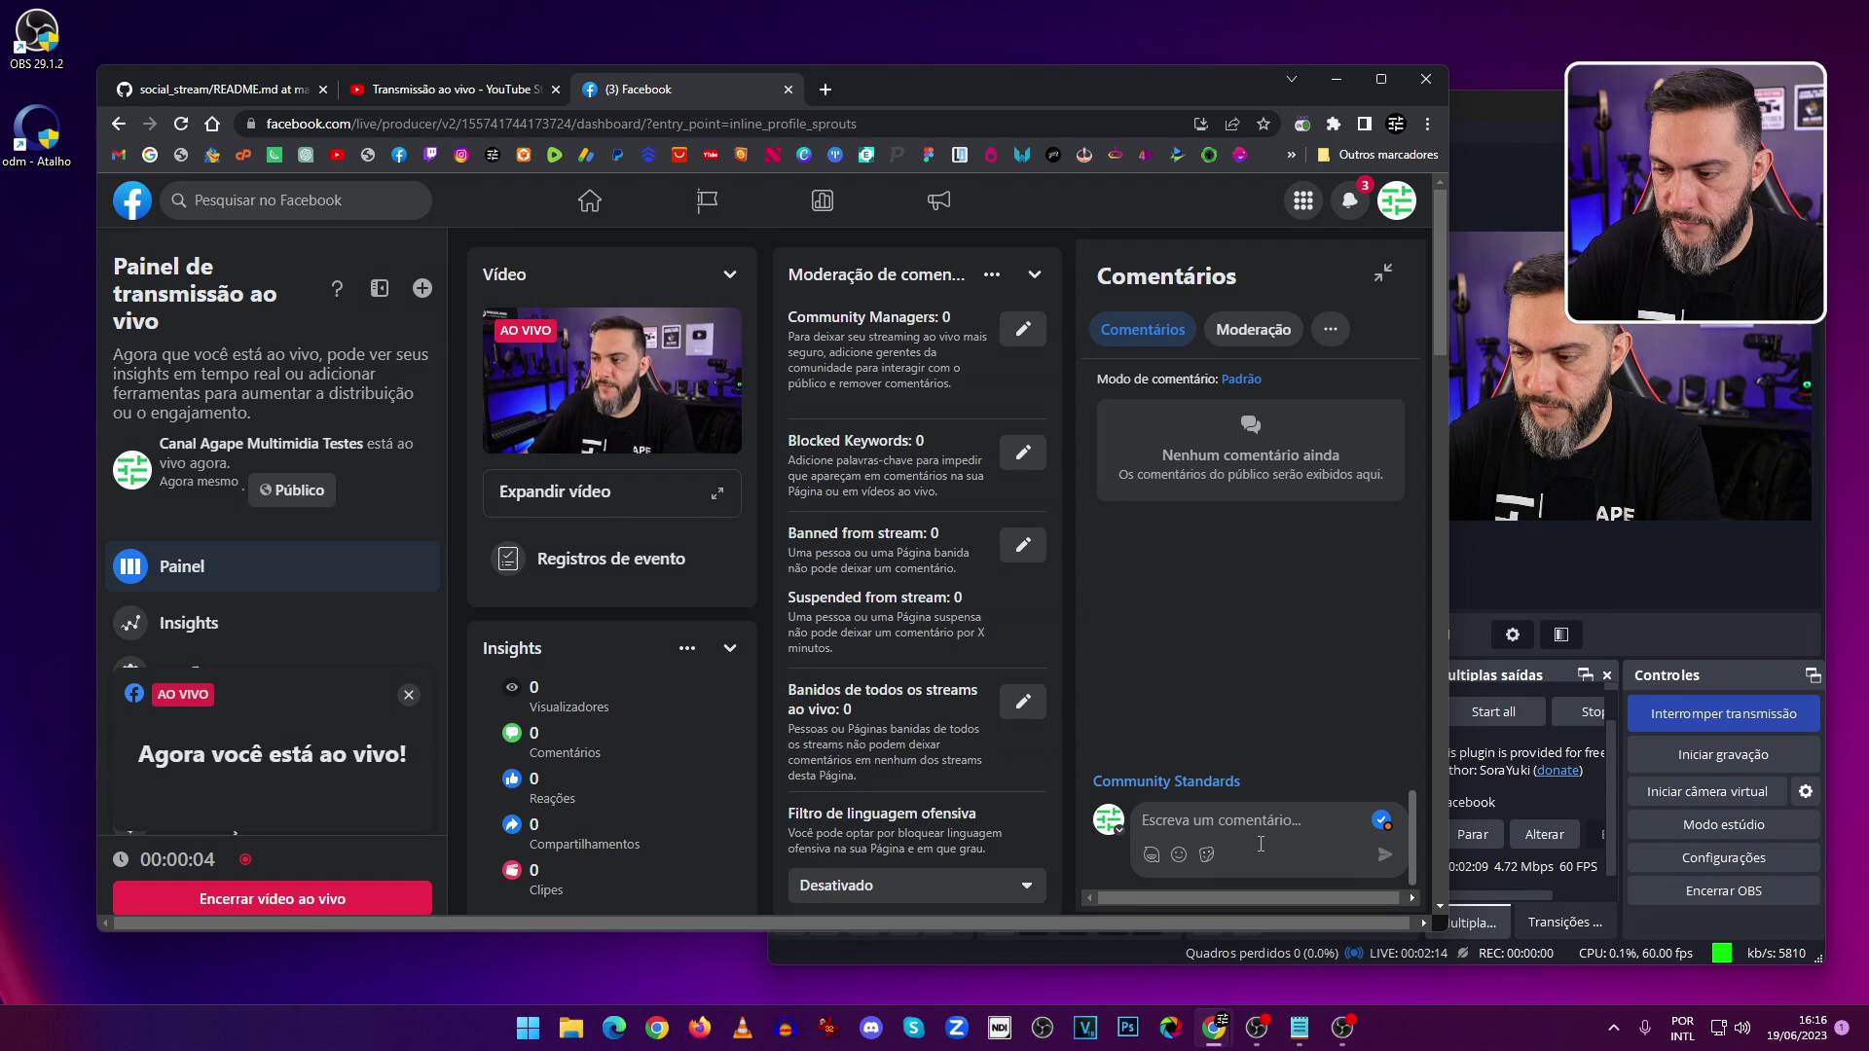
{"action": "type", "text": "Teste "}
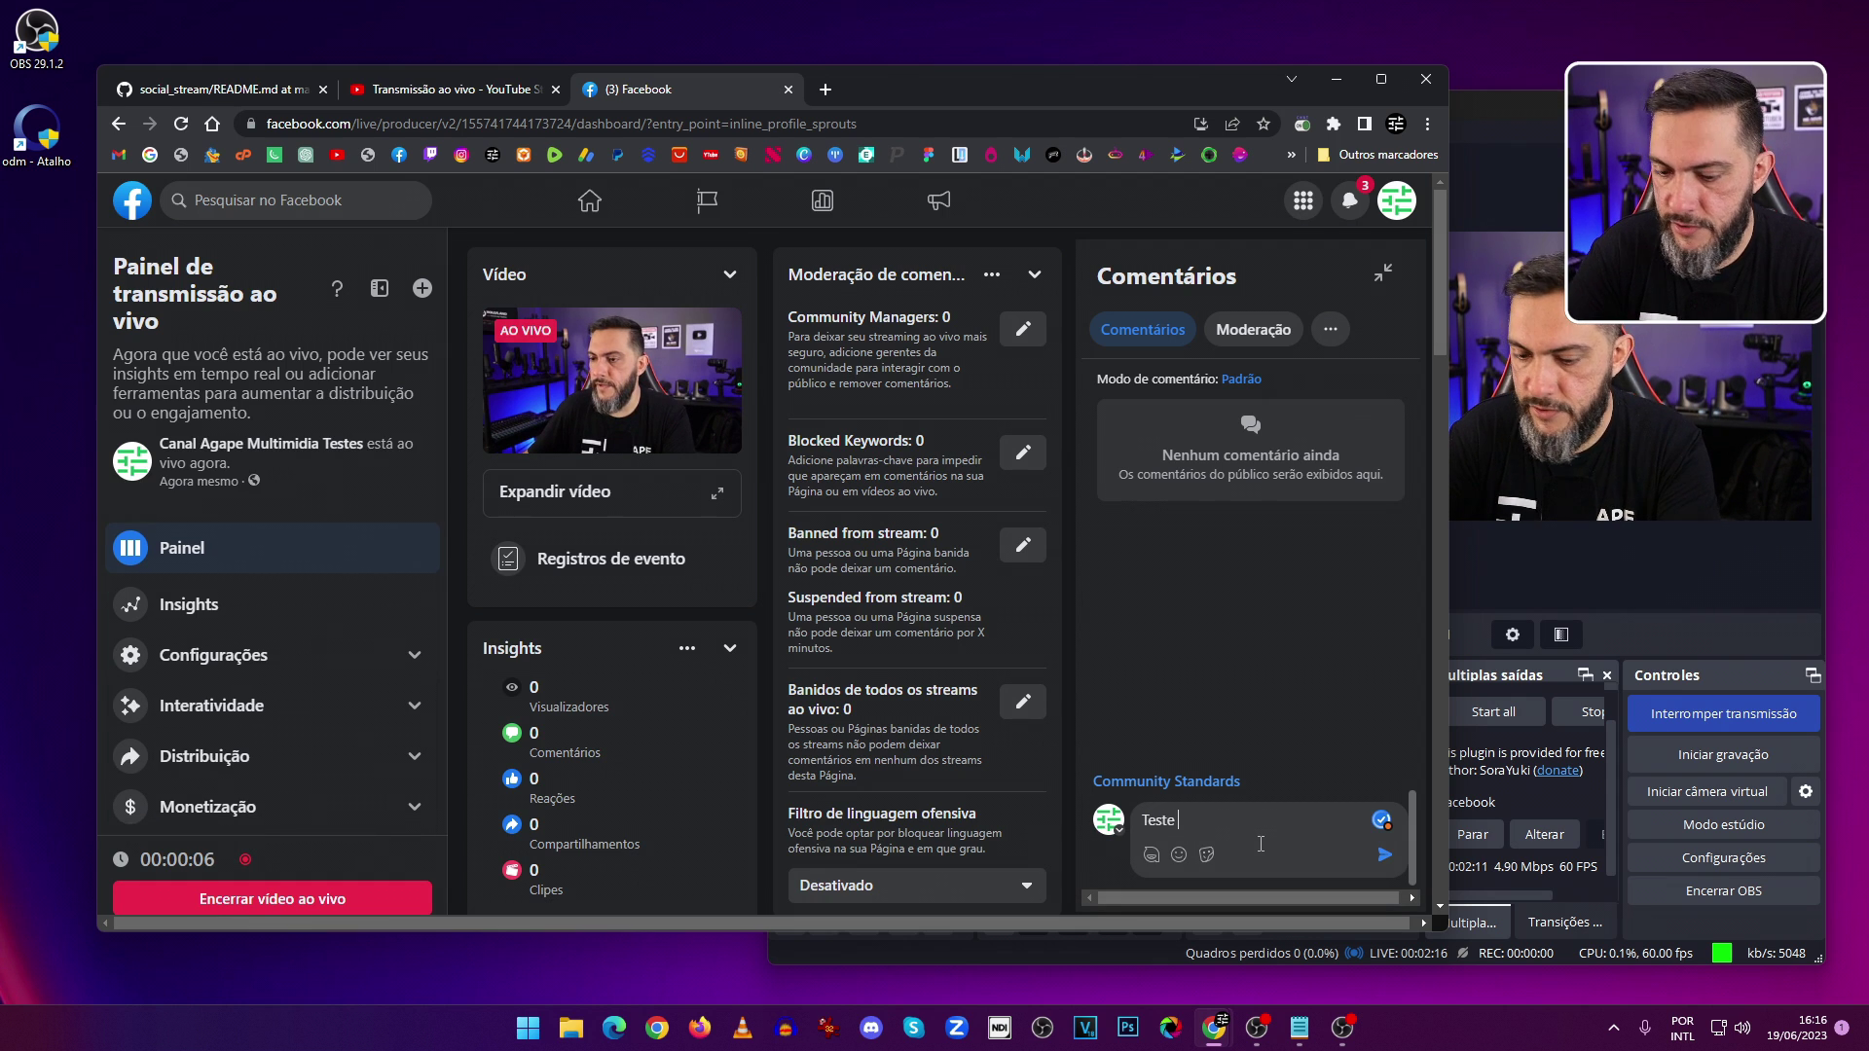
{"action": "type", "text": "Facebook"}
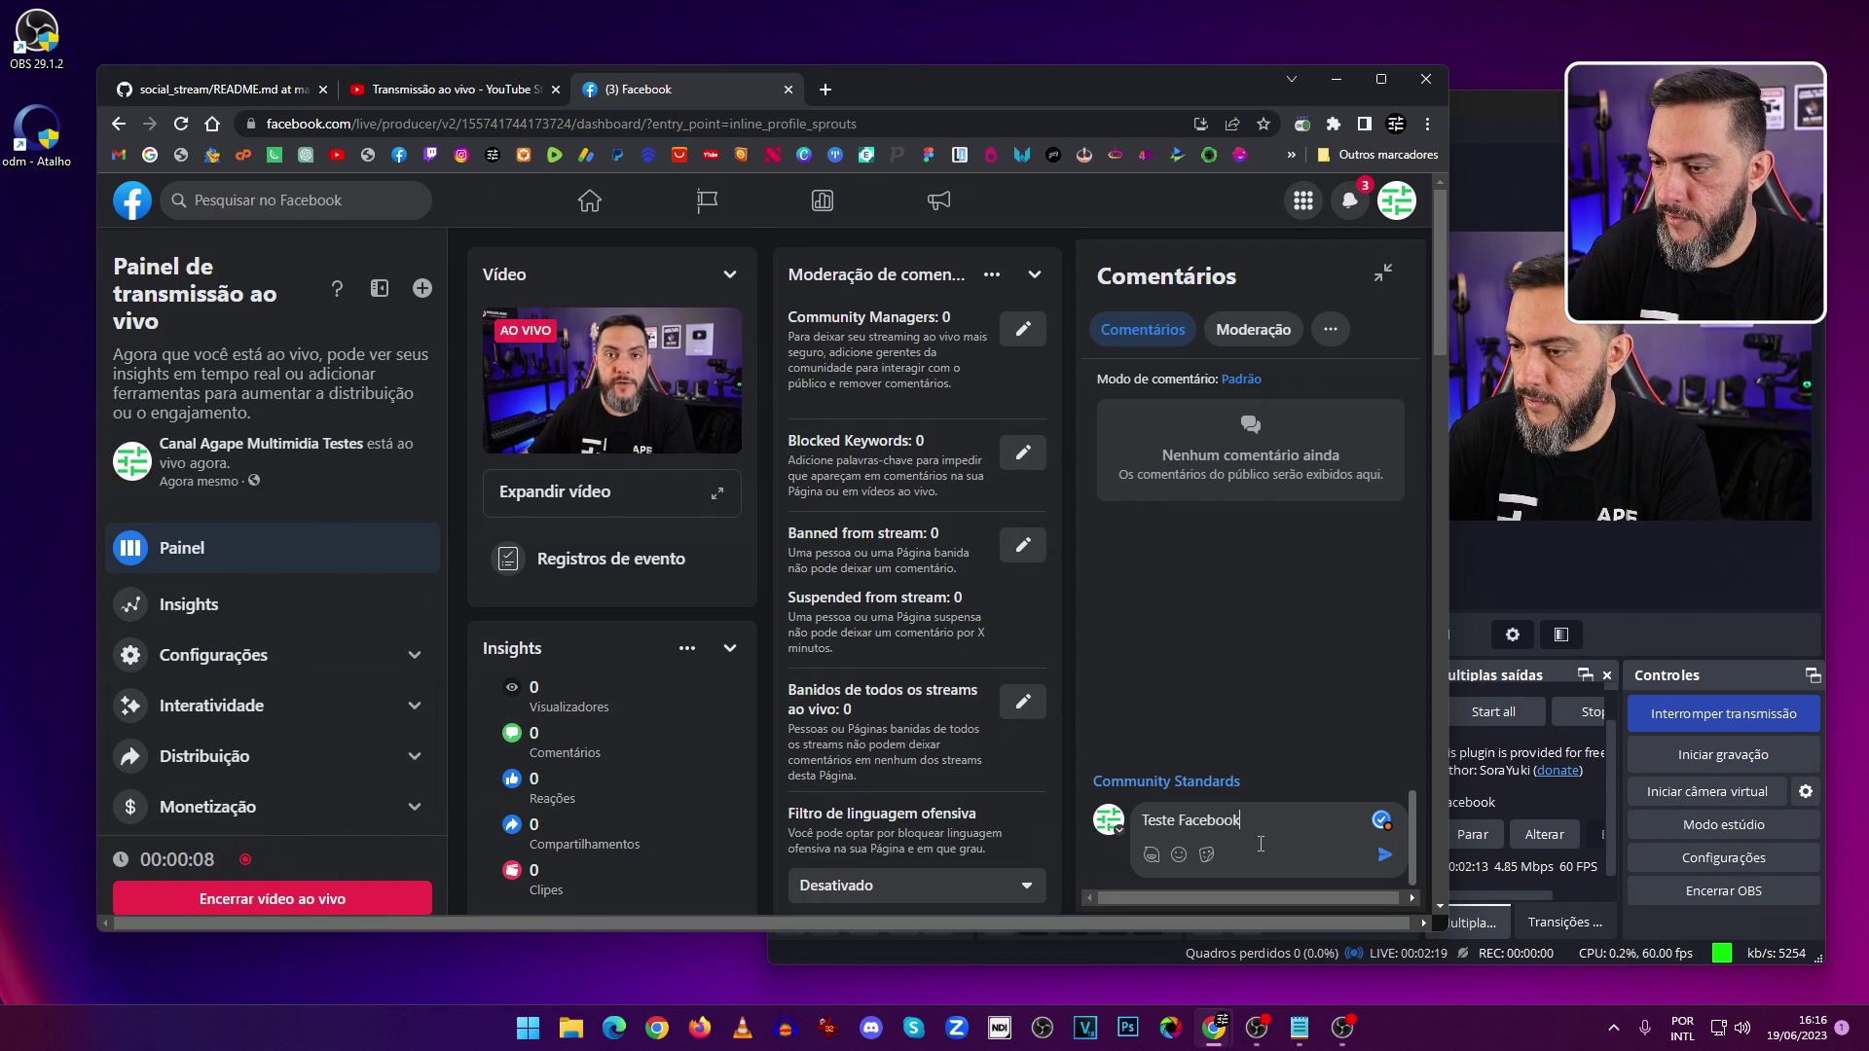
{"action": "key", "text": "Return"}
{"action": "left_click", "coordinate": [1561, 111]}
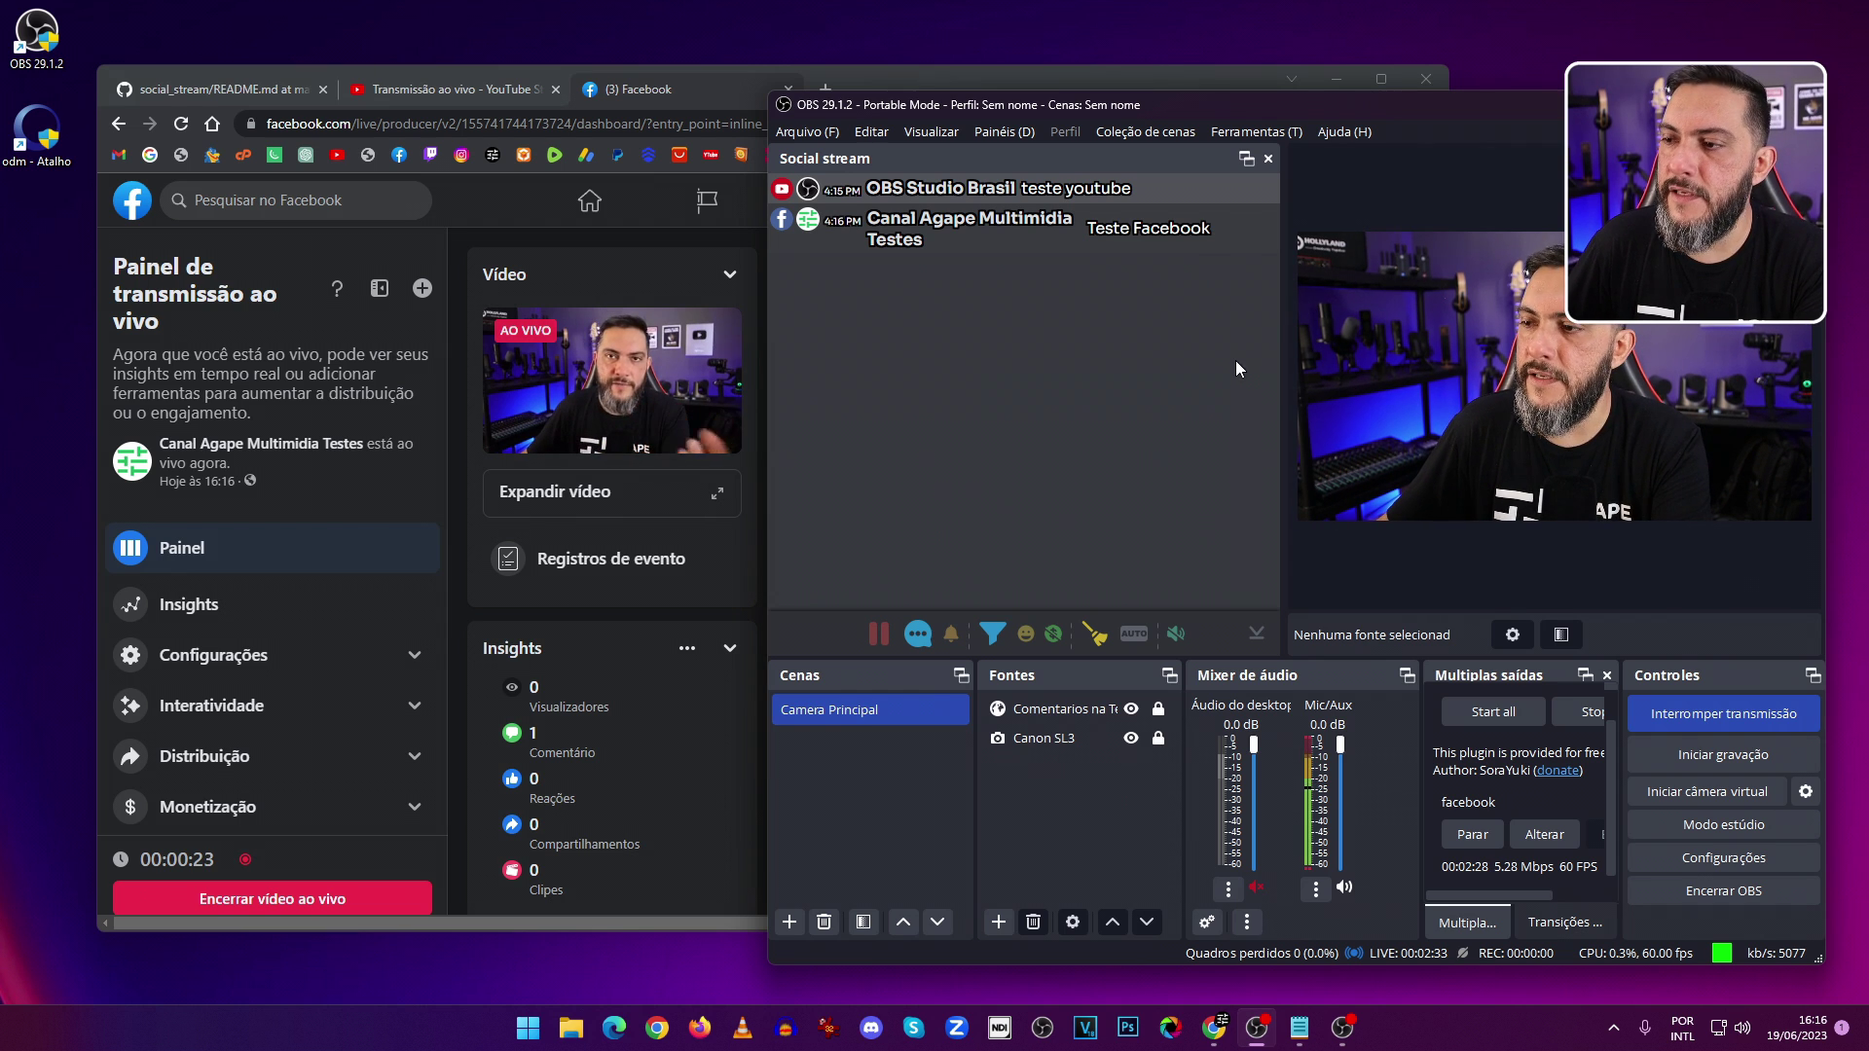
Enlarge the OBS window and show the YouTube comment as an on-screen overlay.
{"action": "left_click_drag", "start_coordinate": [1282, 386], "coordinate": [1177, 379]}
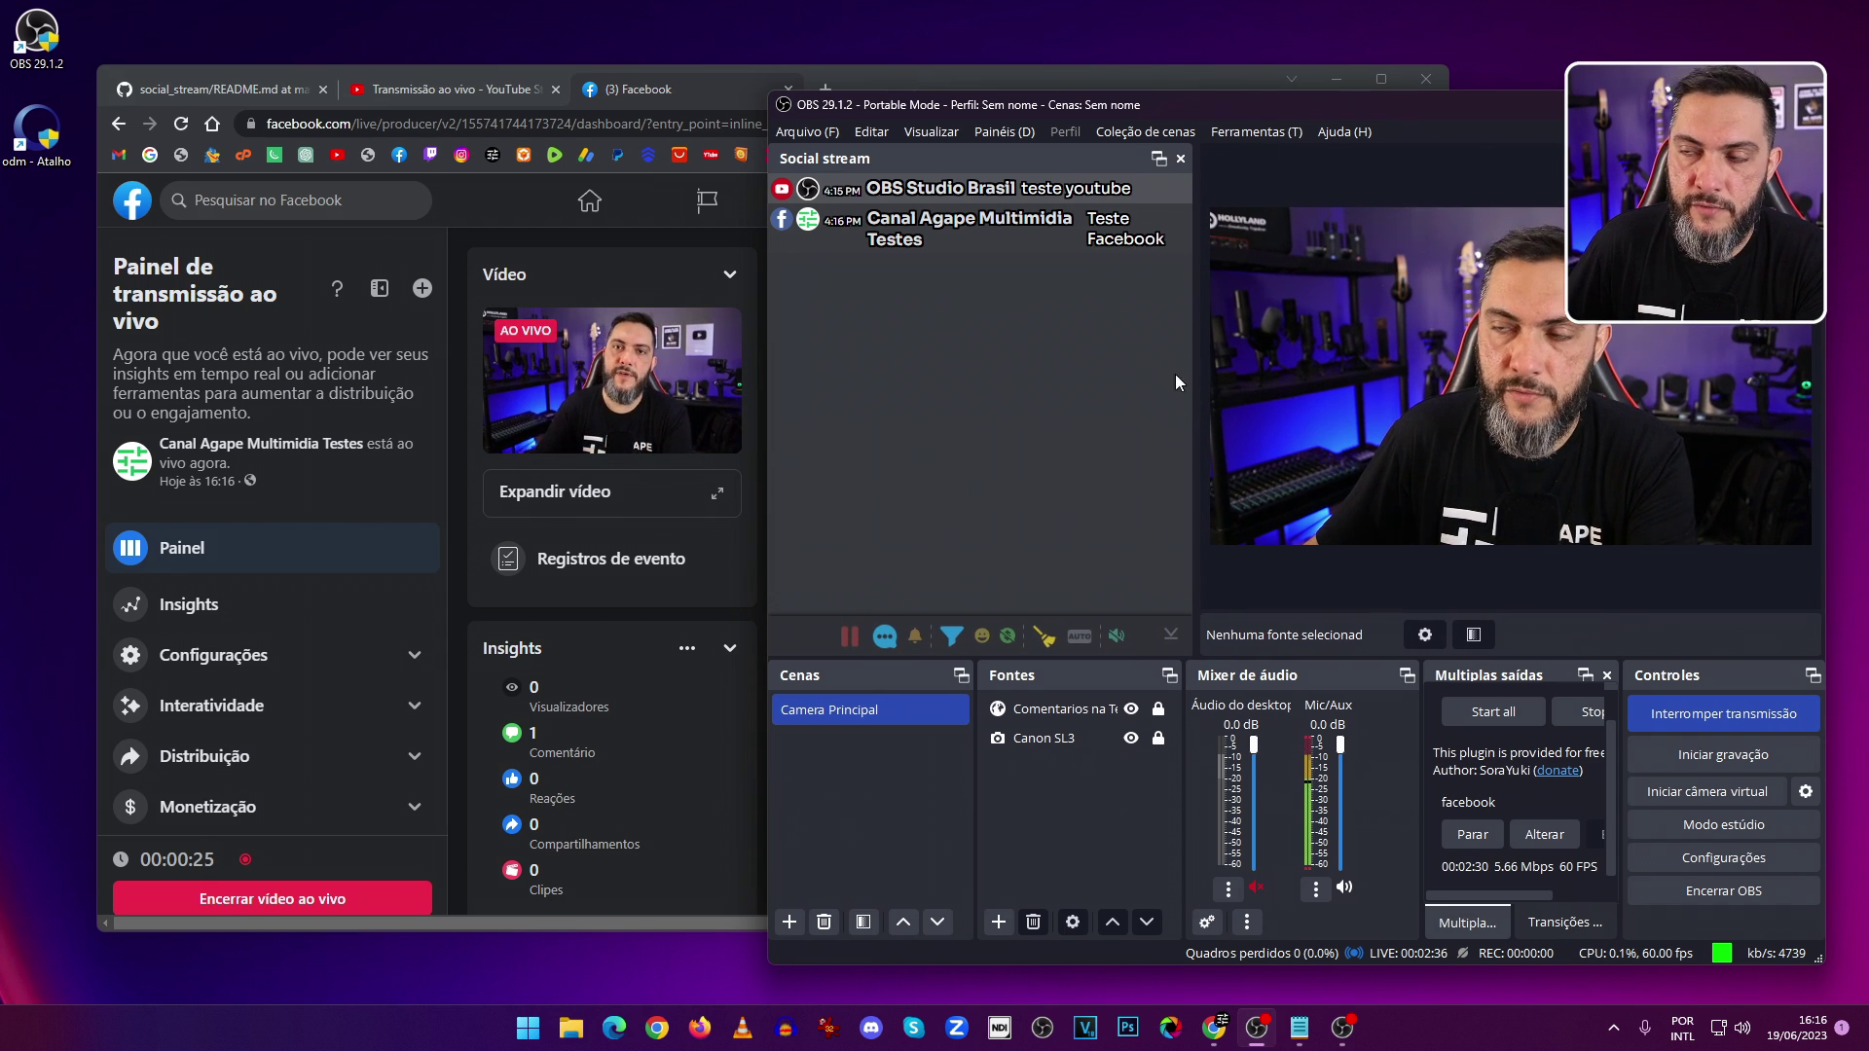
{"action": "left_click_drag", "start_coordinate": [1281, 107], "coordinate": [851, 10]}
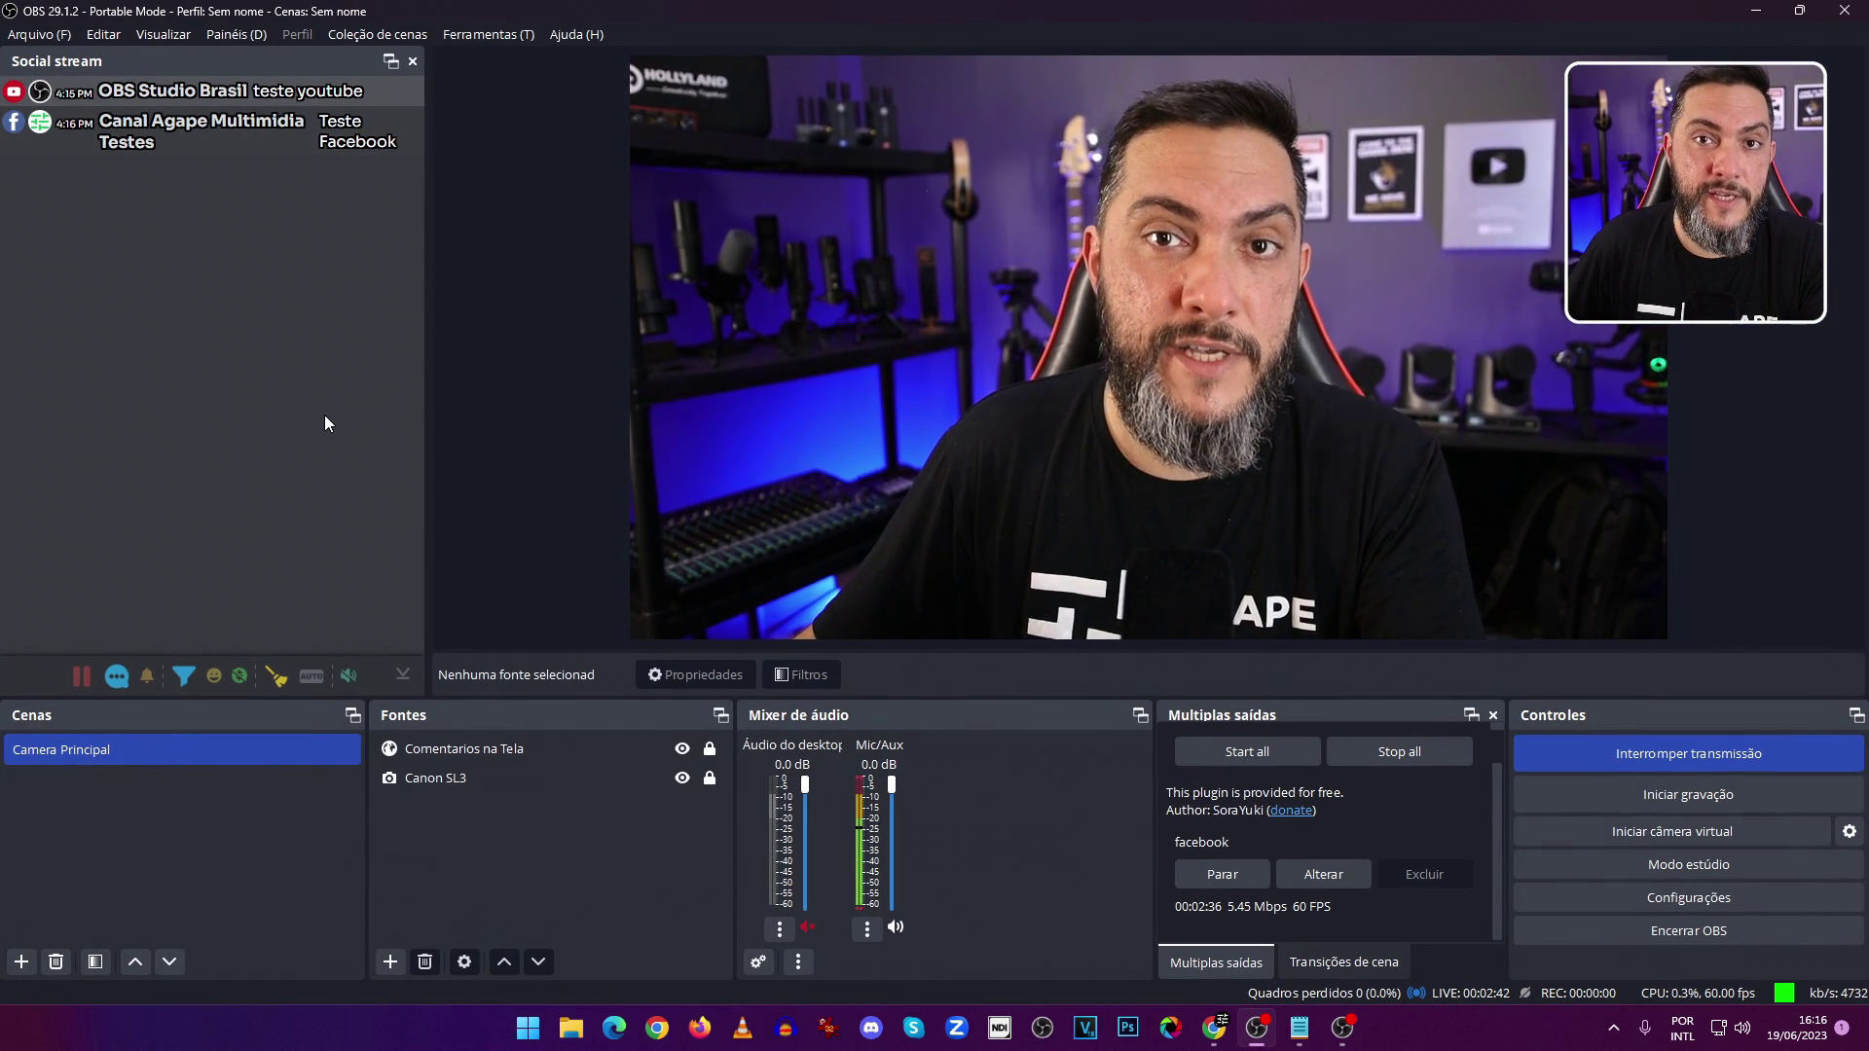
{"action": "left_click", "coordinate": [289, 97]}
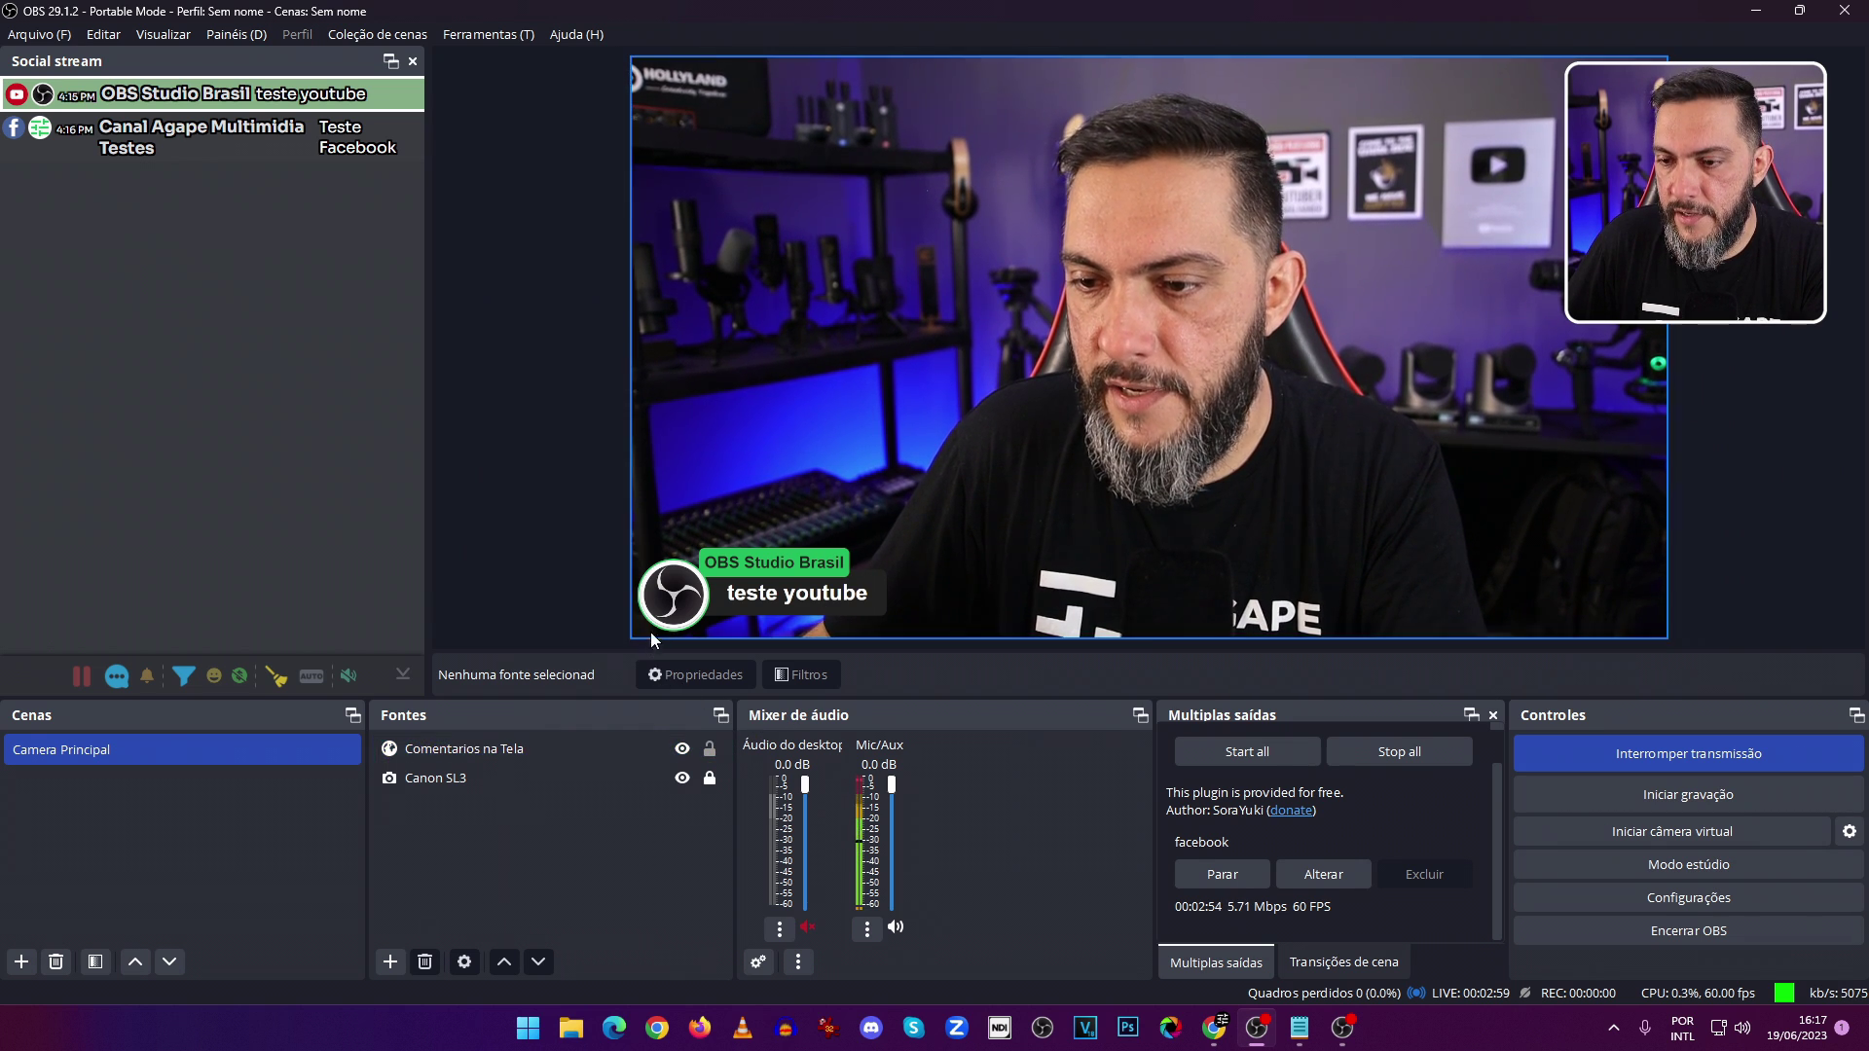
Reposition, shrink and lock the Comentarios na Tela overlay, then feature the Facebook comment instead.
{"action": "left_click_drag", "start_coordinate": [651, 640], "coordinate": [774, 563]}
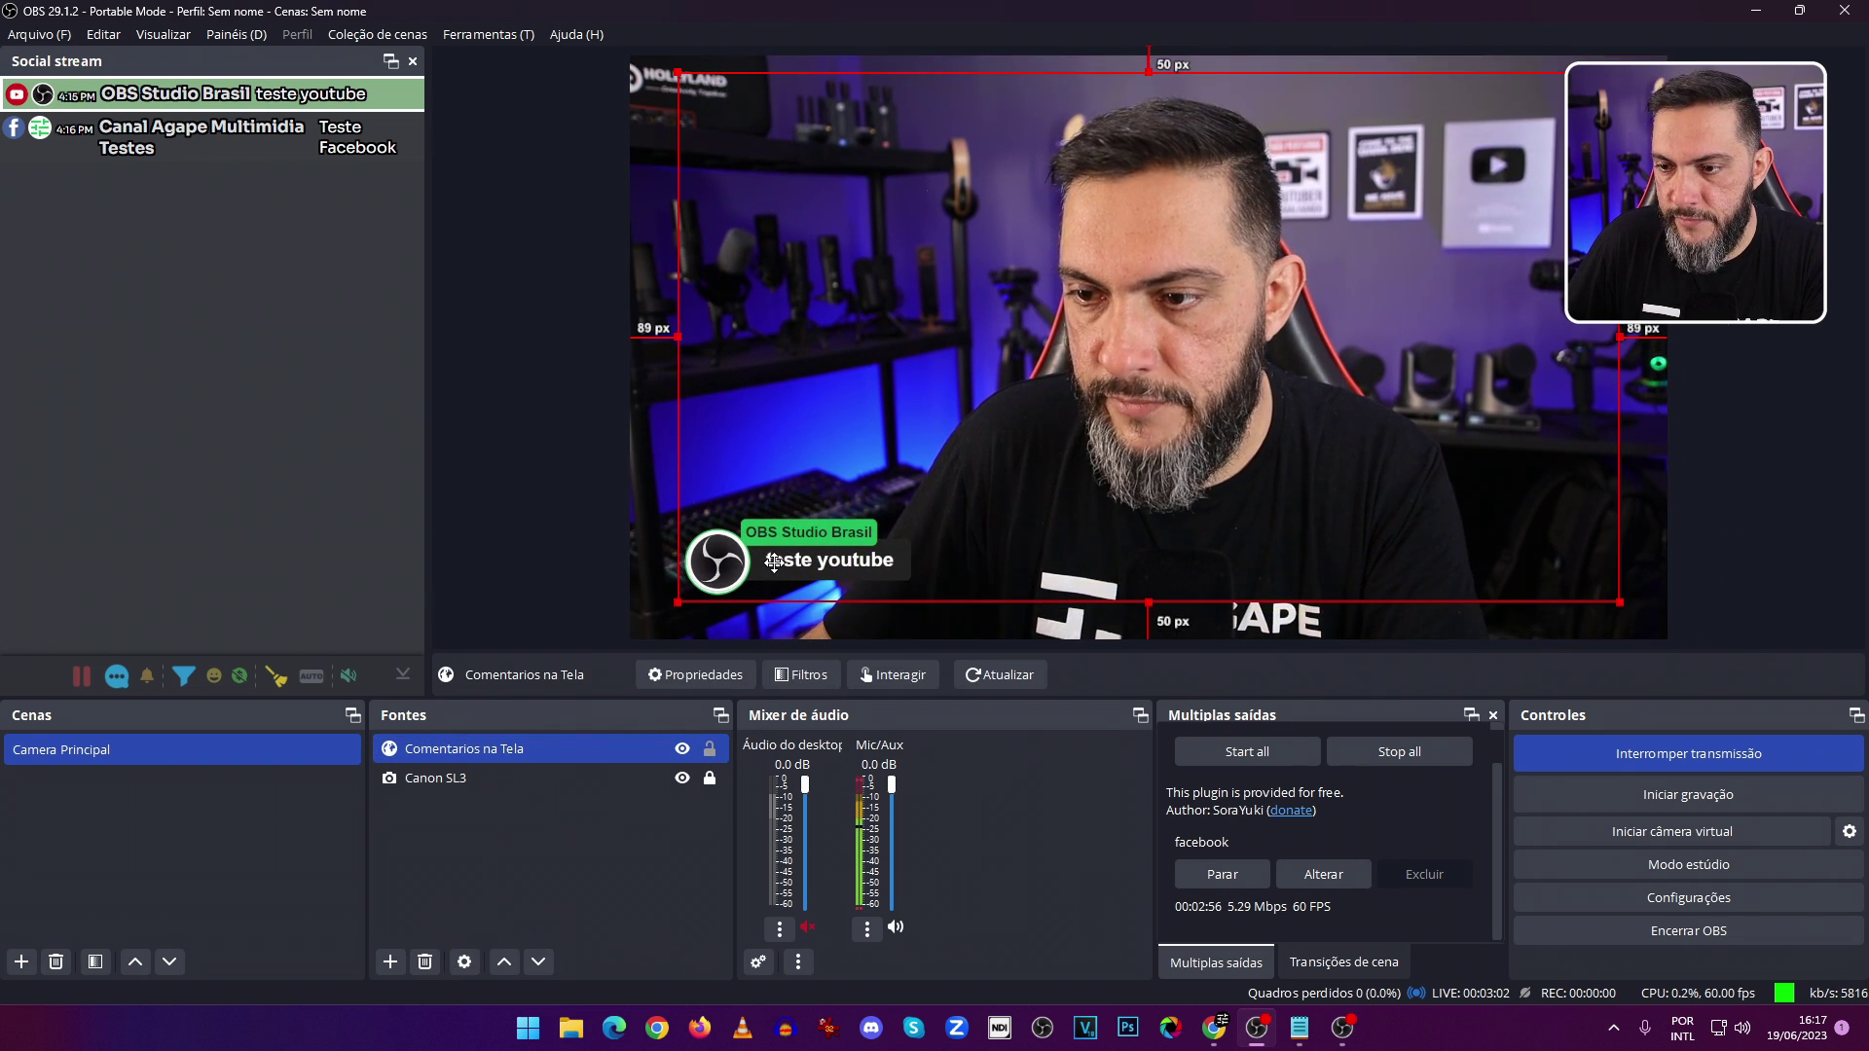
{"action": "mouse_move", "coordinate": [678, 602]}
{"action": "left_mouse_down"}
{"action": "mouse_move", "coordinate": [701, 602]}
{"action": "mouse_move", "coordinate": [667, 617]}
{"action": "left_mouse_up"}
{"action": "left_click", "coordinate": [708, 748]}
{"action": "left_click", "coordinate": [615, 569]}
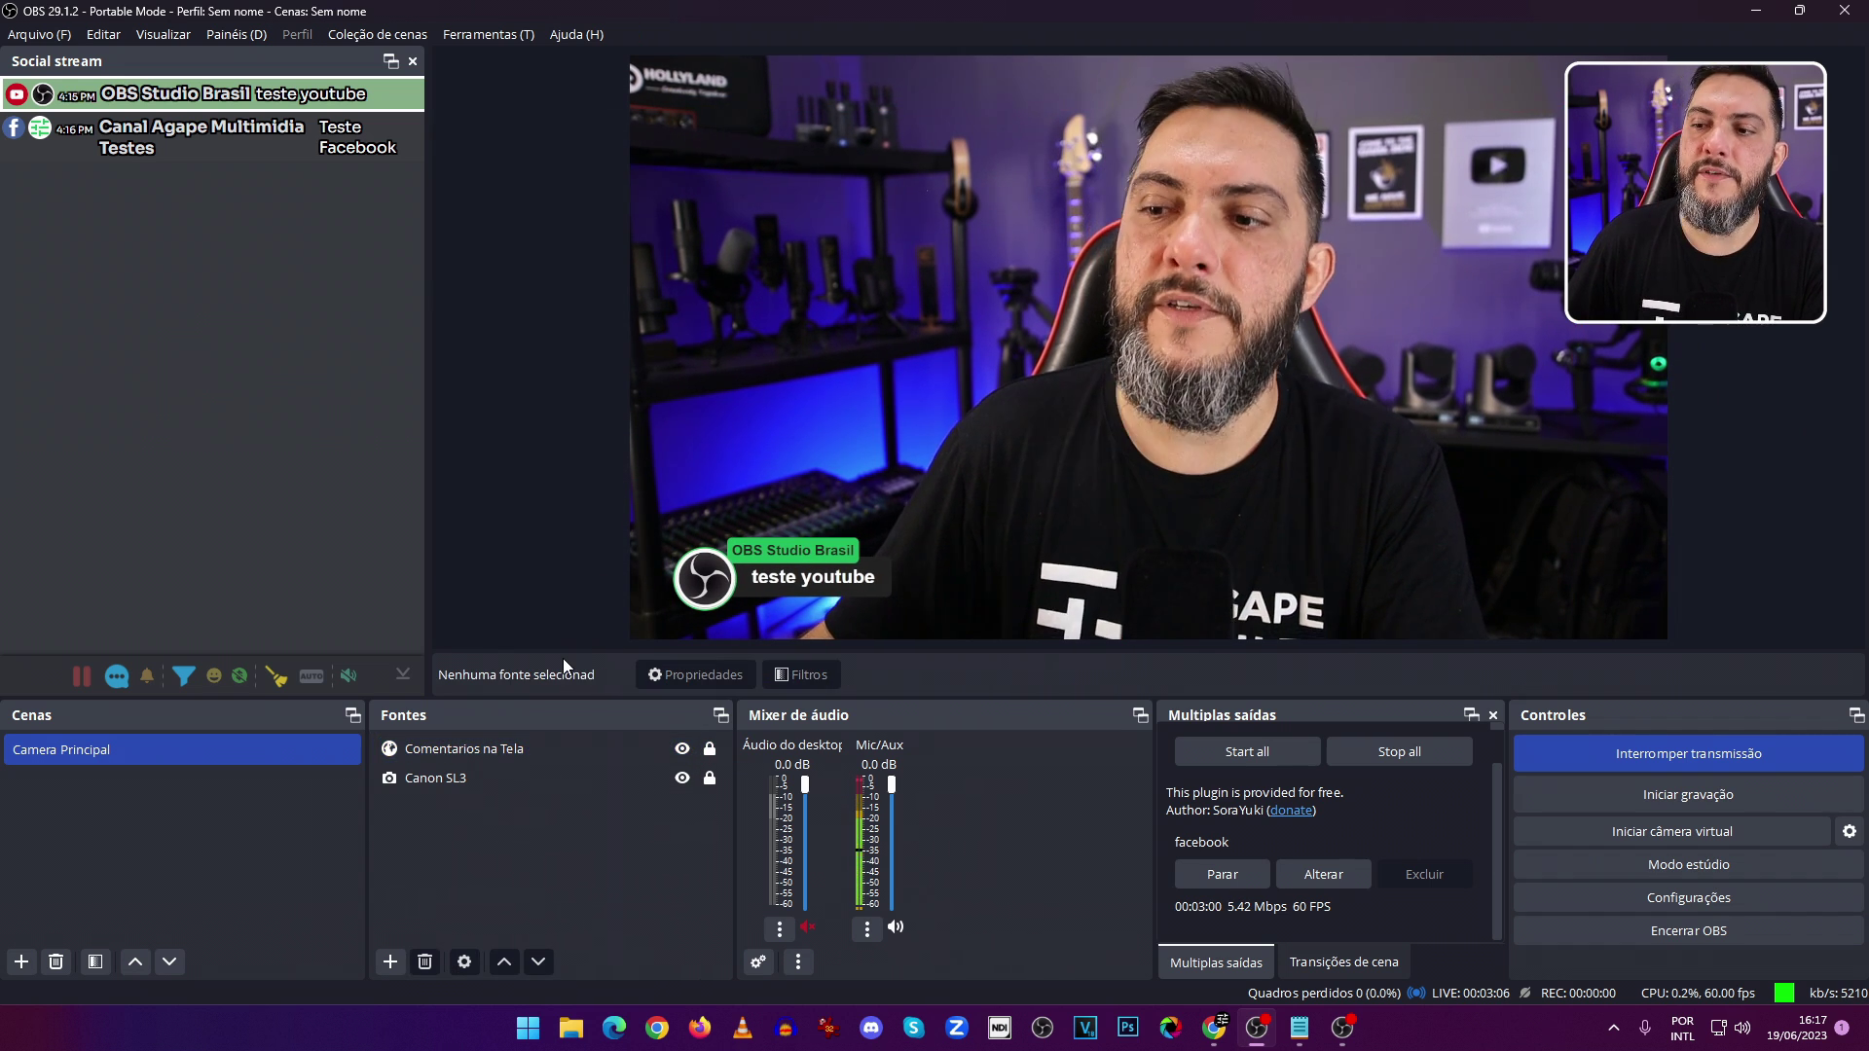
{"action": "left_click", "coordinate": [196, 94]}
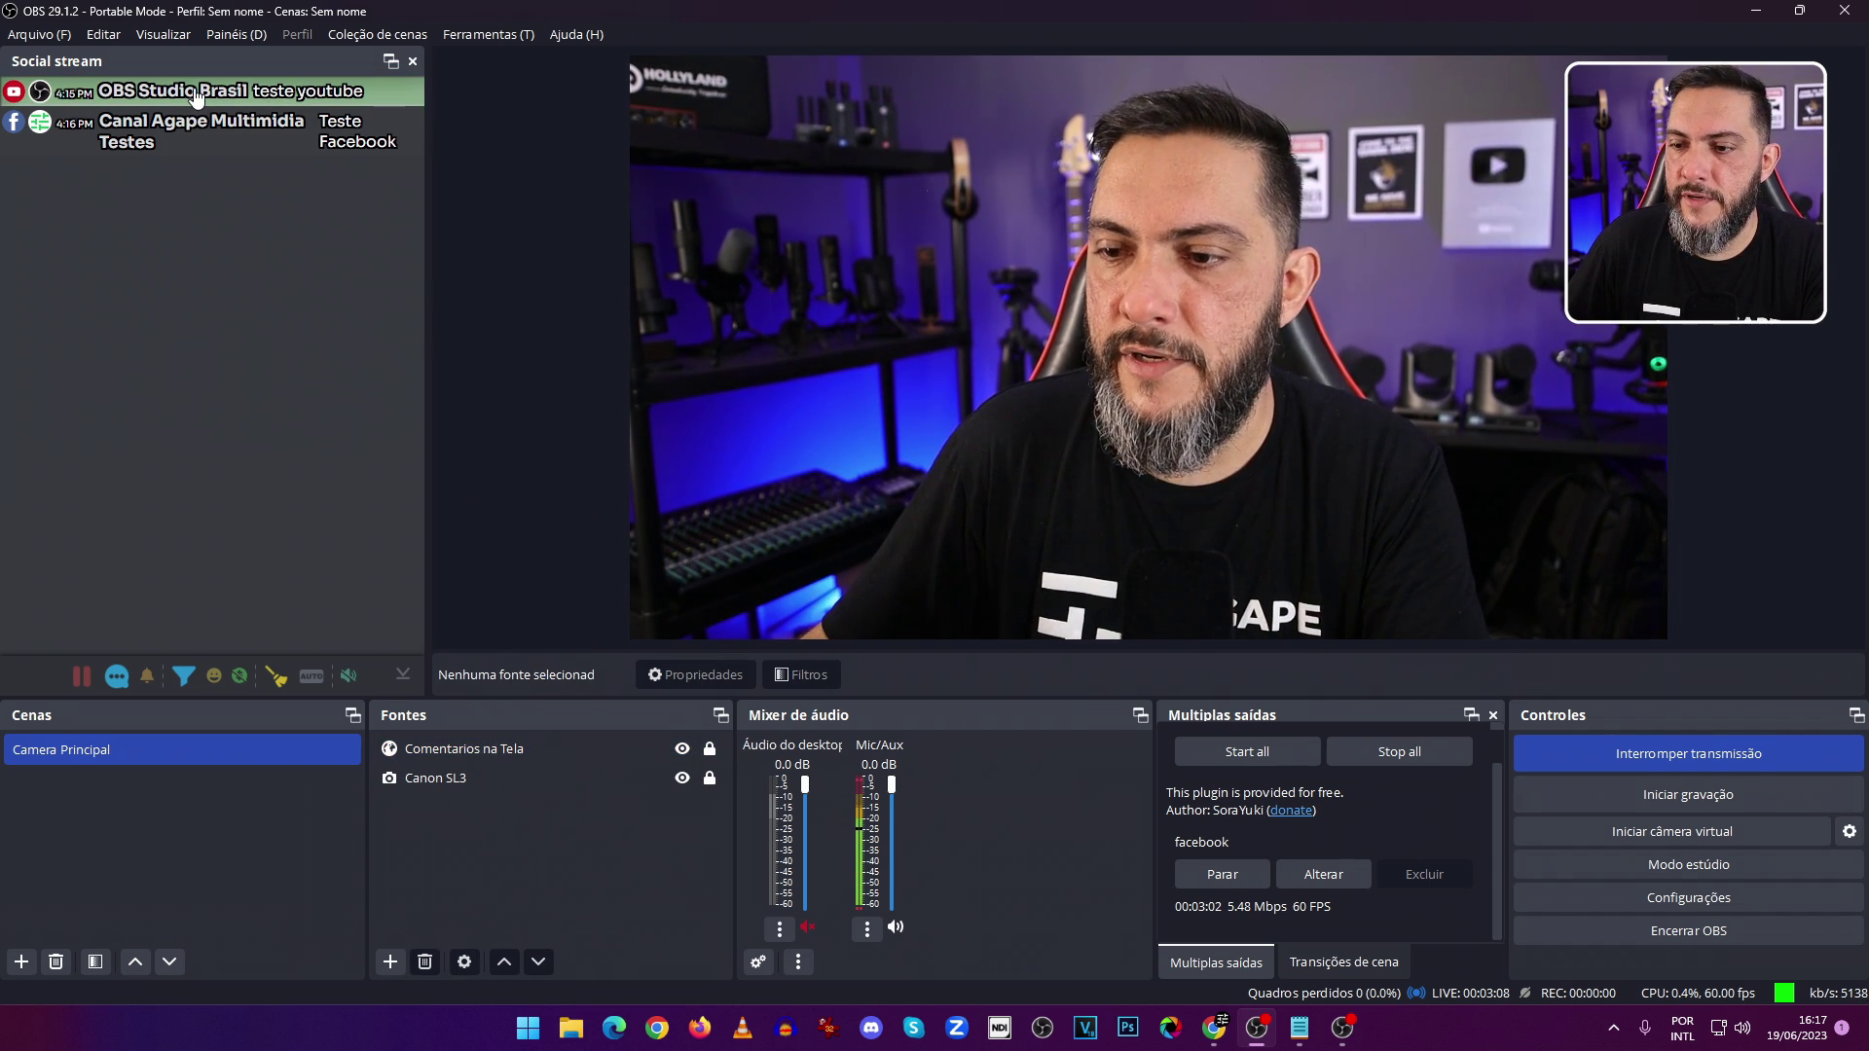
{"action": "left_click", "coordinate": [234, 127]}
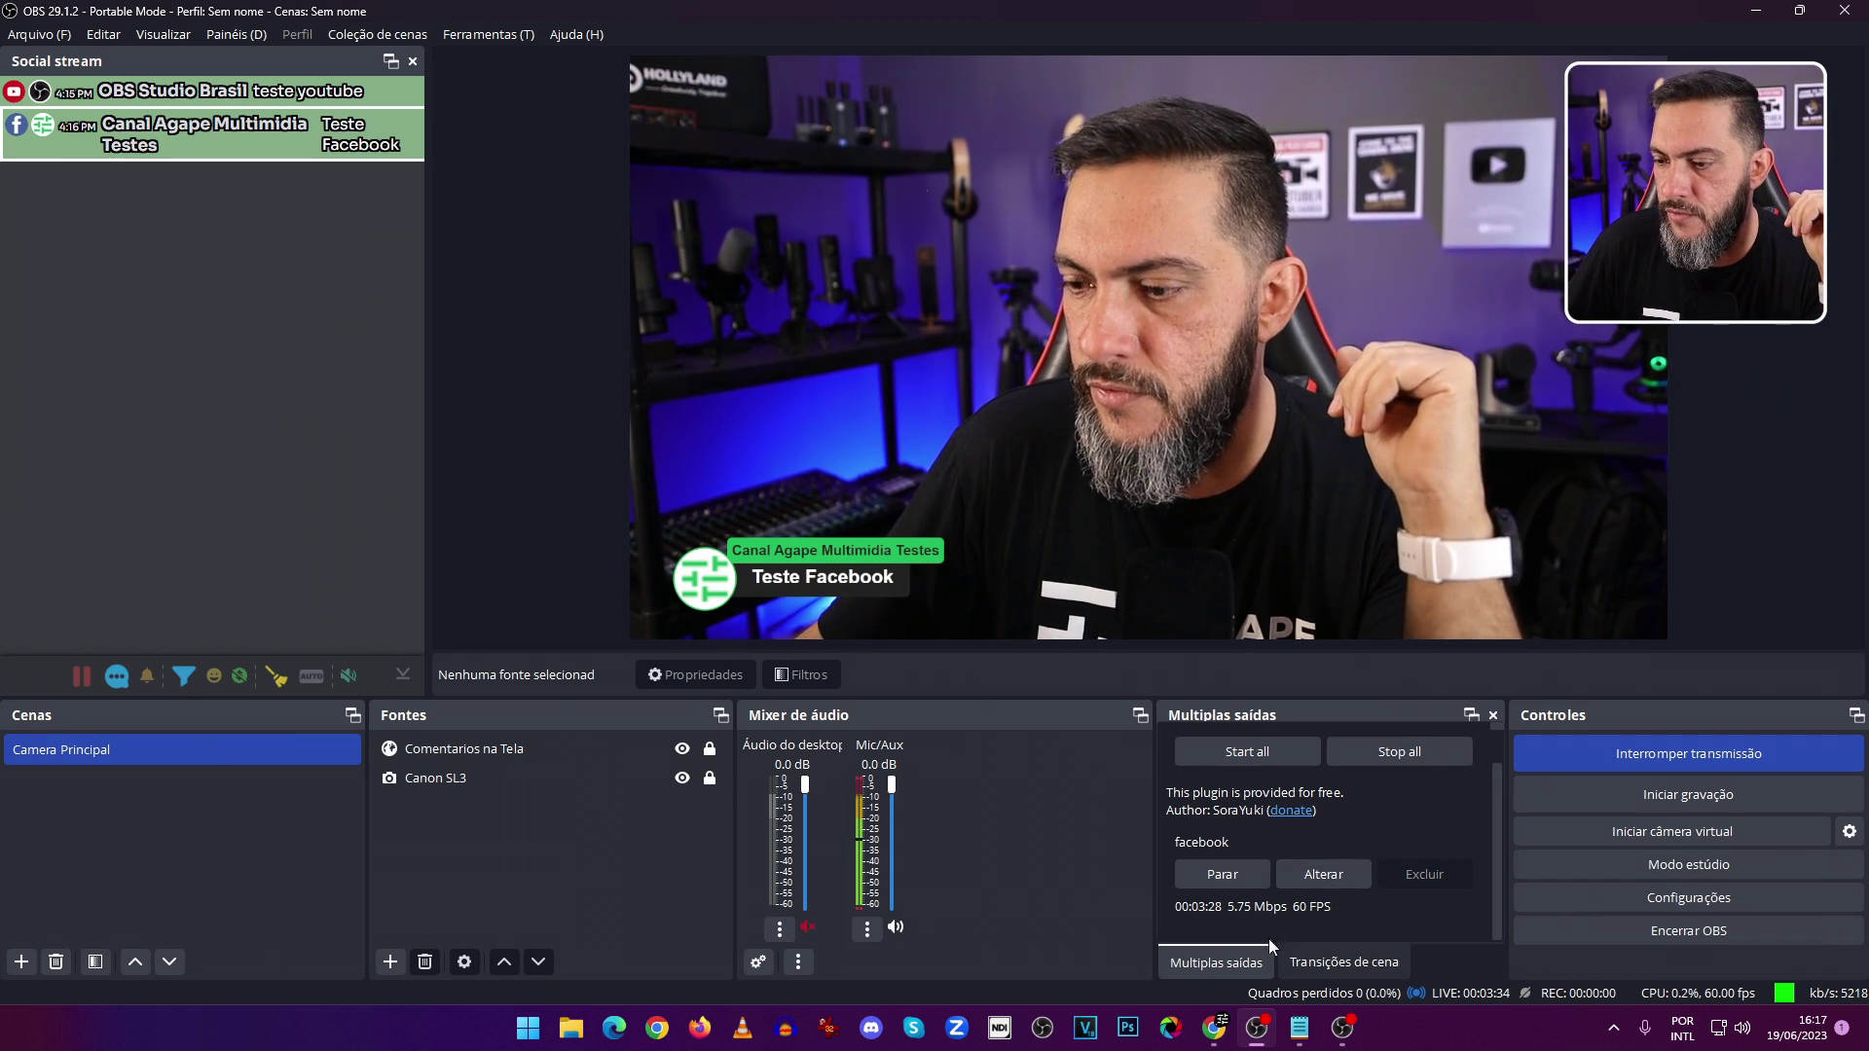
Maximize Chrome and enable Capture WhatsApp chat under the Social Stream extension's optional chat services.
{"action": "mouse_move", "coordinate": [1256, 1029]}
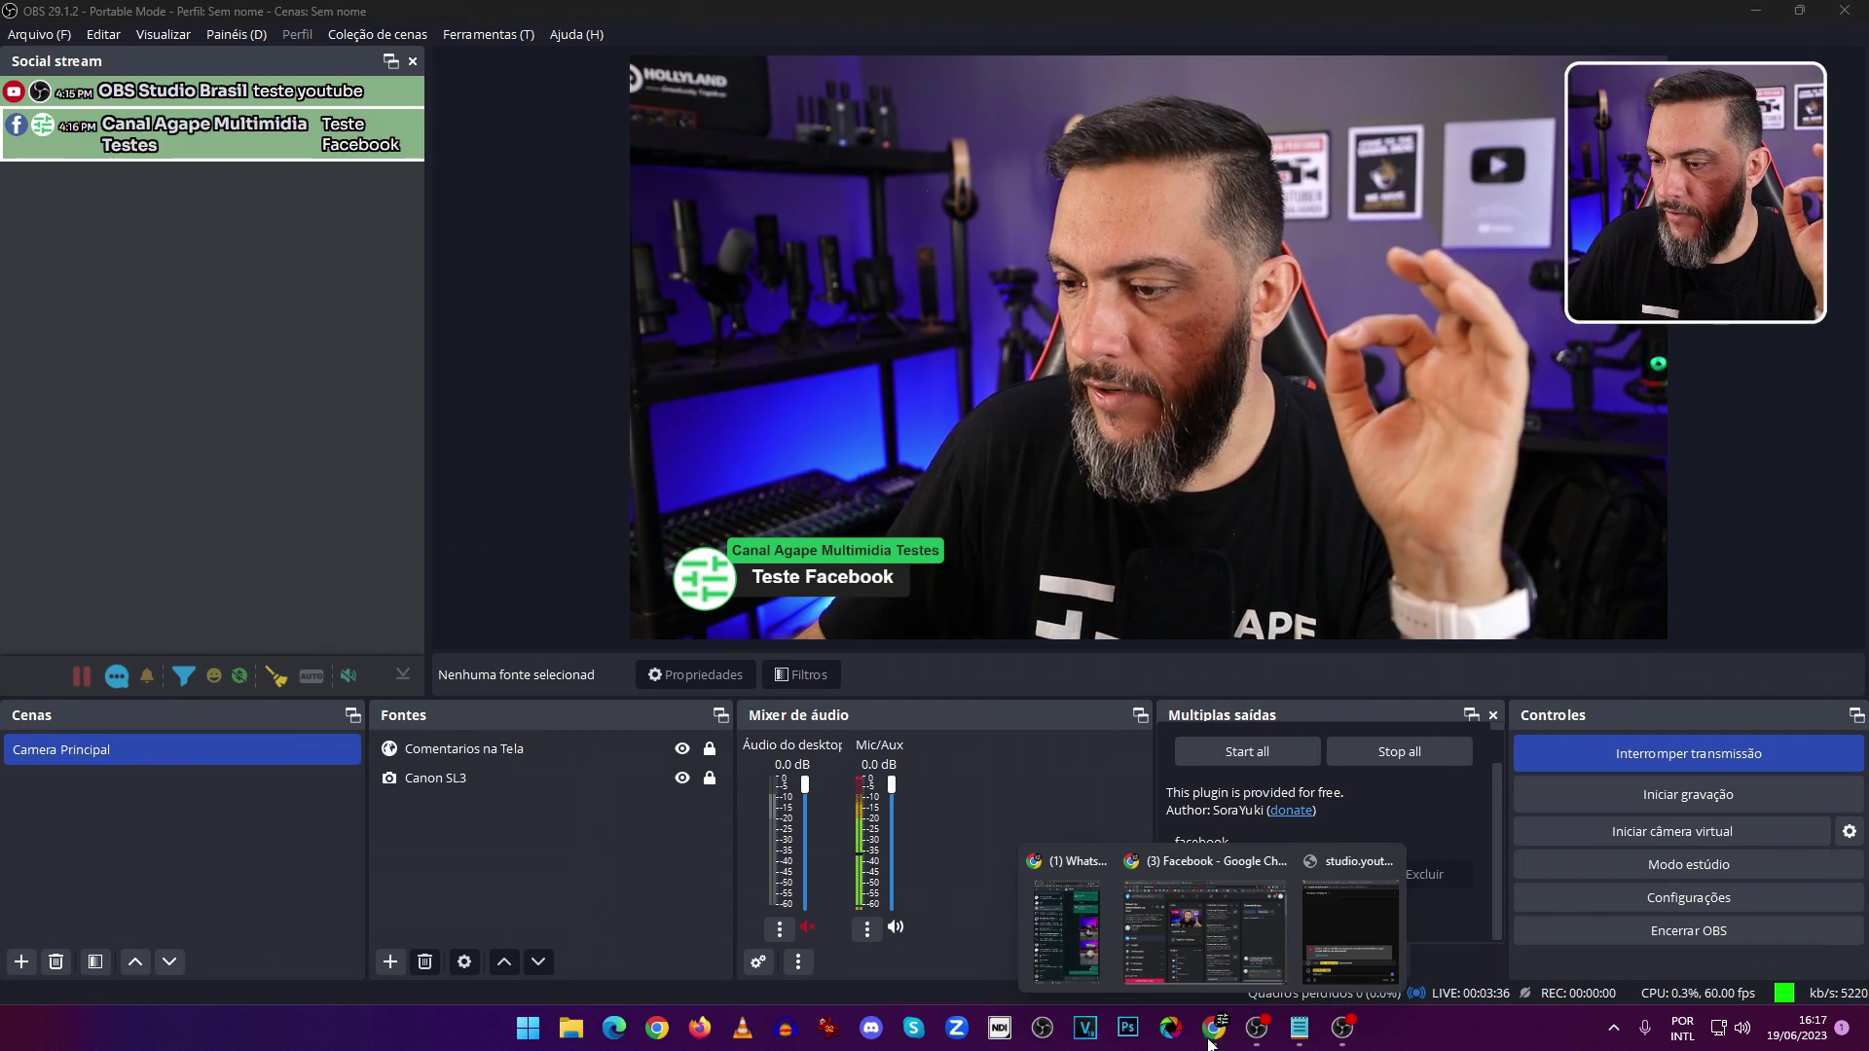
{"action": "left_click", "coordinate": [1275, 915]}
{"action": "left_click_drag", "start_coordinate": [1000, 102], "coordinate": [1023, 1]}
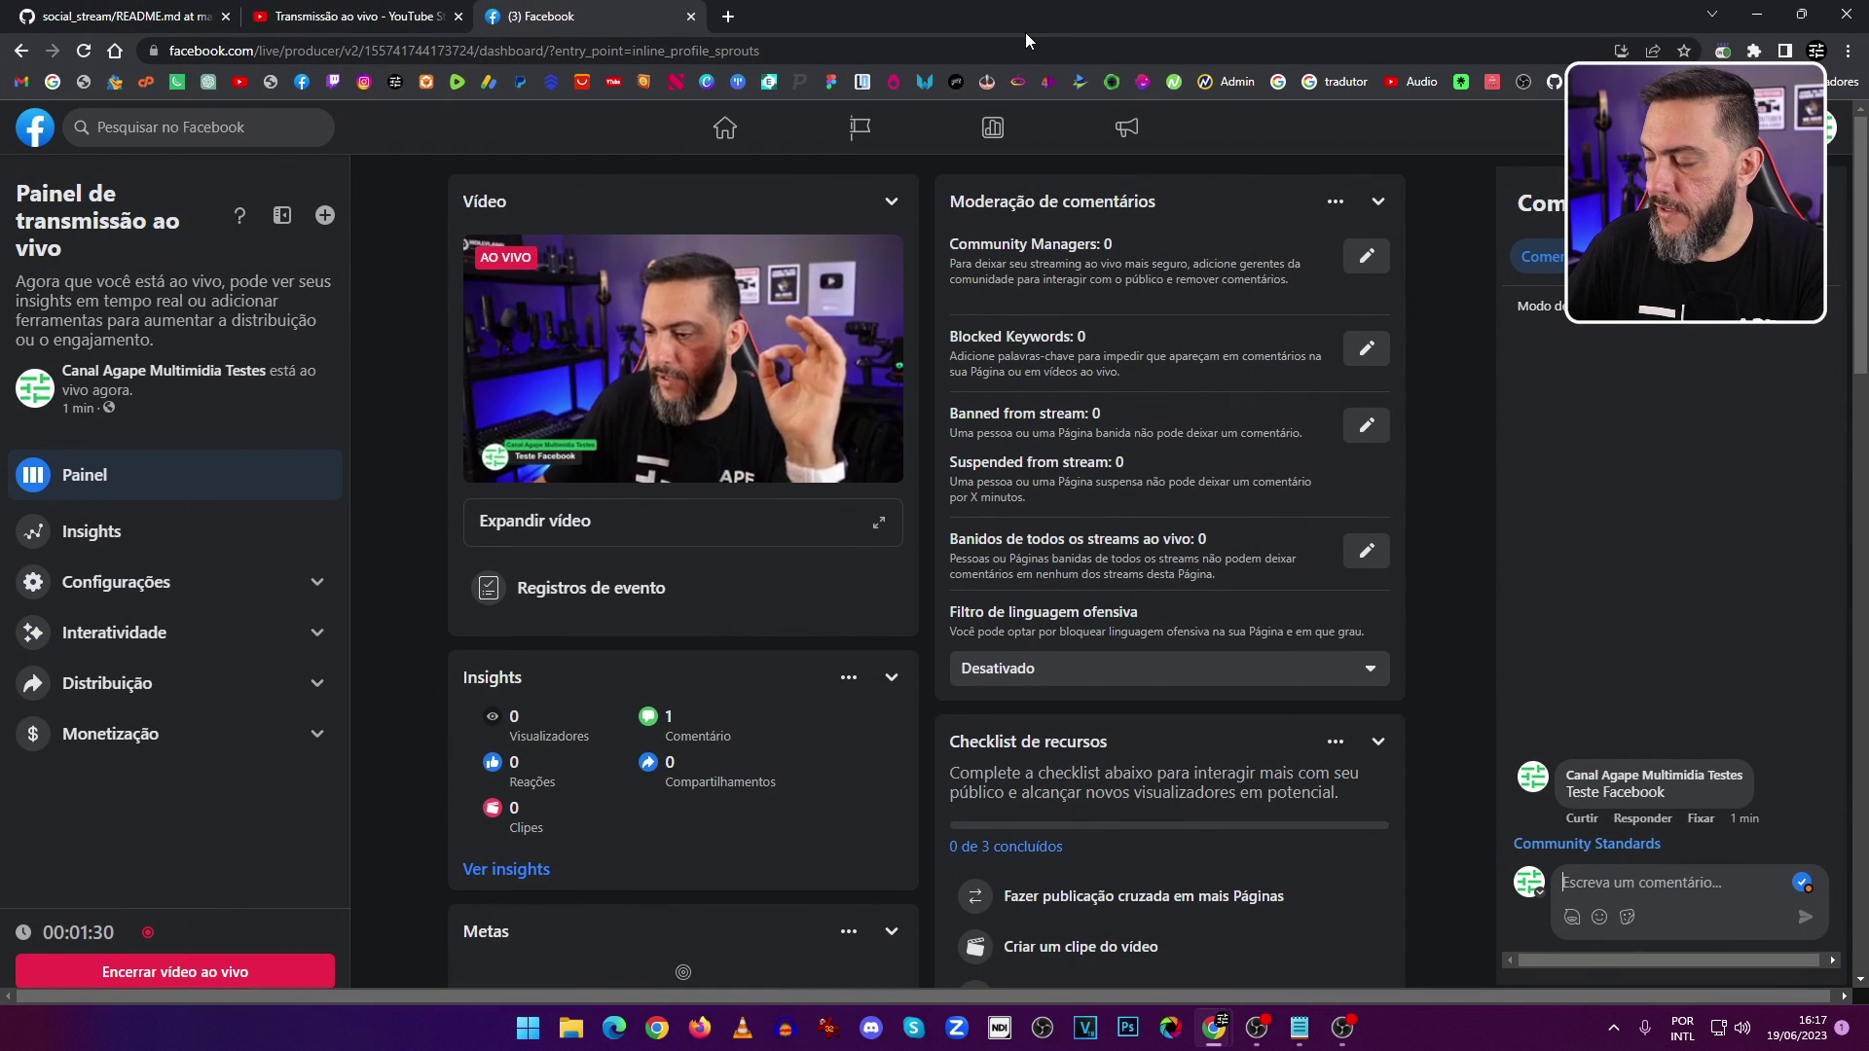
{"action": "left_click", "coordinate": [1723, 52]}
{"action": "scroll", "coordinate": [1471, 494], "scroll_direction": "down", "scroll_amount": 10}
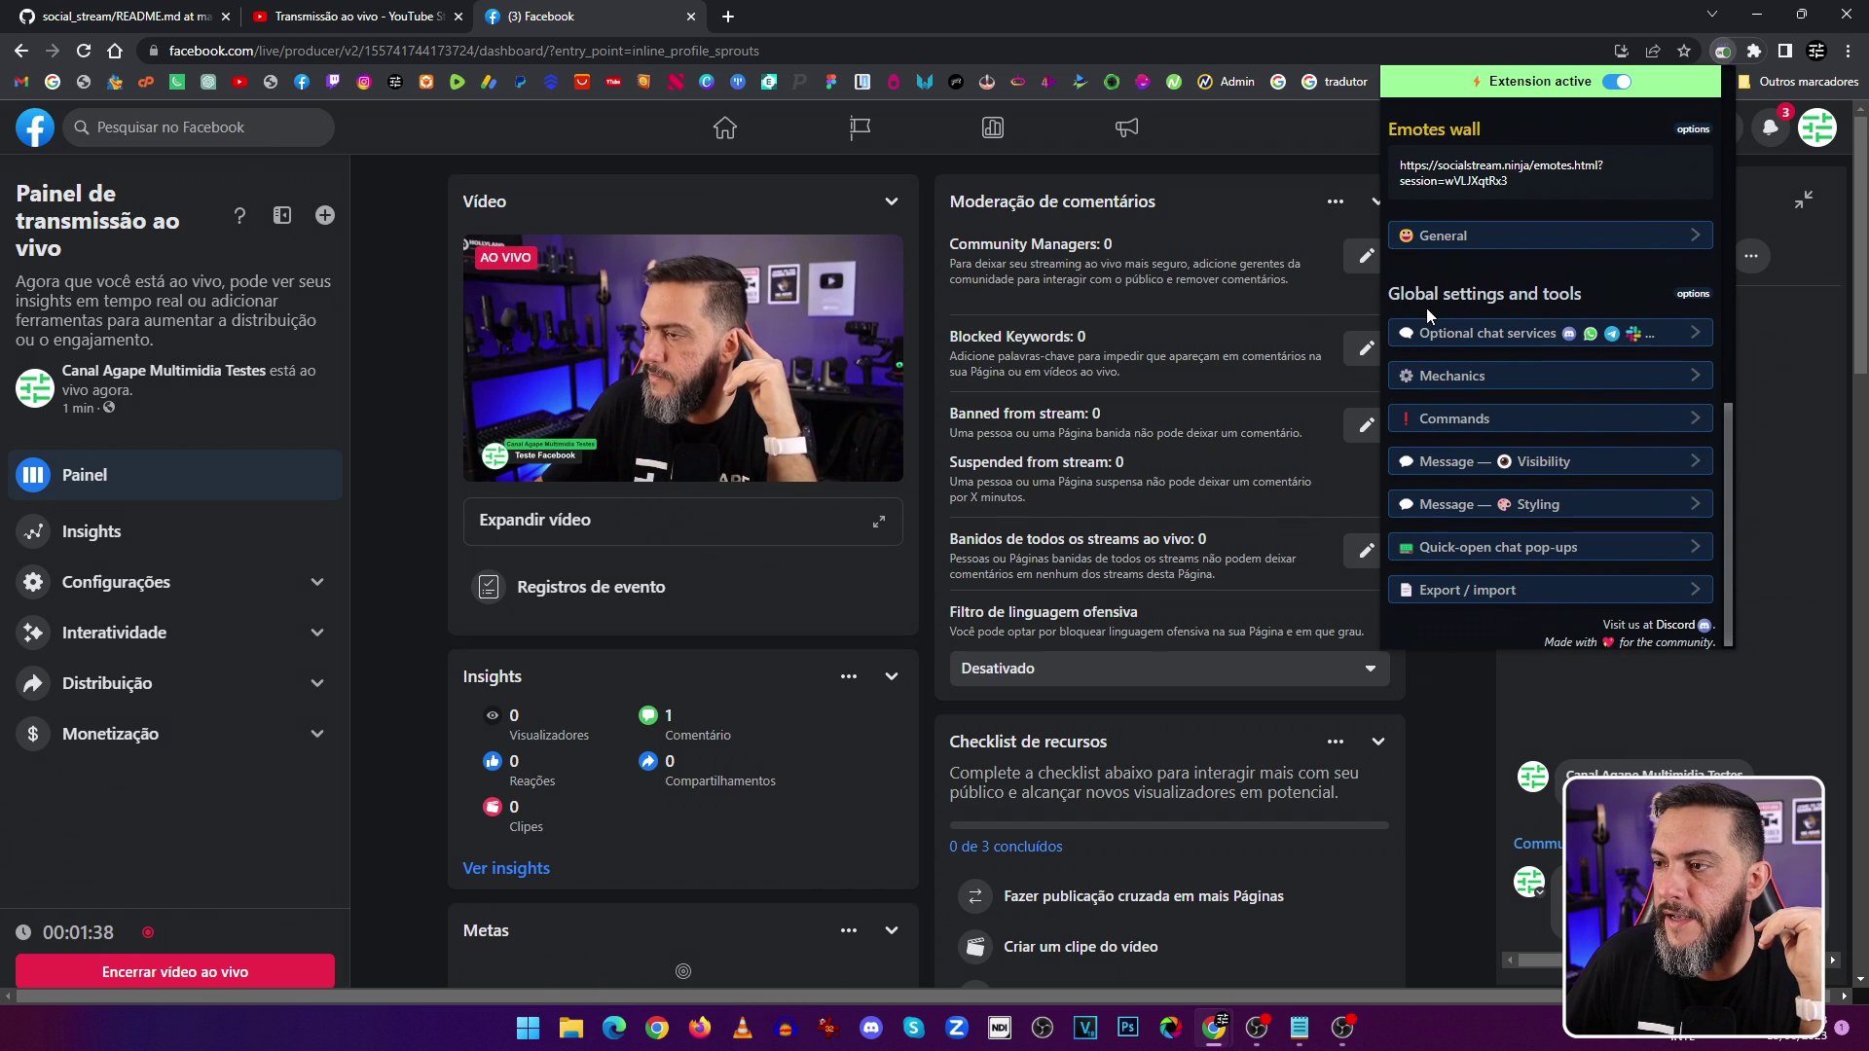
{"action": "left_click", "coordinate": [1497, 335]}
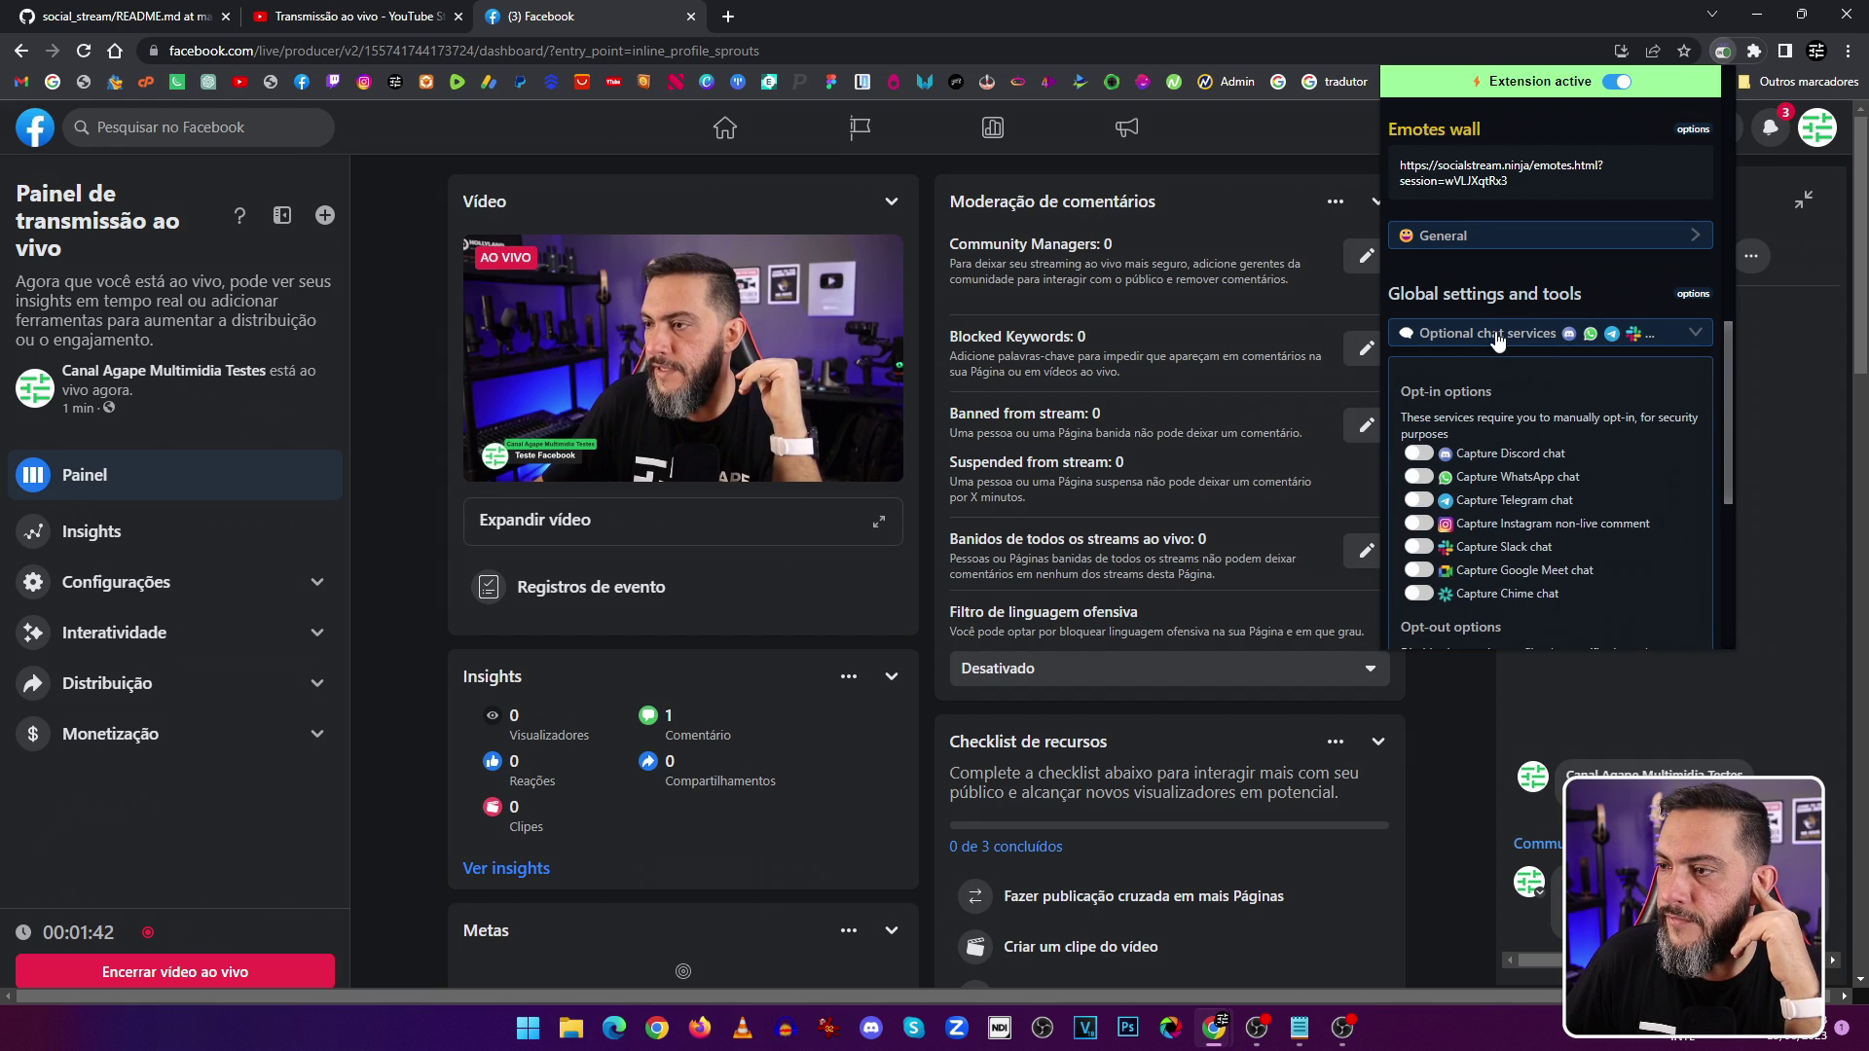
{"action": "left_click", "coordinate": [1419, 476]}
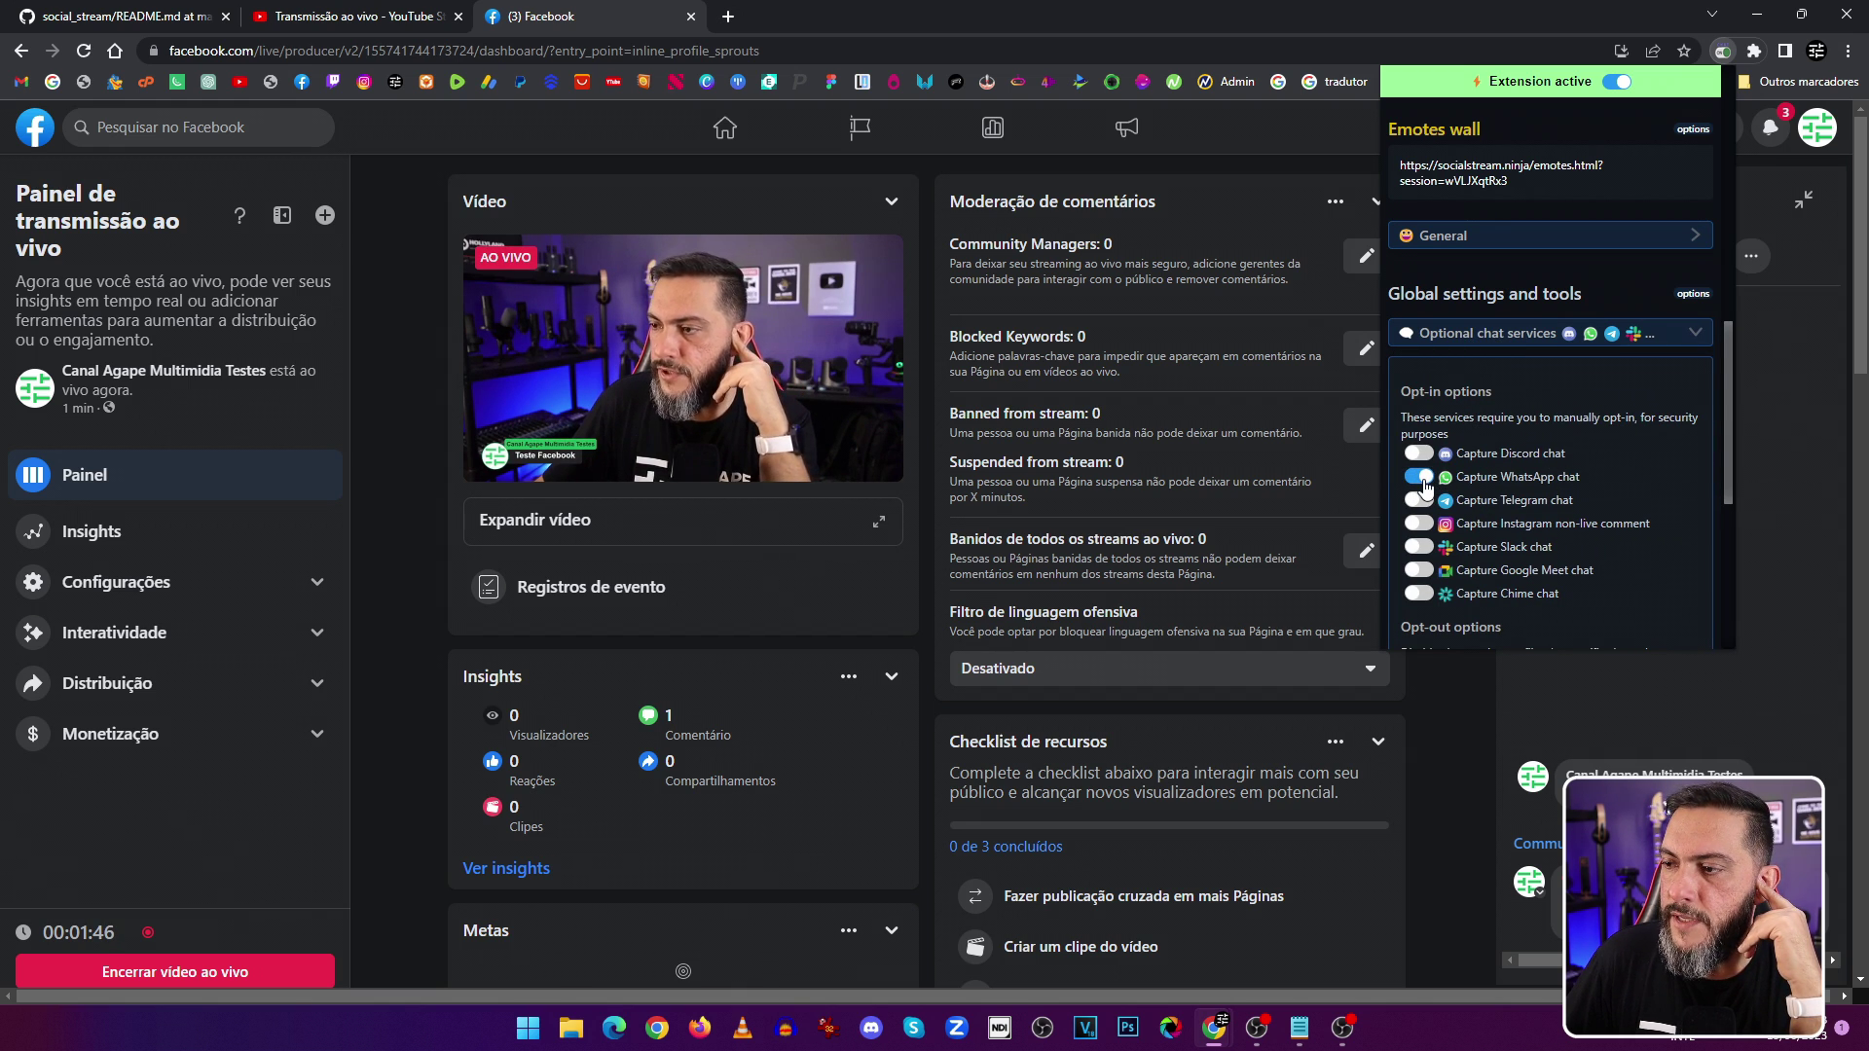
{"action": "left_click", "coordinate": [1702, 336]}
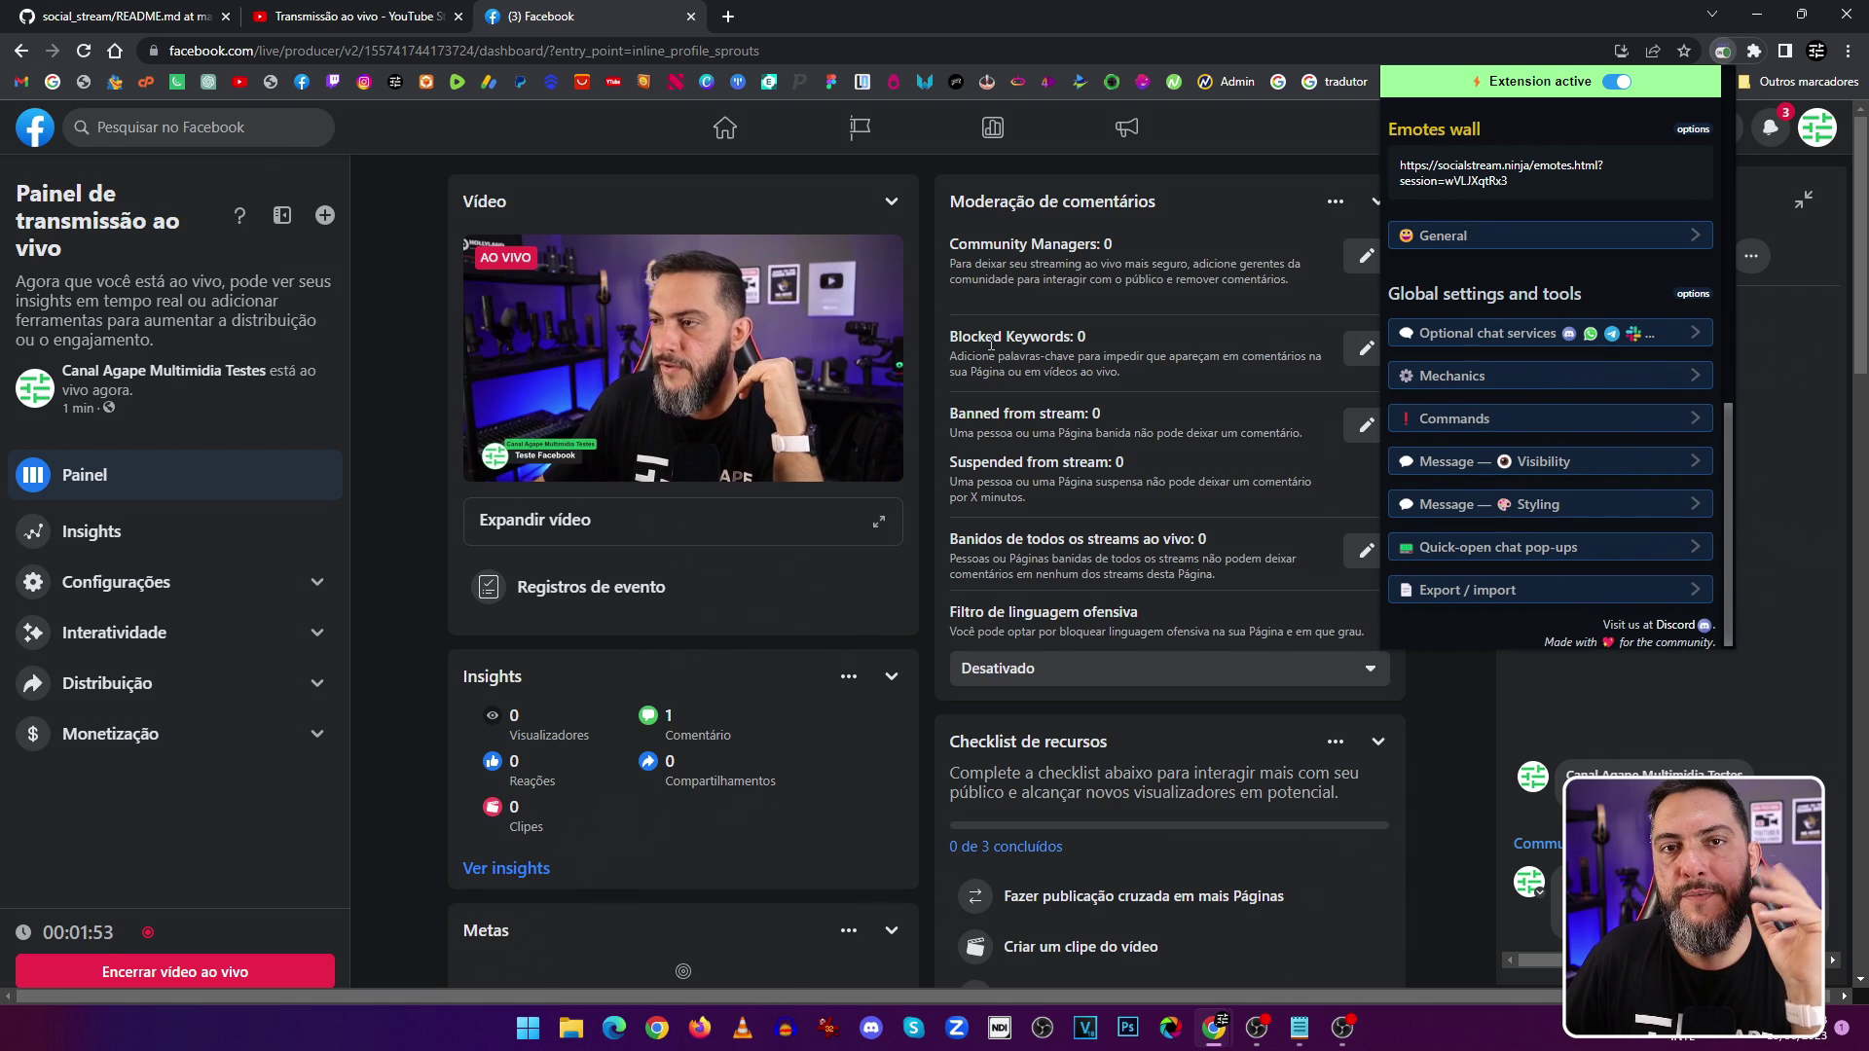
{"action": "mouse_move", "coordinate": [856, 281]}
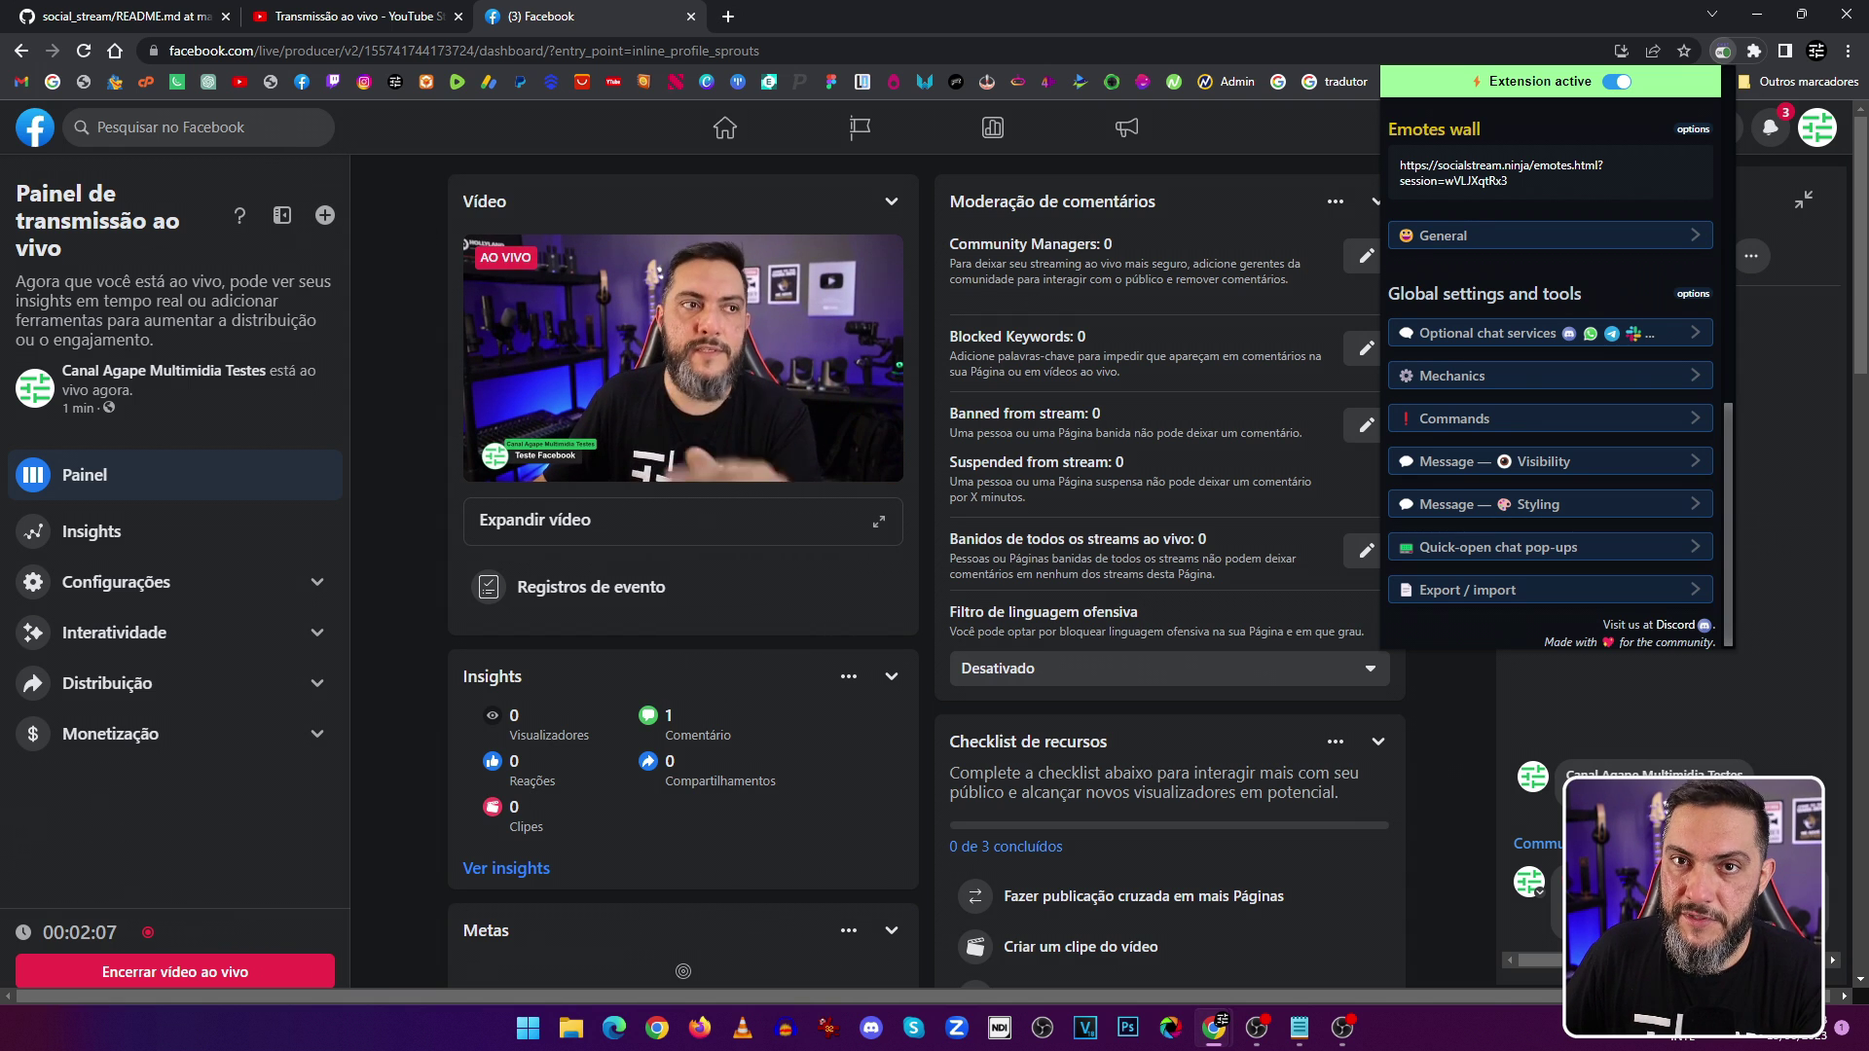
Back in OBS, feature the 'Teste Whatss' WhatsApp message from the Social stream dock.
{"action": "left_click", "coordinate": [1757, 14]}
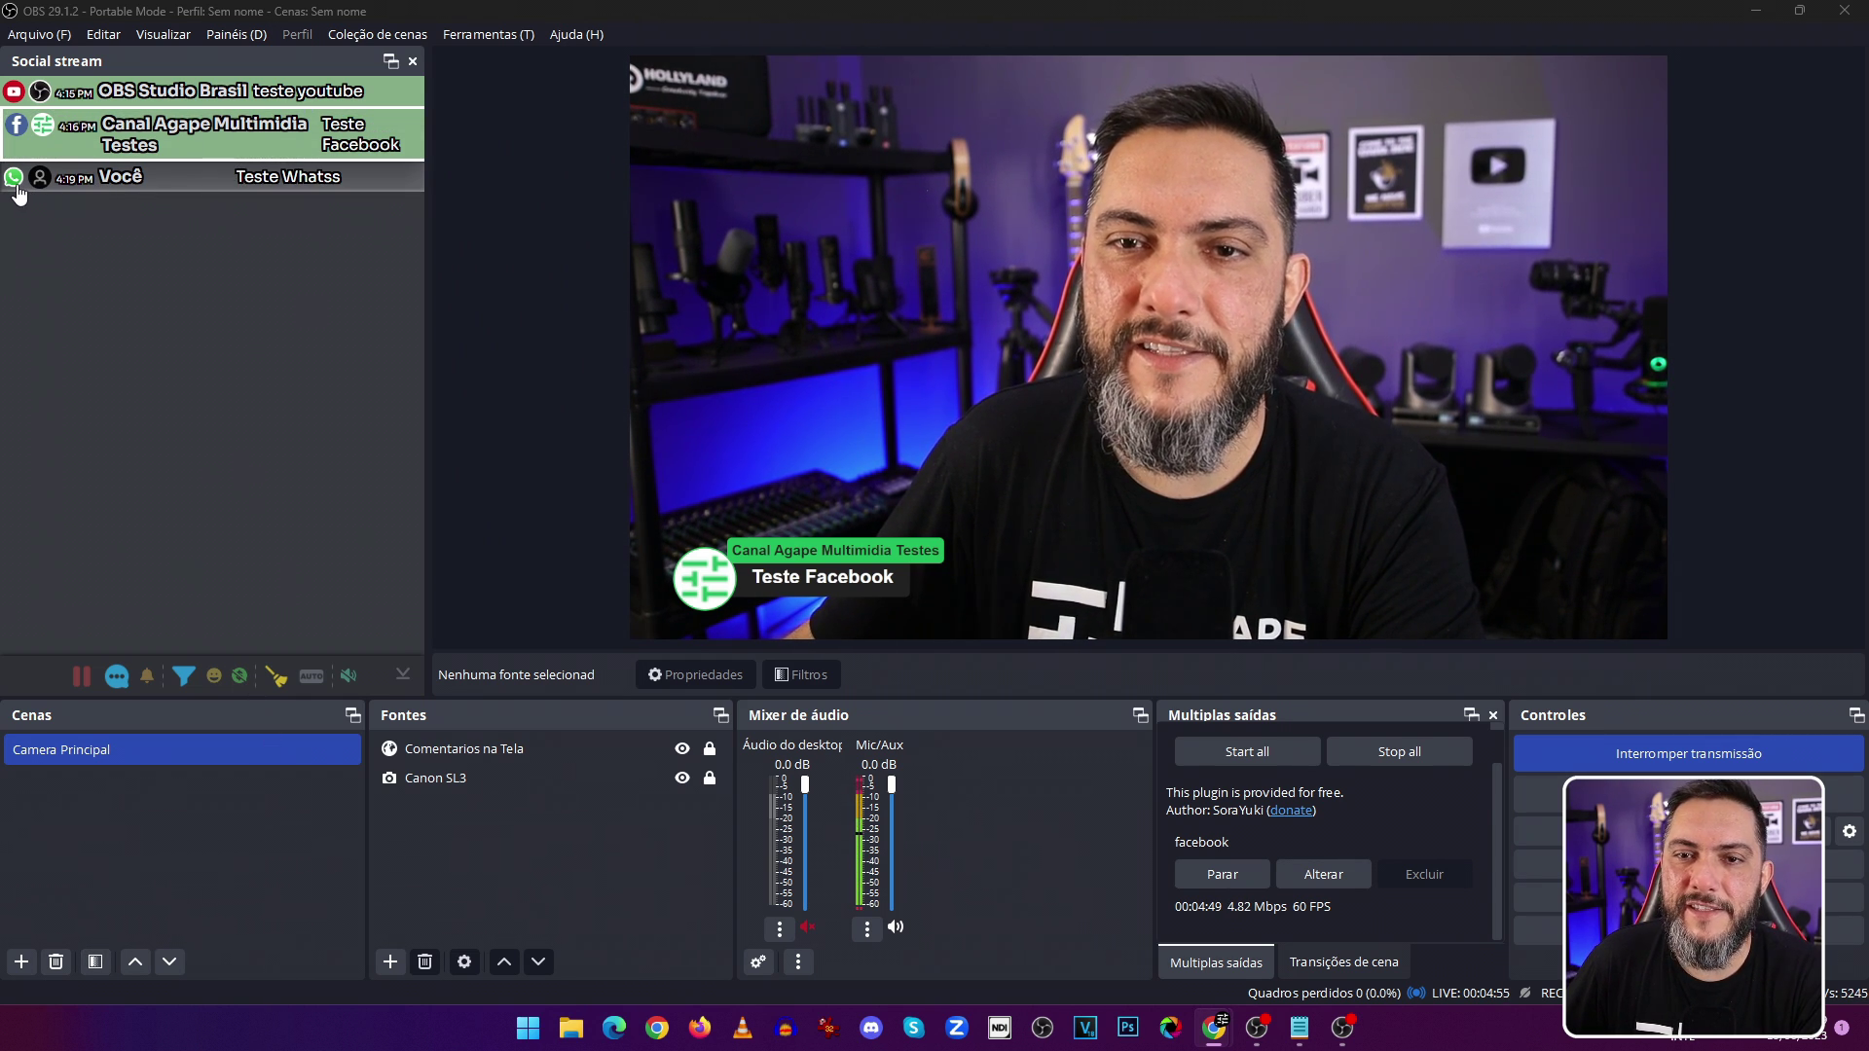
{"action": "left_click", "coordinate": [246, 181]}
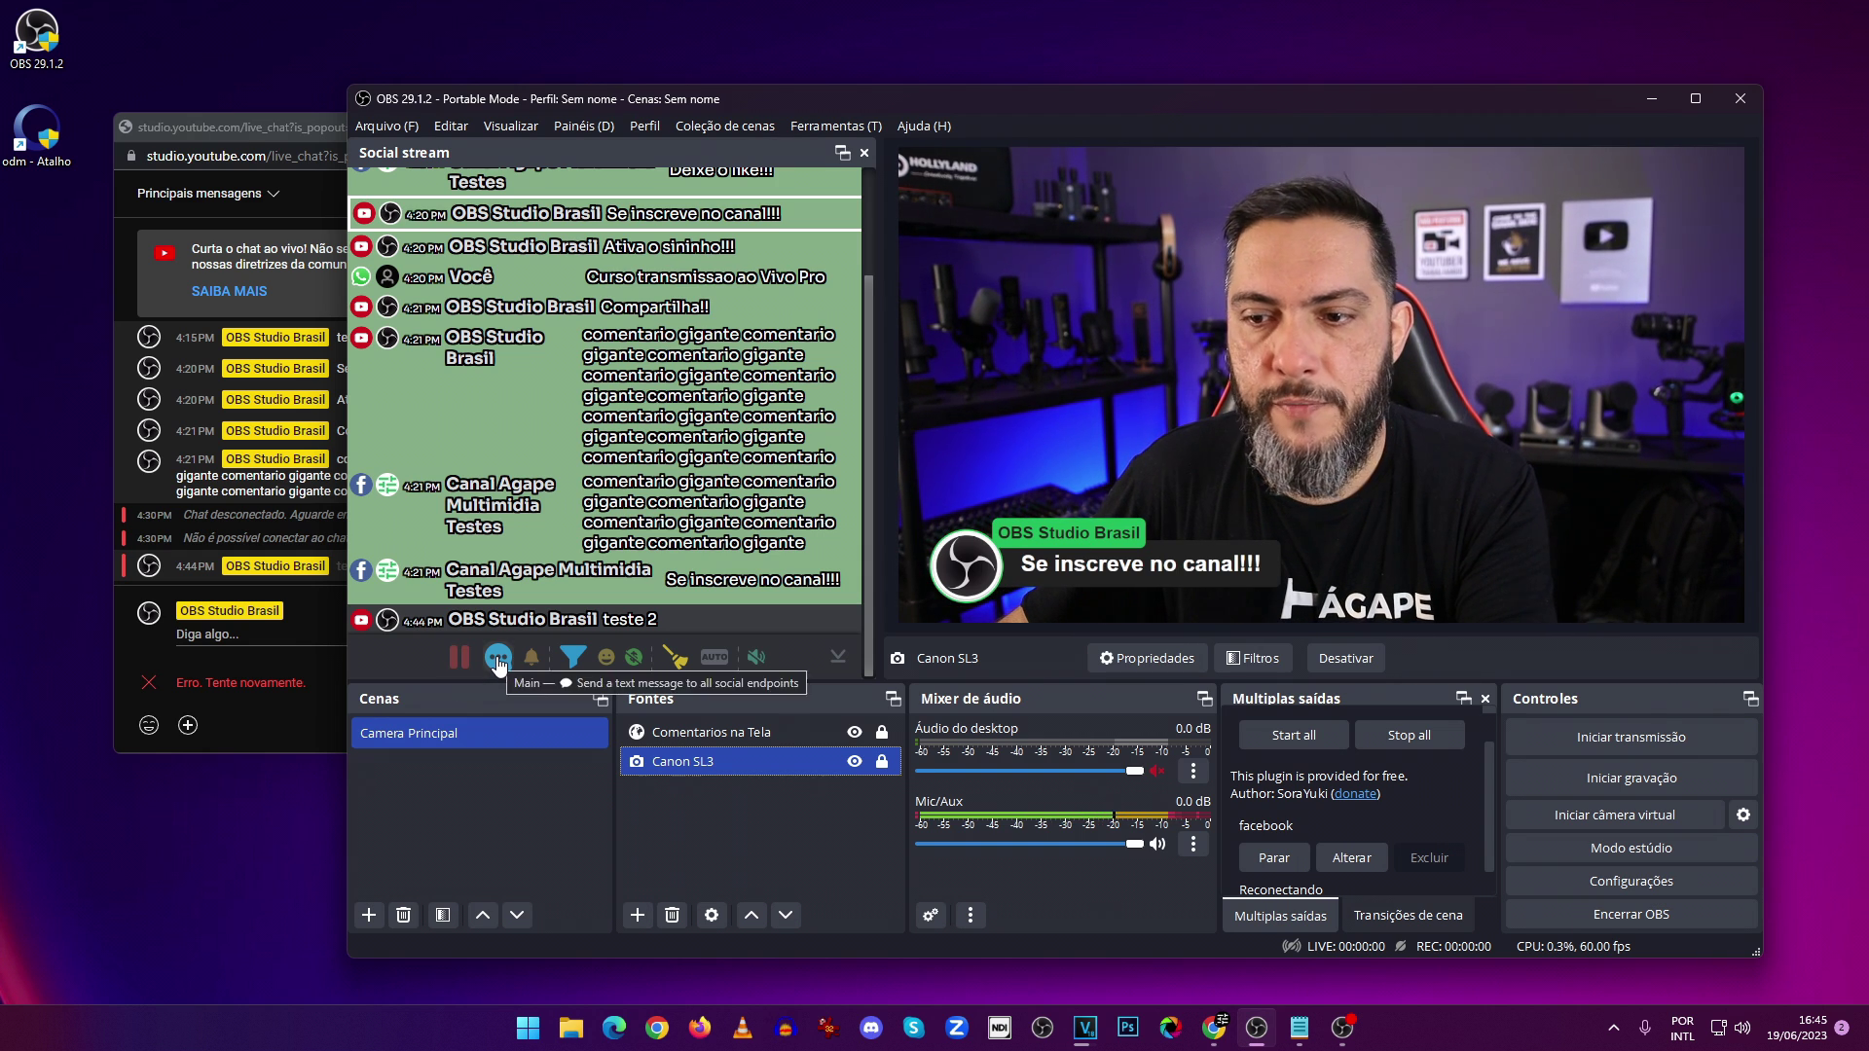
Toggle the dock's send-to-all-platforms box and confirm the Comentarios na Tela properties unchanged.
{"action": "left_click", "coordinate": [498, 660]}
{"action": "left_click", "coordinate": [499, 659]}
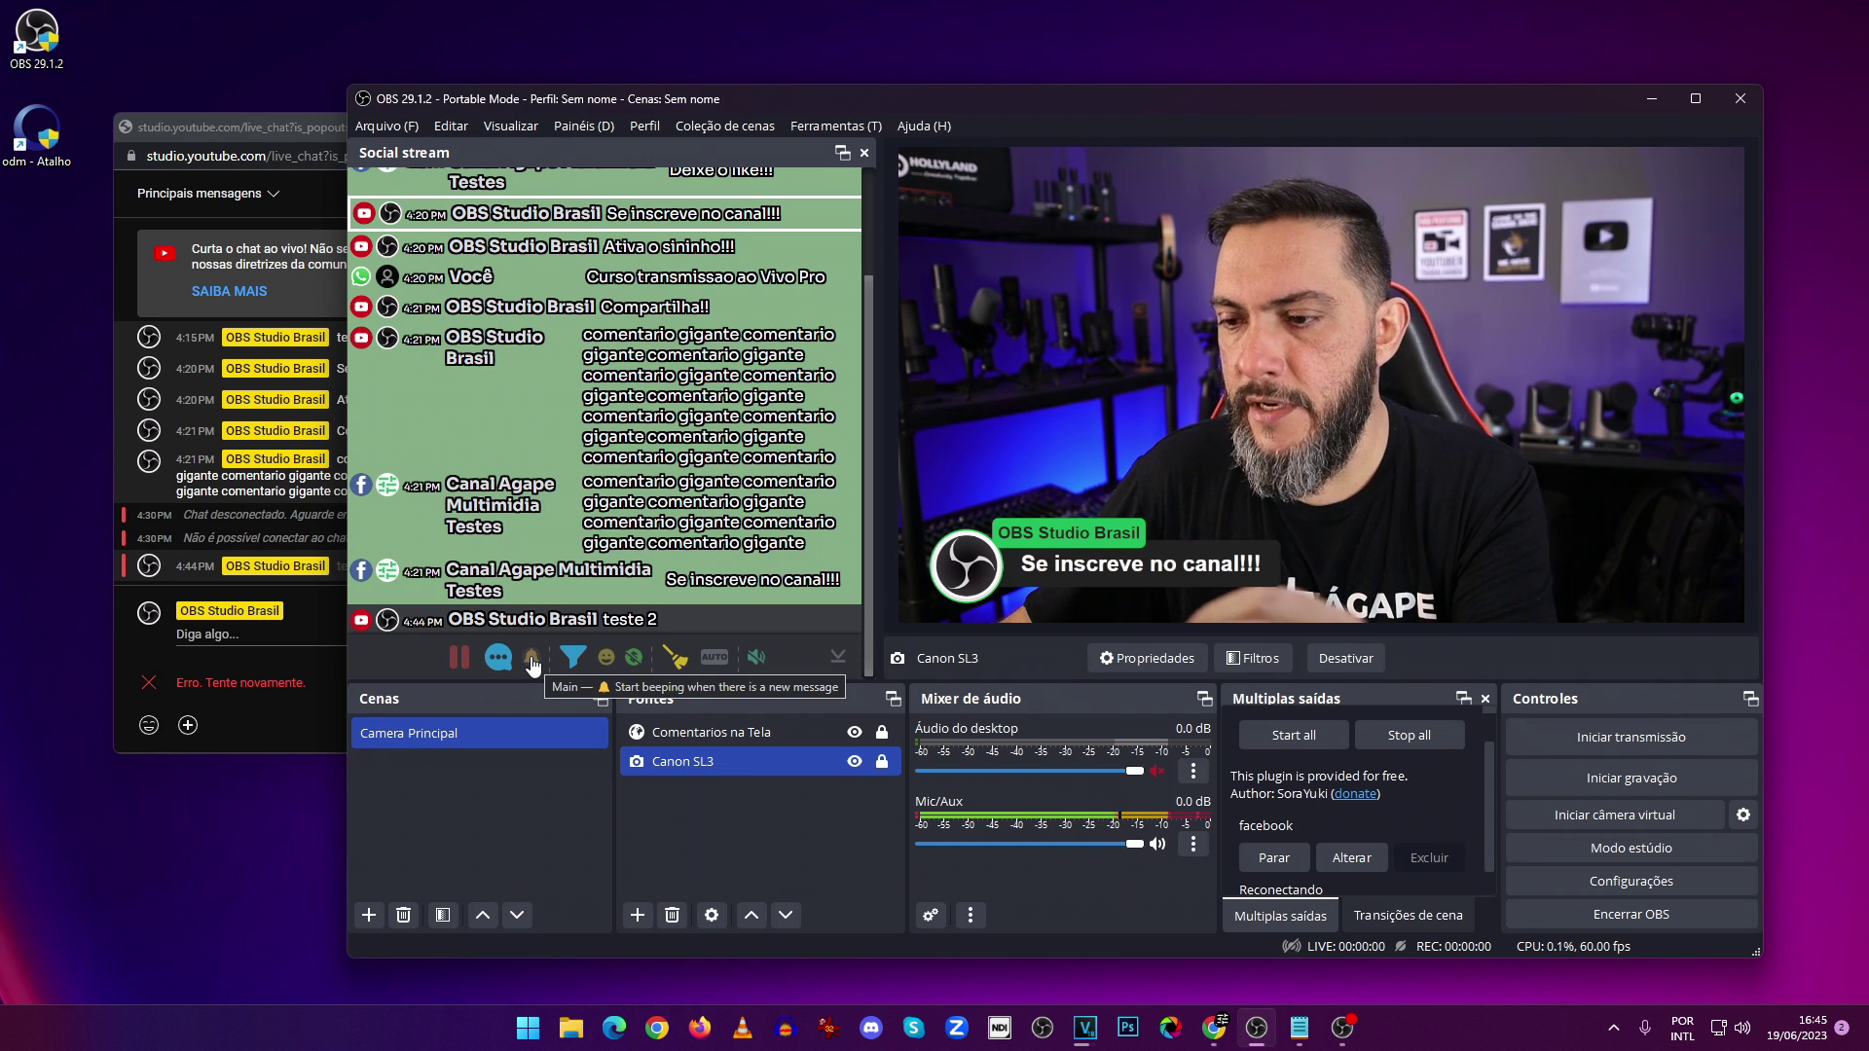
{"action": "double_click", "coordinate": [698, 732]}
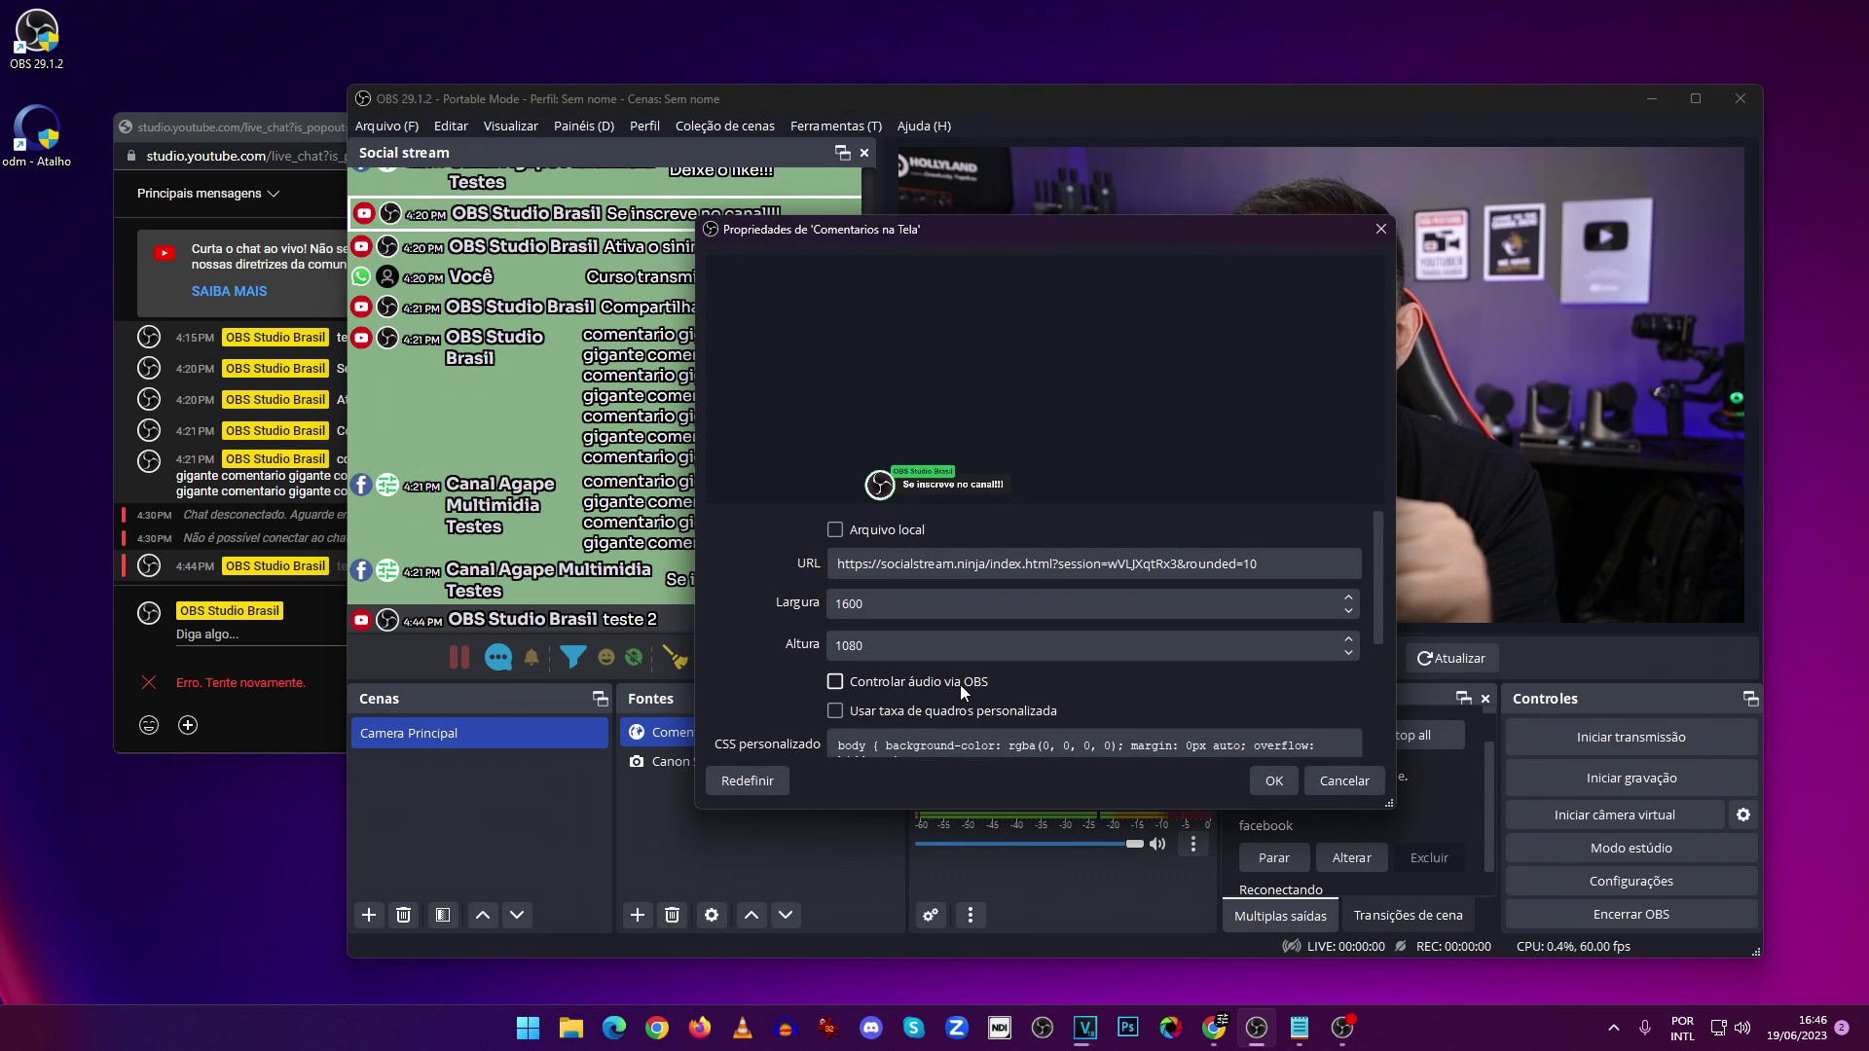
{"action": "left_click", "coordinate": [1271, 781]}
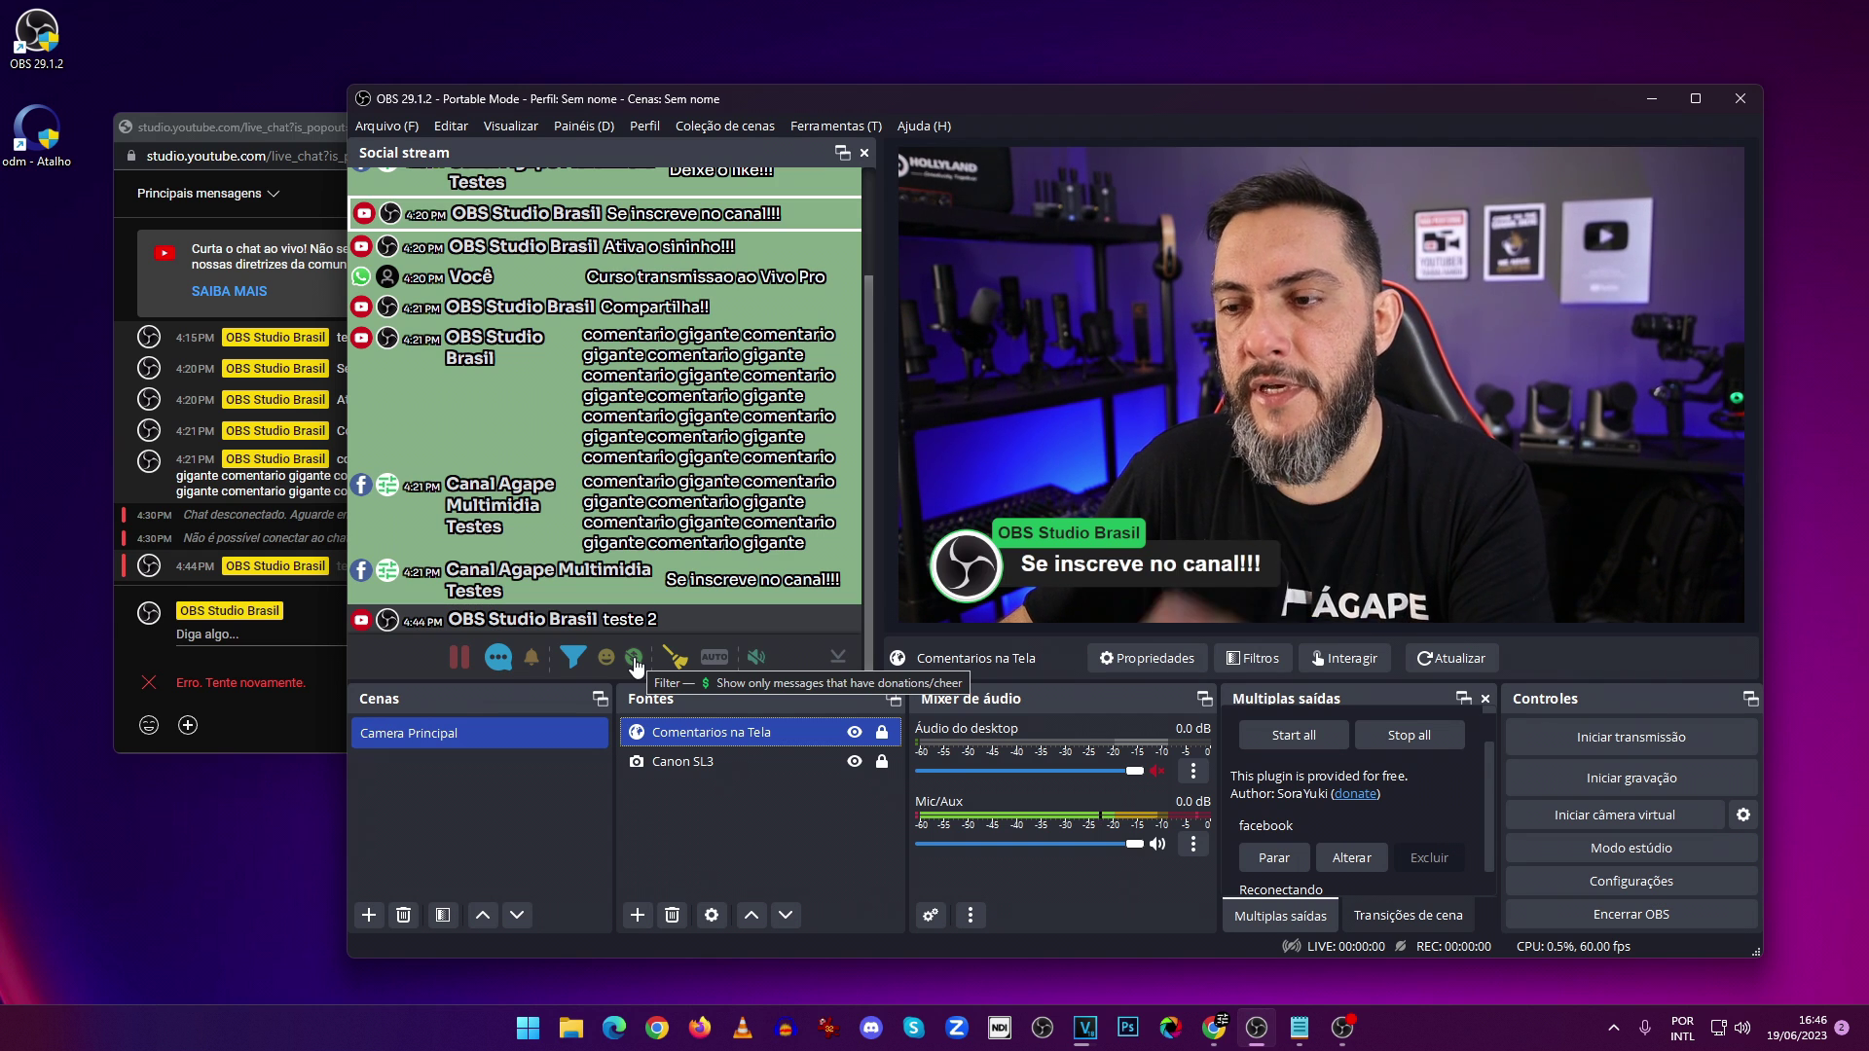
Try the donations-only filter, then turn on AUTO featuring of incoming messages.
{"action": "left_click", "coordinate": [634, 660]}
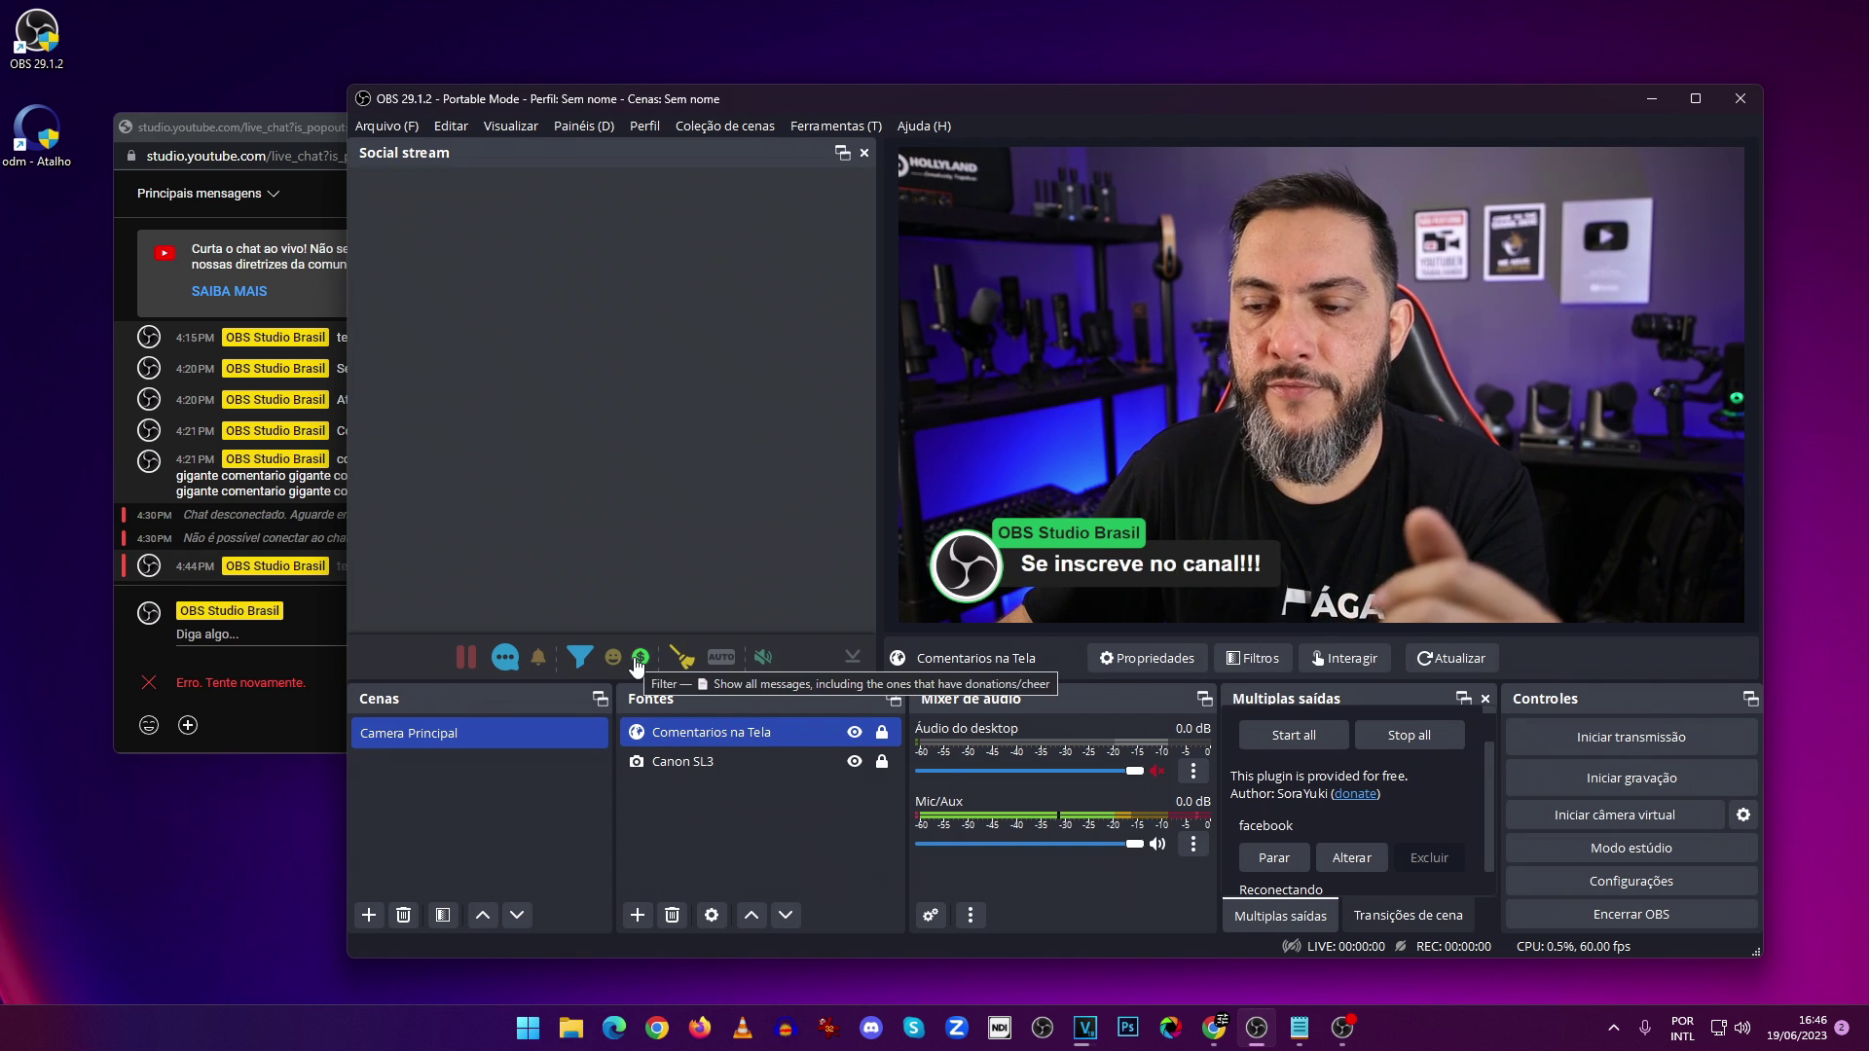
{"action": "left_click", "coordinate": [638, 661]}
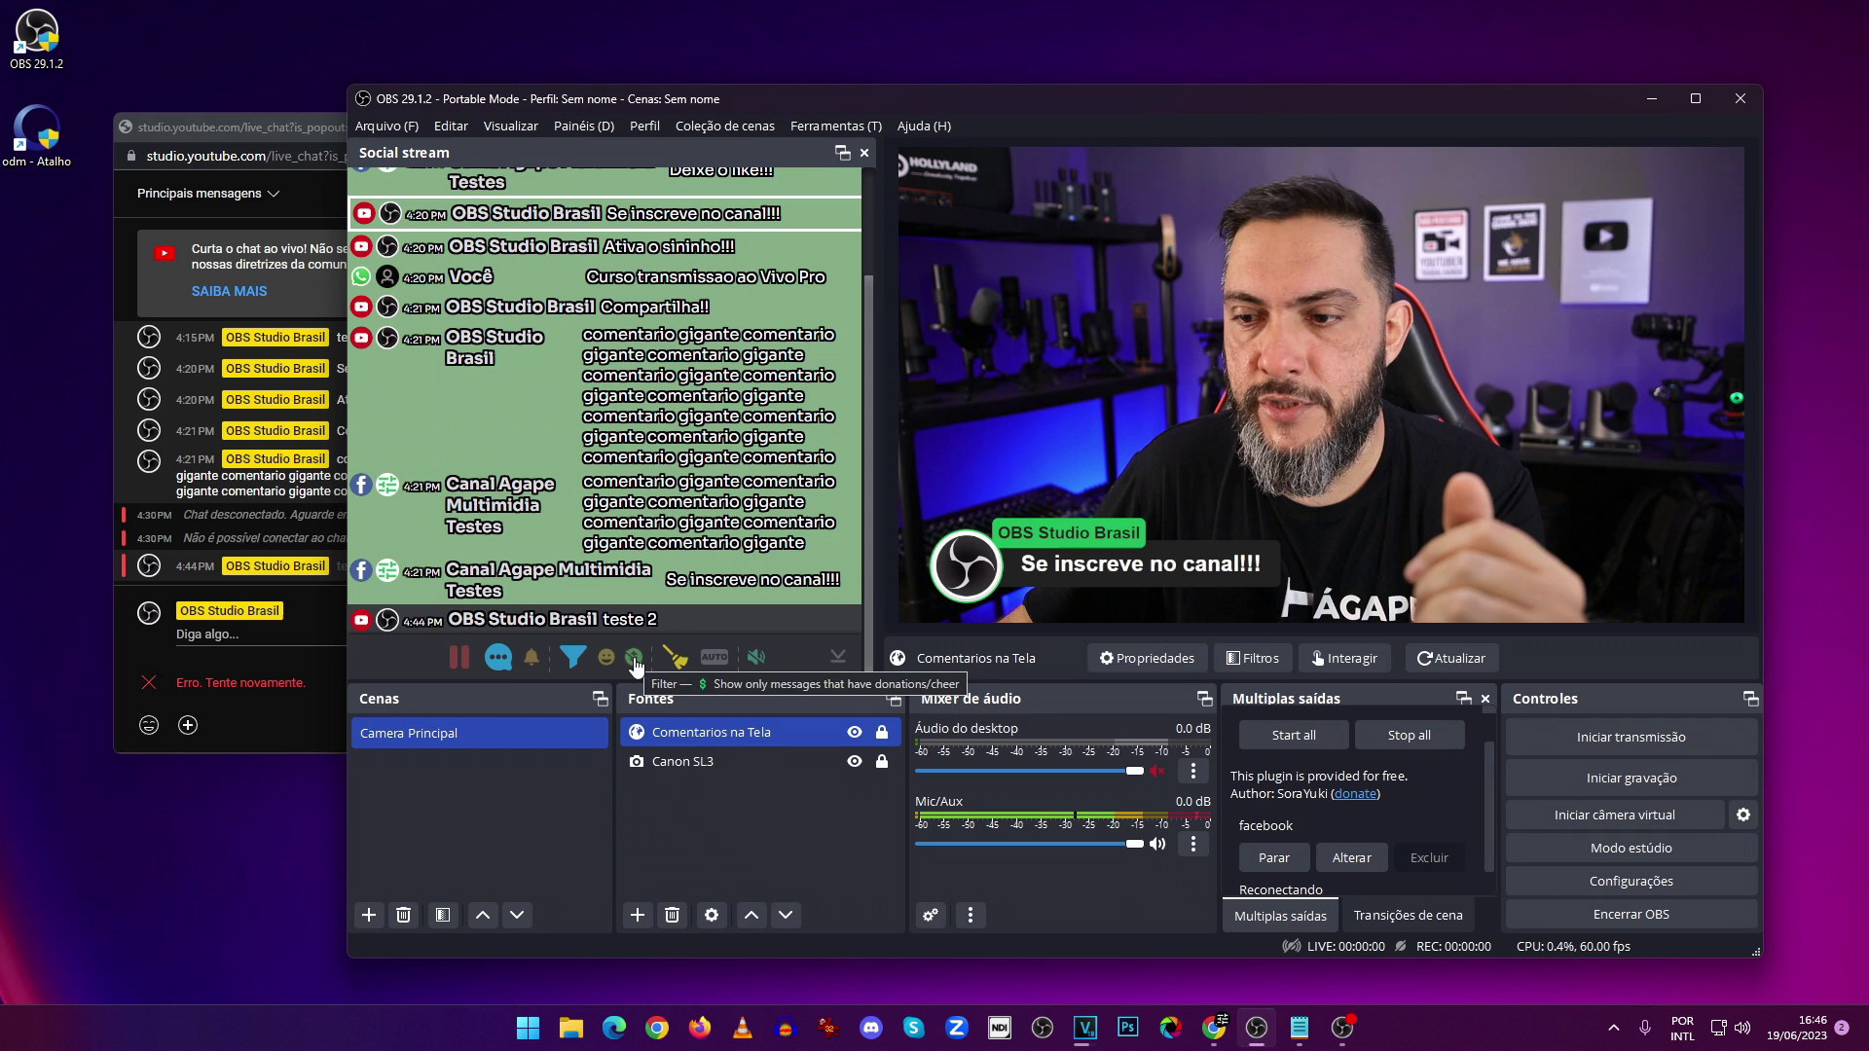
{"action": "left_click", "coordinate": [714, 659]}
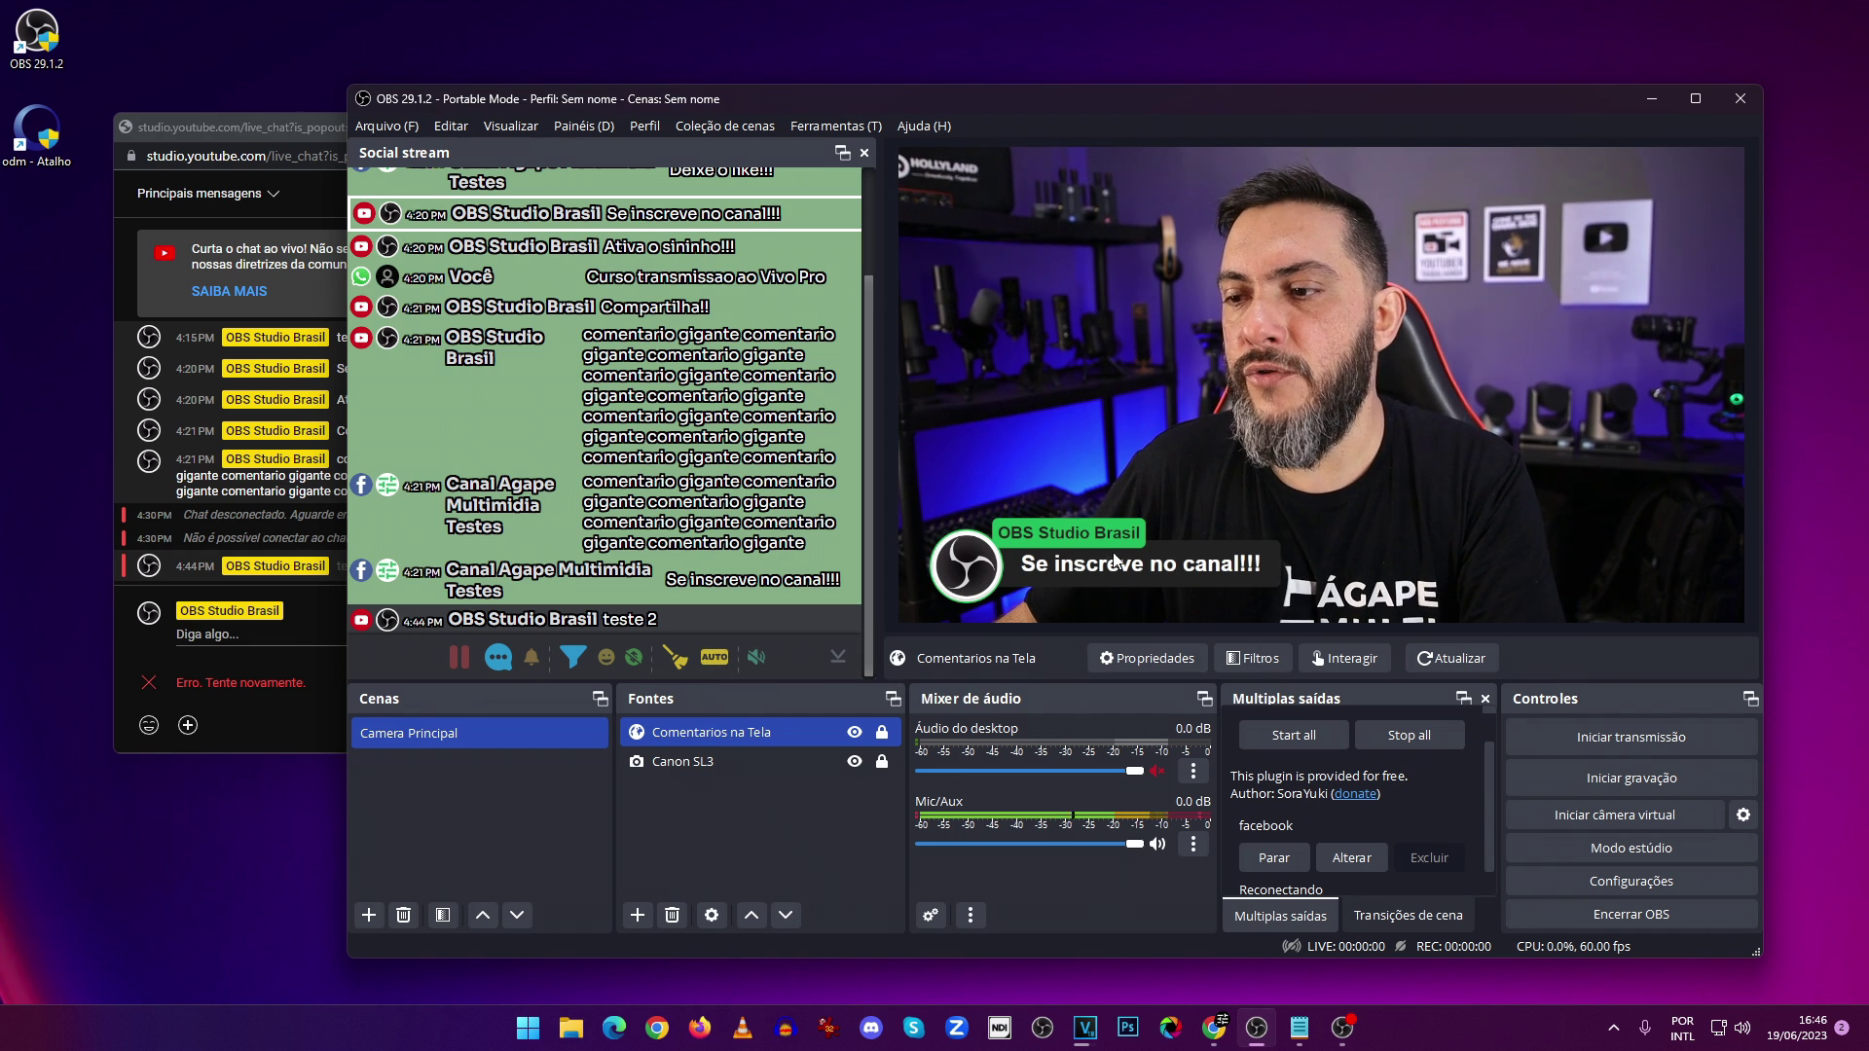
In the YouTube pop-out live chat, send 'kajsdbn', 'oiasDHFOIASHDFHAOISDHF' and 'OPjsdafpoajSDF JAS'.
{"action": "left_click", "coordinate": [1210, 1030]}
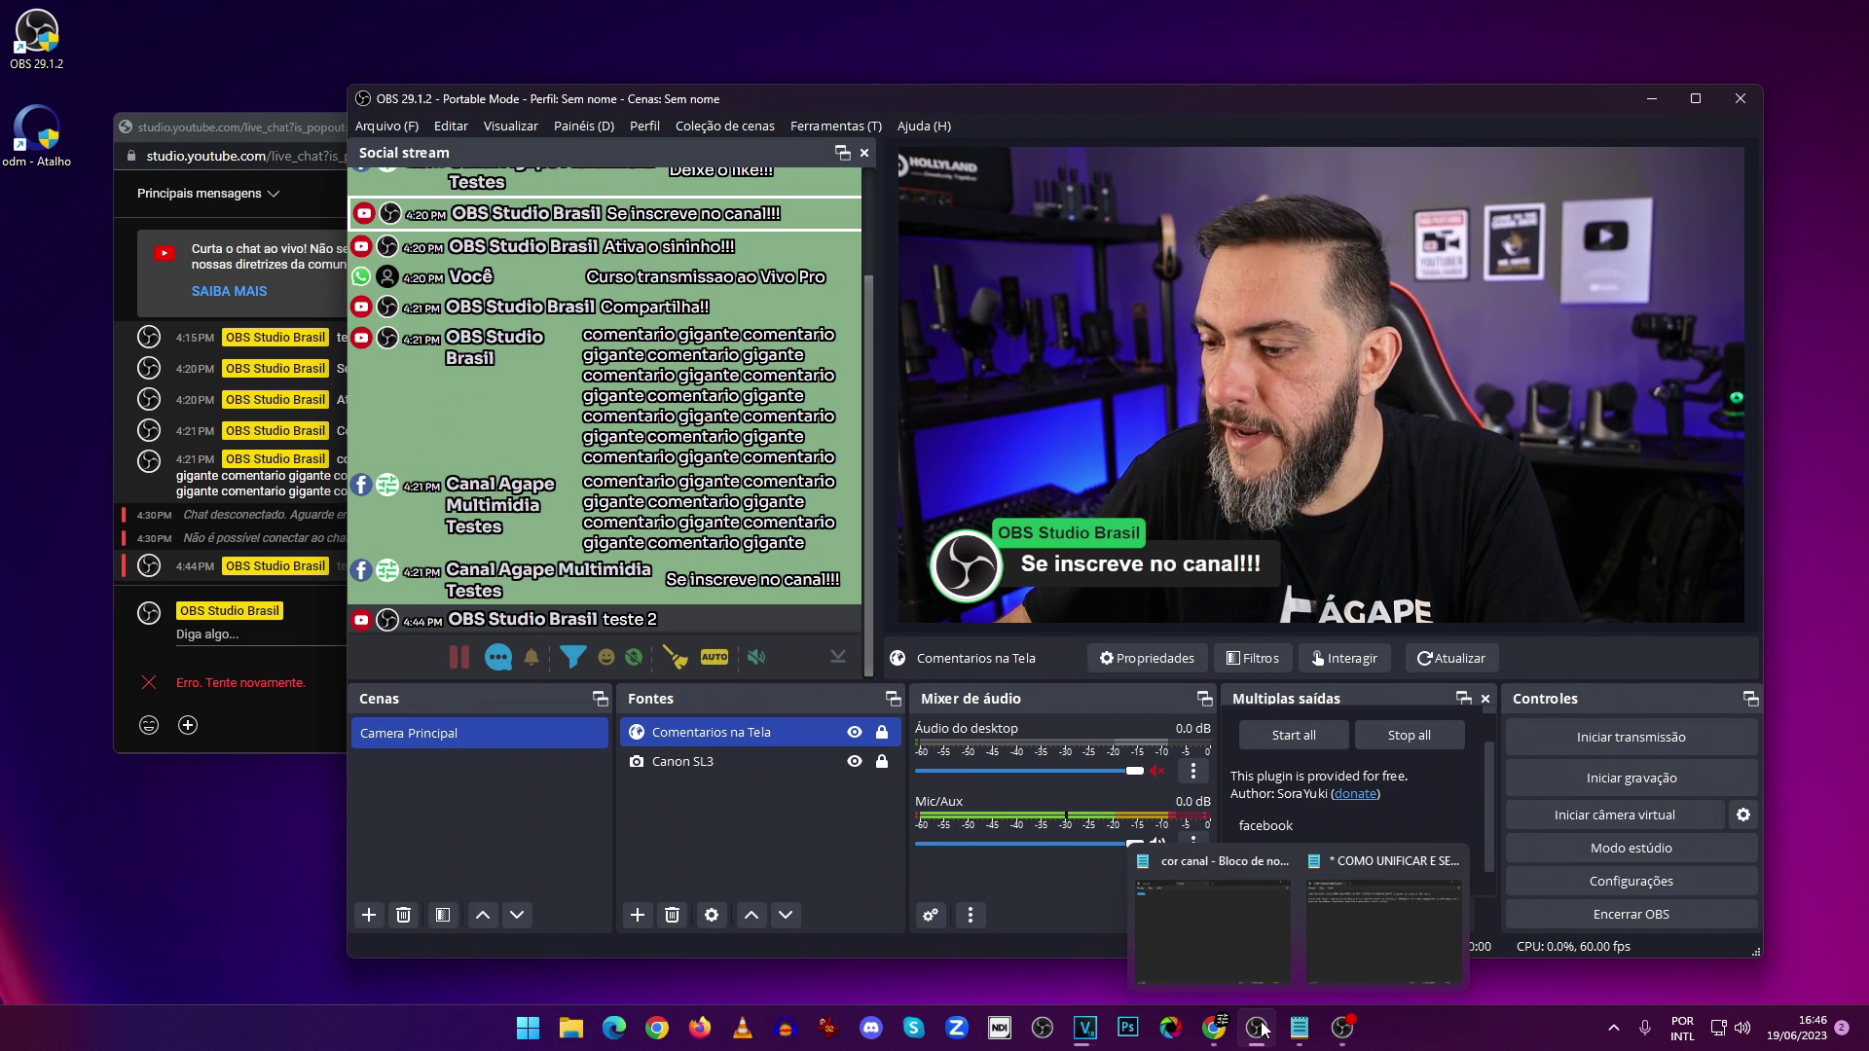
{"action": "left_click", "coordinate": [1377, 930]}
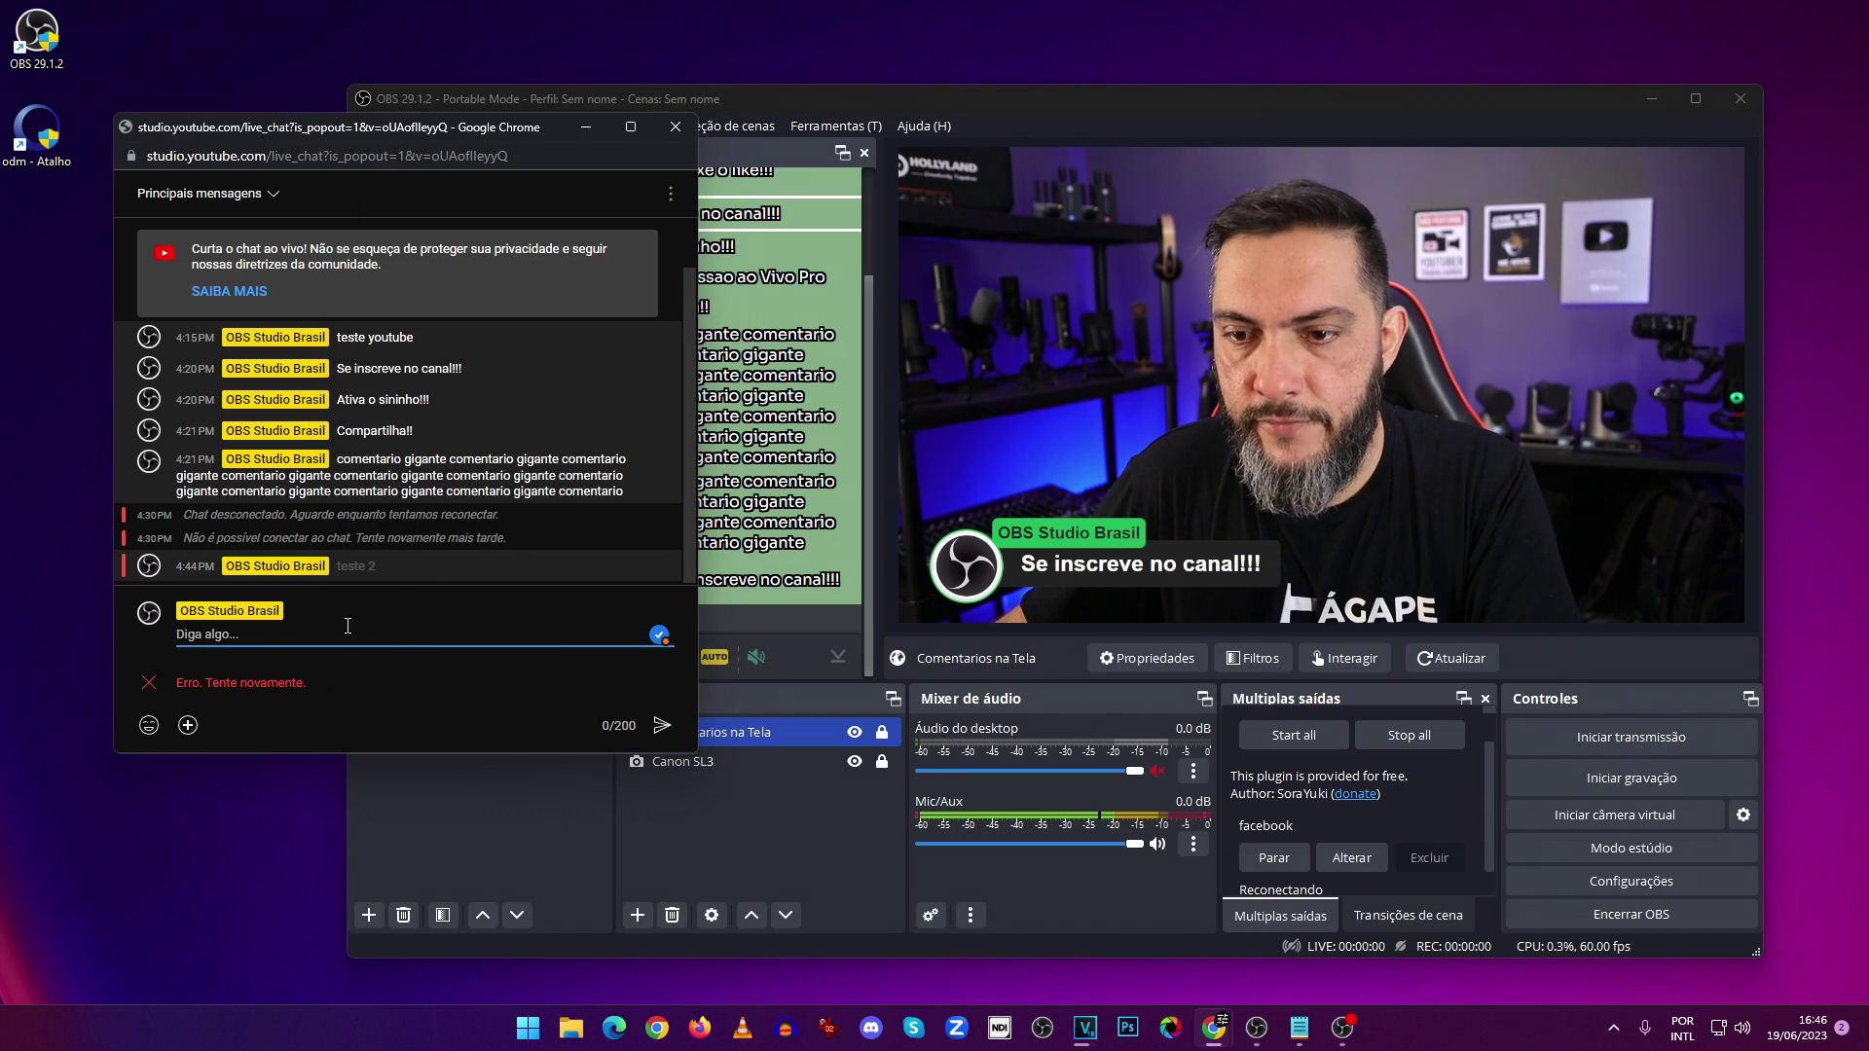
{"action": "type", "text": "kajsdbn ajsdh f"}
{"action": "key", "text": "Return"}
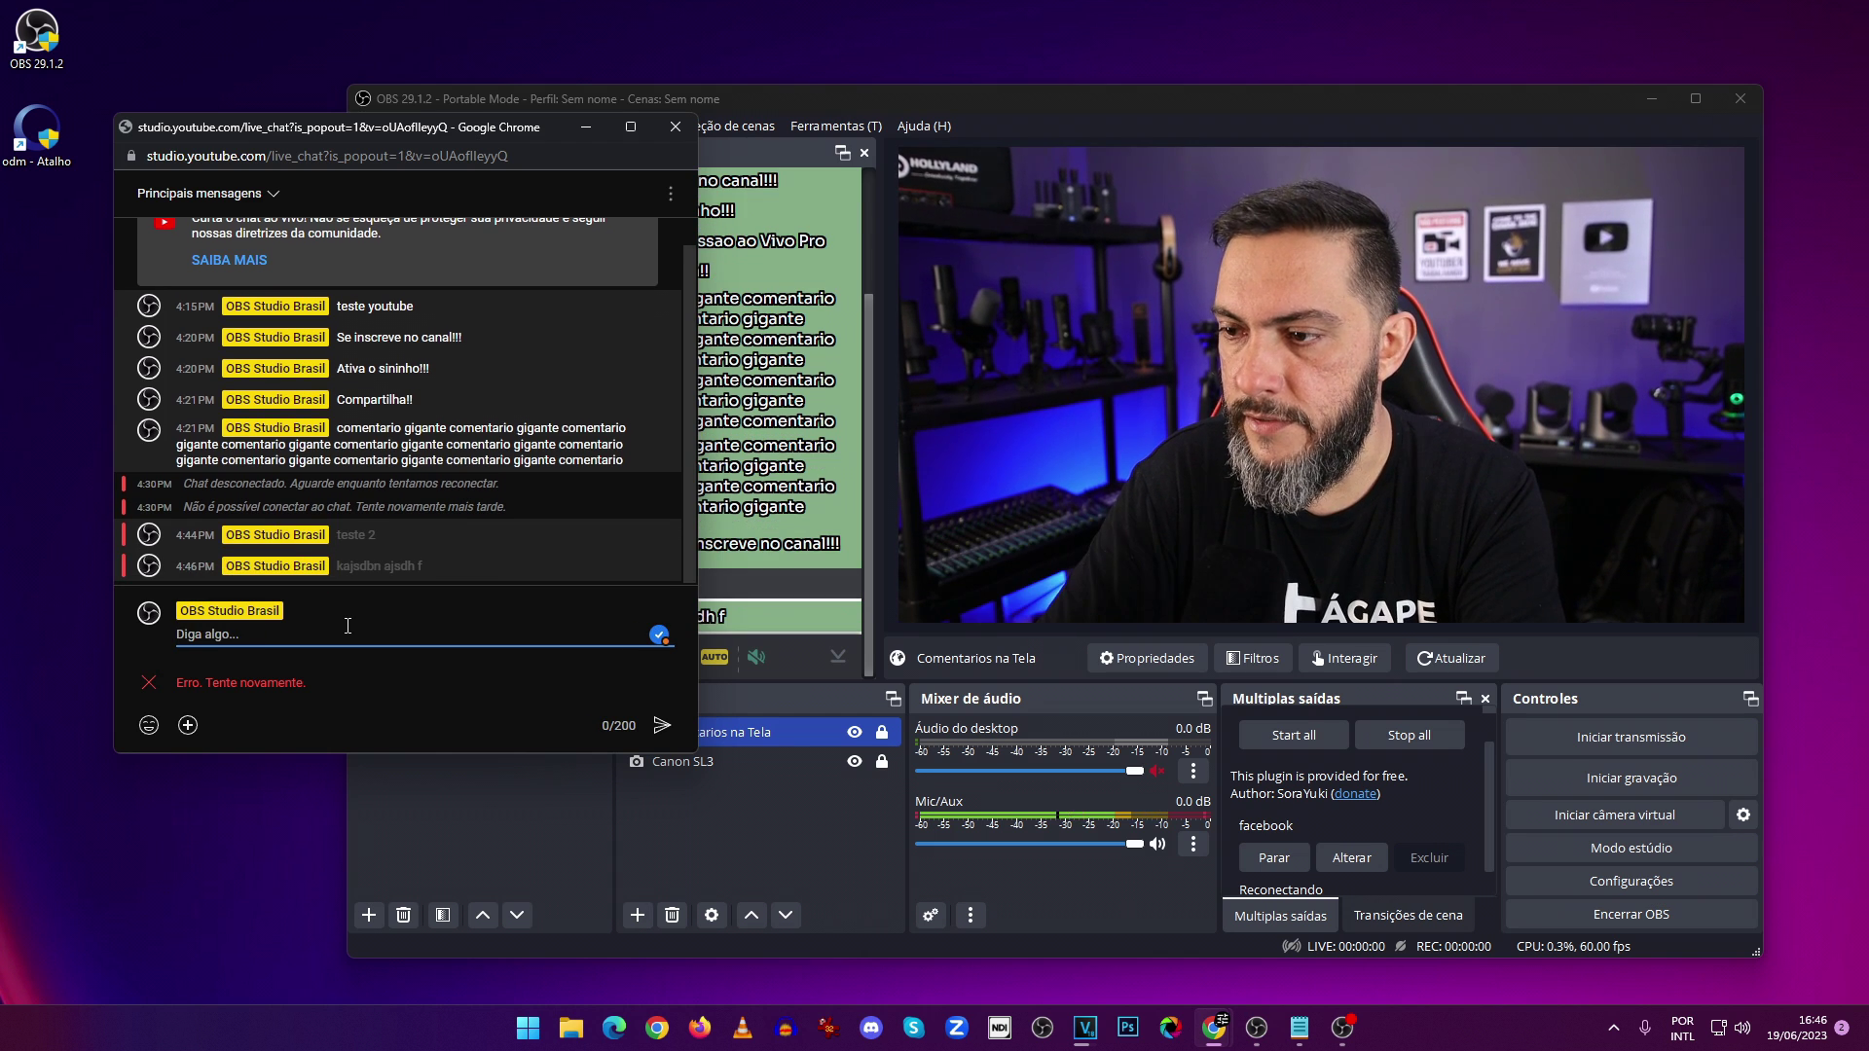
{"action": "type", "text": "oiasDHFOIASHDFHAOISDHF"}
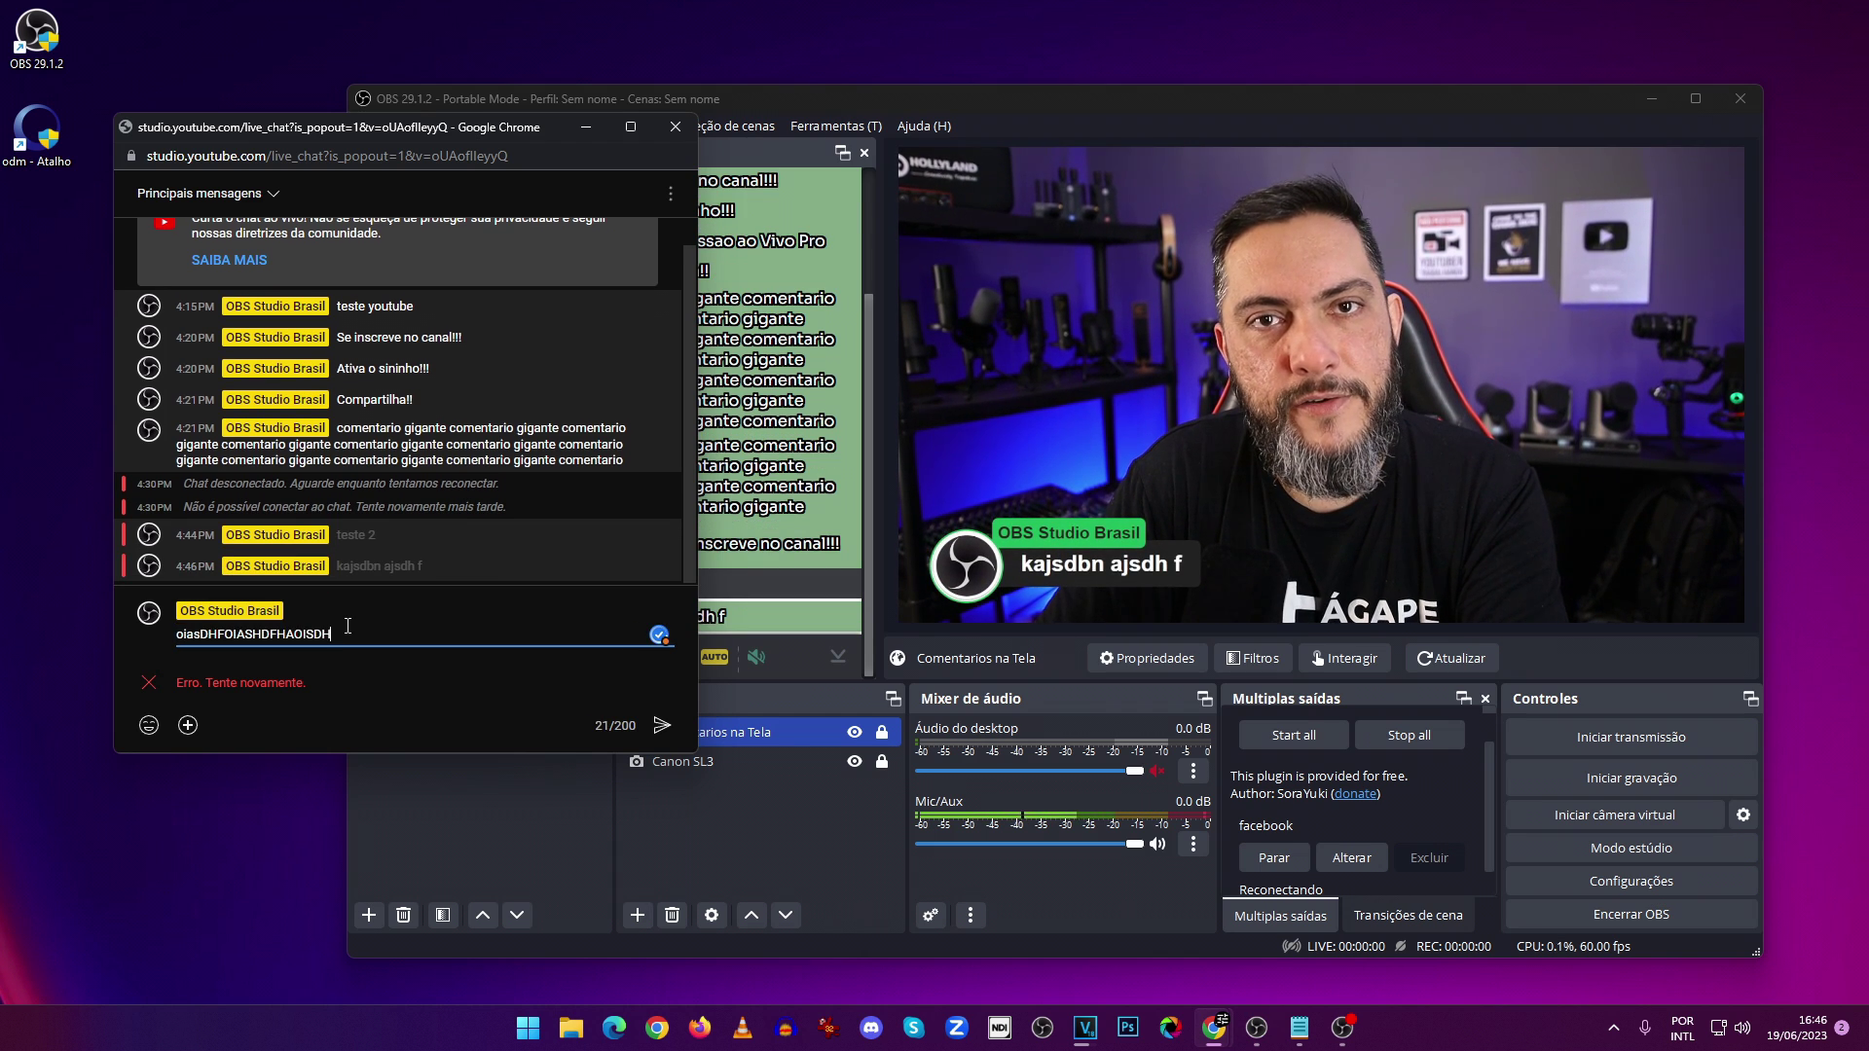
{"action": "key", "text": "Return"}
{"action": "type", "text": "OPjsdafpoajSDF JAS"}
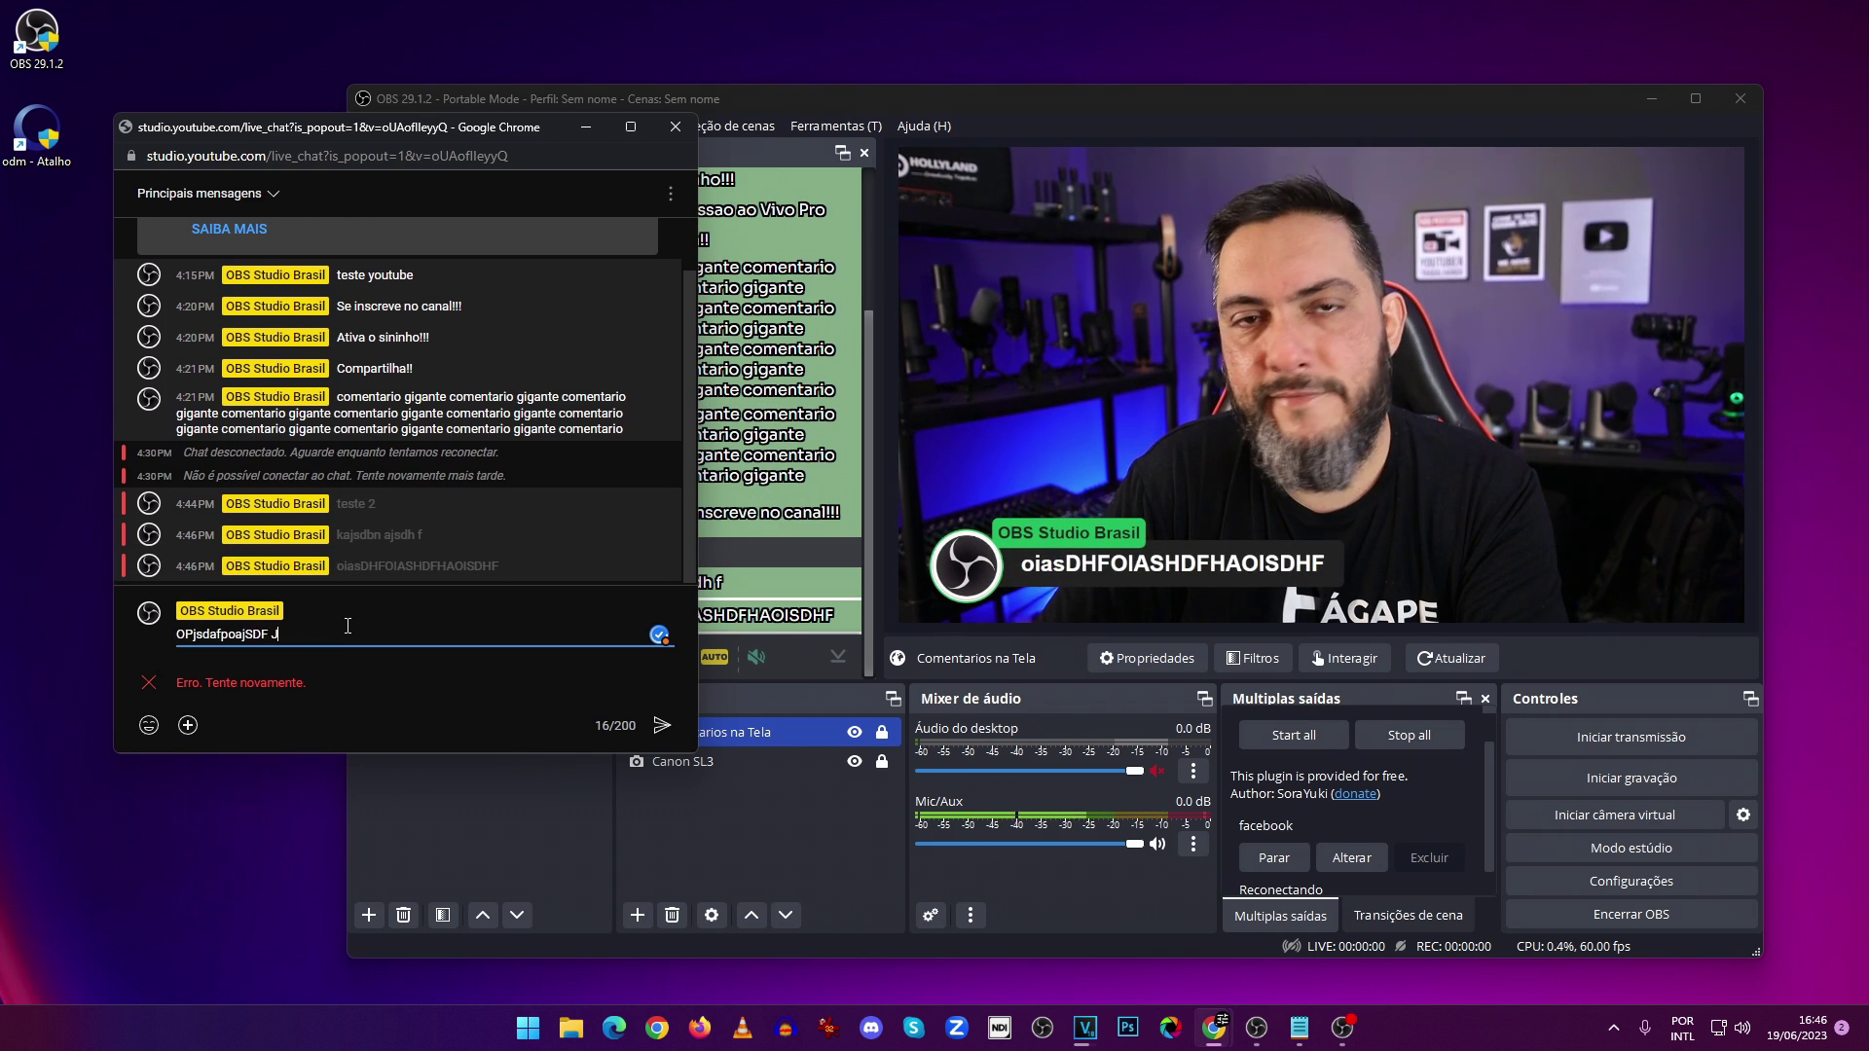
{"action": "key", "text": "Return"}
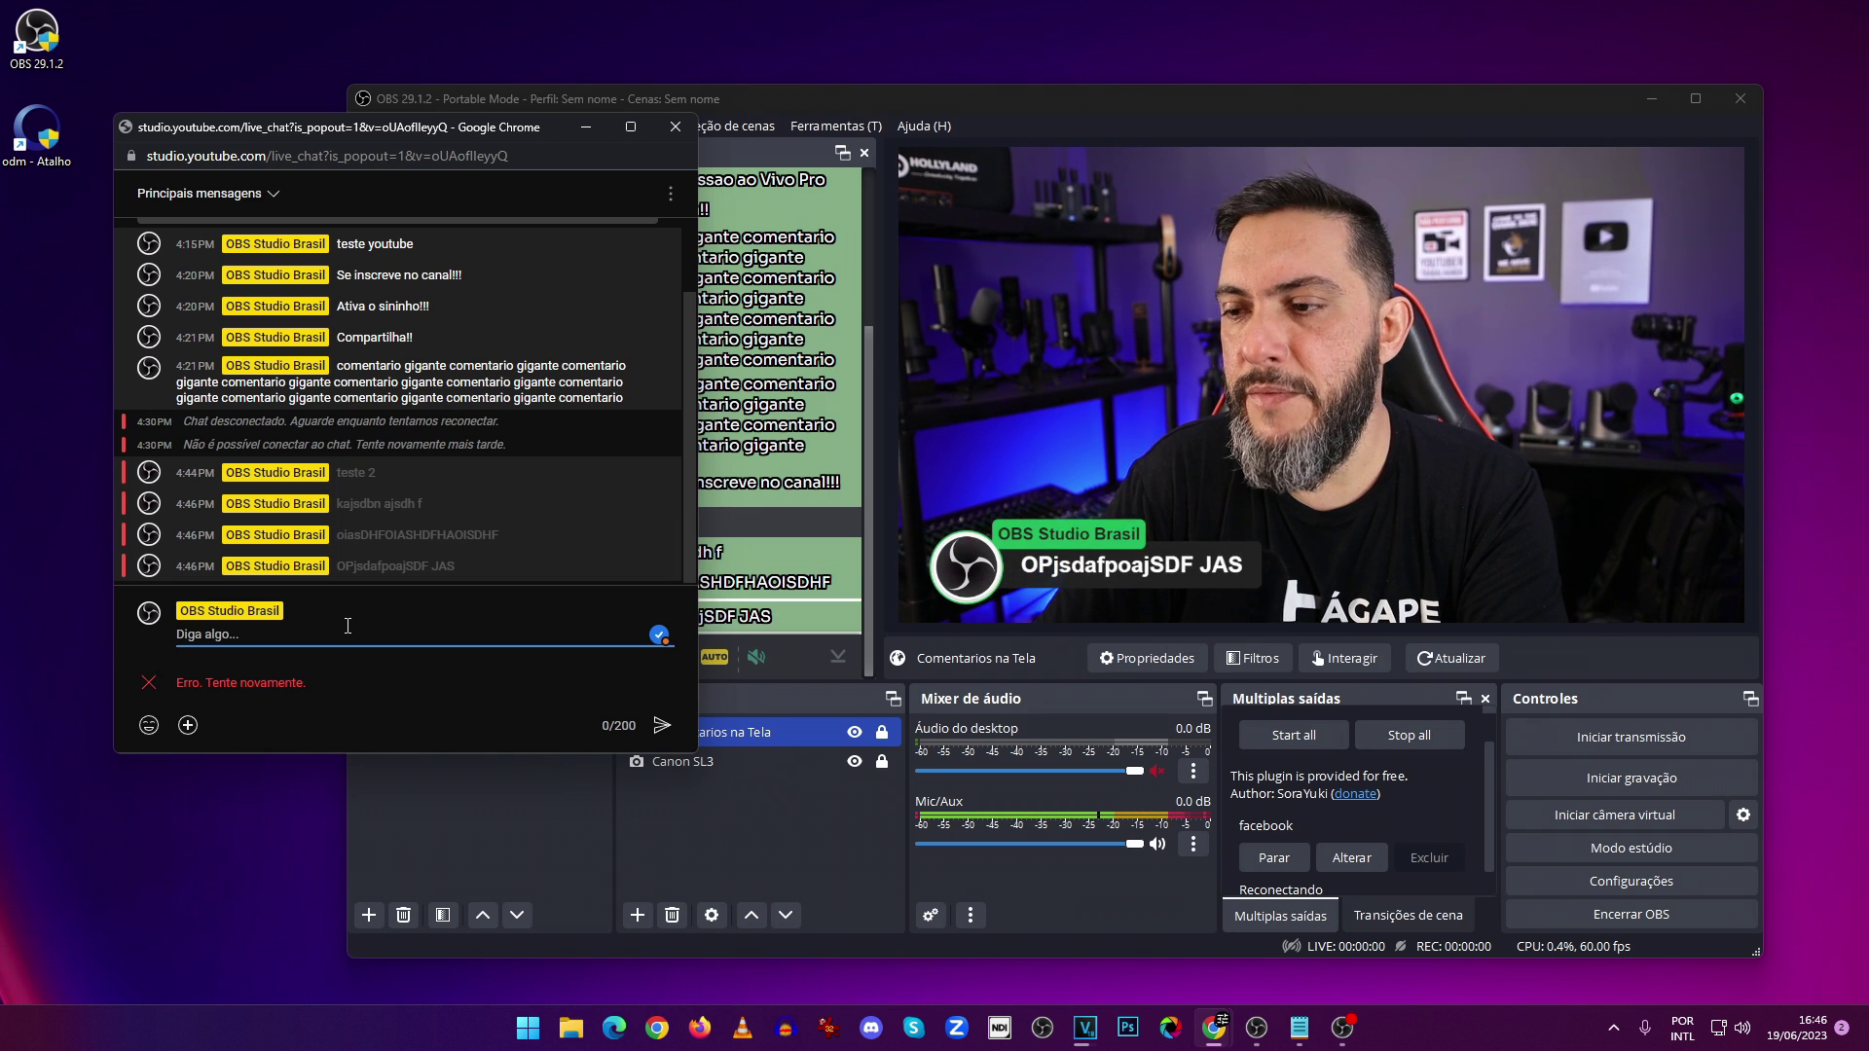